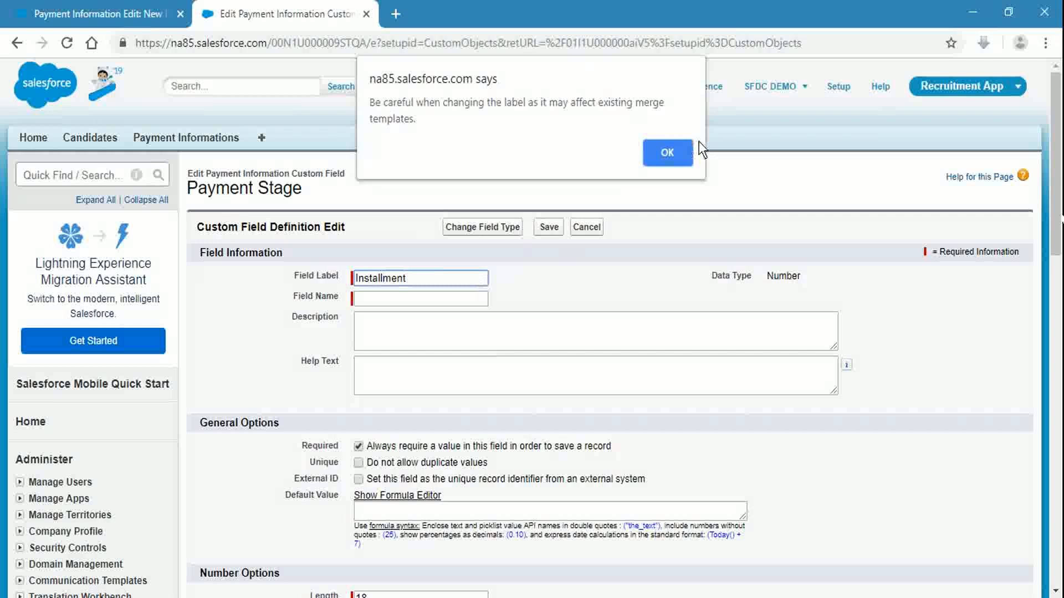
Step: Copy the Installment label and paste it into the Field Name box
{"action": "left_click", "coordinate": [667, 155]}
{"action": "double_click", "coordinate": [392, 276]}
{"action": "key", "text": "ctrl+c"}
{"action": "left_click", "coordinate": [556, 278]}
{"action": "left_click", "coordinate": [422, 302]}
{"action": "key", "text": "ctrl+v"}
{"action": "left_click", "coordinate": [513, 294]}
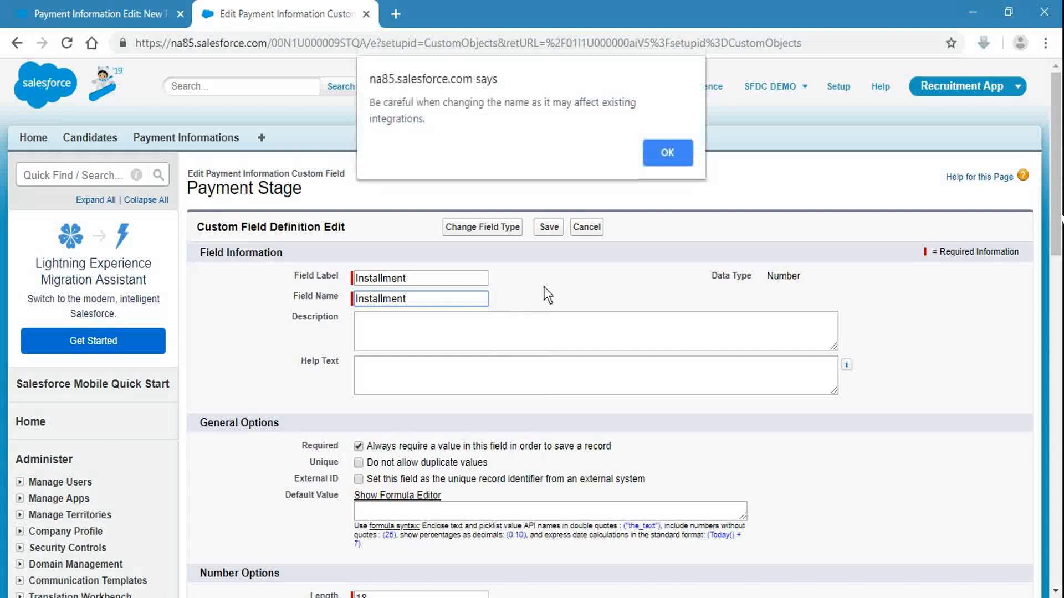
Step: Accept the name-change alert and save the Installment field
{"action": "left_click", "coordinate": [675, 162]}
{"action": "scroll", "coordinate": [616, 269], "scroll_direction": "down", "scroll_amount": 7}
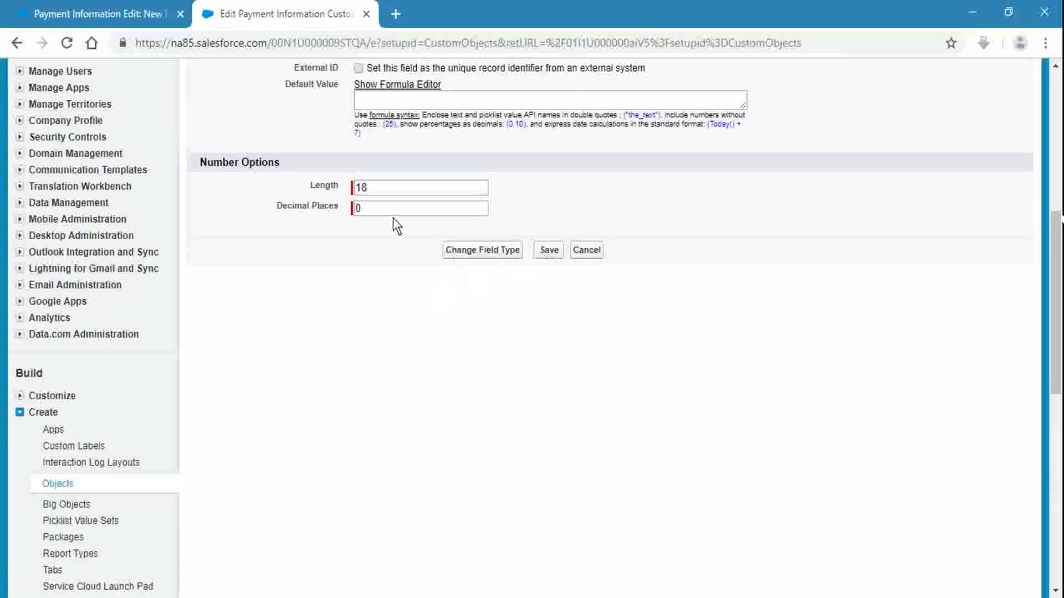
{"action": "left_click", "coordinate": [555, 249]}
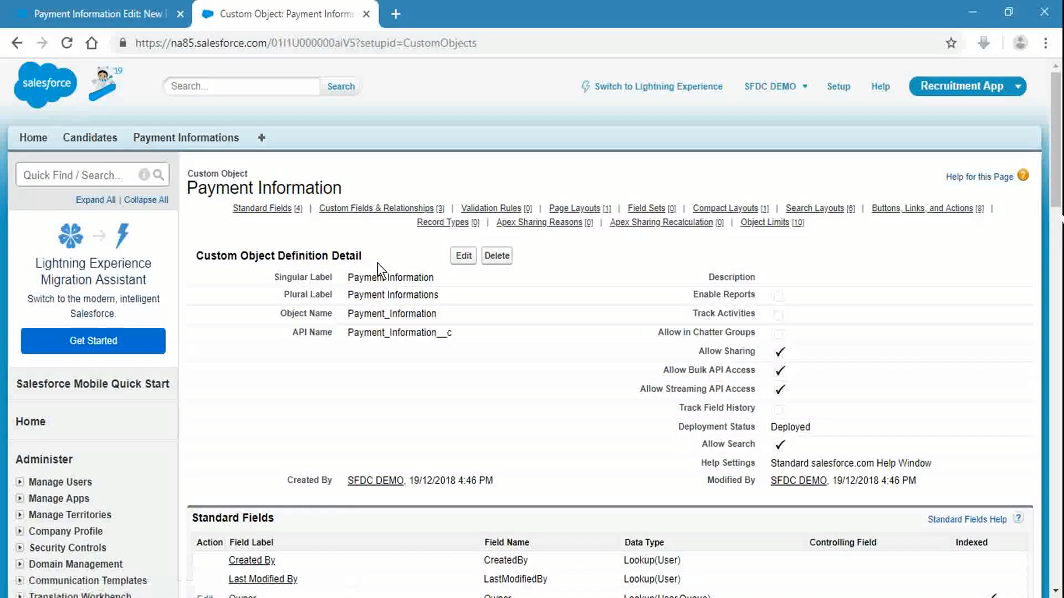
Step: Cancel the unsaved New Payment Information form, then open Candidates in a new tab
{"action": "scroll", "coordinate": [504, 360], "scroll_direction": "down", "scroll_amount": 7}
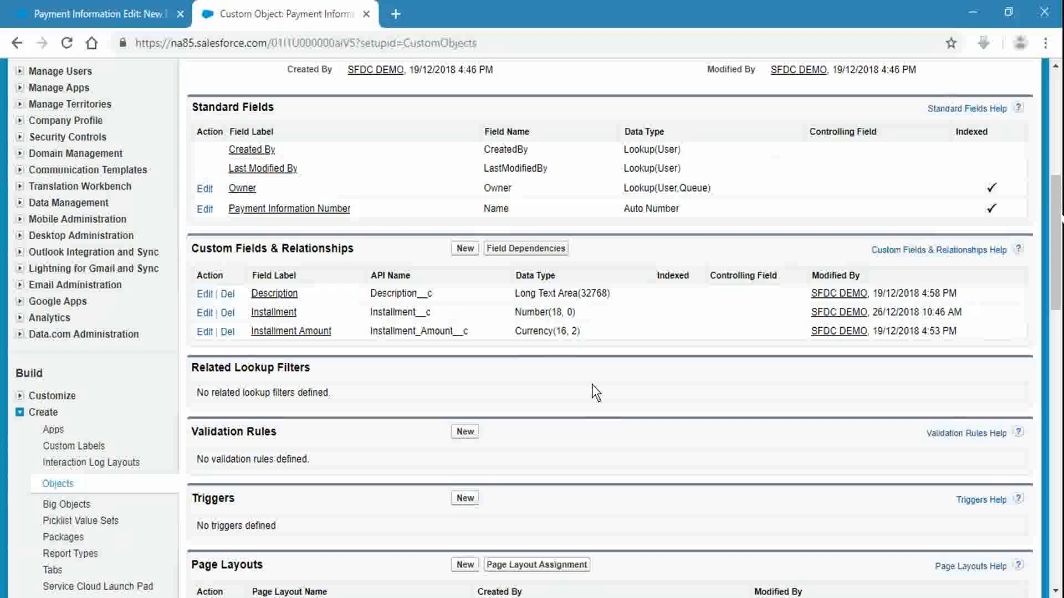
{"action": "scroll", "coordinate": [314, 292], "scroll_direction": "up", "scroll_amount": 7}
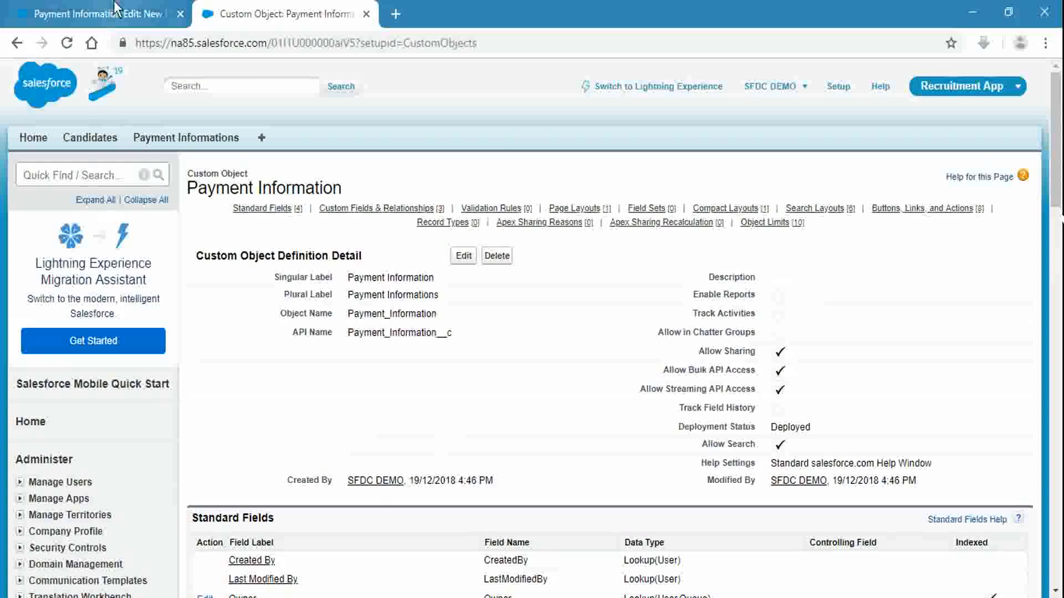
{"action": "left_click", "coordinate": [117, 8]}
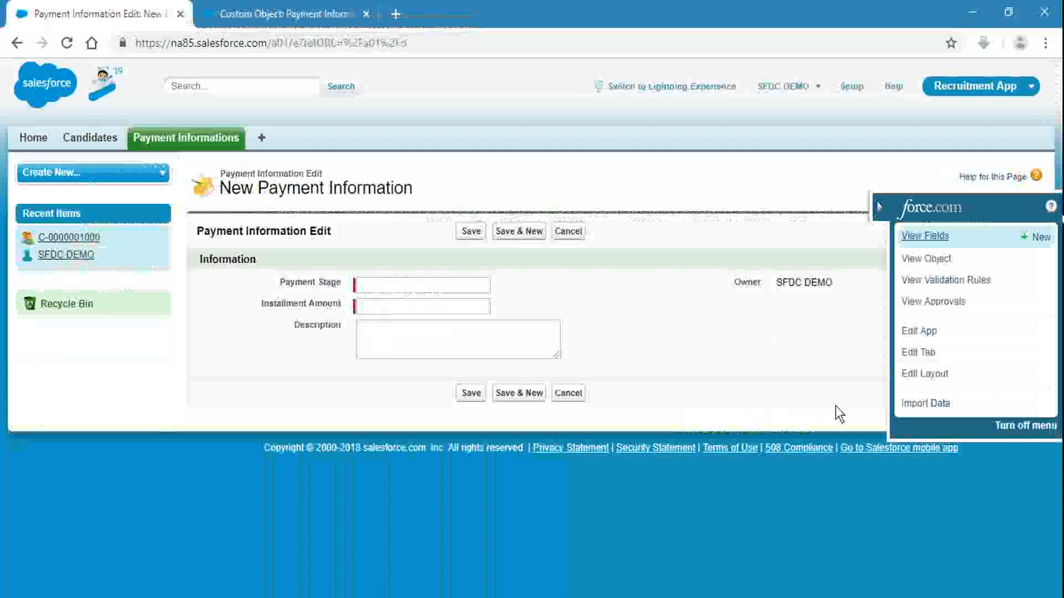
{"action": "left_click", "coordinate": [568, 231]}
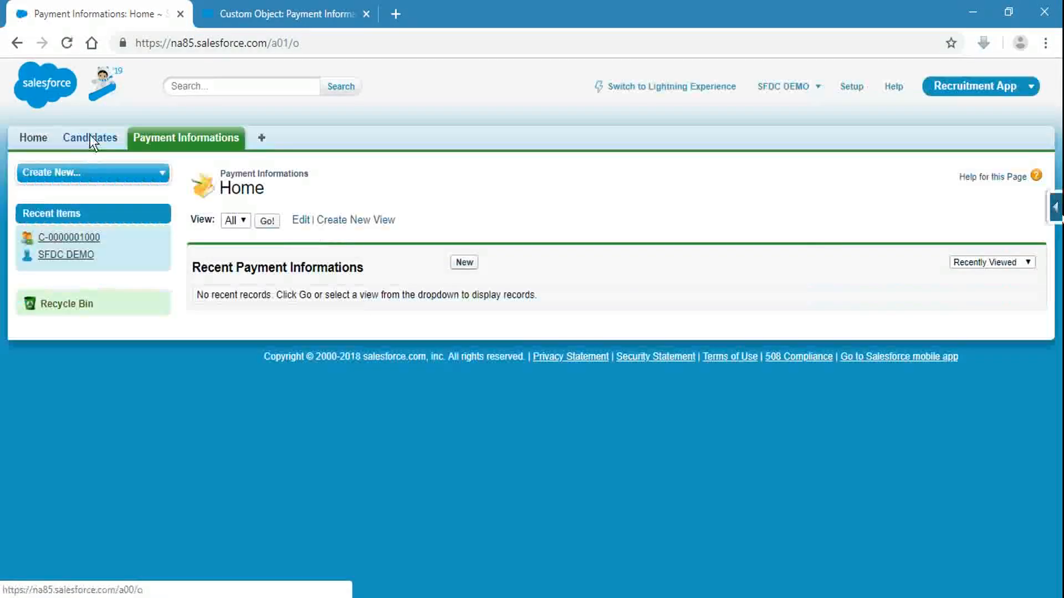
{"action": "middle_click", "coordinate": [89, 136]}
{"action": "left_click", "coordinate": [507, 9]}
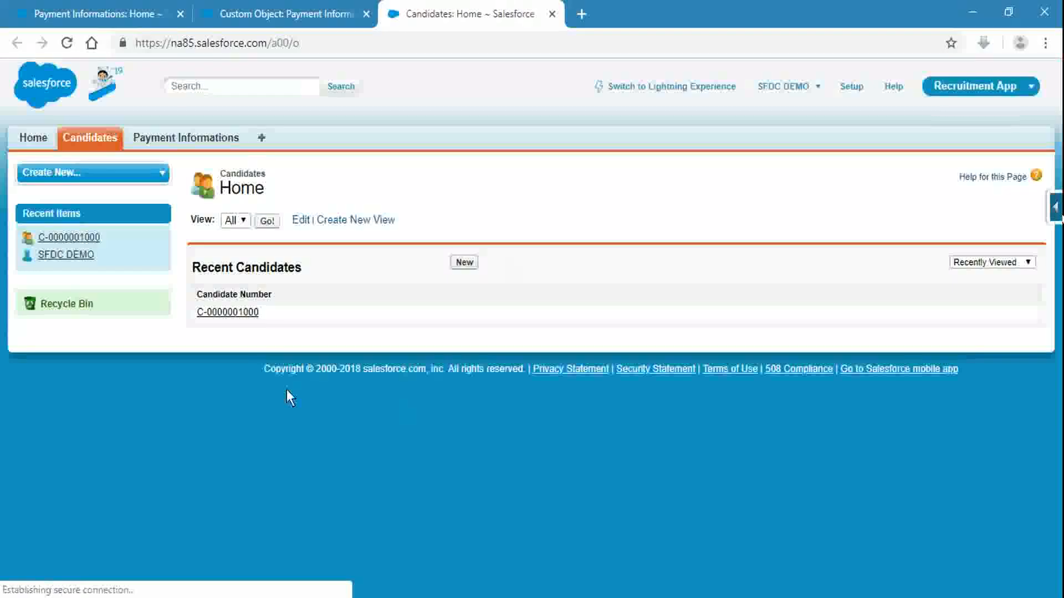
{"action": "left_click", "coordinate": [239, 312]}
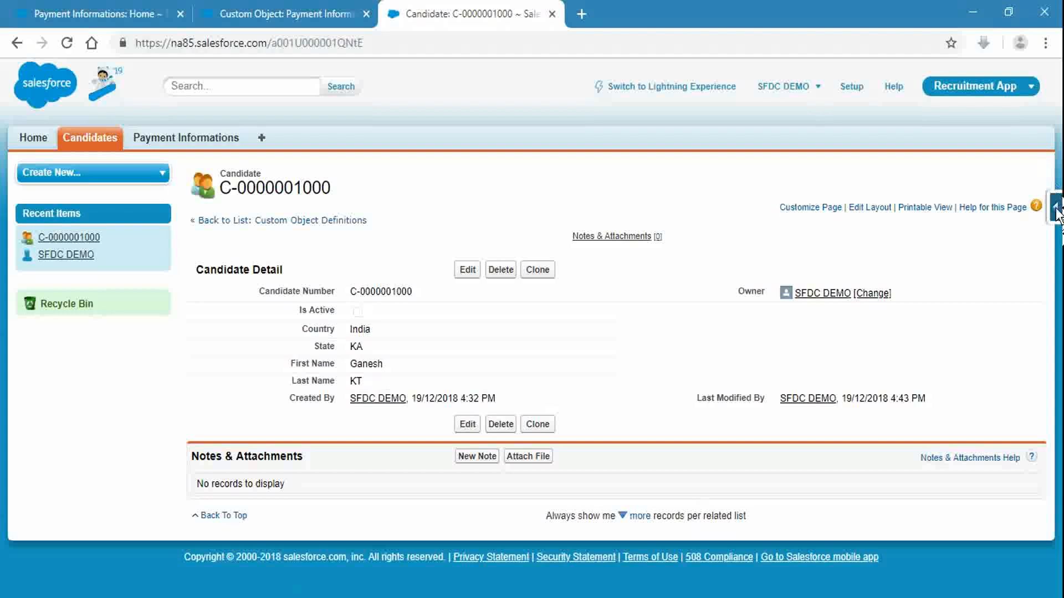
{"action": "mouse_move", "coordinate": [1053, 213]}
{"action": "left_click", "coordinate": [935, 256]}
{"action": "left_click", "coordinate": [521, 12]}
{"action": "left_click_drag", "start_coordinate": [532, 11], "coordinate": [88, 13]}
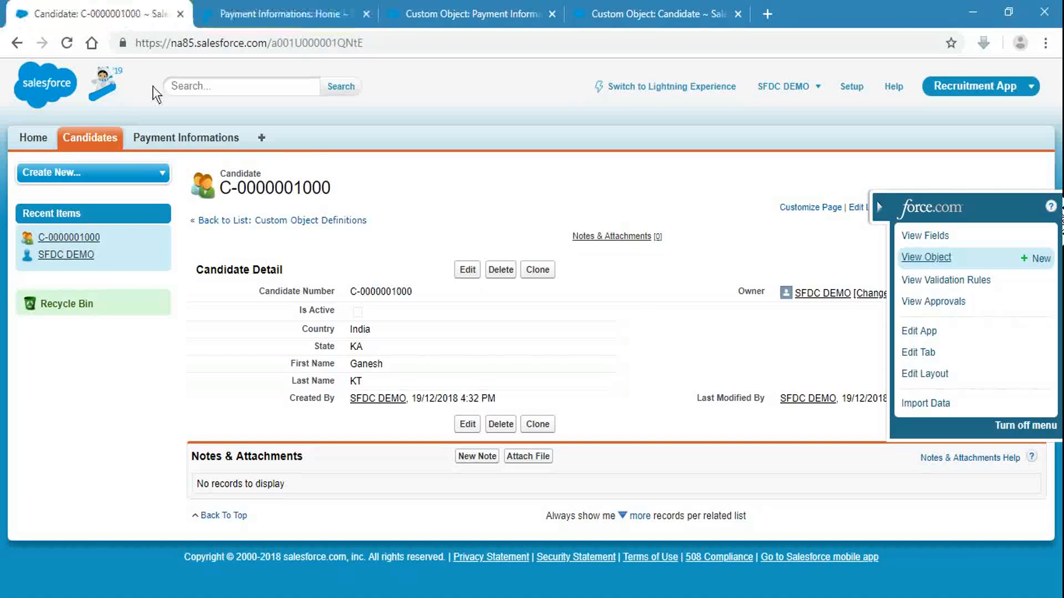
Step: Switch to the Candidate object definition and scroll to its fields list
{"action": "left_click", "coordinate": [879, 208]}
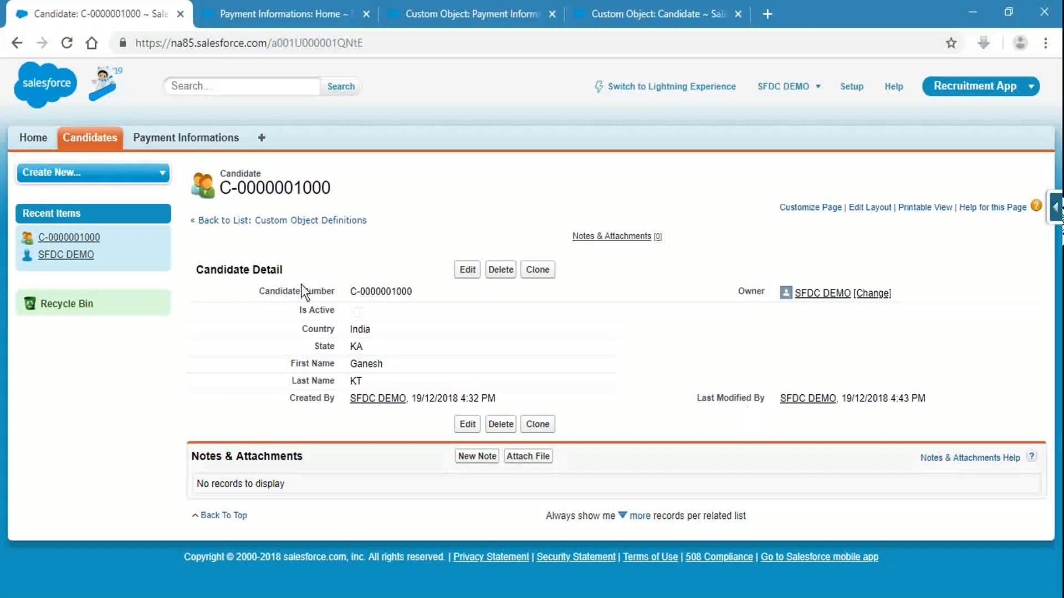
{"action": "left_click", "coordinate": [648, 13]}
{"action": "scroll", "coordinate": [524, 266], "scroll_direction": "down", "scroll_amount": 7}
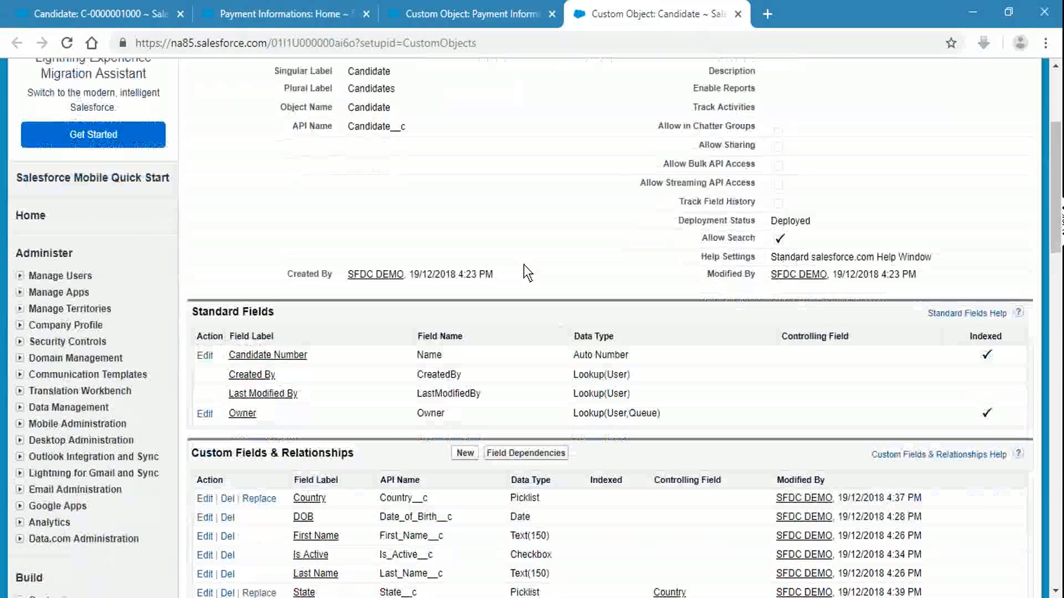
Step: Start a new Candidate custom field with the Text (Encrypted) data type
{"action": "left_click", "coordinate": [459, 252]}
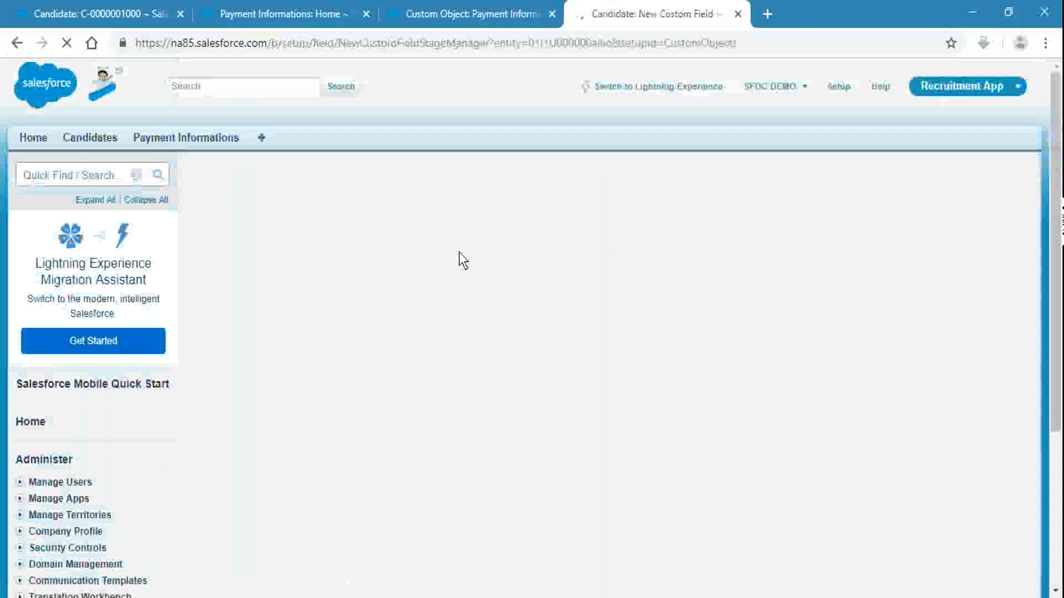
{"action": "scroll", "coordinate": [730, 420], "scroll_direction": "down", "scroll_amount": 1}
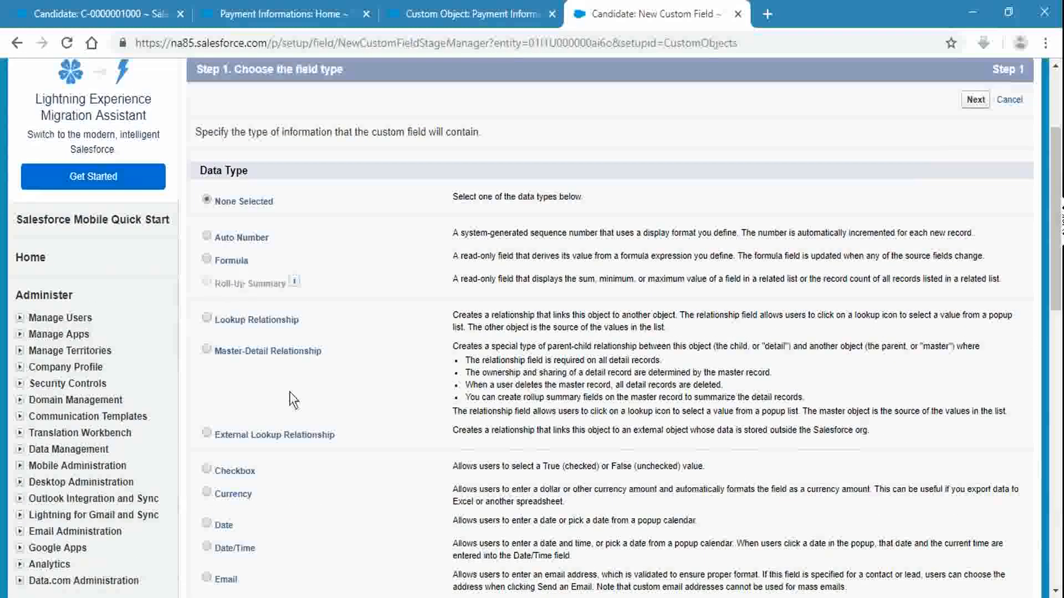
{"action": "scroll", "coordinate": [294, 404], "scroll_direction": "down", "scroll_amount": 9}
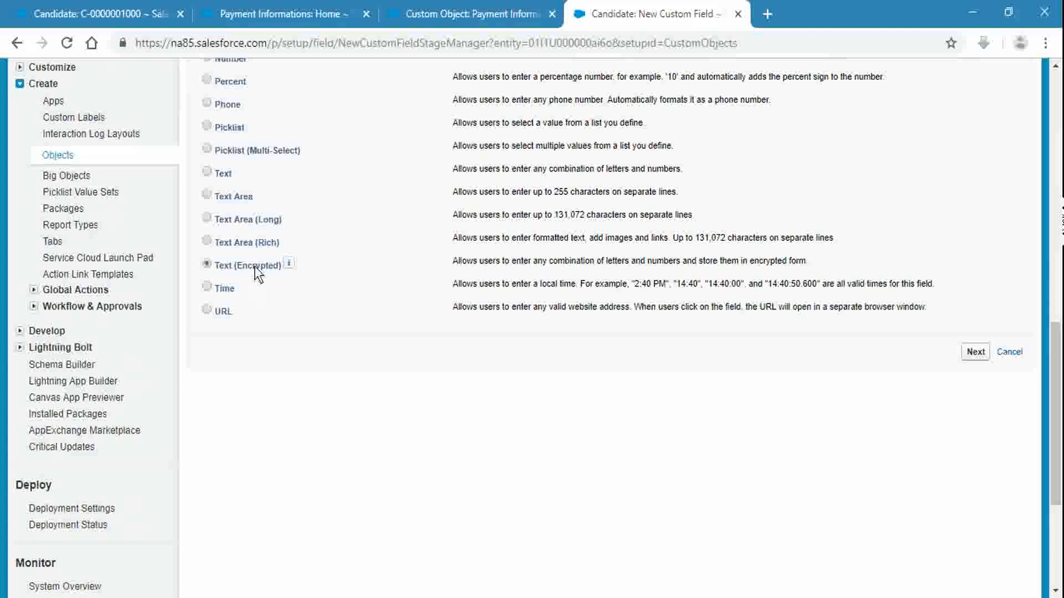
{"action": "left_click", "coordinate": [979, 358]}
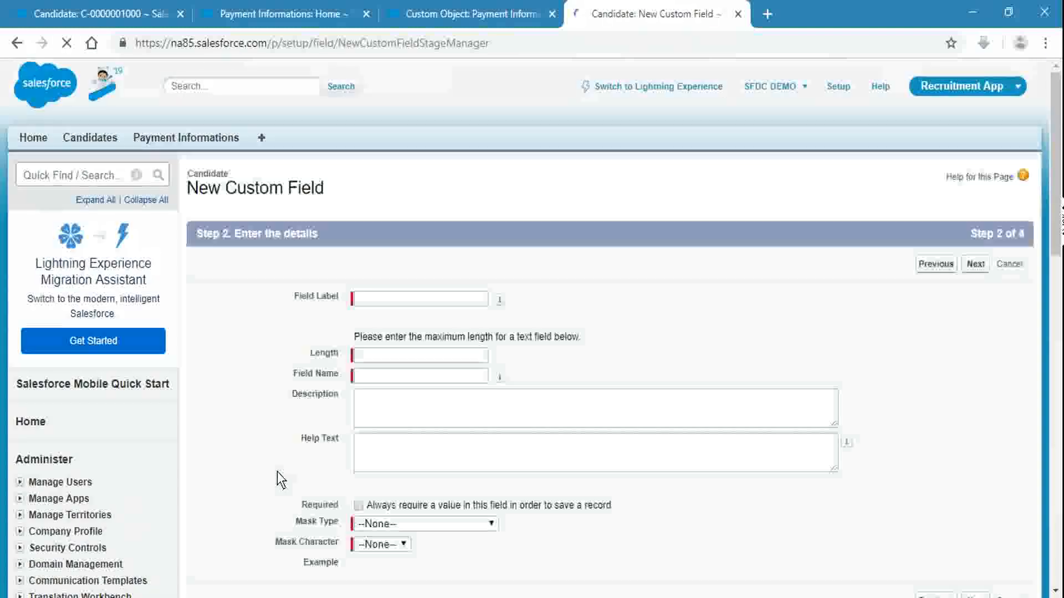
Step: Label the encrypted field PAN with a length of 150
{"action": "left_click", "coordinate": [387, 300]}
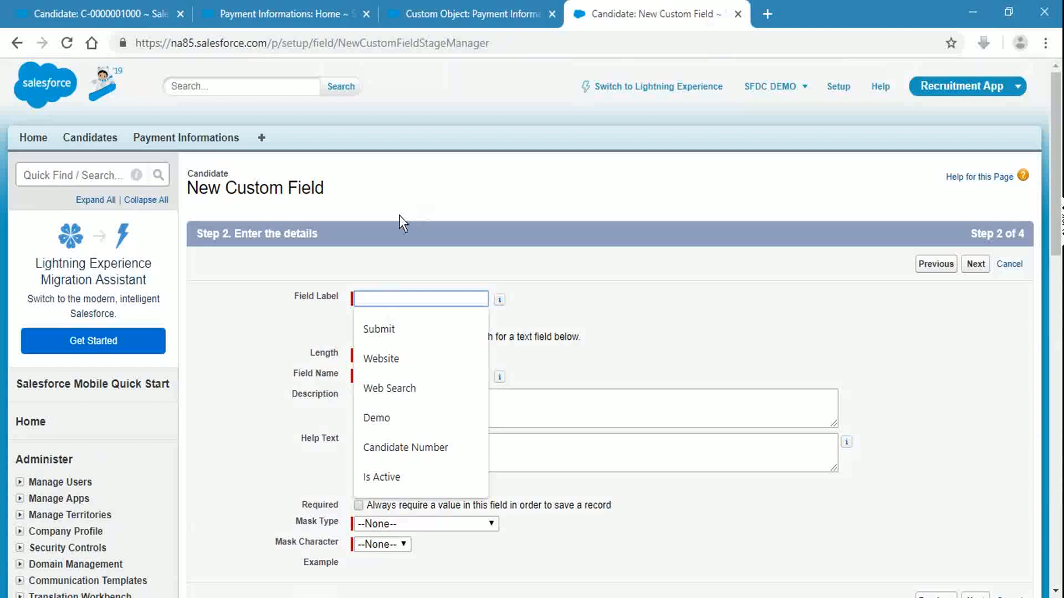
{"action": "type", "text": "P"}
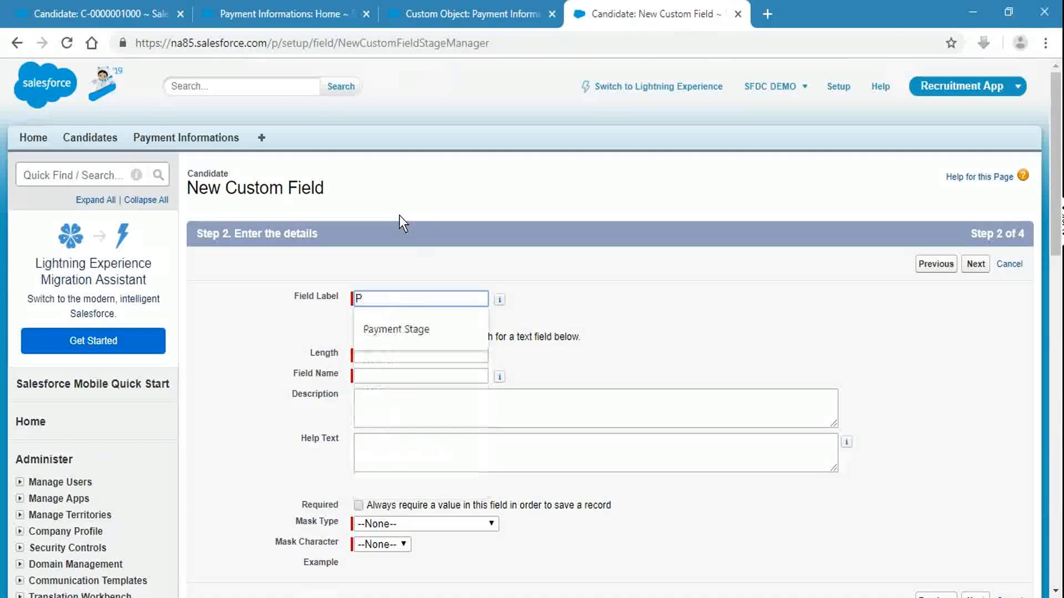
{"action": "key", "text": "BackSpace"}
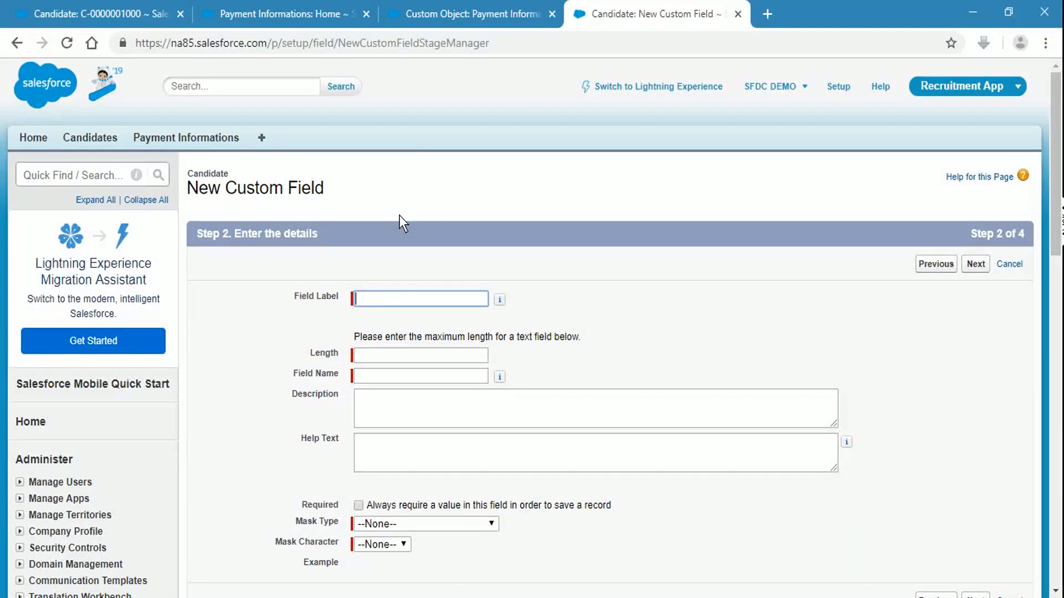
{"action": "type", "text": "PAN"}
{"action": "key", "text": "Tab"}
{"action": "key", "text": "Tab"}
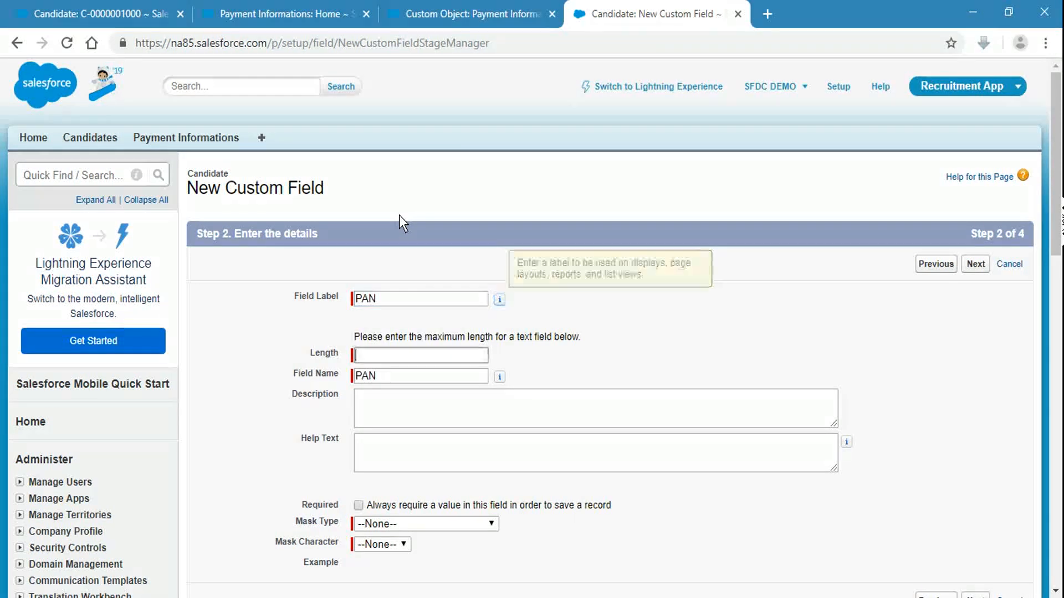
{"action": "type", "text": "150"}
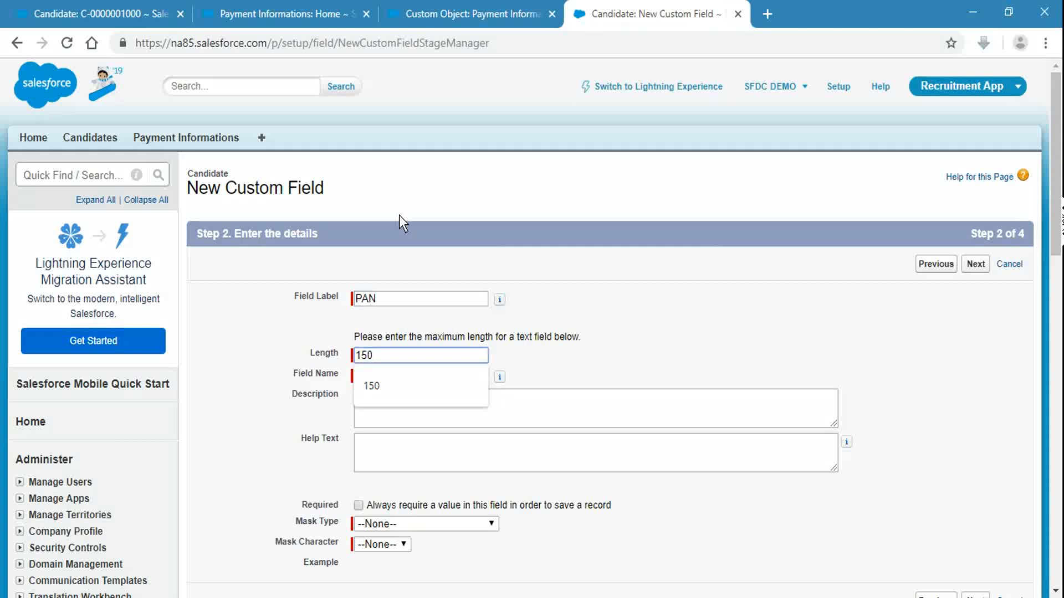
{"action": "key", "text": "Tab"}
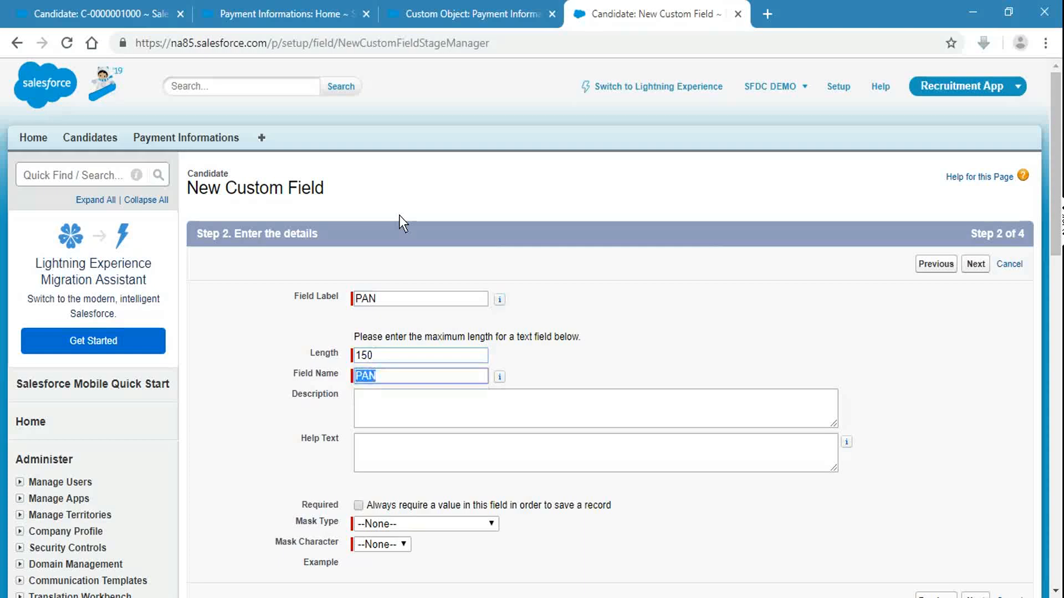
{"action": "key", "text": "shift+Tab"}
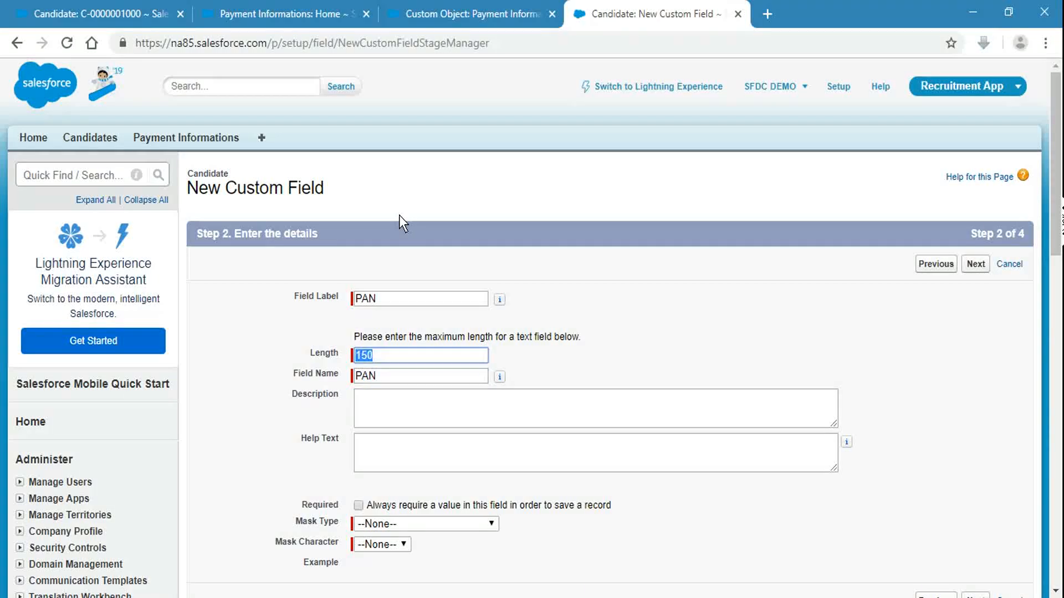
{"action": "left_click", "coordinate": [752, 272]}
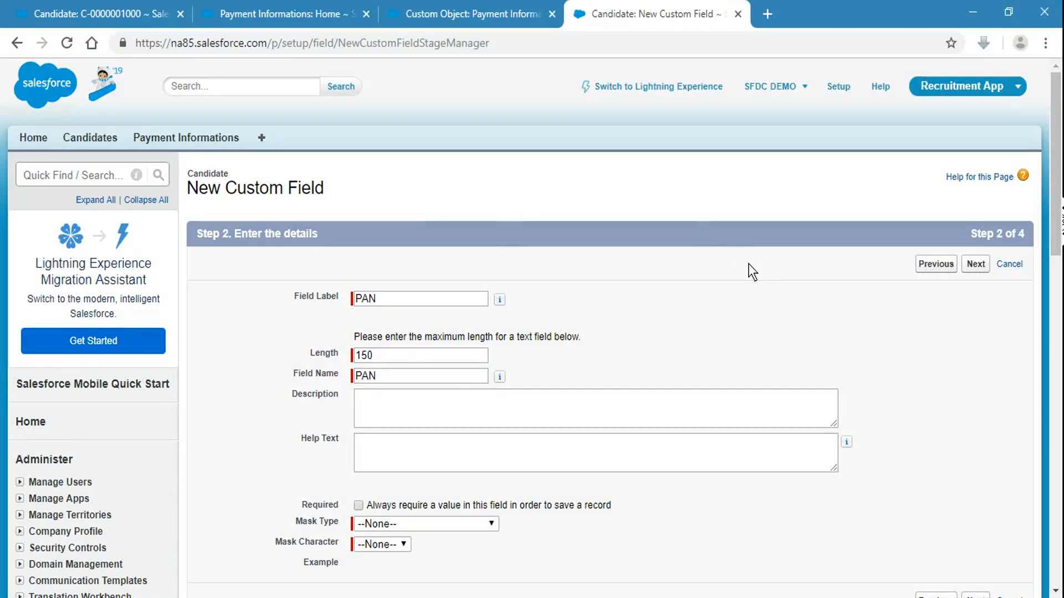
Step: Set the mask type to Last Four Characters Clear with X as the mask character
{"action": "scroll", "coordinate": [758, 261], "scroll_direction": "down", "scroll_amount": 3}
{"action": "left_click", "coordinate": [420, 365]}
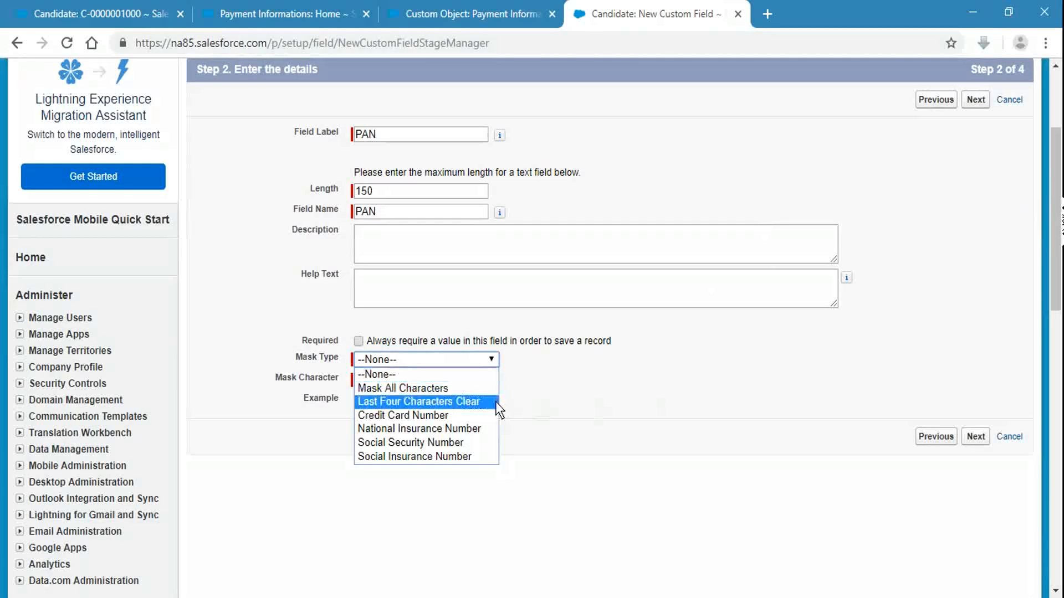
{"action": "left_click", "coordinate": [444, 416]}
{"action": "left_click", "coordinate": [383, 379]}
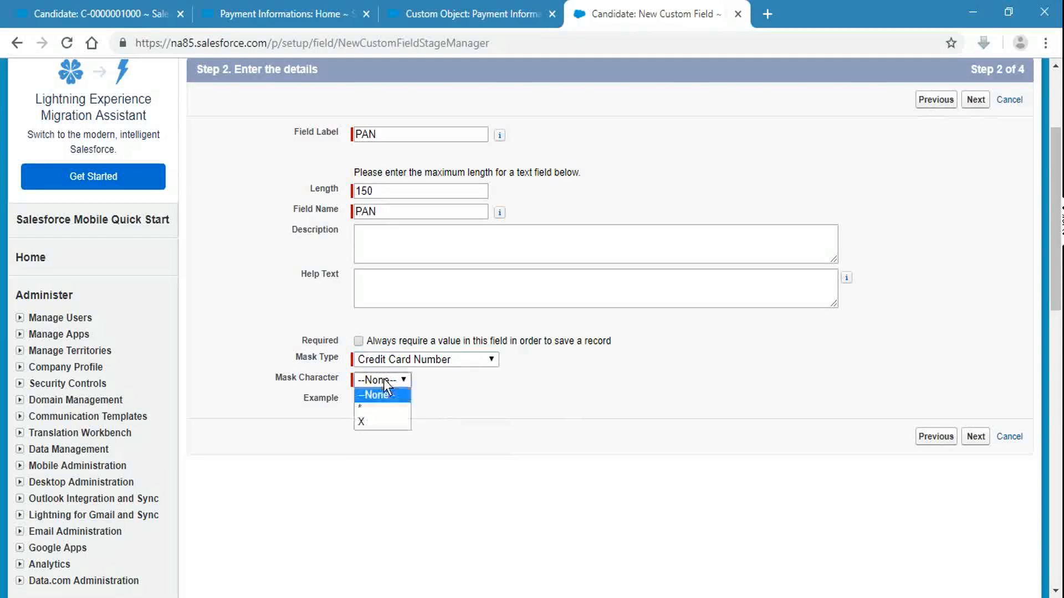
{"action": "left_click", "coordinate": [385, 421]}
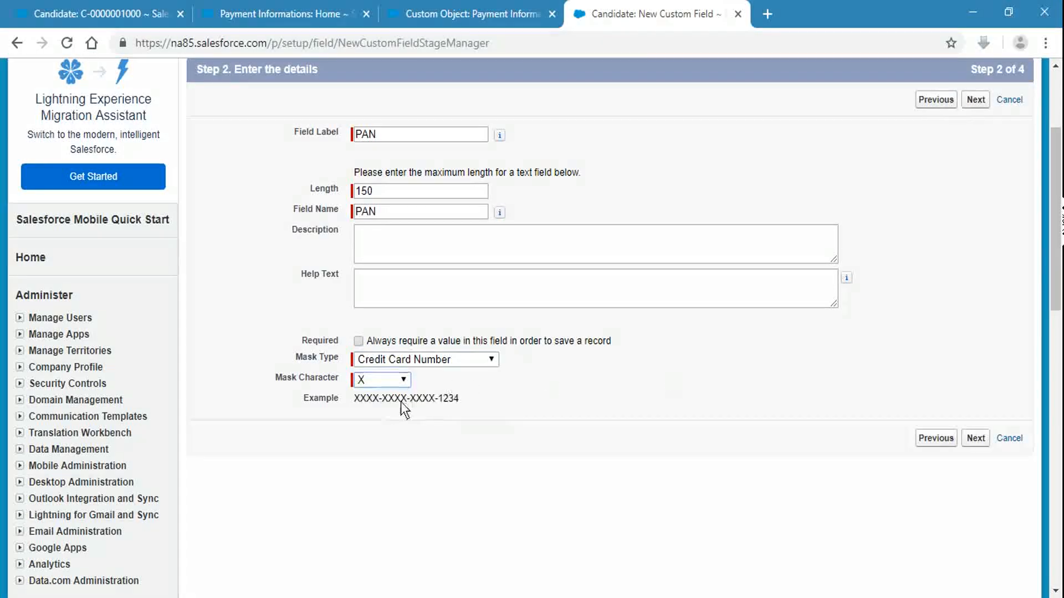
{"action": "left_click", "coordinate": [431, 359]}
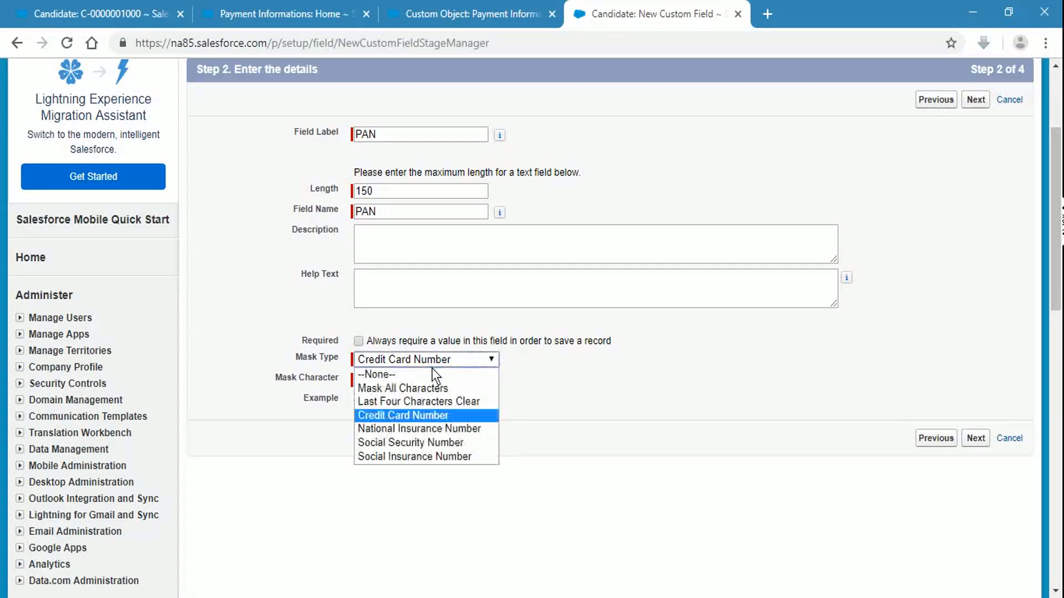
{"action": "left_click", "coordinate": [440, 402]}
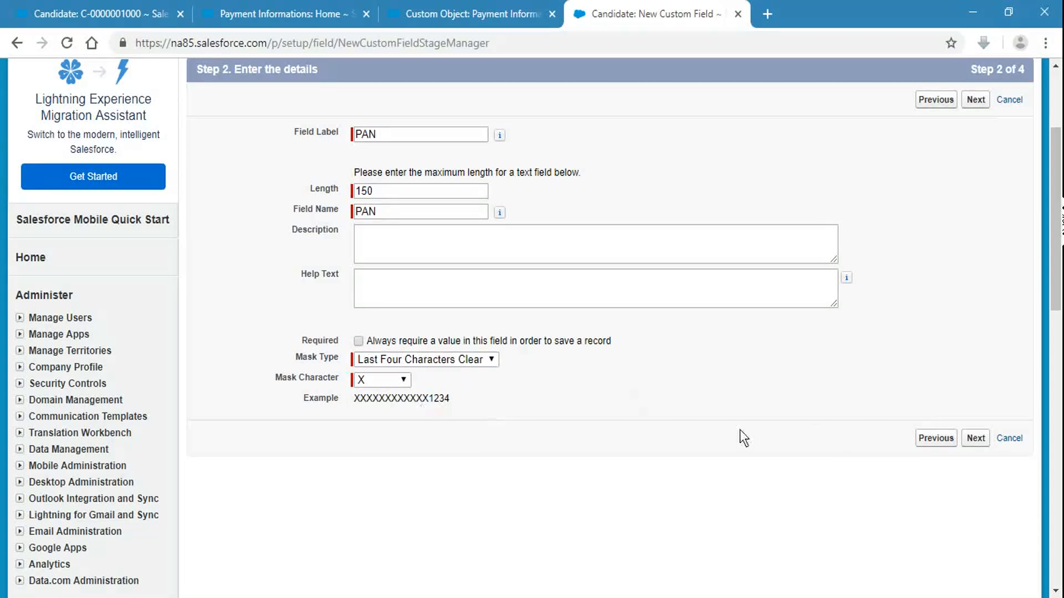
{"action": "left_click", "coordinate": [377, 380]}
{"action": "left_click", "coordinate": [366, 423]}
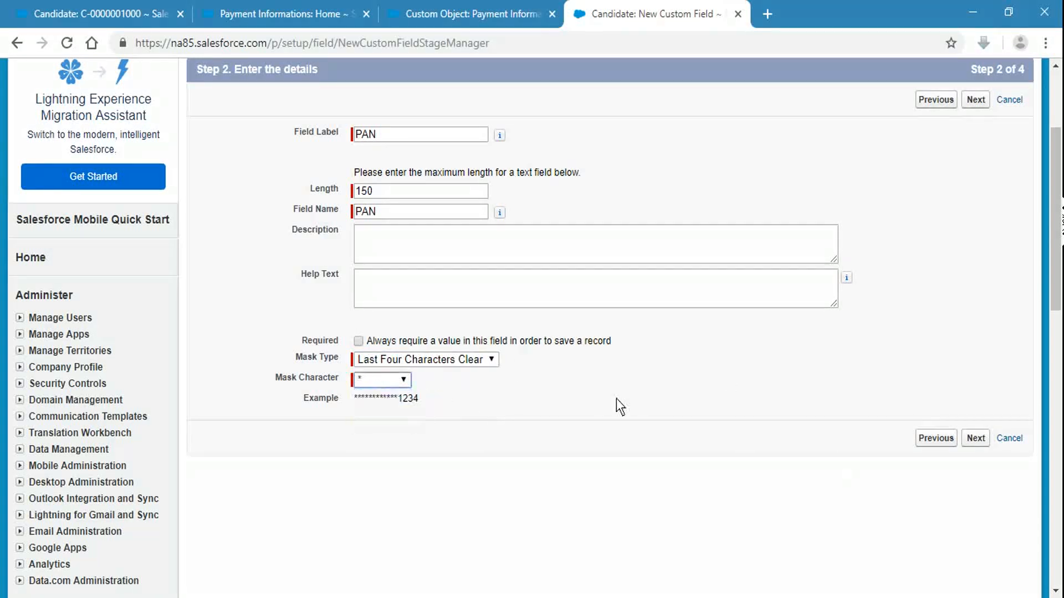
{"action": "left_click", "coordinate": [380, 382]}
{"action": "left_click", "coordinate": [375, 424]}
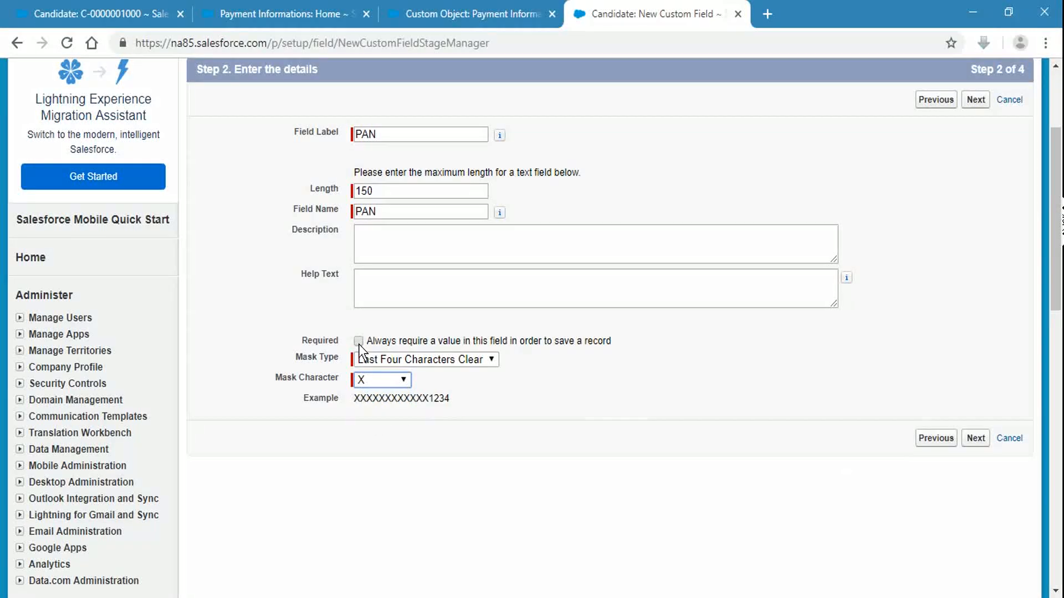
{"action": "left_click", "coordinate": [957, 215]}
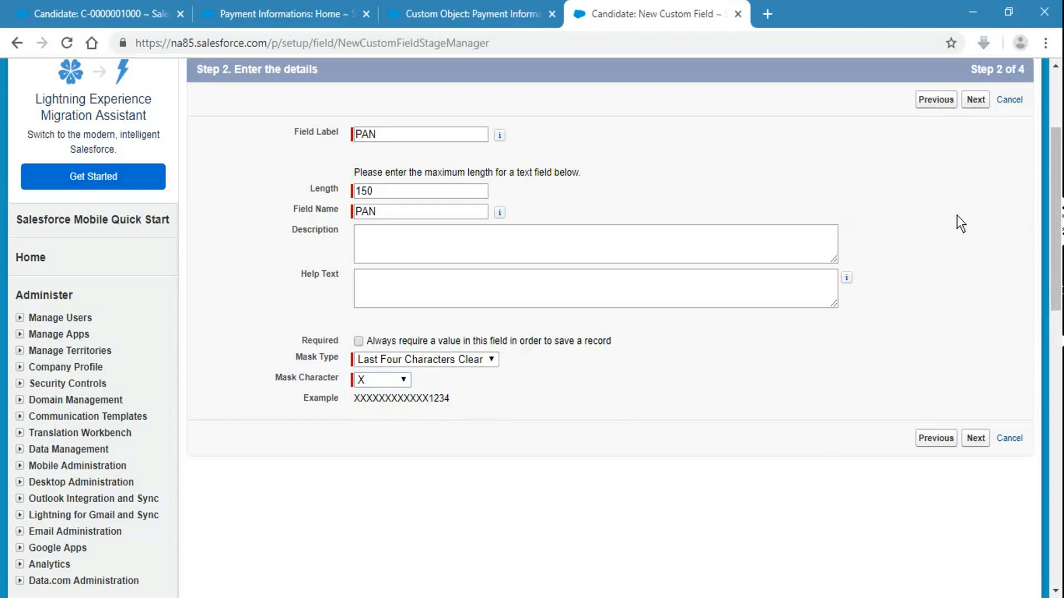
Step: Accept the default field-level security and advance to the page layouts step
{"action": "left_click", "coordinate": [975, 99]}
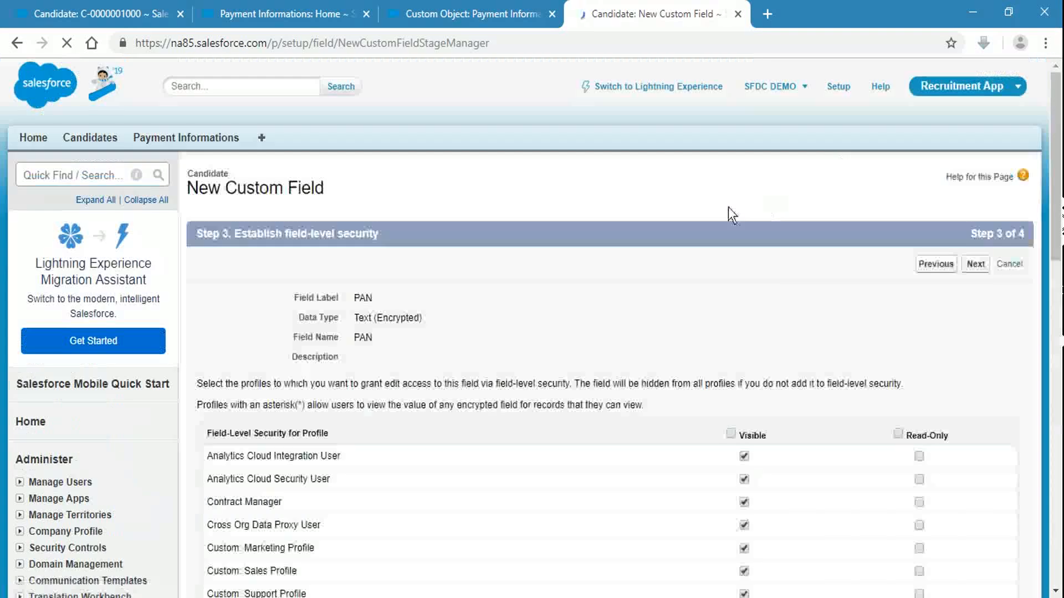
{"action": "scroll", "coordinate": [768, 404], "scroll_direction": "down", "scroll_amount": 15}
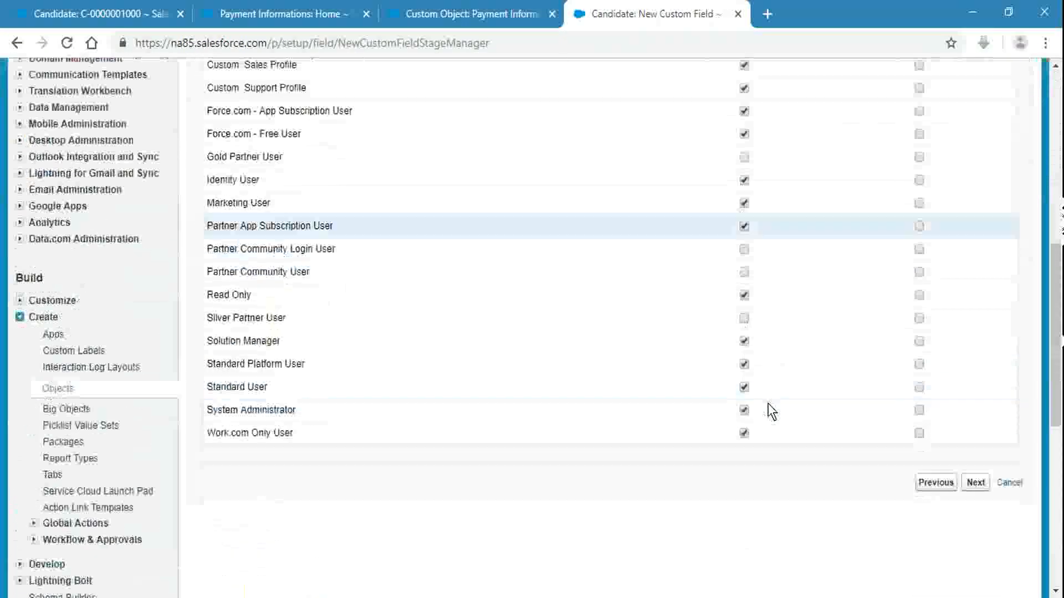
{"action": "scroll", "coordinate": [768, 404], "scroll_direction": "up", "scroll_amount": 15}
{"action": "left_click", "coordinate": [977, 265]}
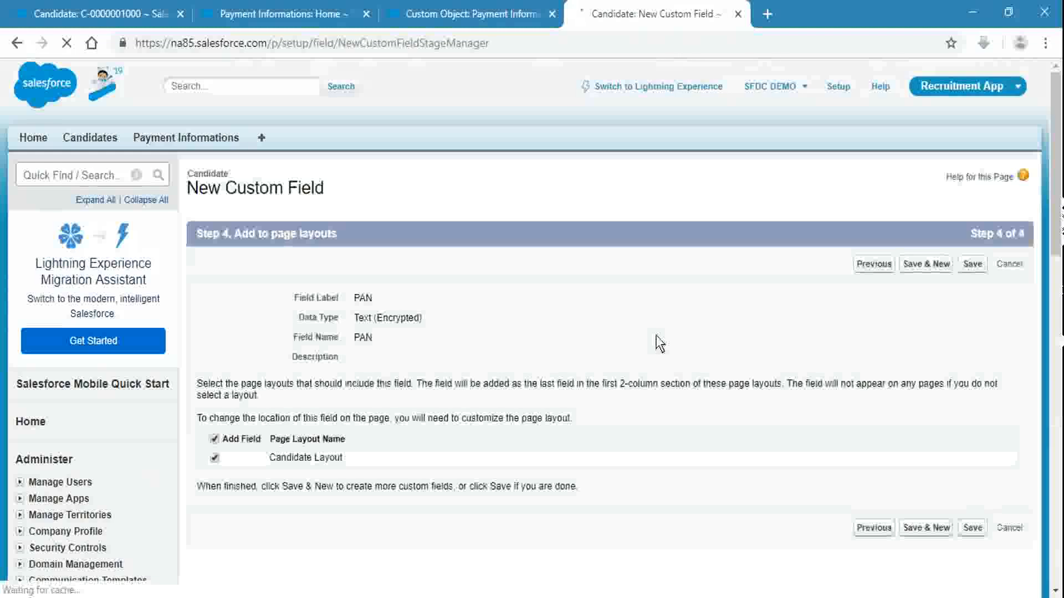
Step: Save the PAN field onto the Candidate layout
{"action": "left_click", "coordinate": [968, 265]}
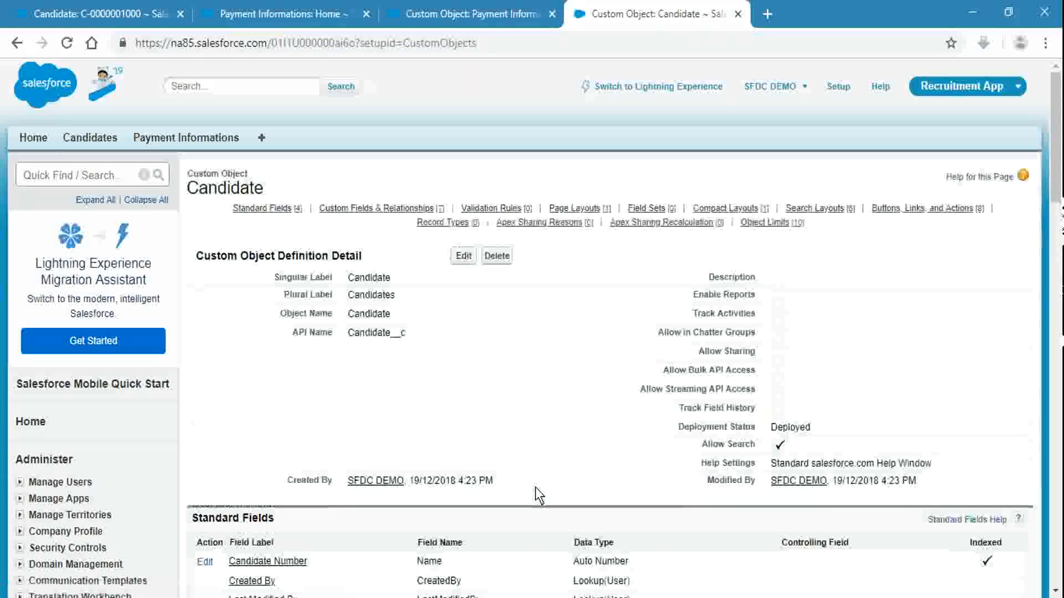
{"action": "scroll", "coordinate": [451, 370], "scroll_direction": "down", "scroll_amount": 2}
{"action": "scroll", "coordinate": [450, 370], "scroll_direction": "down", "scroll_amount": 7}
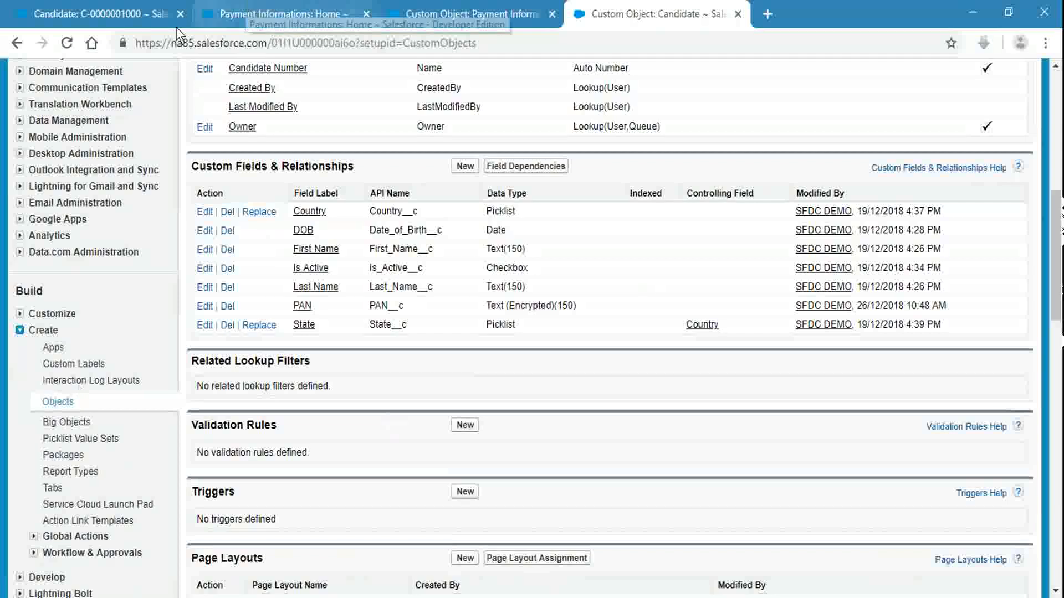
{"action": "left_click", "coordinate": [123, 12]}
{"action": "left_click", "coordinate": [331, 45]}
{"action": "key", "text": "Return"}
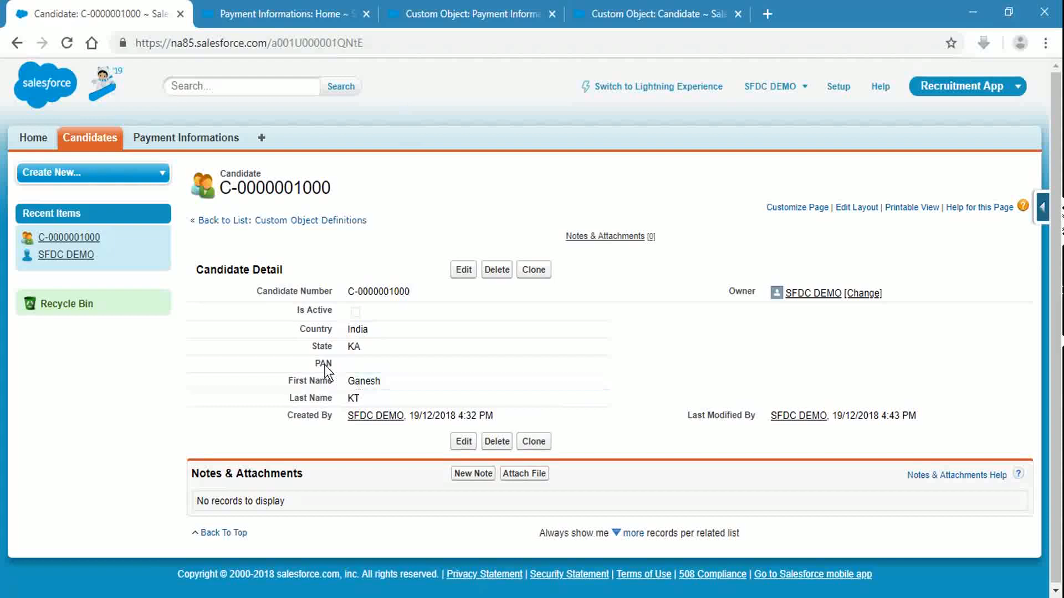
{"action": "double_click", "coordinate": [594, 366]}
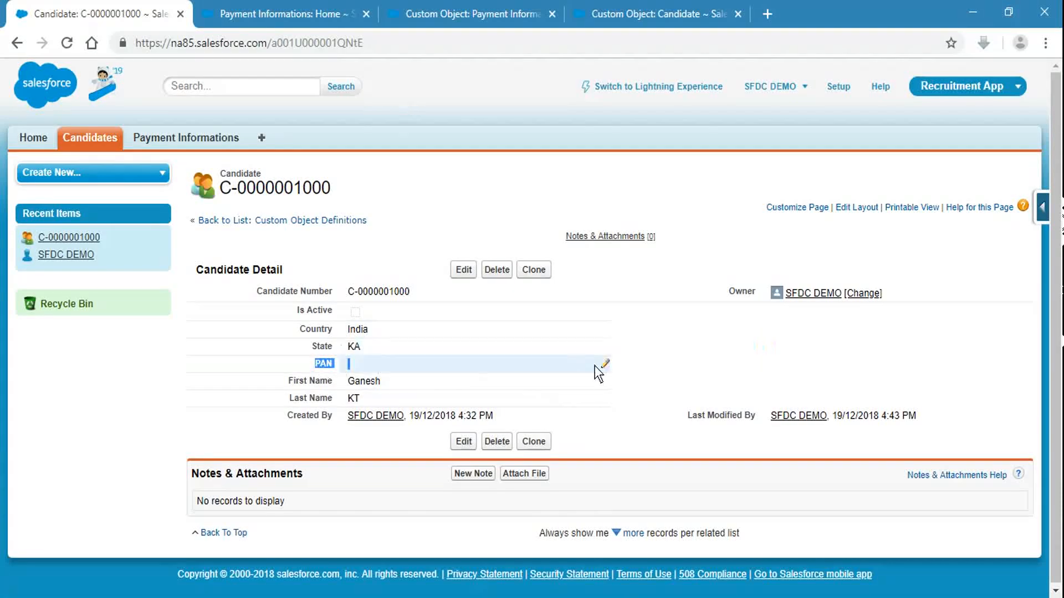
{"action": "left_click", "coordinate": [762, 345]}
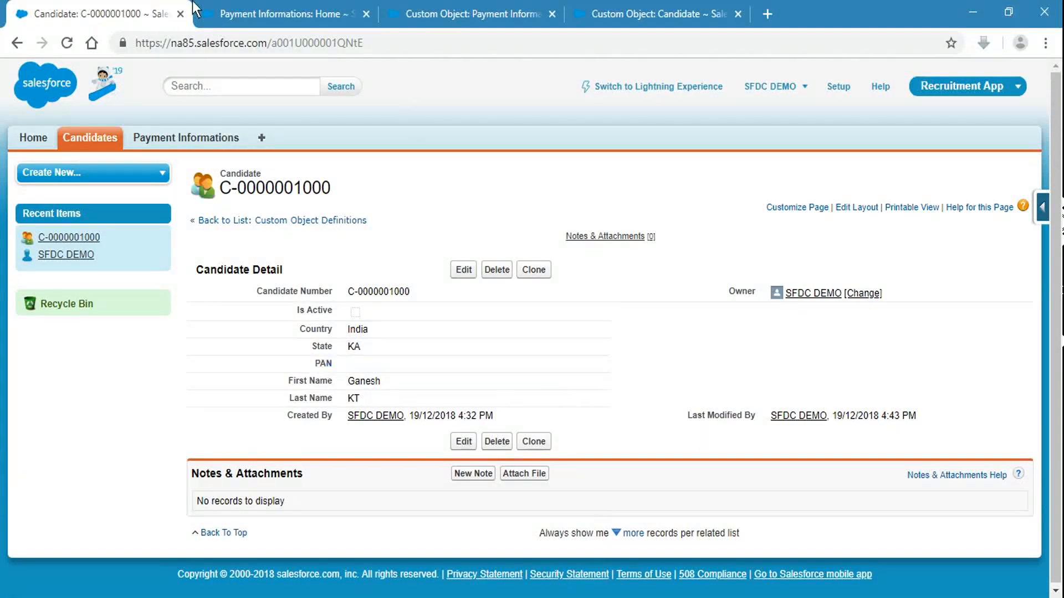
{"action": "left_click", "coordinate": [261, 8]}
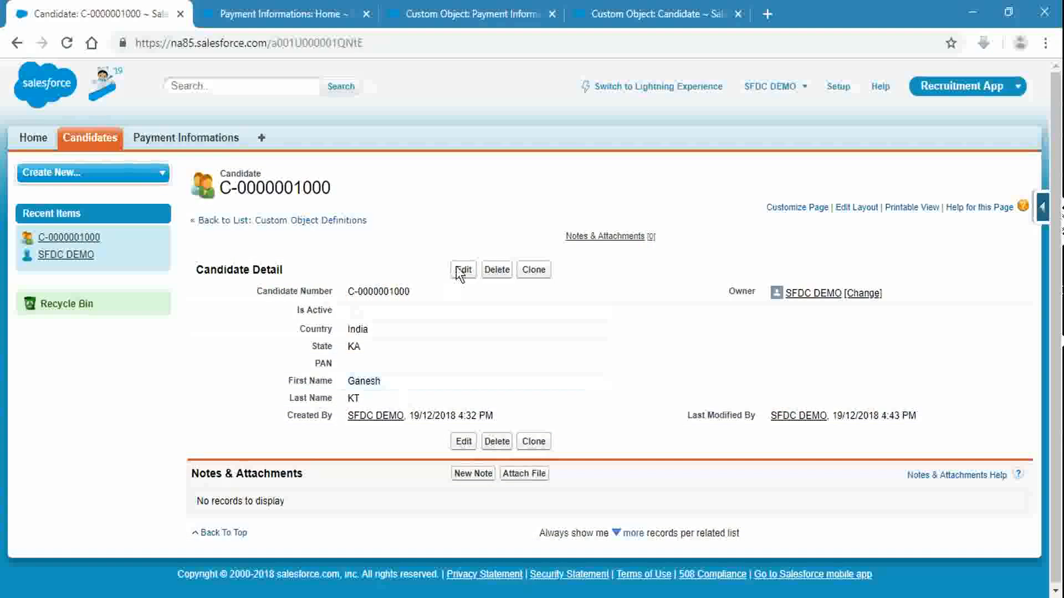
Step: Enter a 12-digit PAN value on the candidate record and save it, showing it masked
{"action": "left_click", "coordinate": [460, 270]}
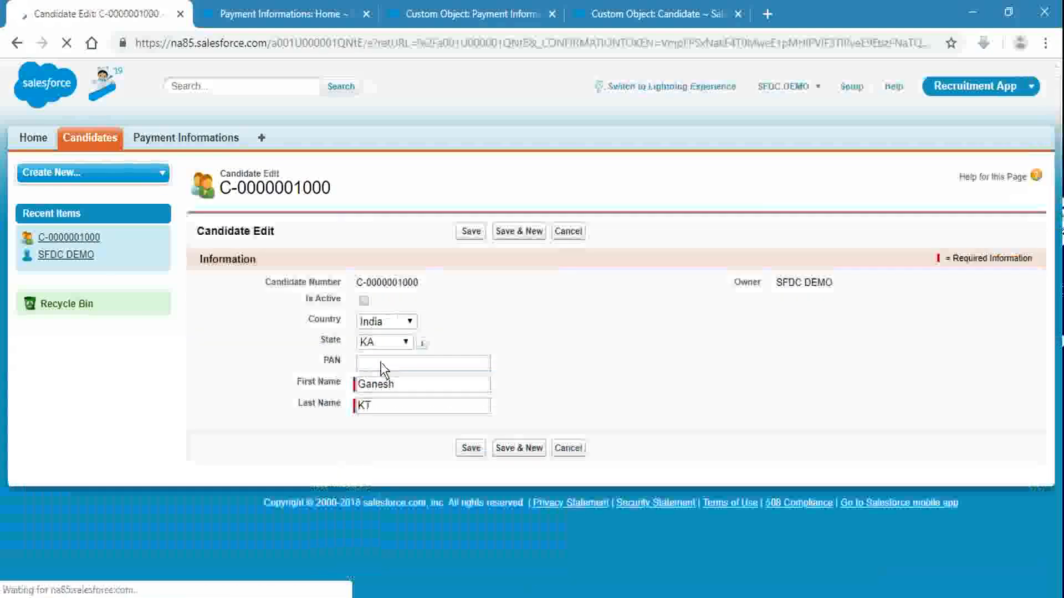
{"action": "left_click", "coordinate": [380, 365]}
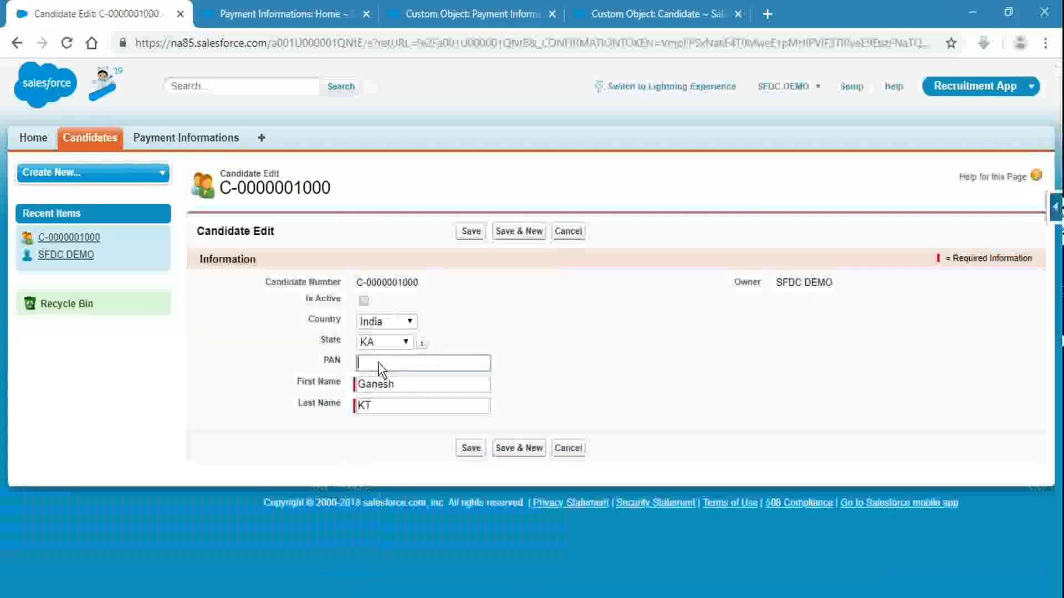
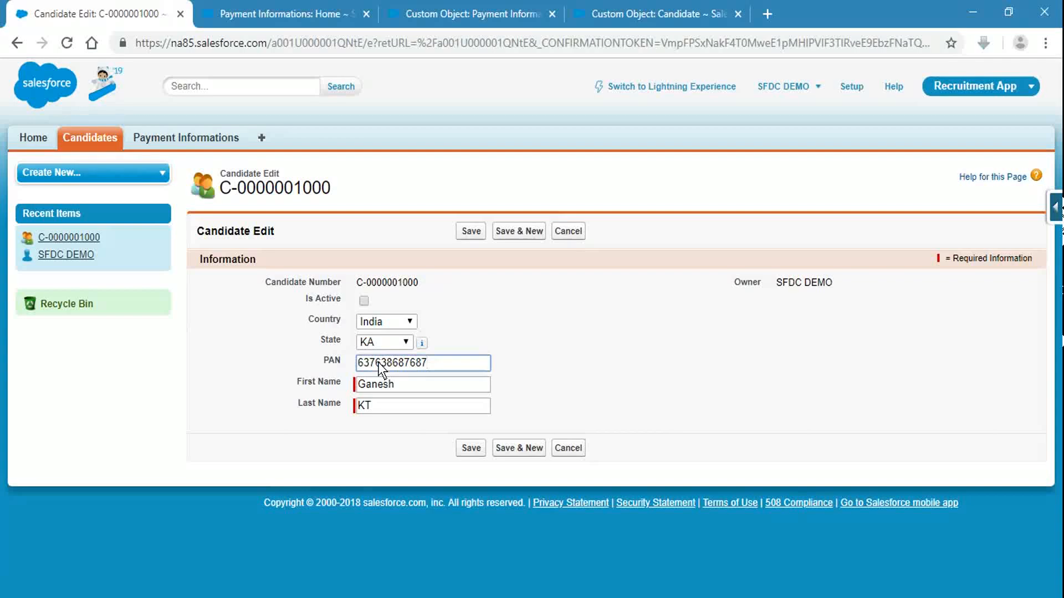
{"action": "key", "text": "BackSpace"}
{"action": "left_click", "coordinate": [471, 230]}
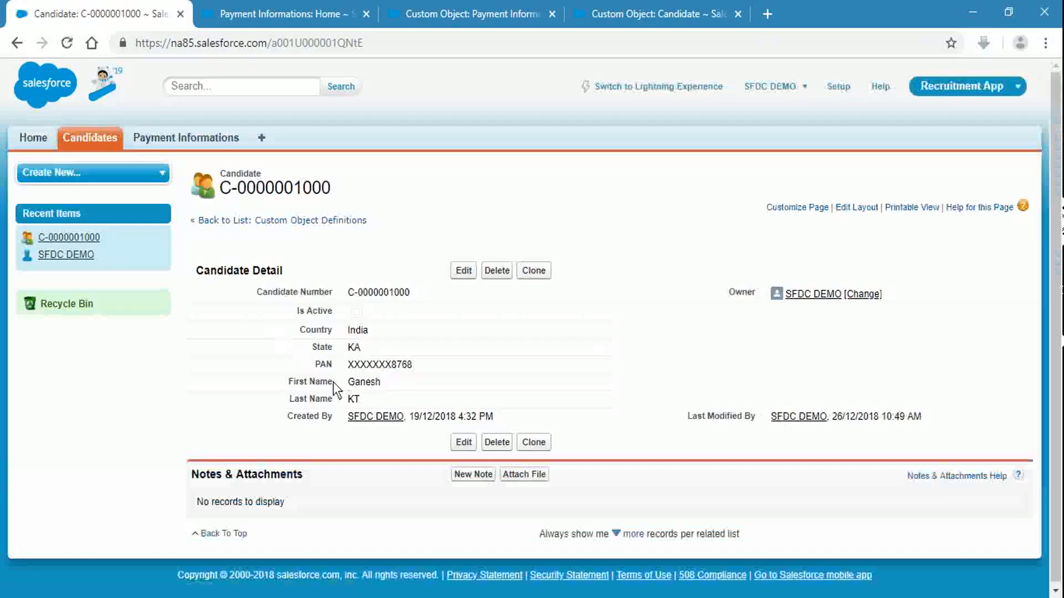
{"action": "double_click", "coordinate": [393, 367]}
{"action": "left_click_drag", "start_coordinate": [392, 367], "coordinate": [421, 369]}
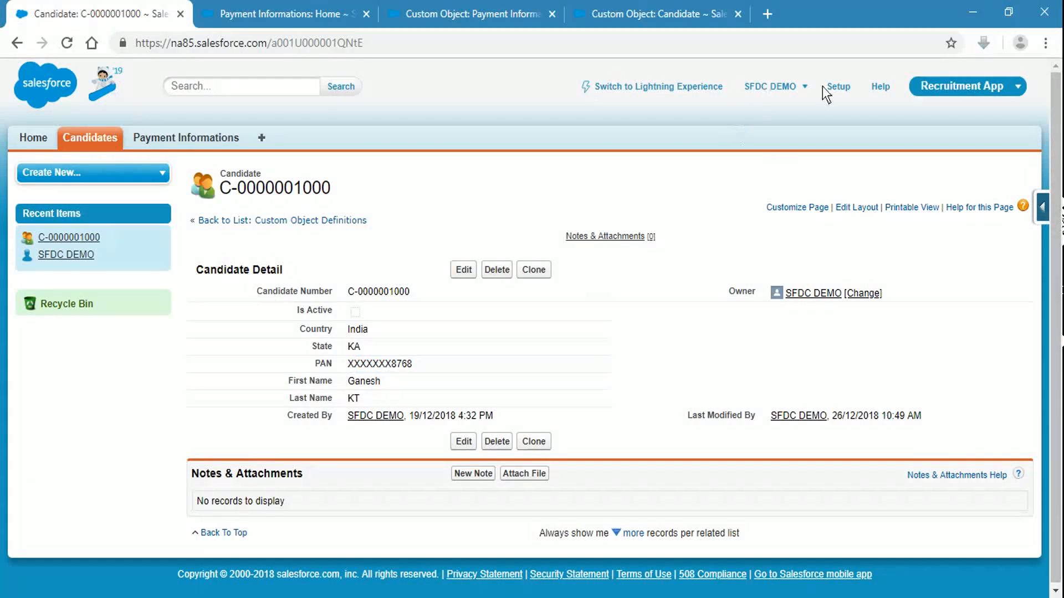
{"action": "left_click", "coordinate": [836, 87], "text": "ctrl"}
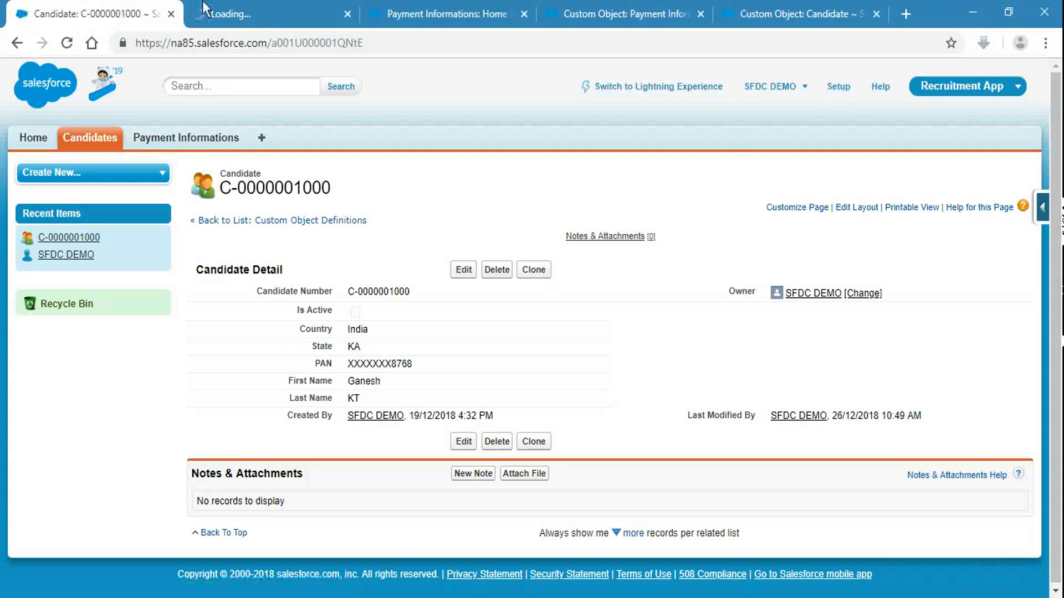
{"action": "left_click", "coordinate": [233, 14]}
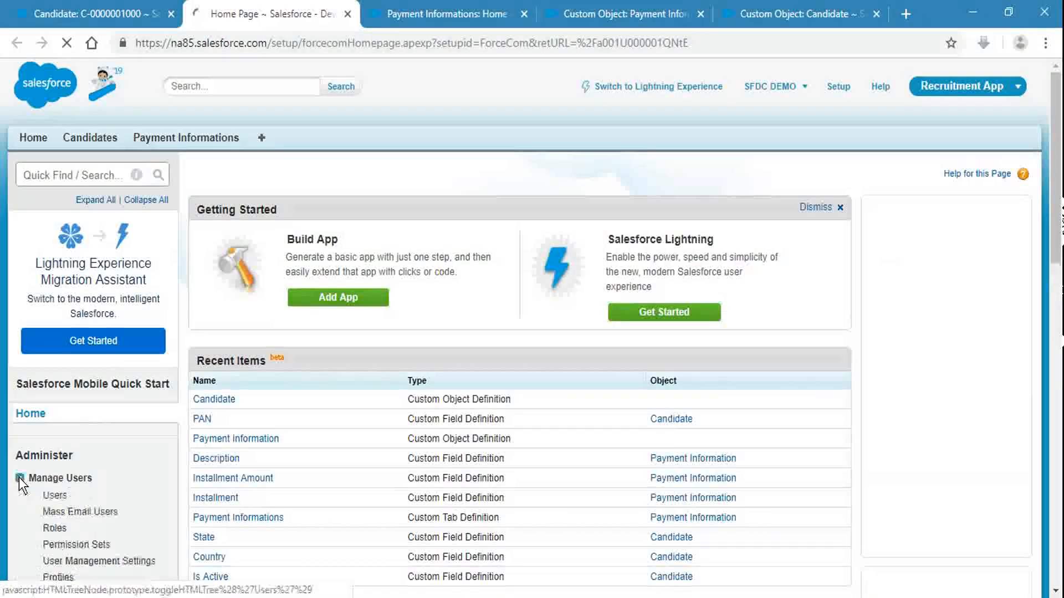
{"action": "left_click", "coordinate": [20, 477]}
{"action": "scroll", "coordinate": [78, 424], "scroll_direction": "down", "scroll_amount": 3}
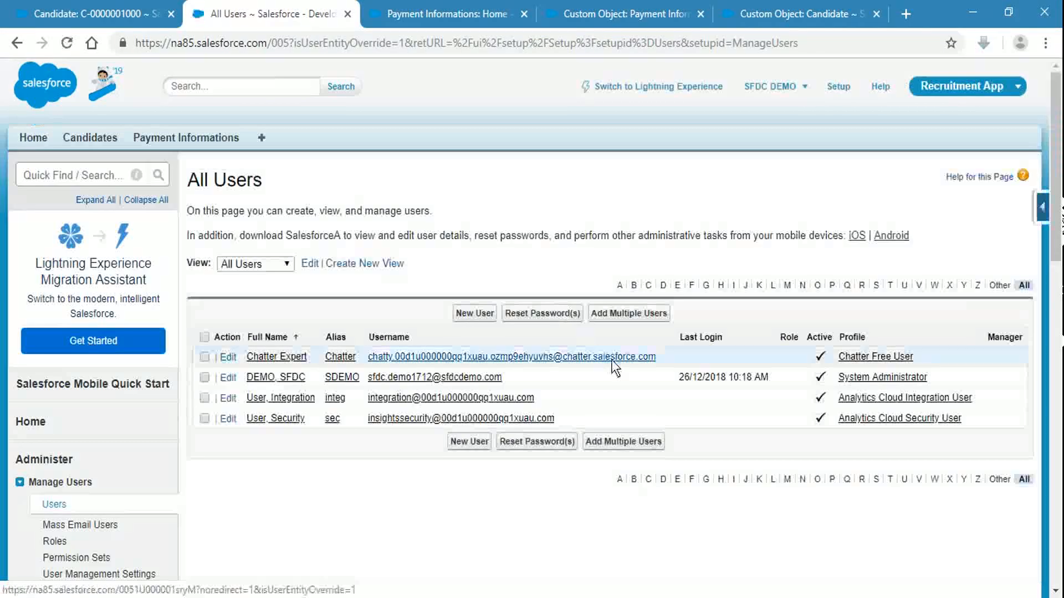
{"action": "scroll", "coordinate": [432, 364], "scroll_direction": "down", "scroll_amount": 2}
{"action": "left_click", "coordinate": [432, 295]}
{"action": "scroll", "coordinate": [410, 408], "scroll_direction": "down", "scroll_amount": 8}
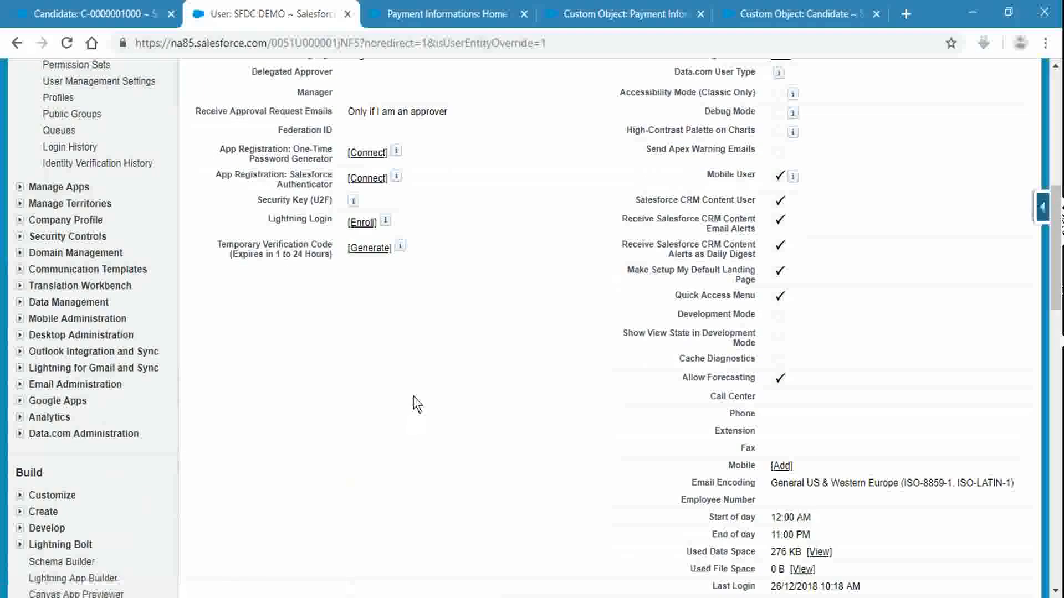
{"action": "key", "text": "ctrl+f"}
{"action": "type", "text": "con"}
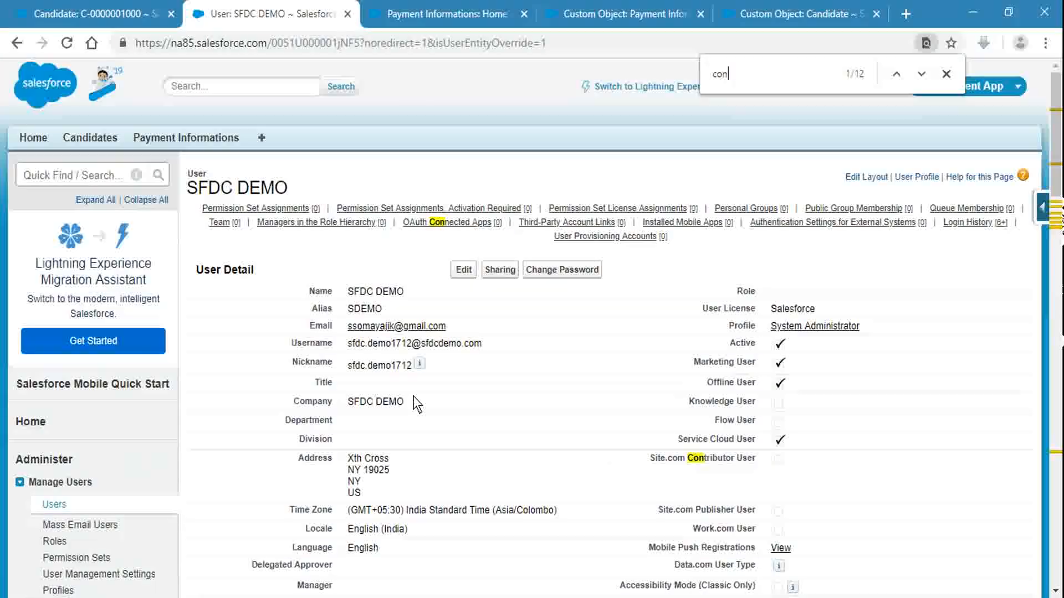
{"action": "type", "text": "figure"}
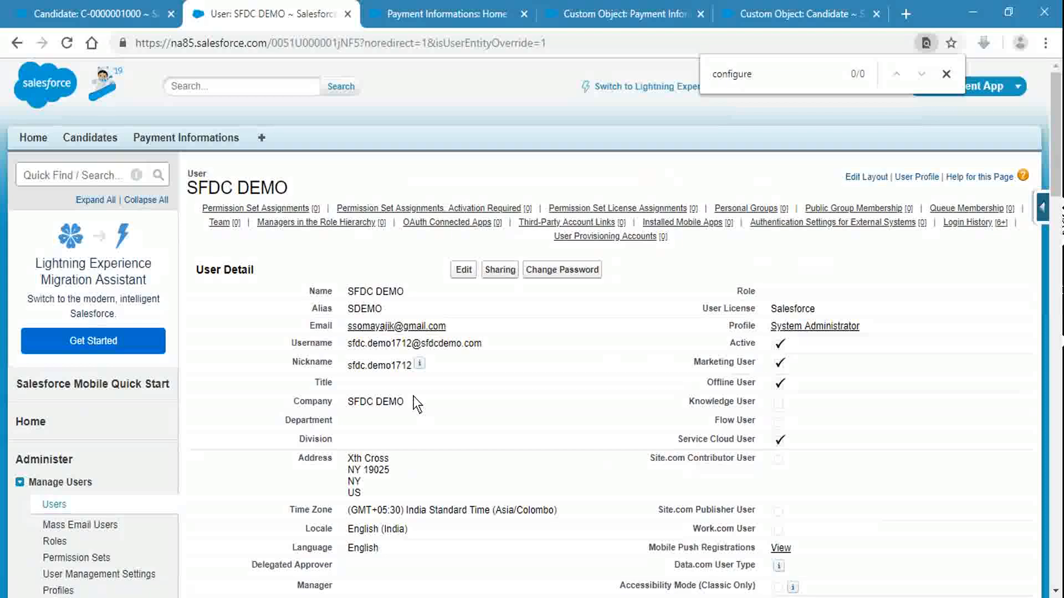
{"action": "key", "text": "ctrl+a"}
{"action": "key", "text": "BackSpace"}
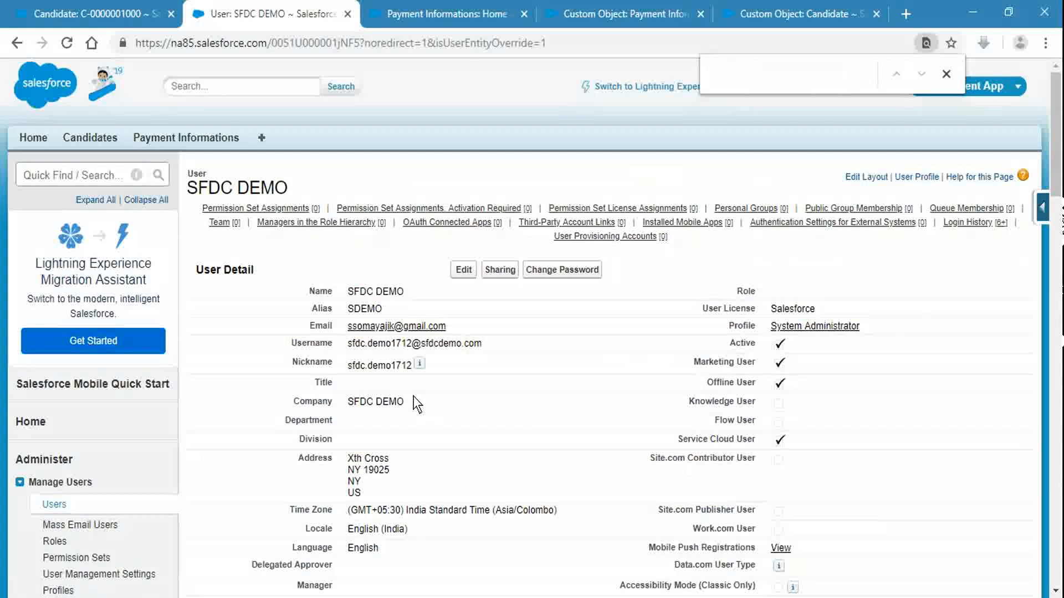
{"action": "key", "text": "alt+Tab"}
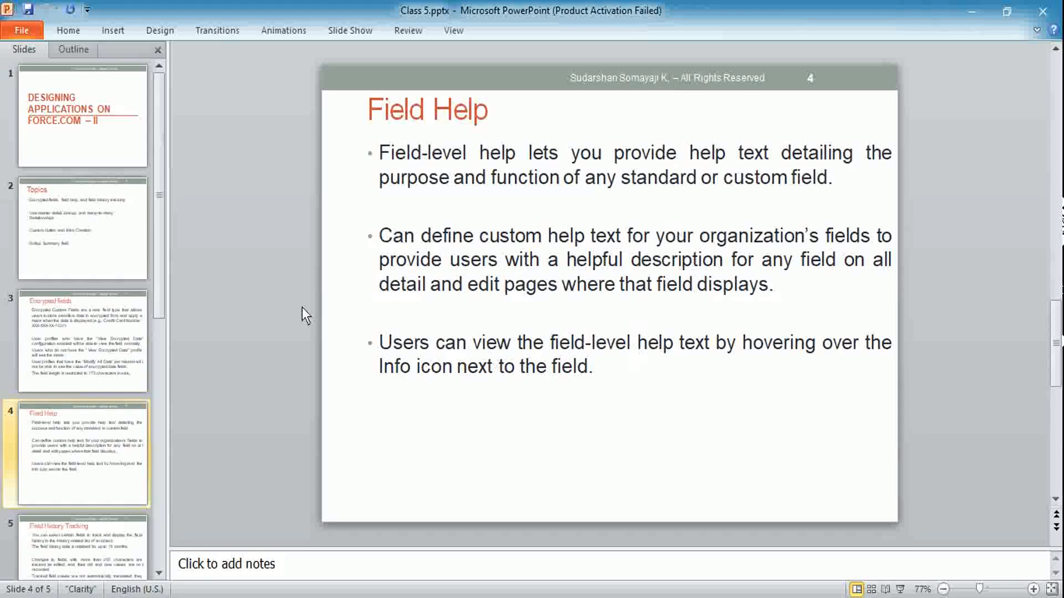
{"action": "scroll", "coordinate": [294, 308], "scroll_direction": "up", "scroll_amount": 1}
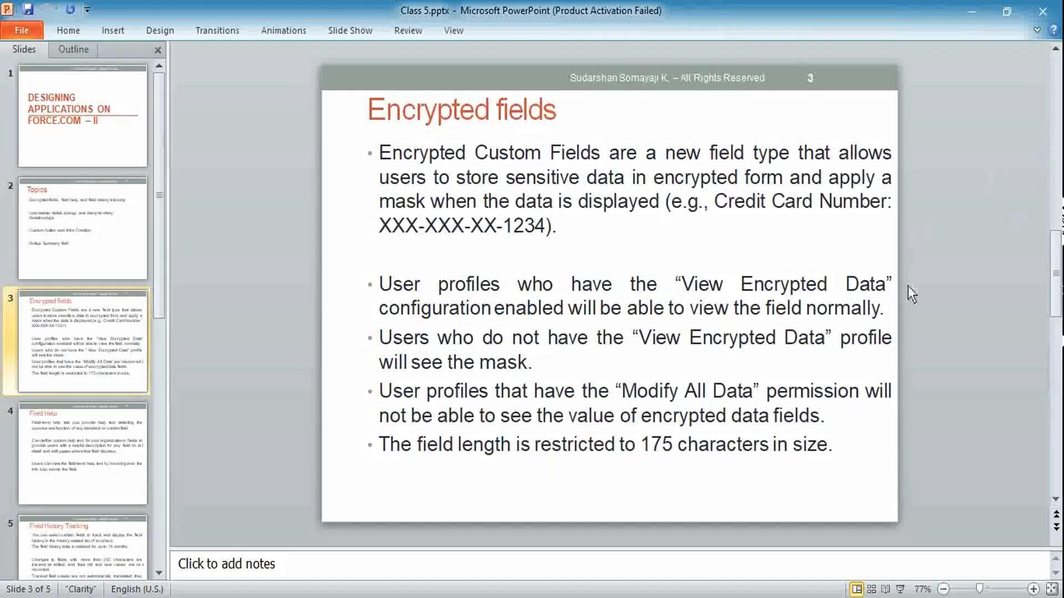
{"action": "key", "text": "alt+Tab"}
{"action": "mouse_move", "coordinate": [591, 210]}
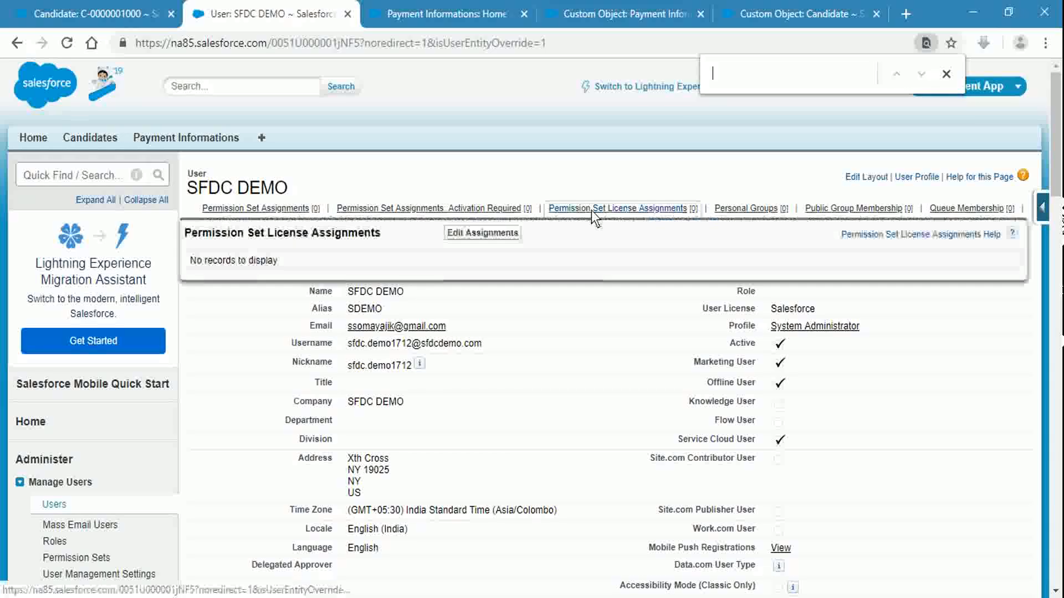
Step: Clear and close the 'view e' page search, scrolling back up the profiles list
{"action": "type", "text": "view e"}
{"action": "key", "text": "BackSpace"}
{"action": "key", "text": "BackSpace"}
{"action": "key", "text": "BackSpace"}
{"action": "key", "text": "BackSpace"}
{"action": "key", "text": "BackSpace"}
{"action": "key", "text": "BackSpace"}
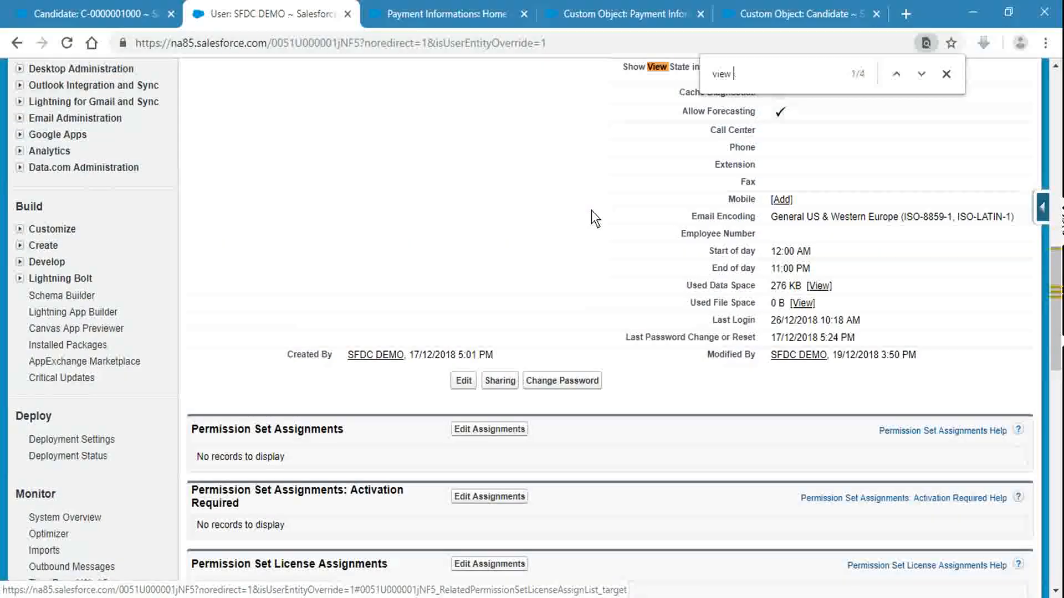
{"action": "key", "text": "Escape"}
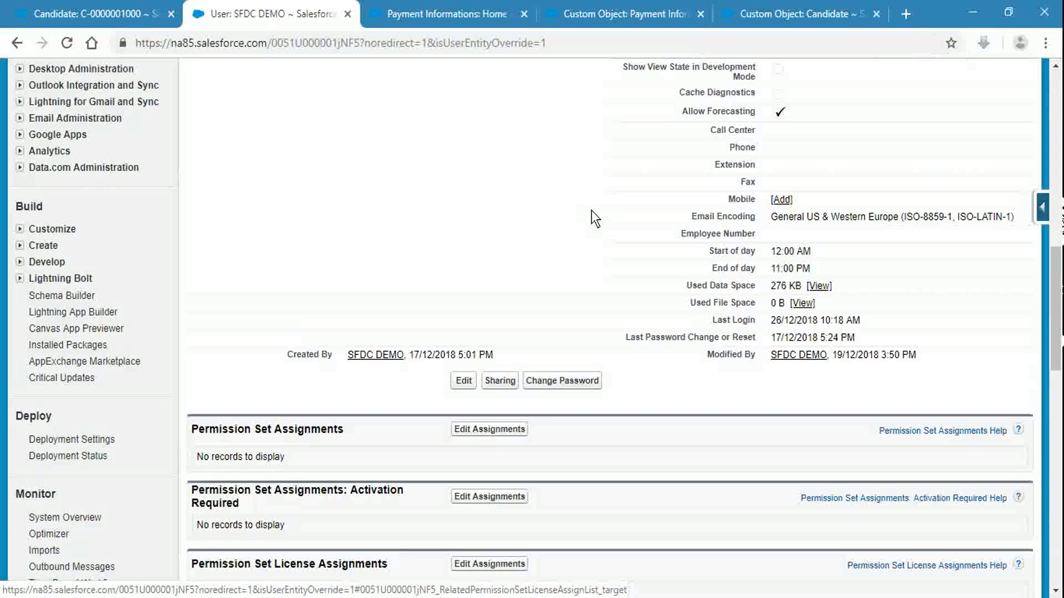
{"action": "scroll", "coordinate": [591, 211], "scroll_direction": "up", "scroll_amount": 15}
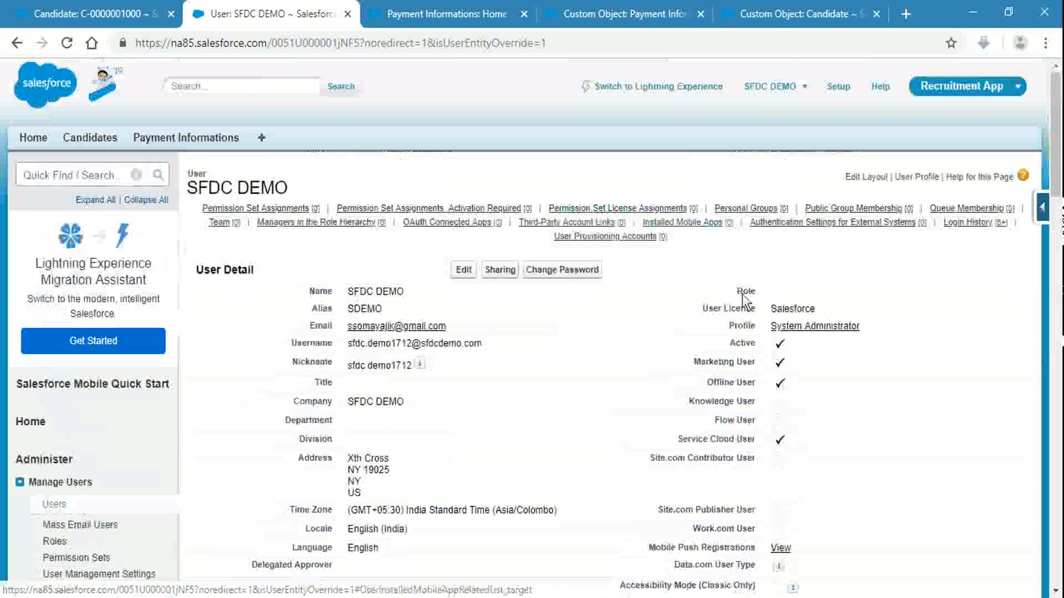
Step: Open the System Administrator profile and search 'view en' to check View Encrypted Data
{"action": "left_click", "coordinate": [793, 327]}
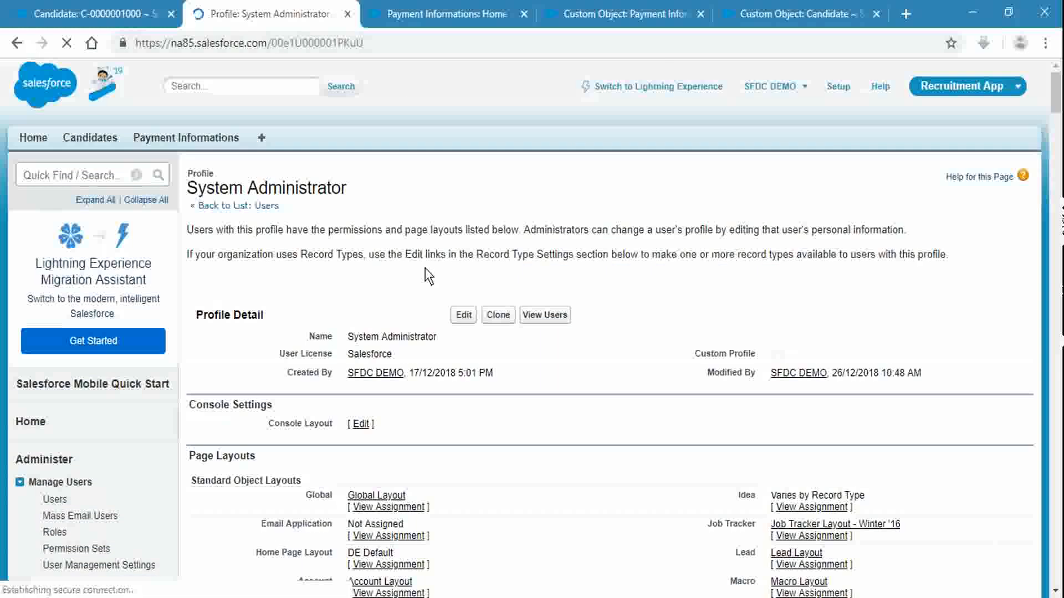
{"action": "key", "text": "ctrl+f"}
{"action": "type", "text": "view"}
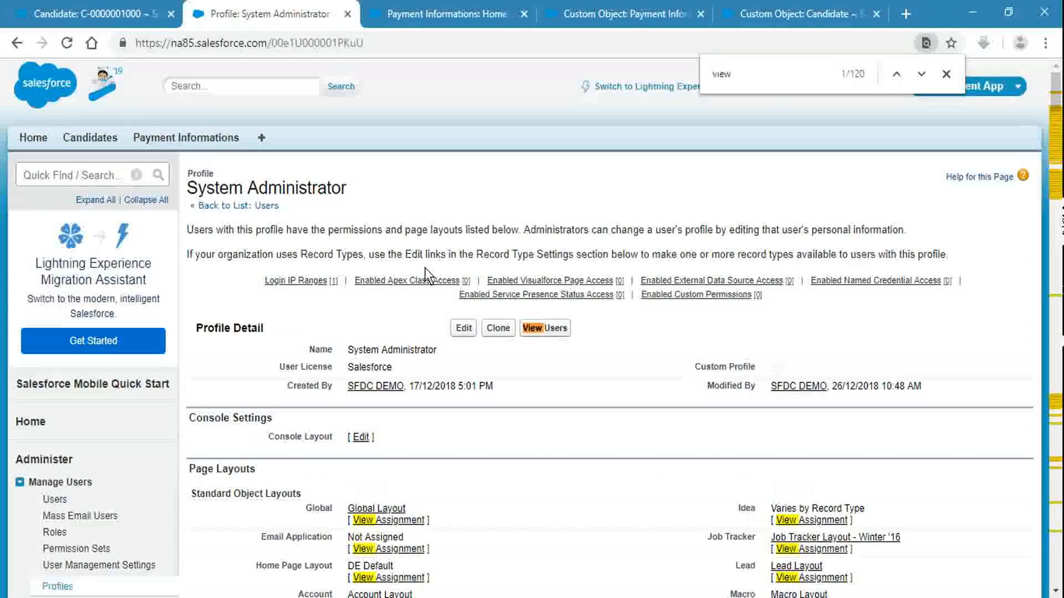
{"action": "type", "text": " en"}
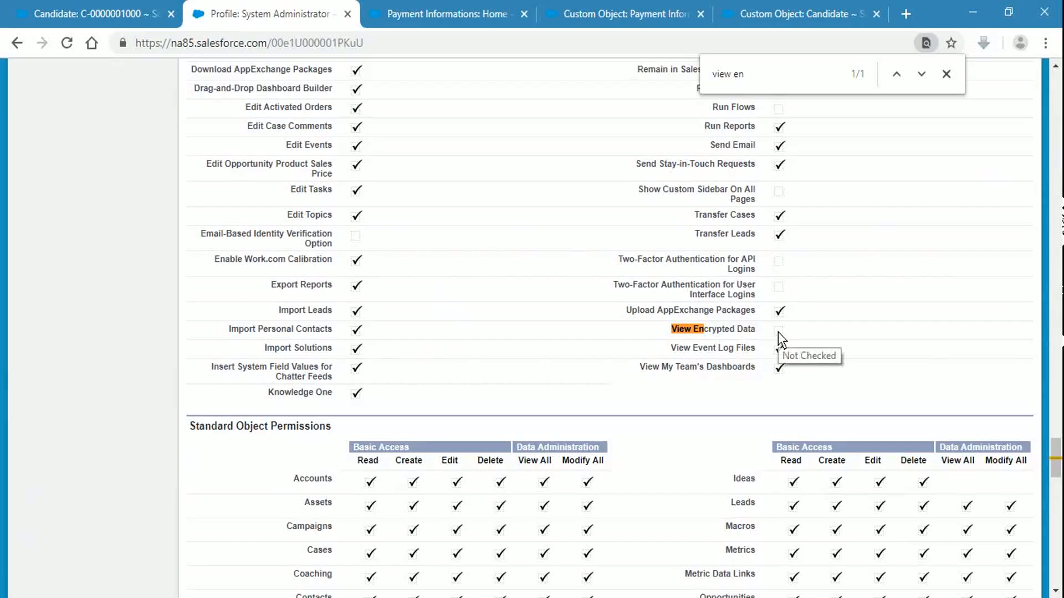
{"action": "left_click", "coordinate": [946, 74]}
{"action": "scroll", "coordinate": [892, 276], "scroll_direction": "up", "scroll_amount": 20}
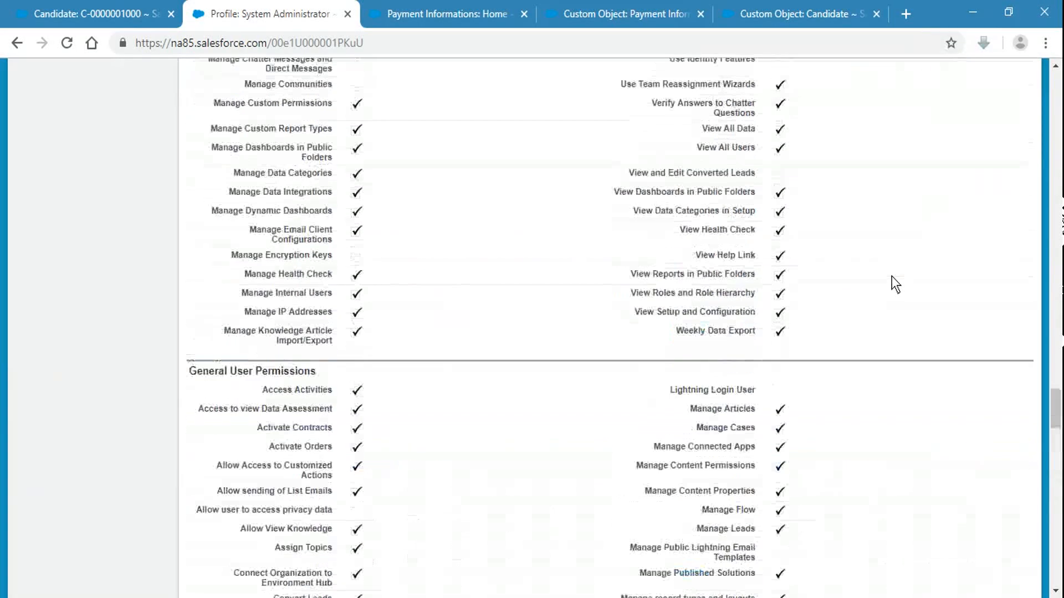
{"action": "scroll", "coordinate": [851, 275], "scroll_direction": "up", "scroll_amount": 15}
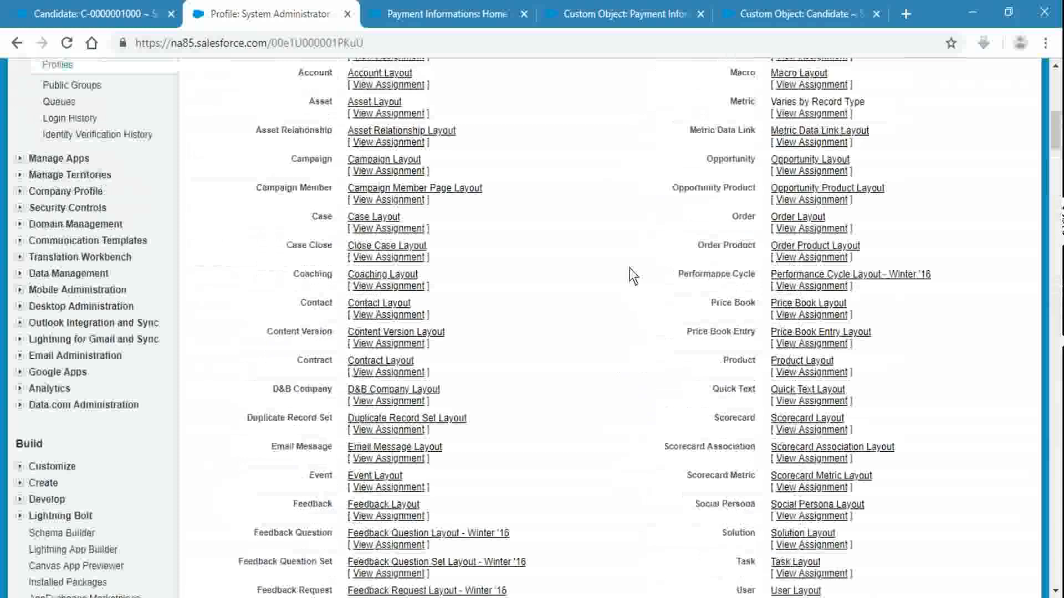
Step: Start editing the profile, glancing at the candidate's masked PAN value XXXXXXX87
{"action": "left_click", "coordinate": [465, 331]}
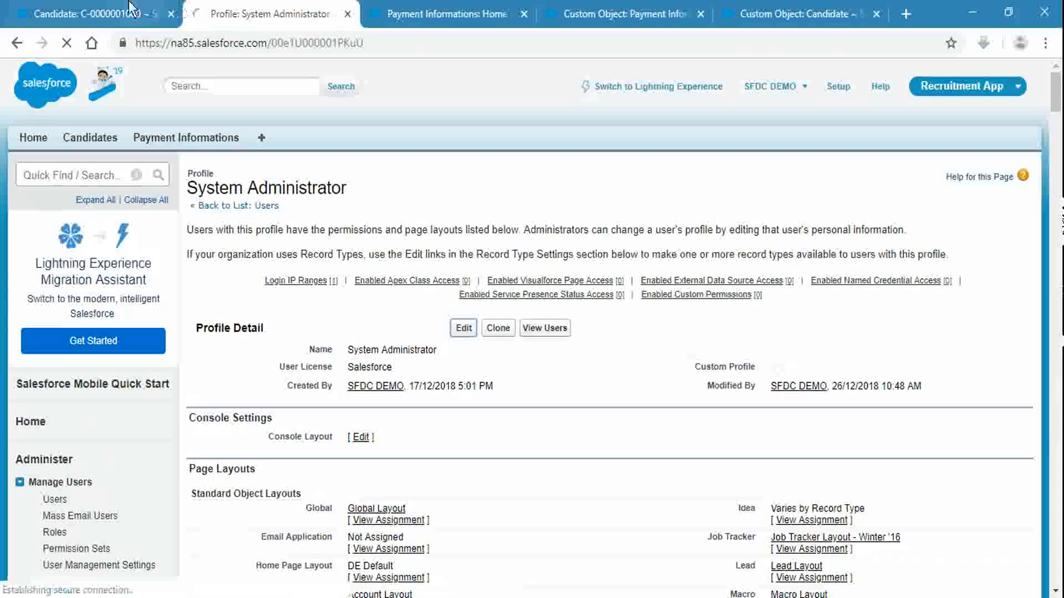
{"action": "key", "text": "ctrl+1"}
{"action": "left_click_drag", "start_coordinate": [348, 365], "coordinate": [400, 364]}
{"action": "left_click", "coordinate": [312, 7]}
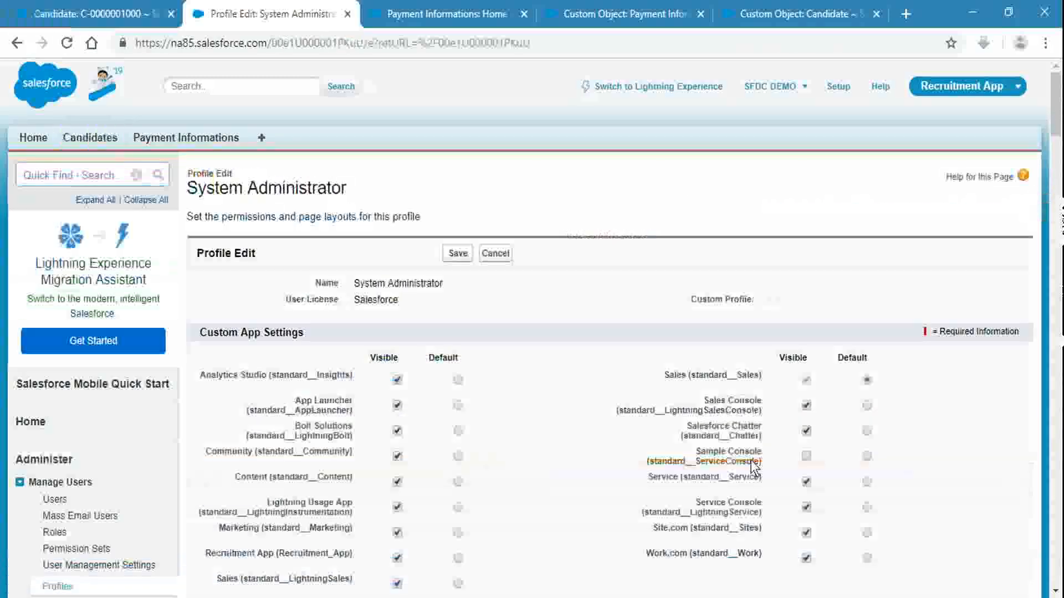
Step: Locate View Encrypted Data on the edit page, then cancel without saving
{"action": "key", "text": "ctrl+f"}
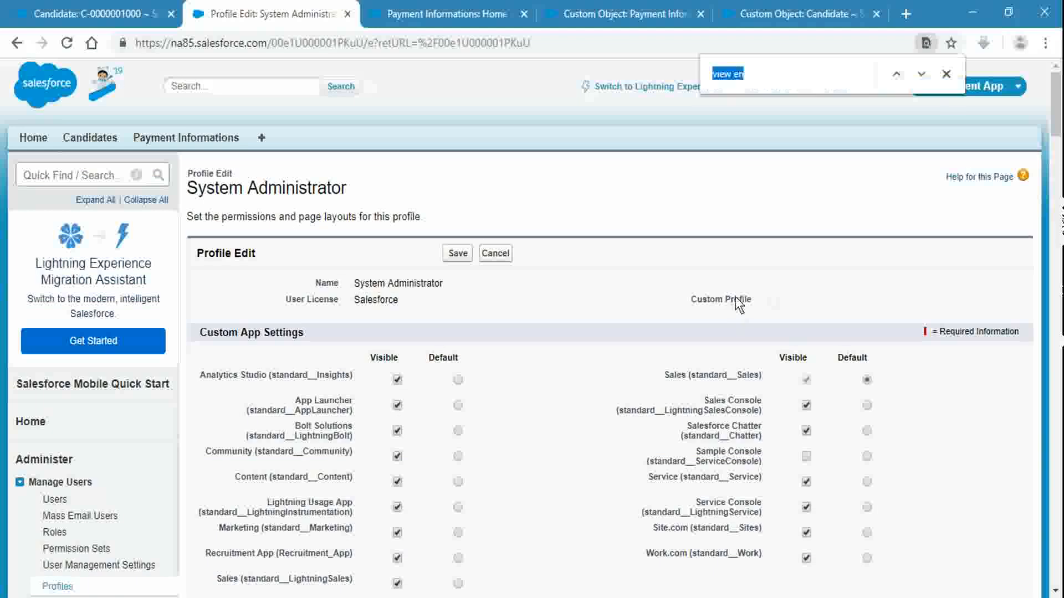
{"action": "key", "text": "Return"}
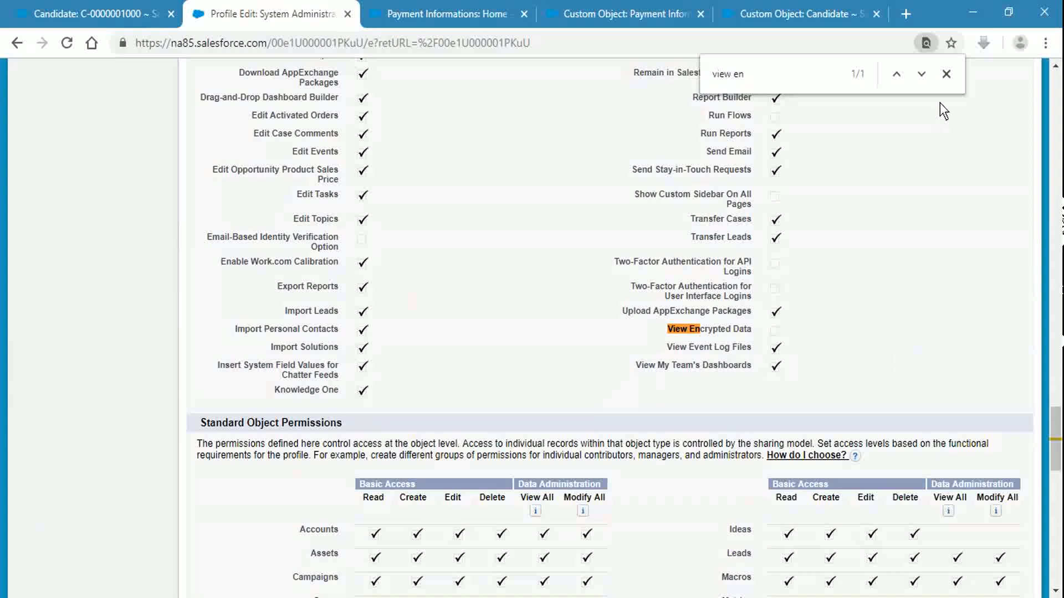
{"action": "left_click", "coordinate": [947, 73]}
{"action": "scroll", "coordinate": [871, 378], "scroll_direction": "up", "scroll_amount": 10}
{"action": "scroll", "coordinate": [872, 378], "scroll_direction": "up", "scroll_amount": 15}
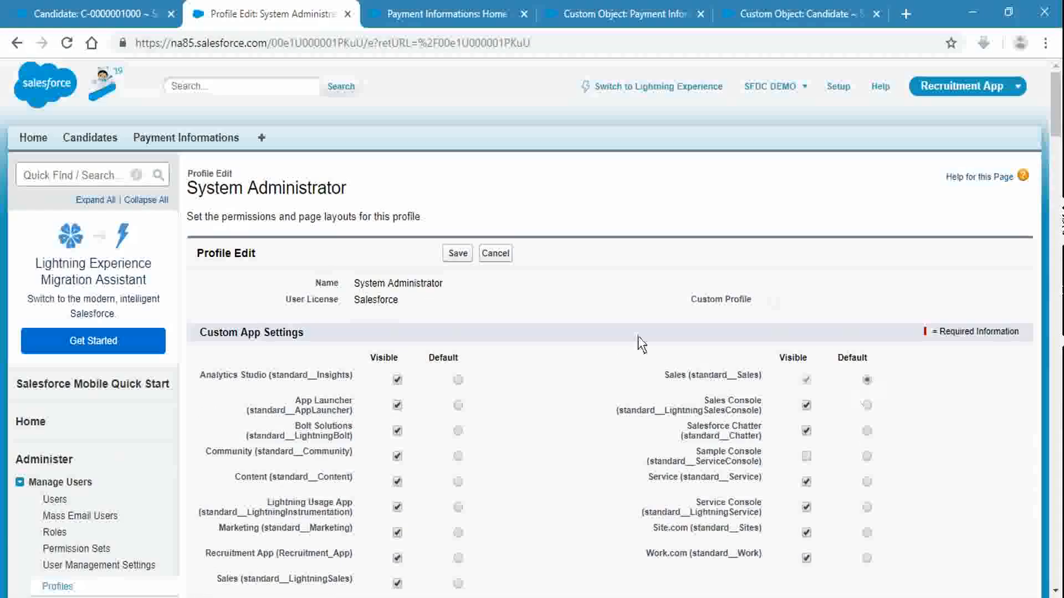
{"action": "left_click", "coordinate": [485, 253]}
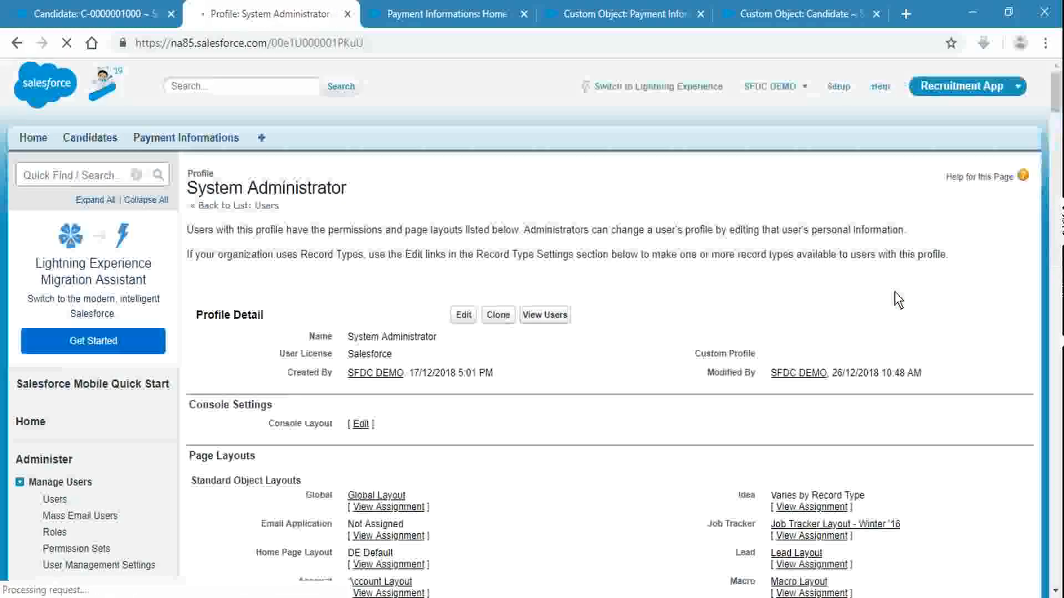
{"action": "scroll", "coordinate": [894, 292], "scroll_direction": "down", "scroll_amount": 20}
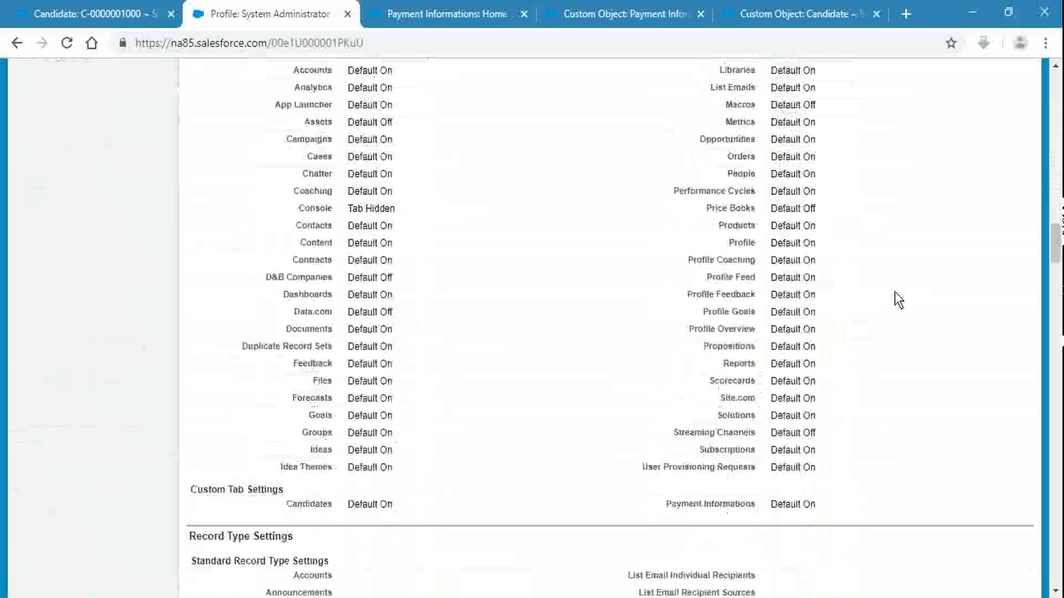
{"action": "scroll", "coordinate": [895, 293], "scroll_direction": "down", "scroll_amount": 20}
{"action": "scroll", "coordinate": [894, 293], "scroll_direction": "down", "scroll_amount": 20}
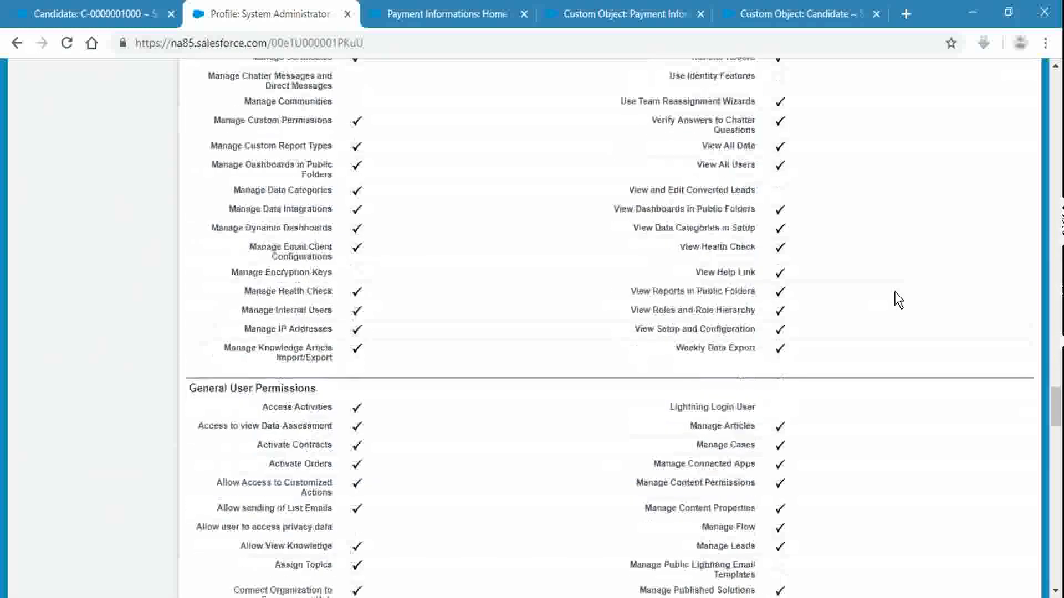
{"action": "scroll", "coordinate": [745, 382], "scroll_direction": "down", "scroll_amount": 12}
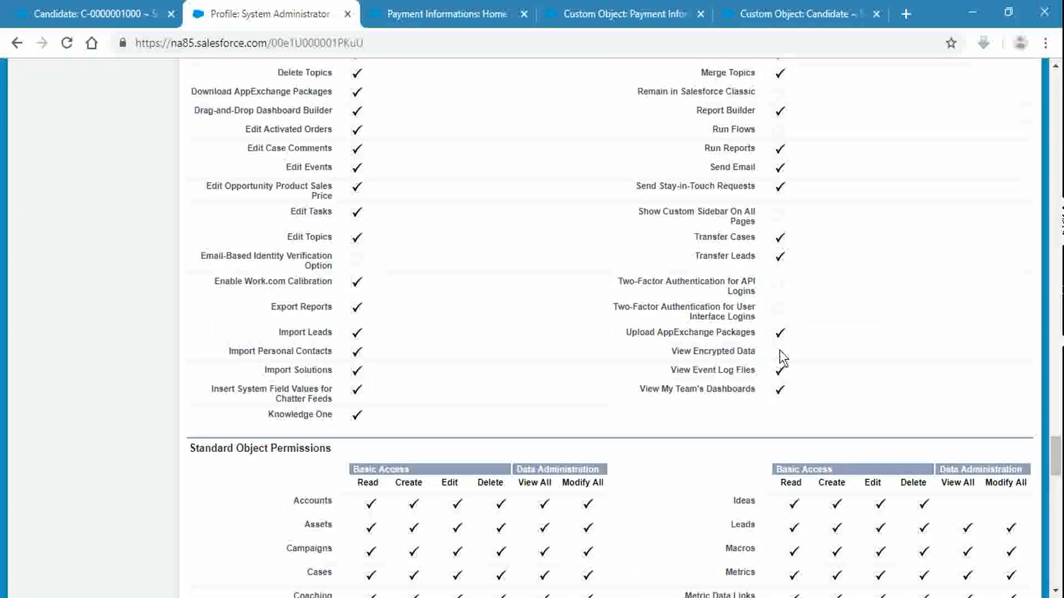
{"action": "scroll", "coordinate": [780, 350], "scroll_direction": "down", "scroll_amount": 3}
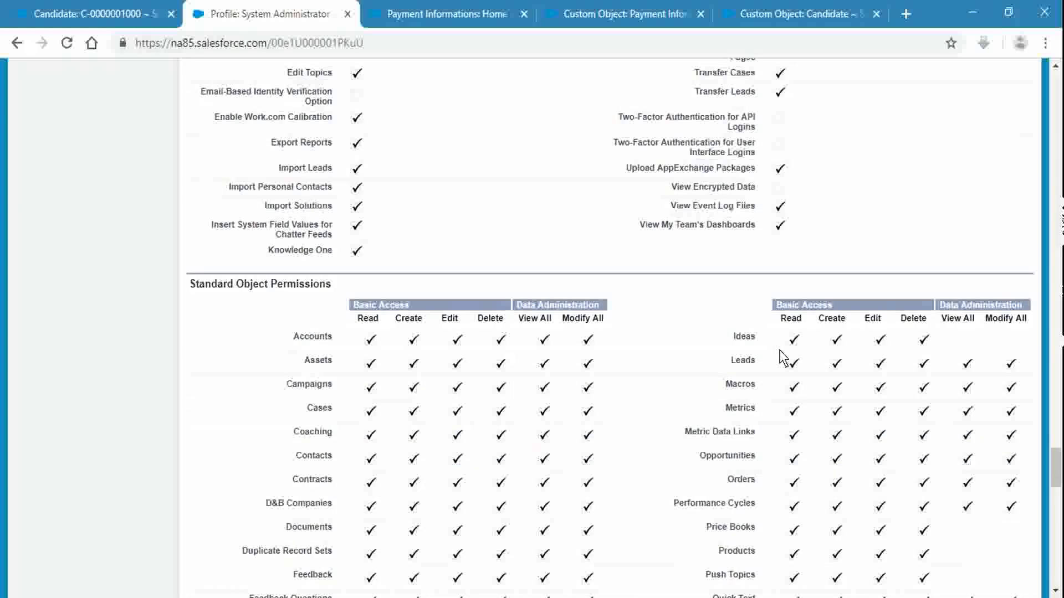
{"action": "scroll", "coordinate": [780, 350], "scroll_direction": "down", "scroll_amount": 15}
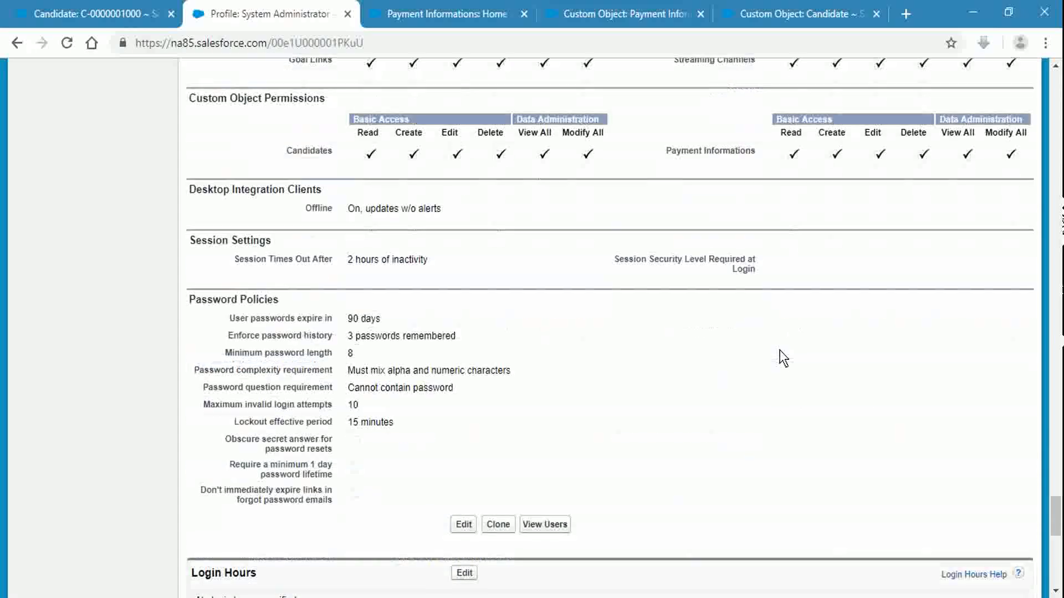
{"action": "scroll", "coordinate": [779, 350], "scroll_direction": "down", "scroll_amount": 10}
{"action": "scroll", "coordinate": [780, 350], "scroll_direction": "up", "scroll_amount": 10}
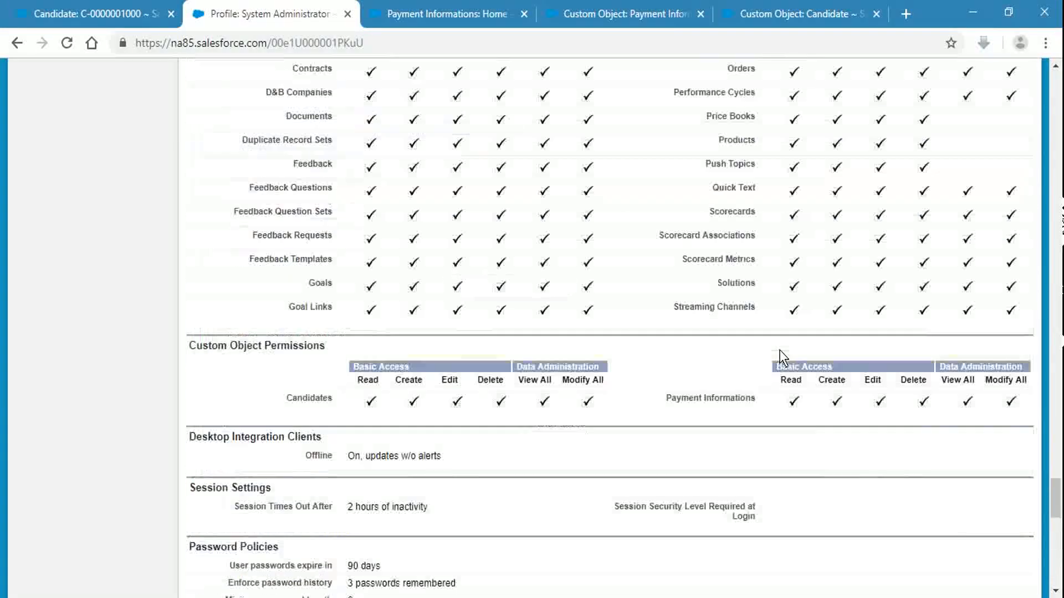
{"action": "key", "text": "F5"}
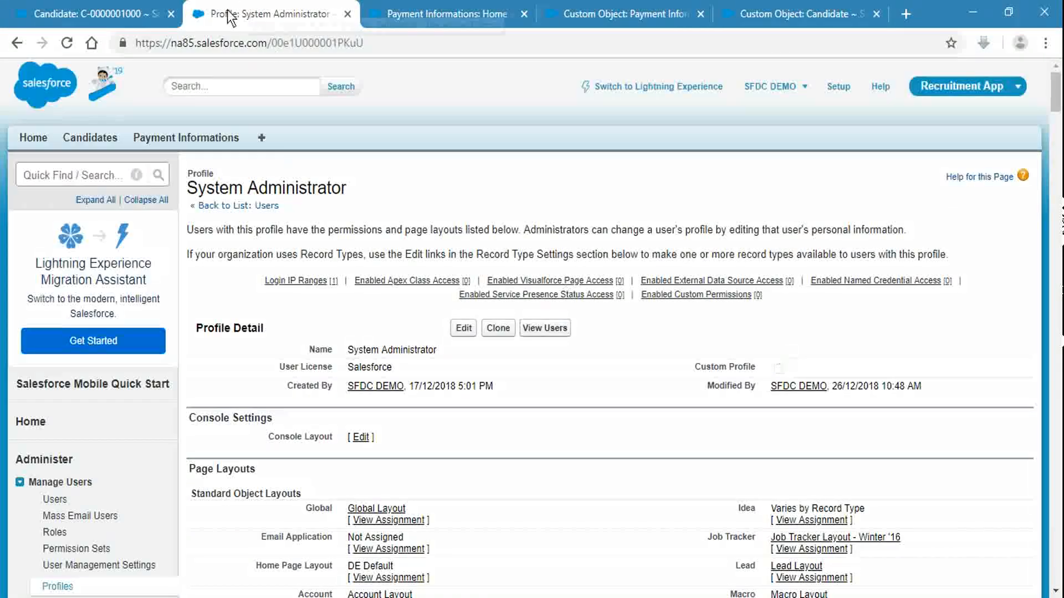
Step: Return to the System Administrator profile and search the page for 'modify all'
{"action": "left_click", "coordinate": [84, 8]}
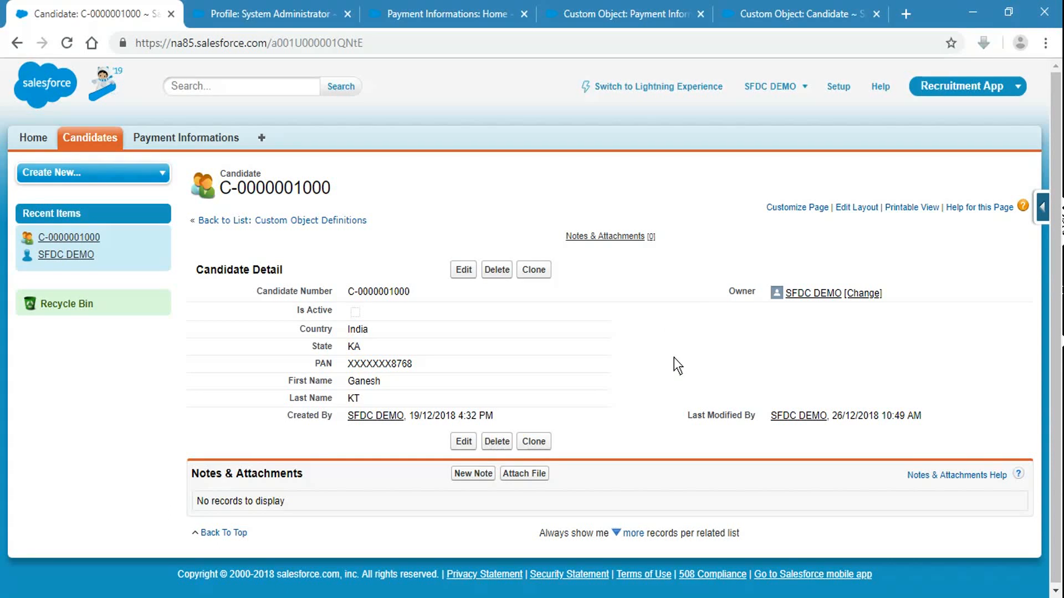
{"action": "left_click", "coordinate": [304, 13]}
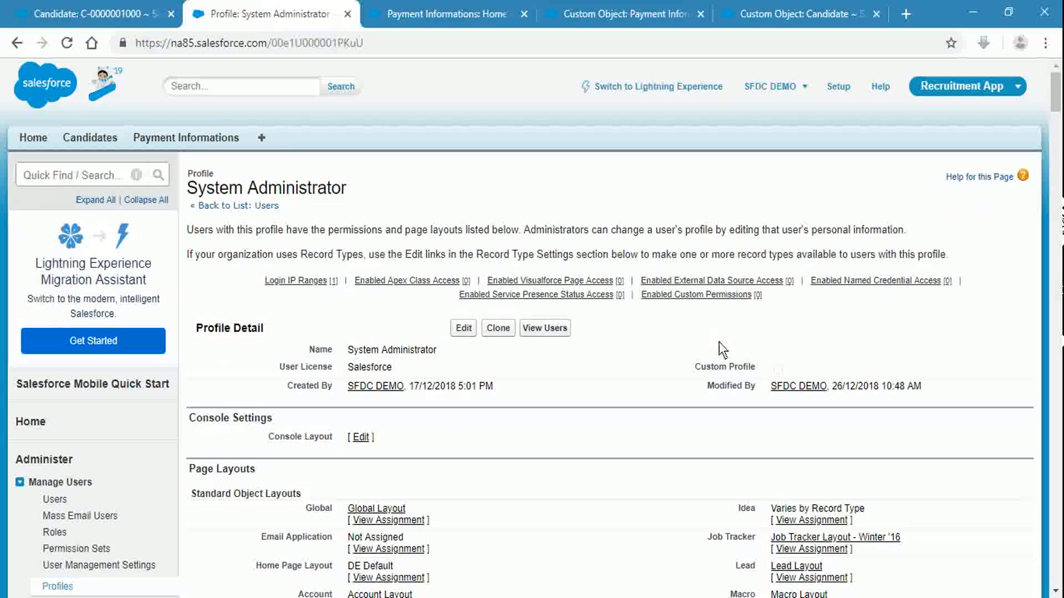
{"action": "key", "text": "ctrl+f"}
{"action": "type", "text": "modify all"}
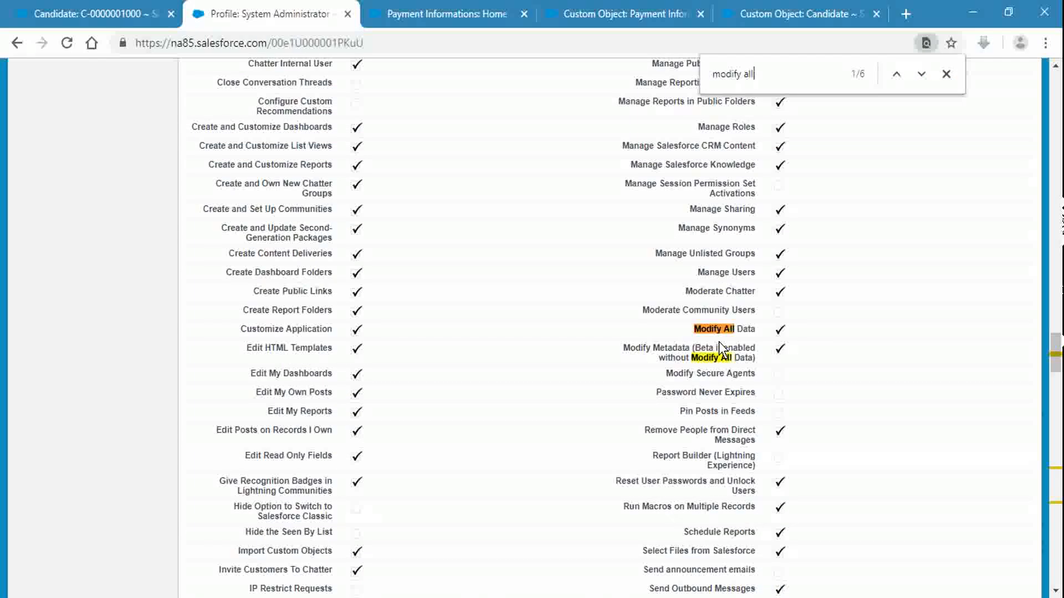
Step: Review the Encrypted fields slide on View Encrypted Data and Modify All Data, then return to Salesforce
{"action": "key", "text": "alt+Tab"}
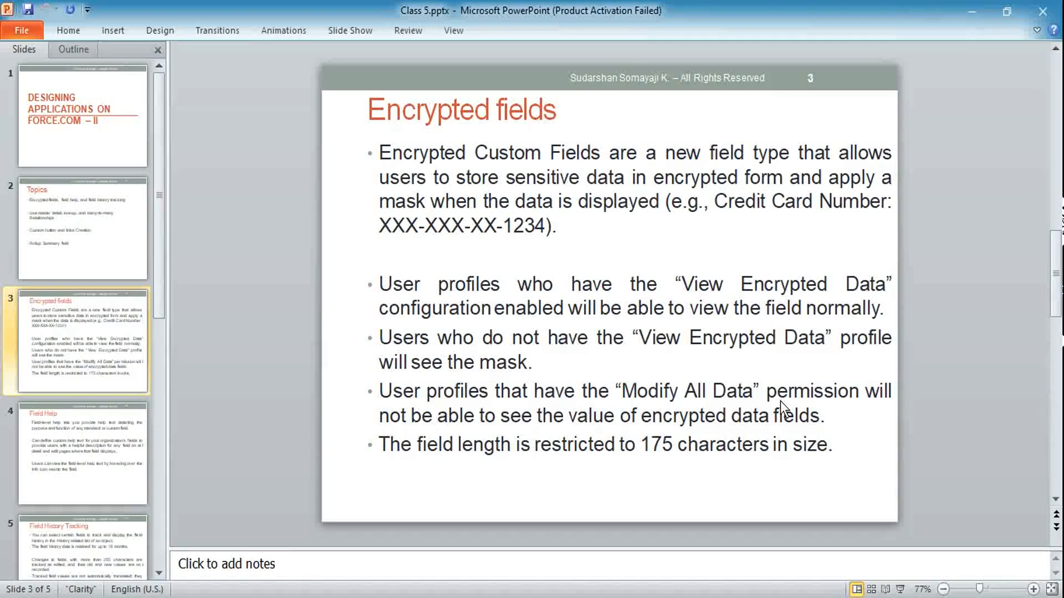
{"action": "key", "text": "alt+Tab"}
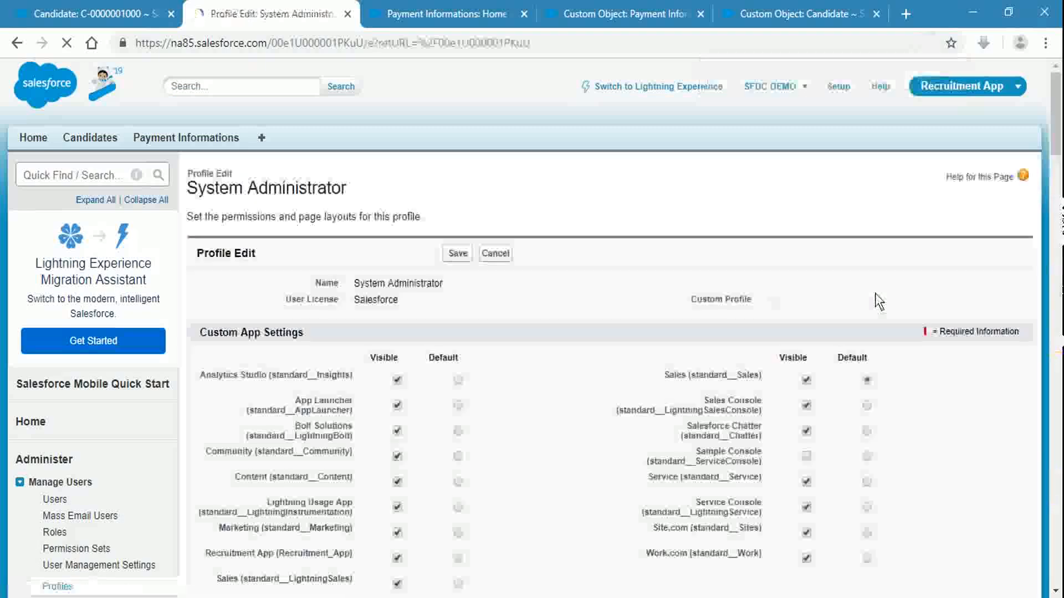
Step: Find the Modify All Data permission on the System Administrator profile edit page, then cancel without saving
{"action": "key", "text": "ctrl+f"}
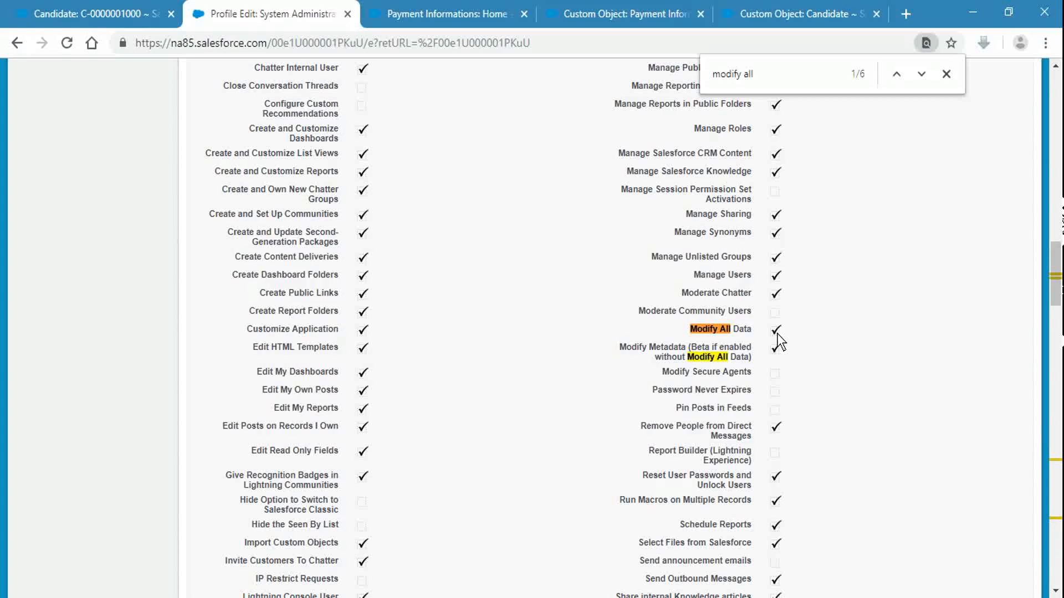
{"action": "left_click", "coordinate": [947, 73]}
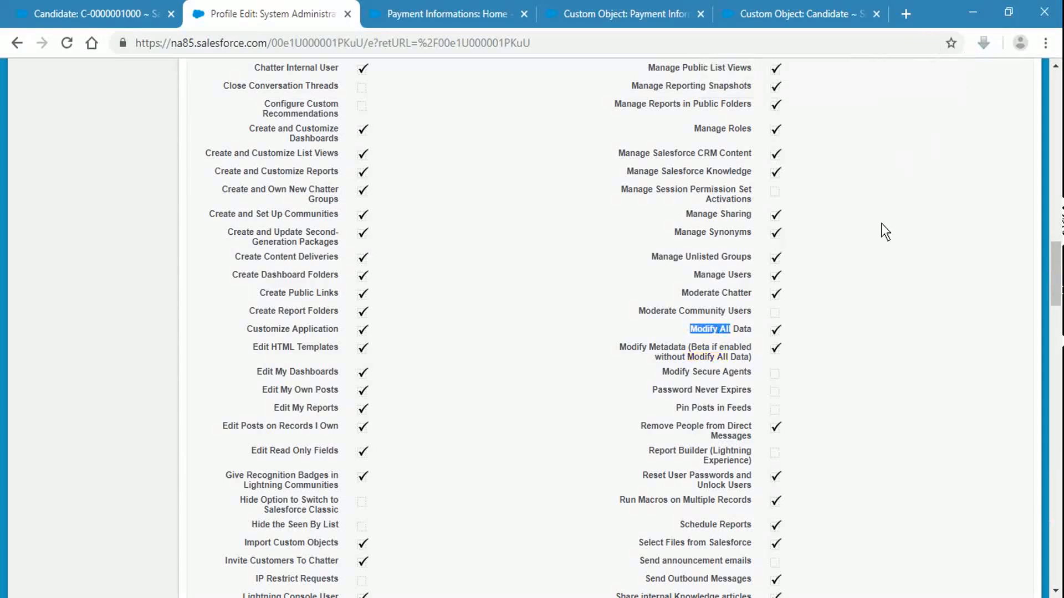
{"action": "key", "text": "Home"}
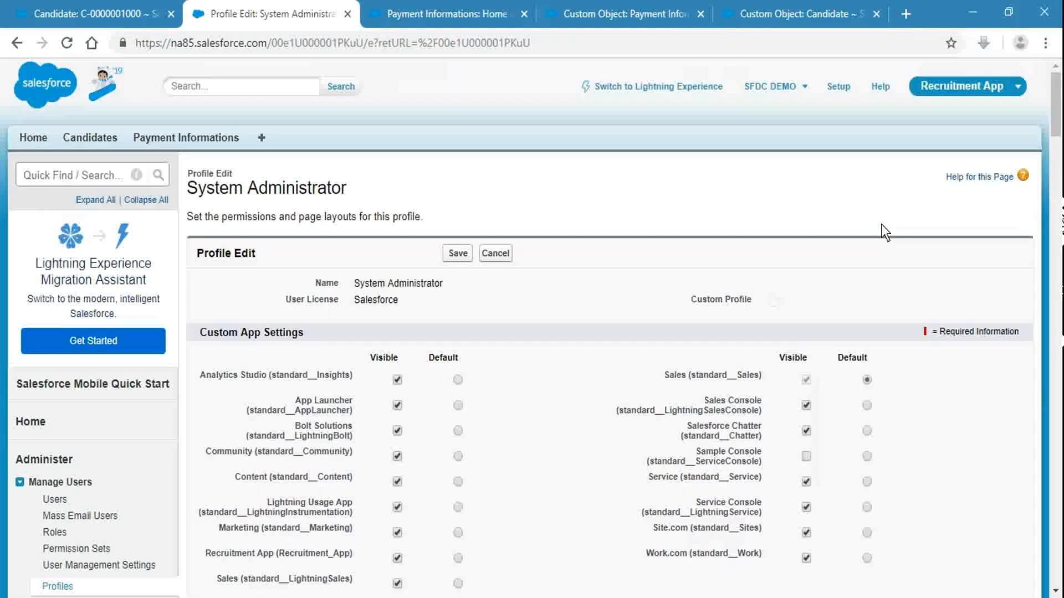
{"action": "left_click", "coordinate": [488, 259]}
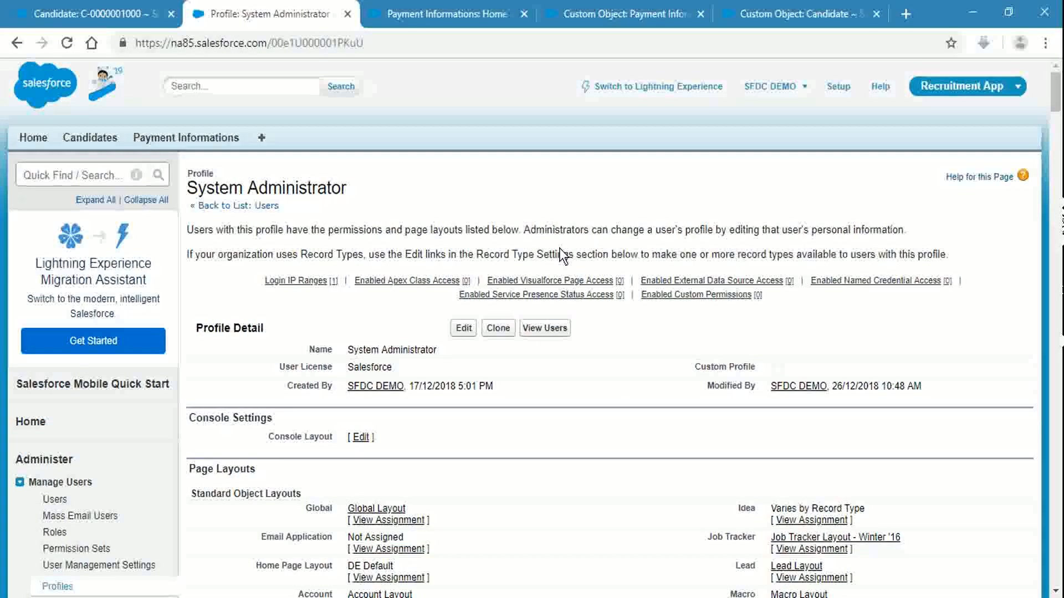
{"action": "left_click", "coordinate": [349, 13]}
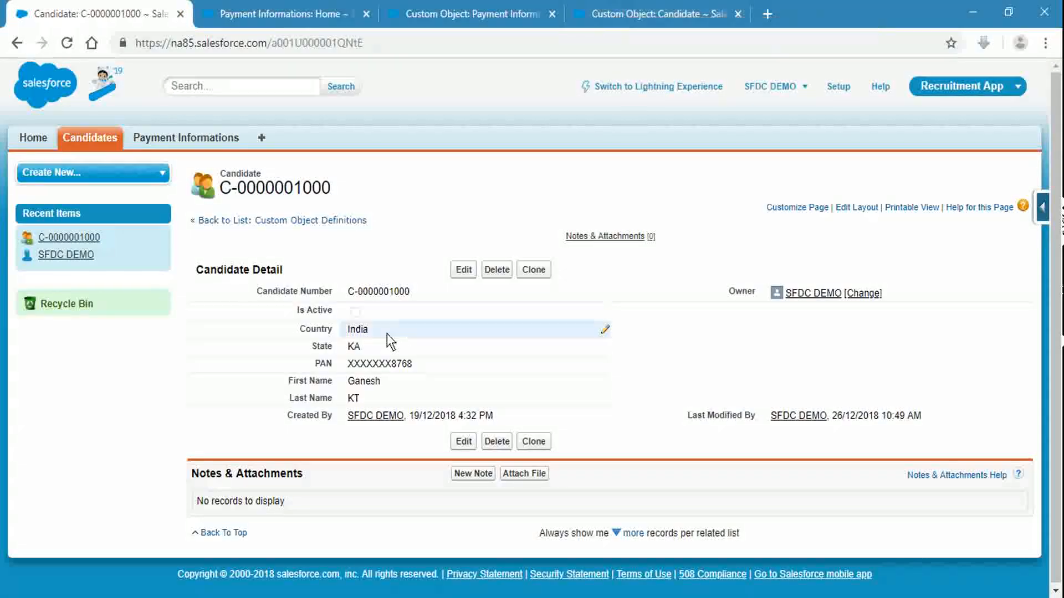
{"action": "left_click_drag", "start_coordinate": [348, 365], "coordinate": [410, 371]}
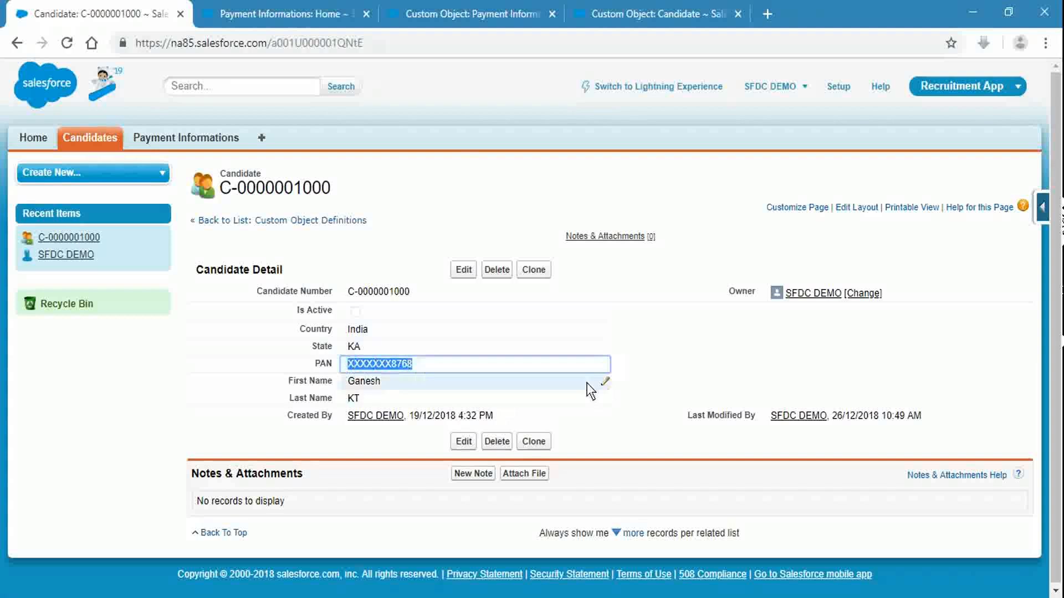
{"action": "left_click", "coordinate": [829, 356]}
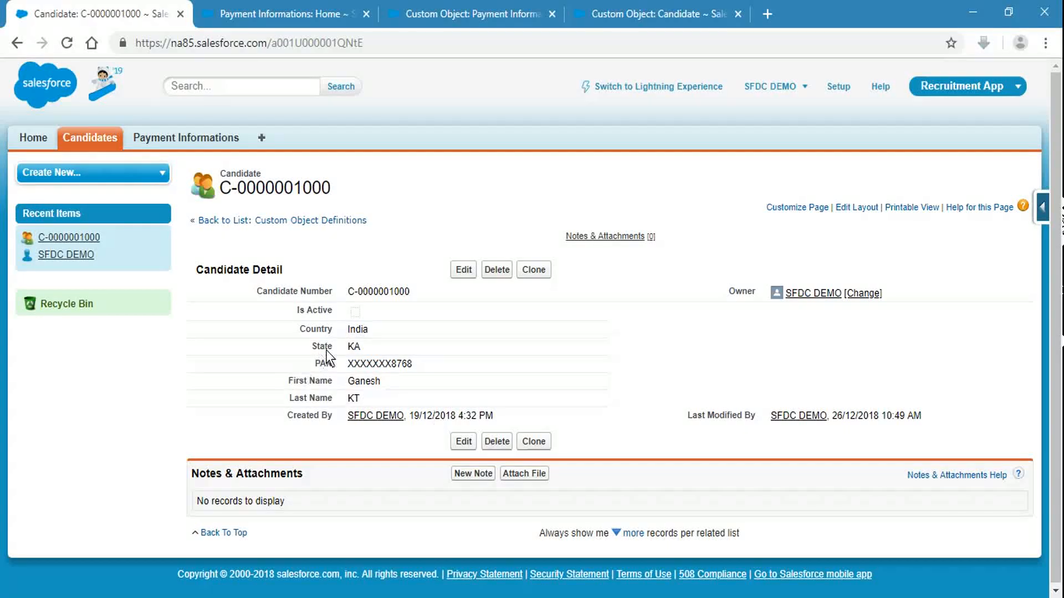
Step: Open the PAN field definition on the Candidate object for editing
{"action": "left_click", "coordinate": [665, 9]}
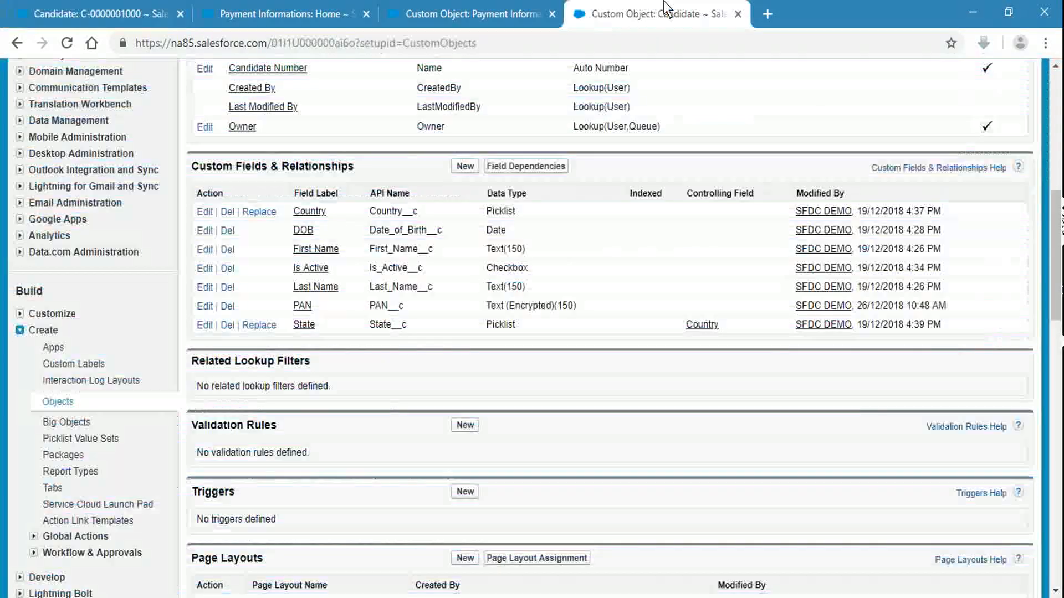
{"action": "left_click", "coordinate": [299, 305]}
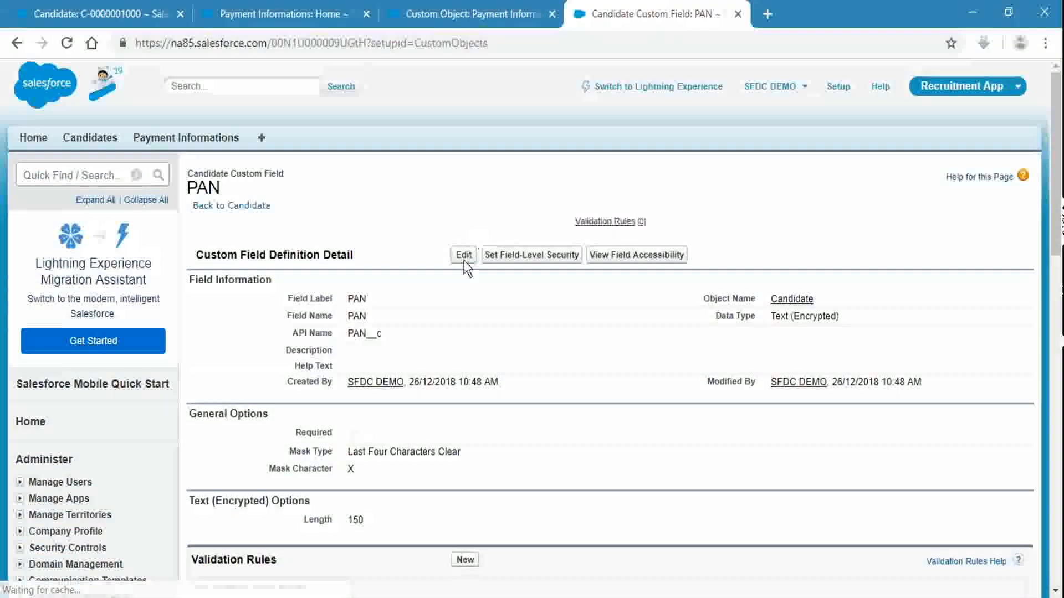
{"action": "left_click", "coordinate": [464, 257]}
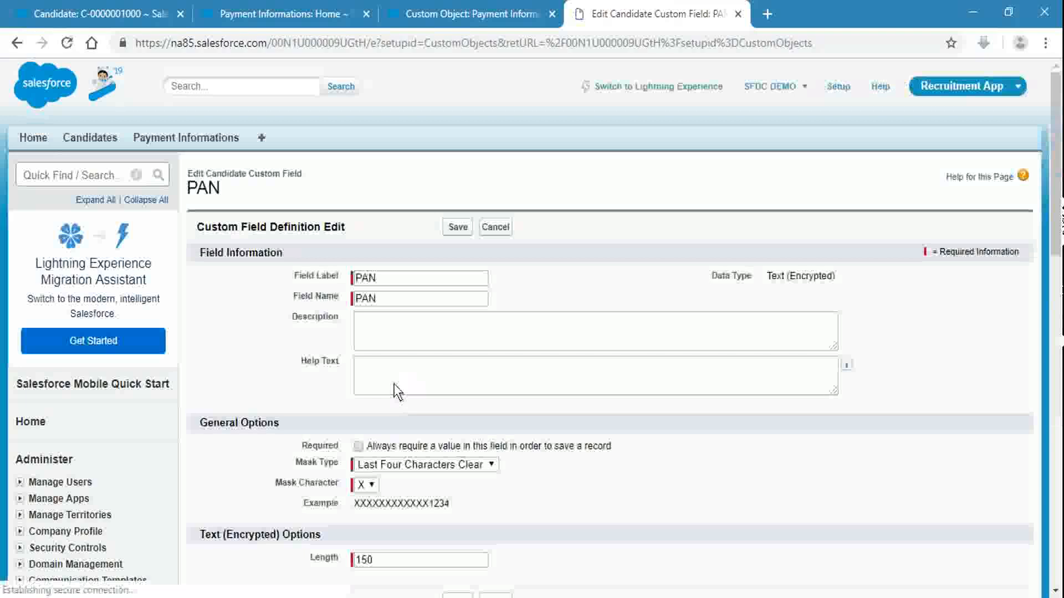
Step: Enter help text 'Enter the PAN number of candidate, which is of Alphanumeric characters'
{"action": "left_click", "coordinate": [395, 390]}
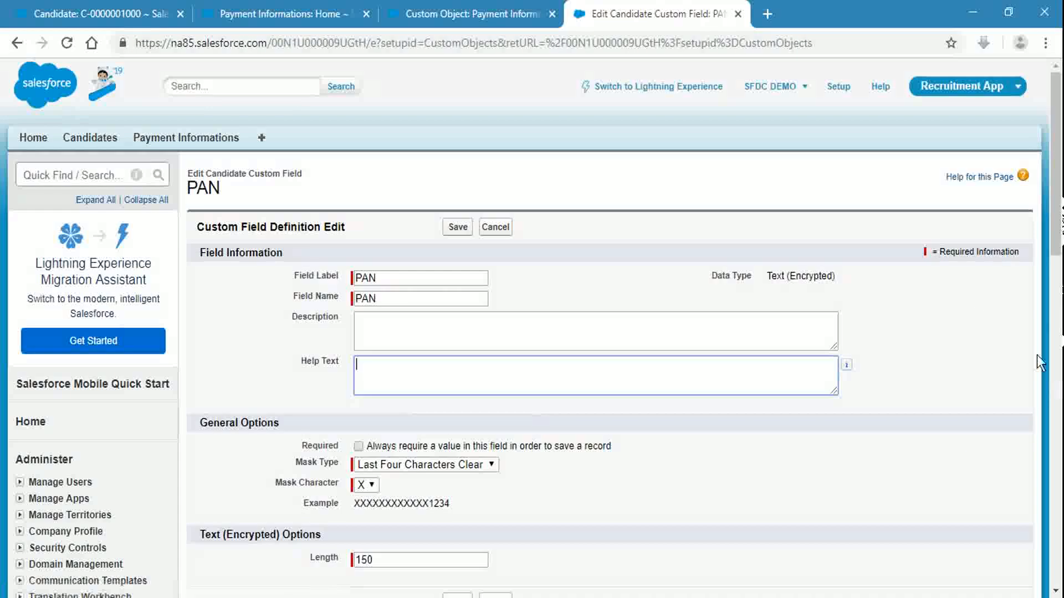
{"action": "type", "text": "Enter the"}
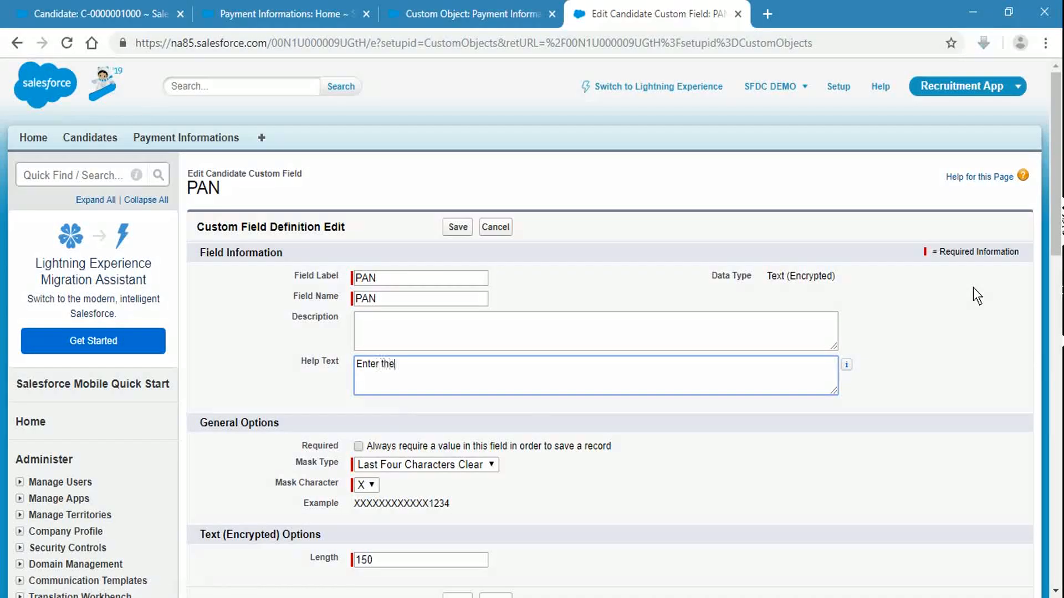
{"action": "type", "text": " PAN number of candidat"}
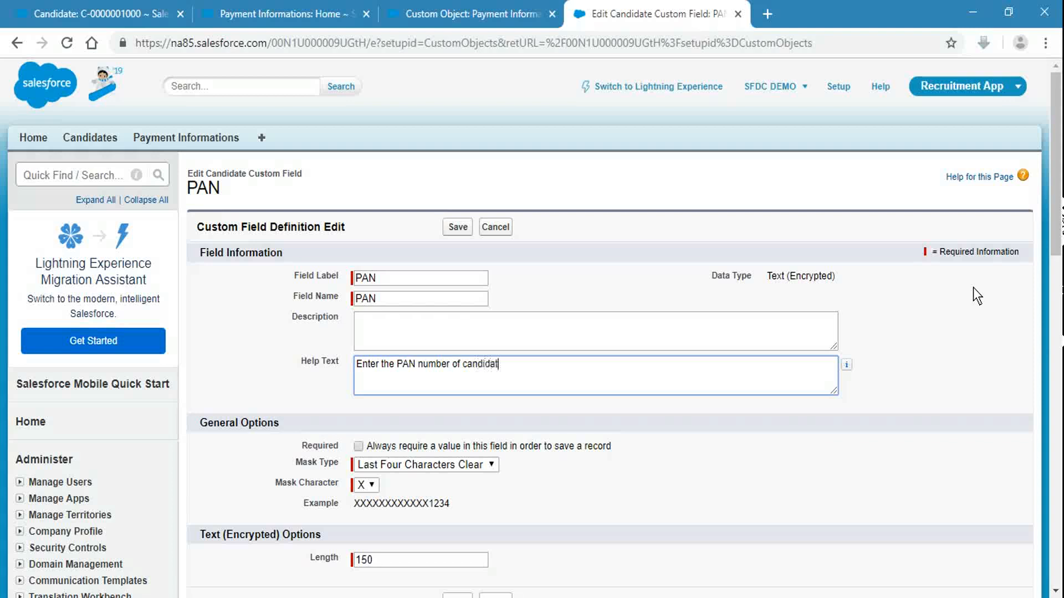
{"action": "type", "text": "e, whi"}
{"action": "key", "text": "BackSpace"}
{"action": "key", "text": "BackSpace"}
{"action": "key", "text": "BackSpace"}
{"action": "type", "text": "ich is of Alphanum"}
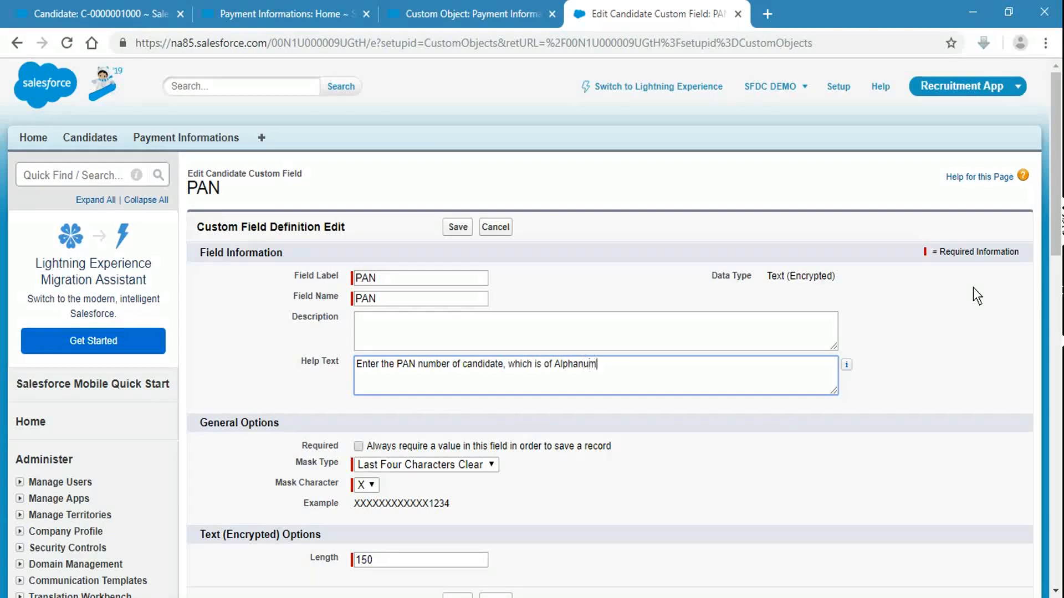
{"action": "type", "text": "eric characters"}
{"action": "left_click", "coordinate": [956, 321]}
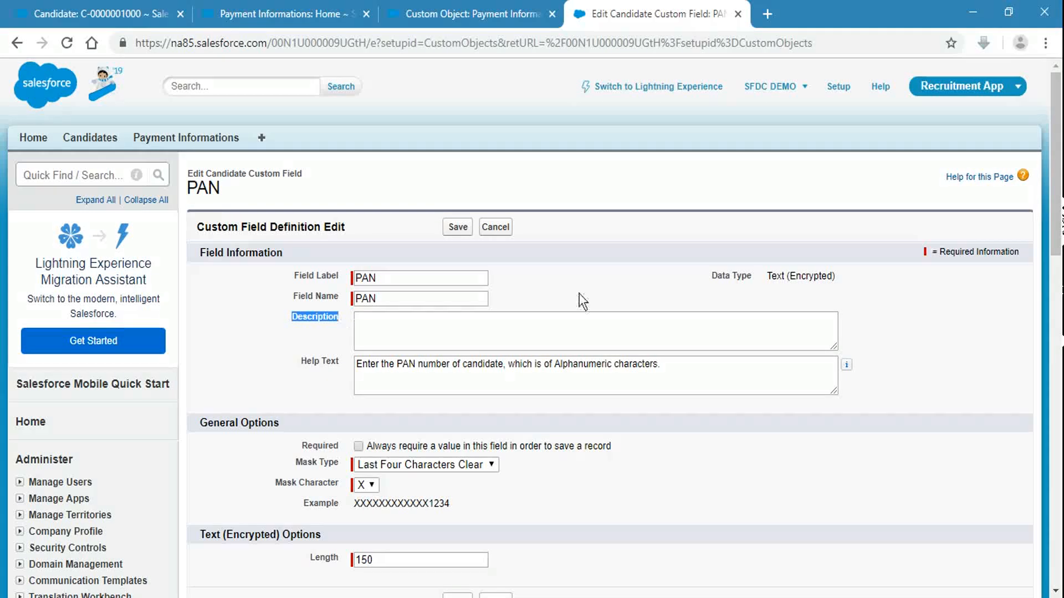
{"action": "left_click", "coordinate": [603, 254]}
Step: Save the PAN field and reload the candidate record to pick up the change
{"action": "left_click", "coordinate": [453, 225]}
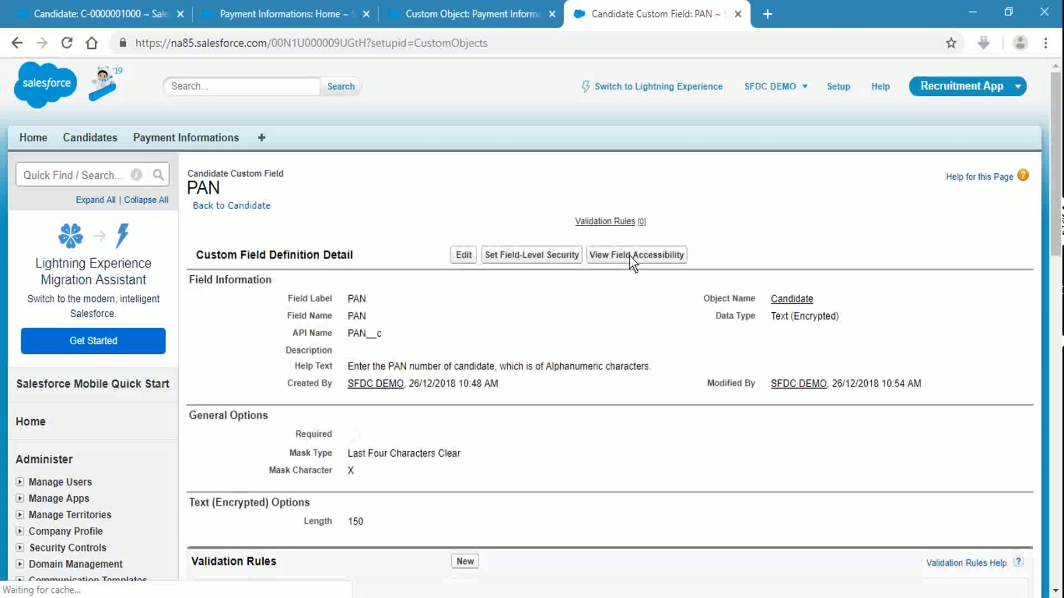
{"action": "left_click", "coordinate": [432, 13]}
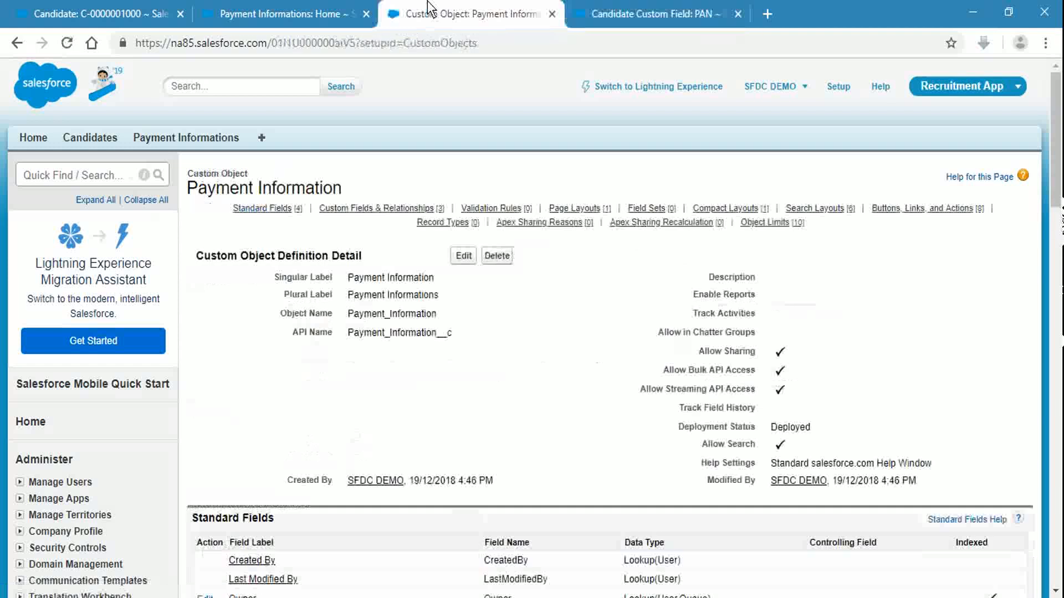
{"action": "left_click", "coordinate": [89, 13]}
{"action": "left_click", "coordinate": [221, 40]}
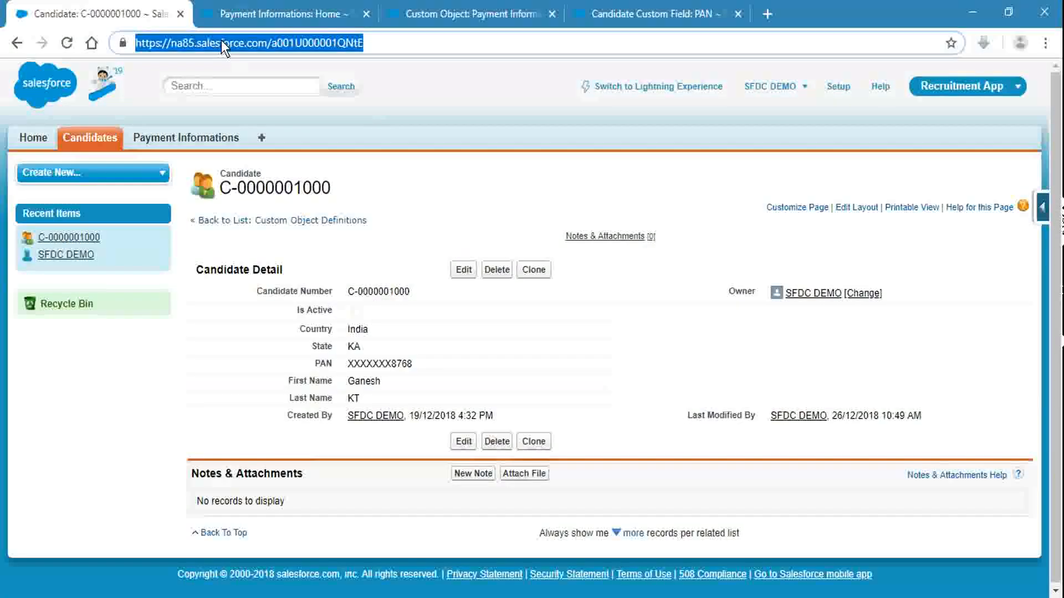
{"action": "key", "text": "Return"}
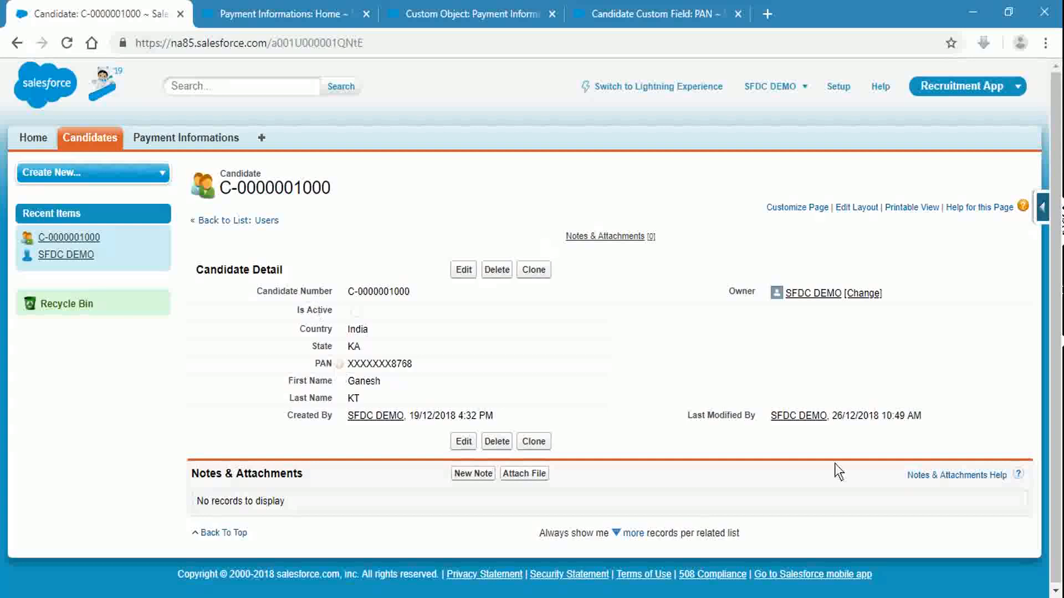
Step: Confirm the PAN help text appears on the record, then show the Field Help slide 4
{"action": "mouse_move", "coordinate": [338, 366]}
{"action": "key", "text": "alt+Tab"}
{"action": "scroll", "coordinate": [353, 235], "scroll_direction": "down", "scroll_amount": 1}
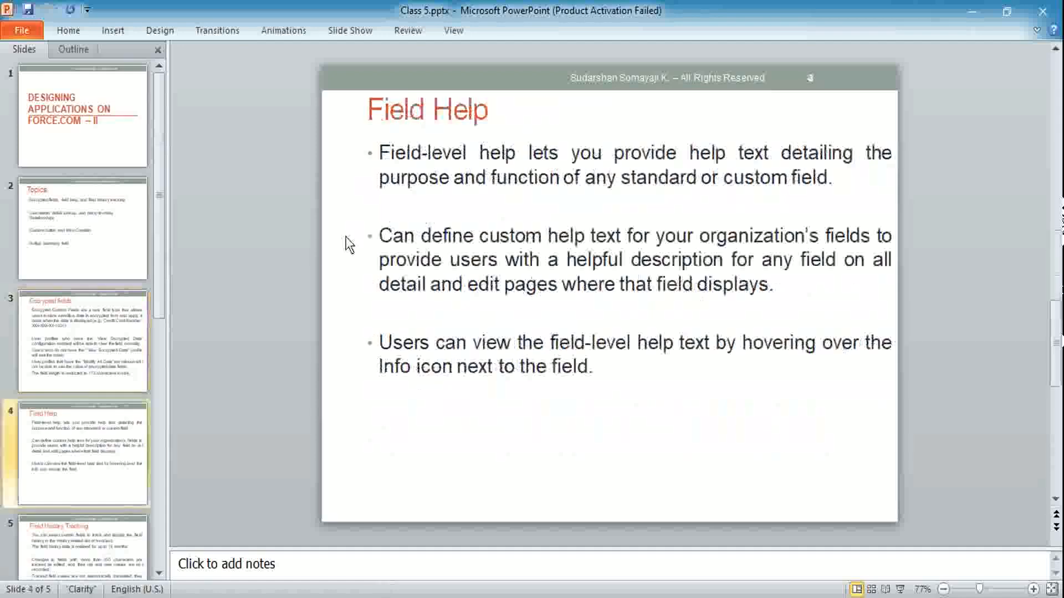
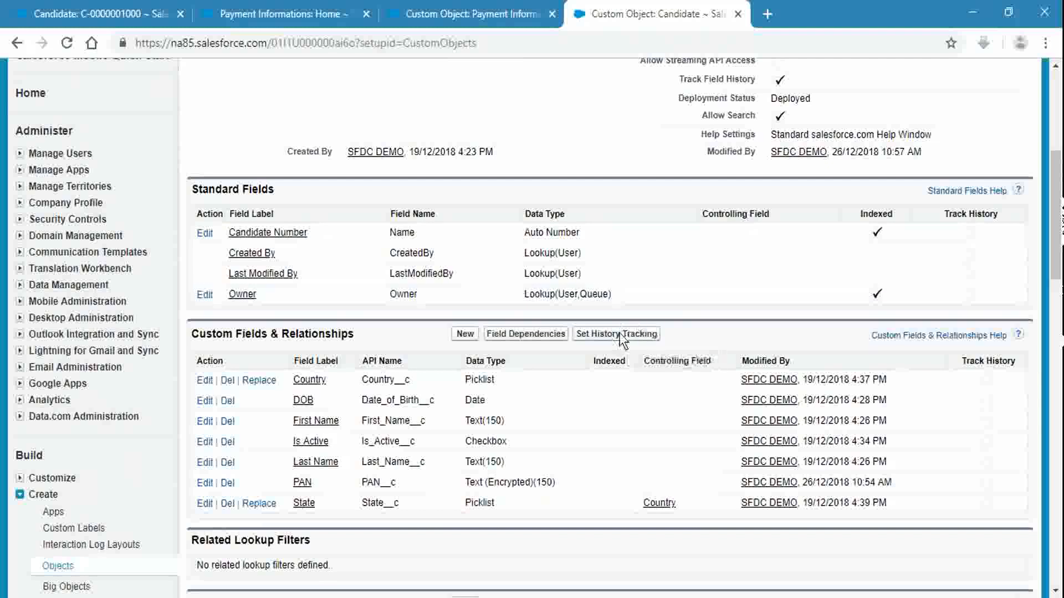
Step: Add the State field to Candidate history tracking, alongside Country, First Name, Last Name, PAN and DOB
{"action": "scroll", "coordinate": [623, 327], "scroll_direction": "up", "scroll_amount": 5}
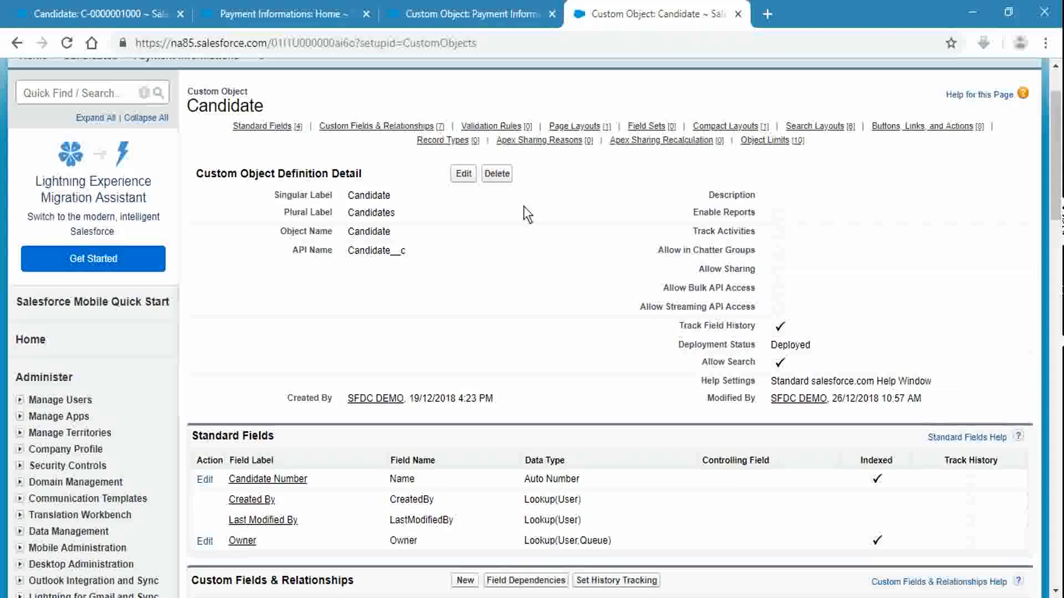
{"action": "left_click", "coordinate": [379, 124]}
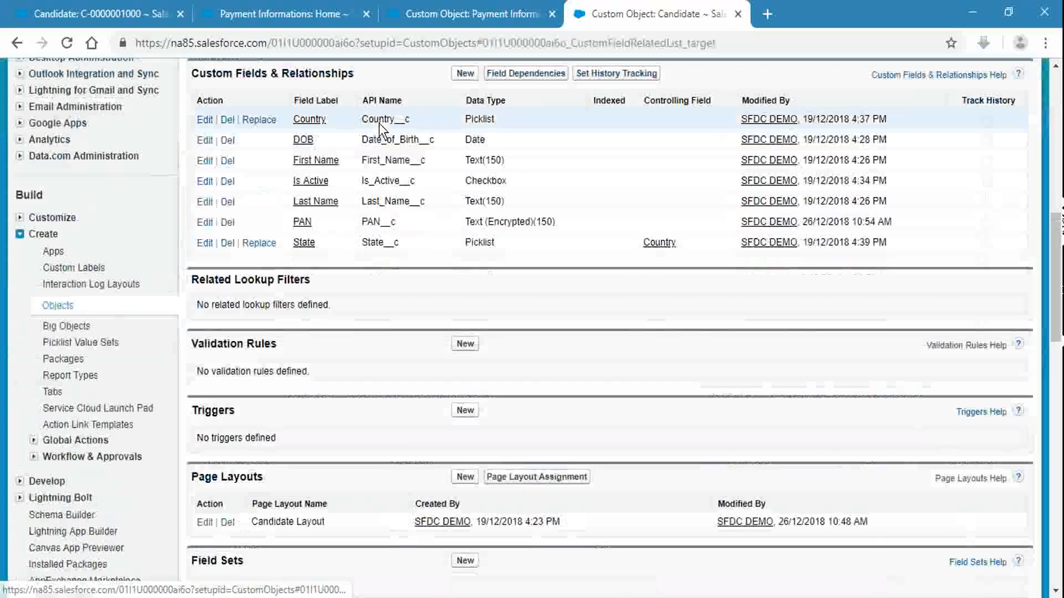
{"action": "left_click", "coordinate": [610, 70]}
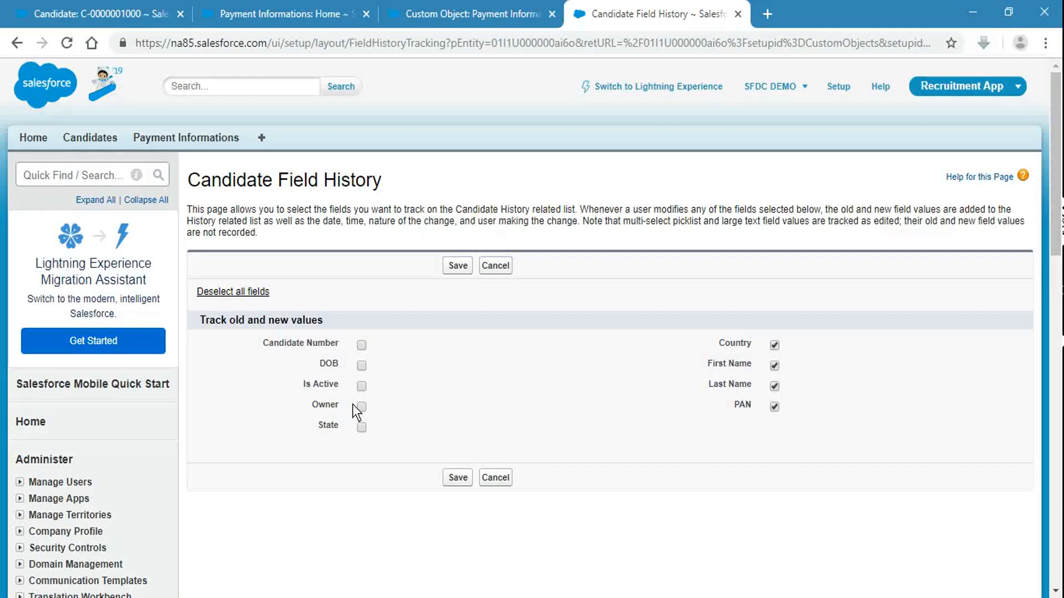
{"action": "left_click", "coordinate": [362, 427]}
{"action": "left_click", "coordinate": [459, 478]}
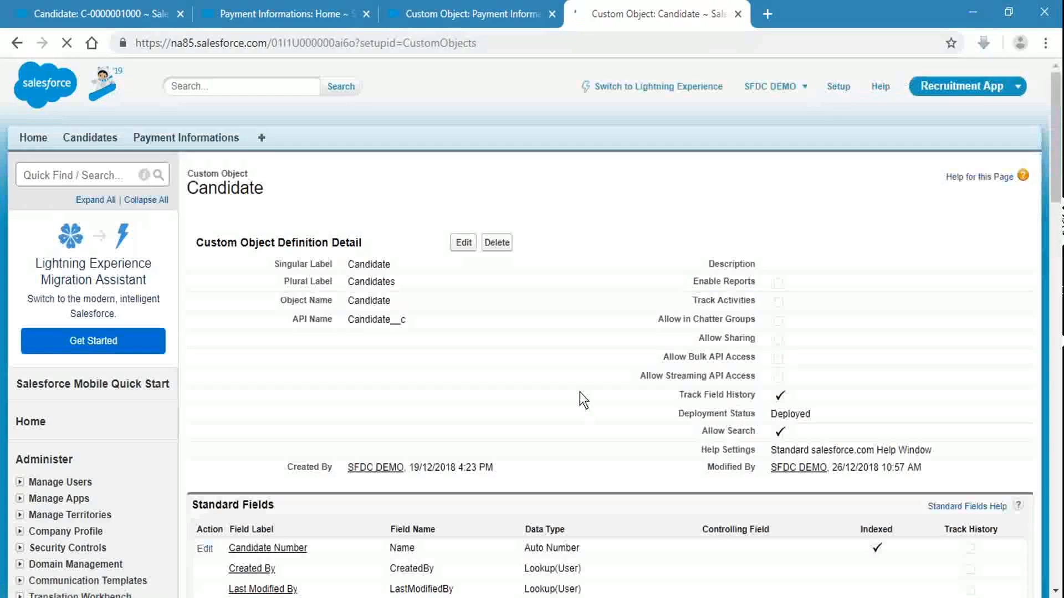
{"action": "scroll", "coordinate": [589, 367], "scroll_direction": "down", "scroll_amount": 6}
{"action": "scroll", "coordinate": [589, 367], "scroll_direction": "up", "scroll_amount": 6}
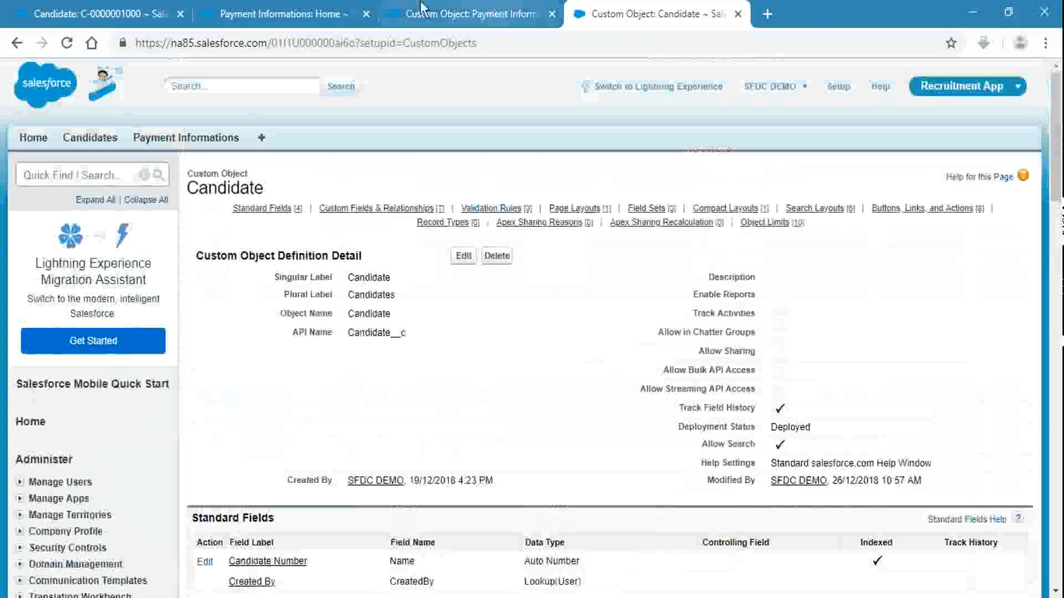
Step: Reload the open candidate record page
{"action": "left_click", "coordinate": [138, 16]}
{"action": "left_click", "coordinate": [380, 46]}
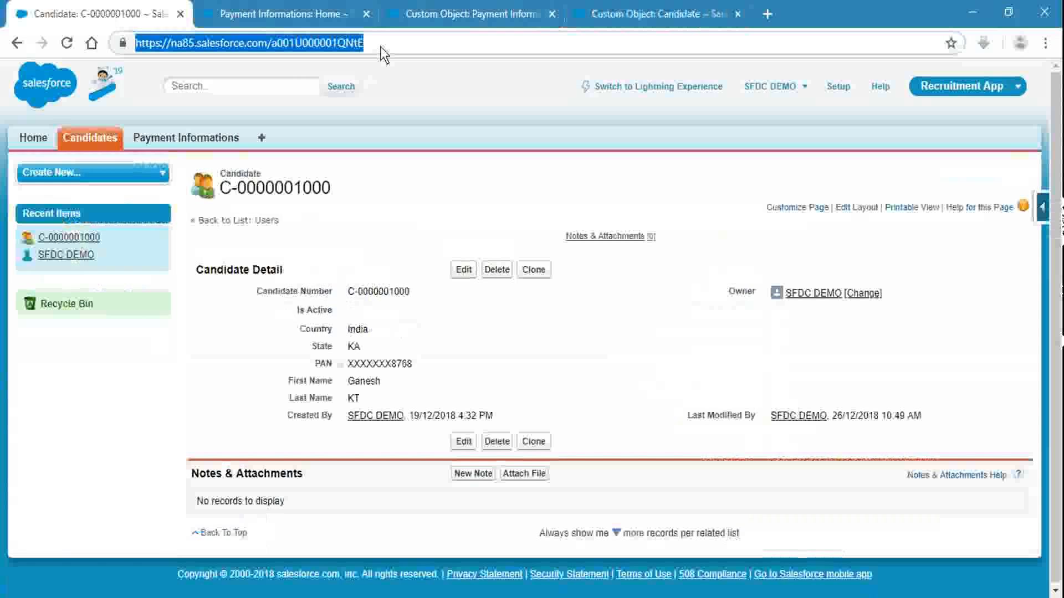
{"action": "key", "text": "Return"}
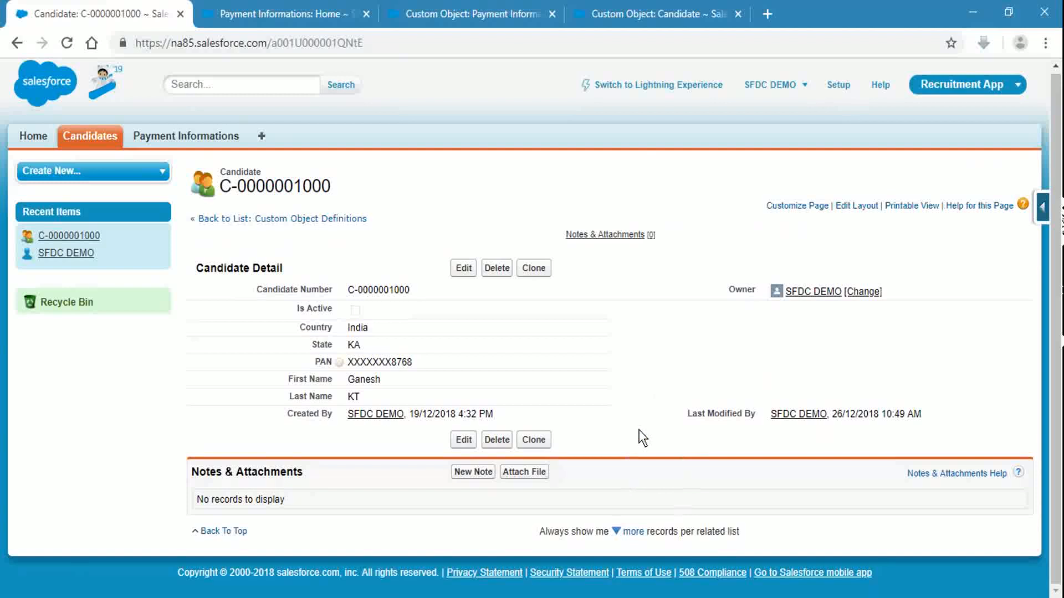
Step: Open the Candidate Layout page layout for editing from the Candidate object's Page Layouts
{"action": "left_click", "coordinate": [648, 14]}
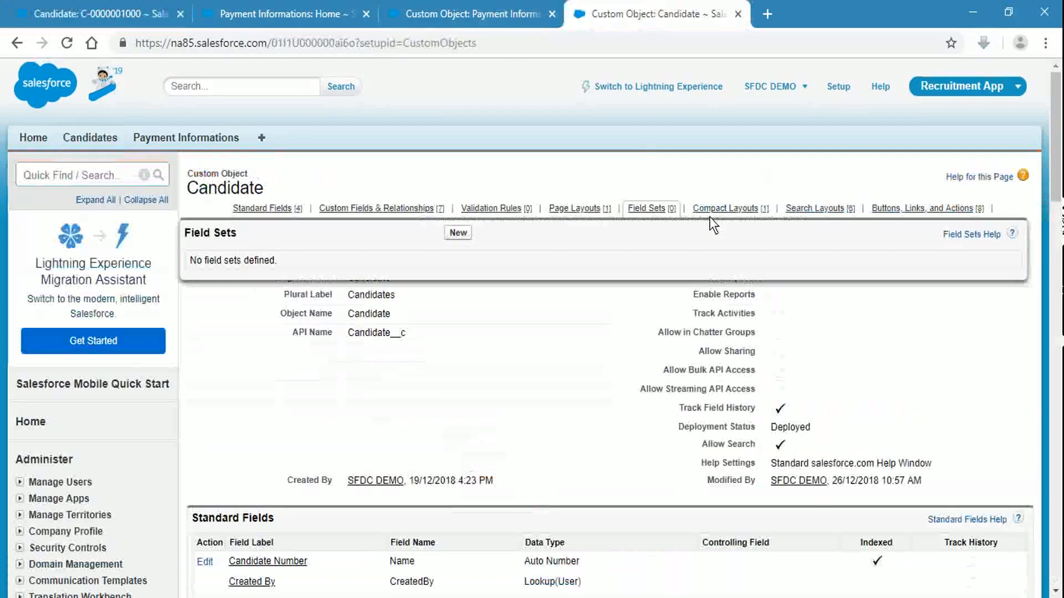
{"action": "left_click", "coordinate": [564, 204]}
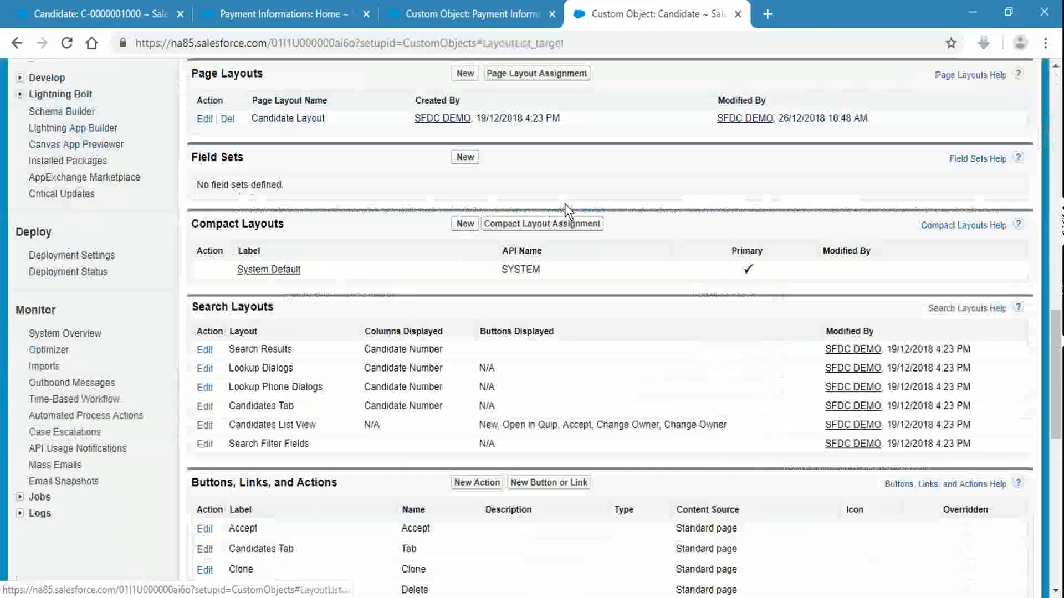
{"action": "left_click", "coordinate": [204, 120]}
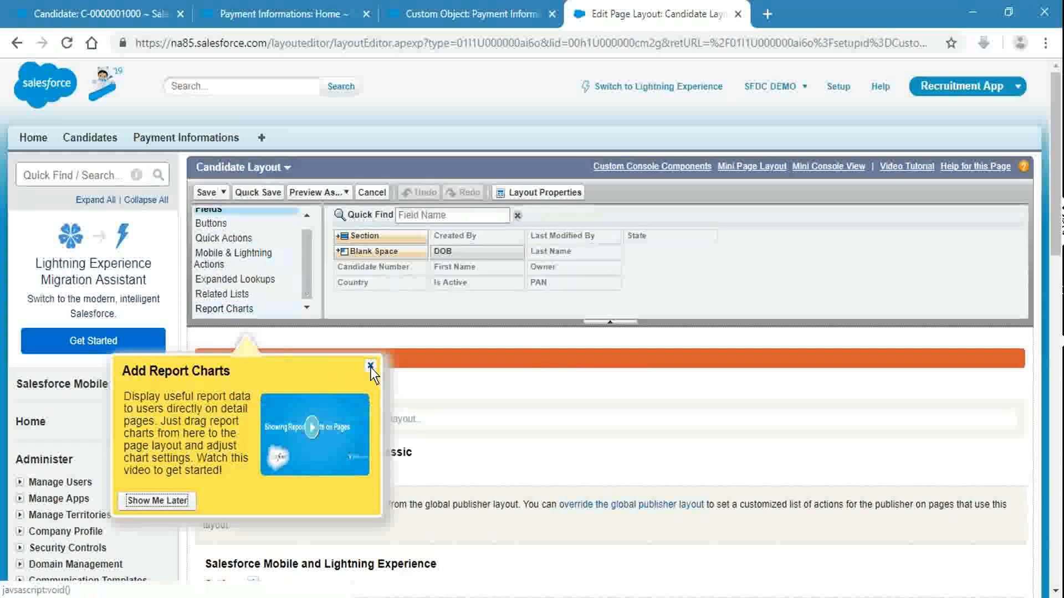
Step: Drag the Candidate History related list onto Candidate Layout and save, overwriting users' related list customizations
{"action": "left_click", "coordinate": [370, 365]}
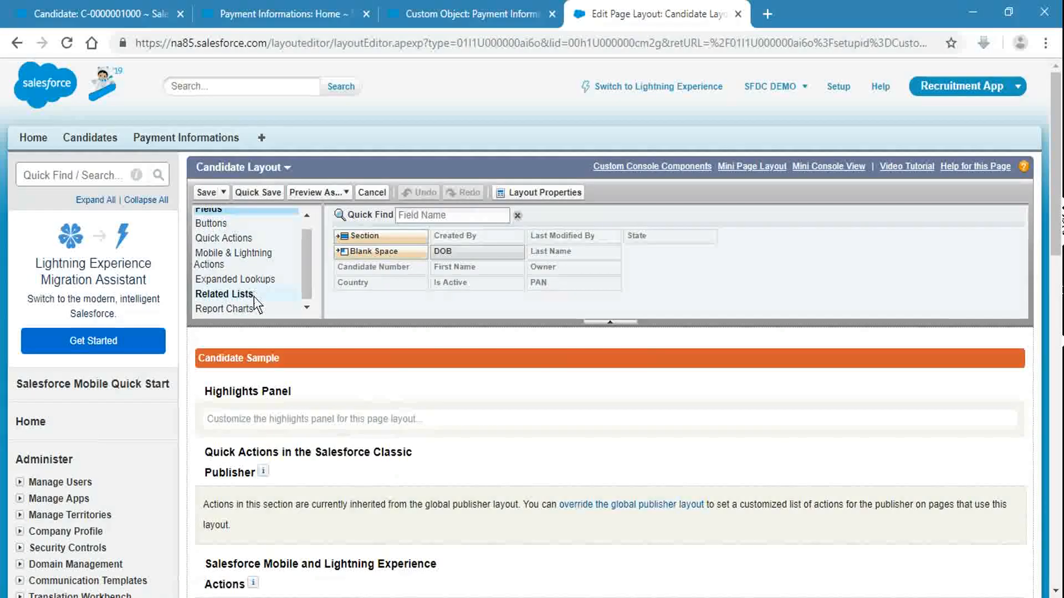
{"action": "left_click", "coordinate": [254, 294]}
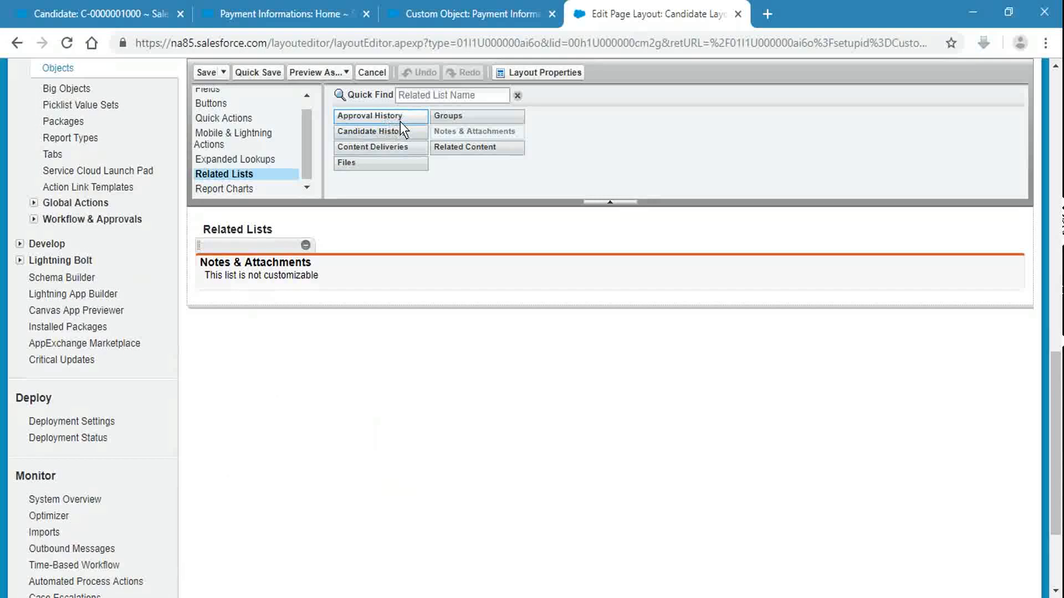
{"action": "left_click_drag", "start_coordinate": [400, 134], "coordinate": [354, 254]}
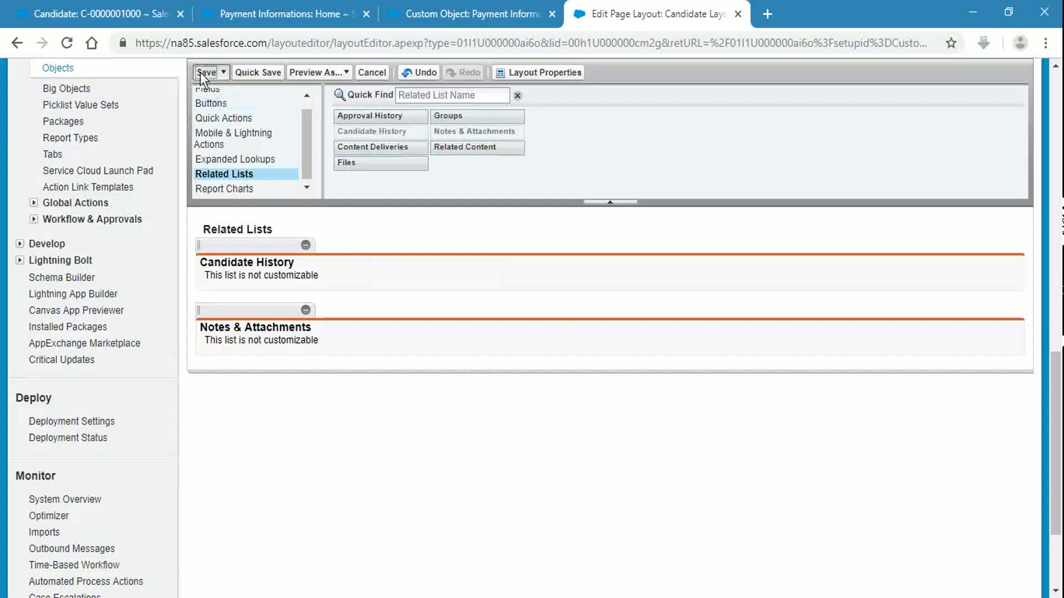
{"action": "left_click", "coordinate": [200, 72]}
{"action": "left_click", "coordinate": [470, 391]}
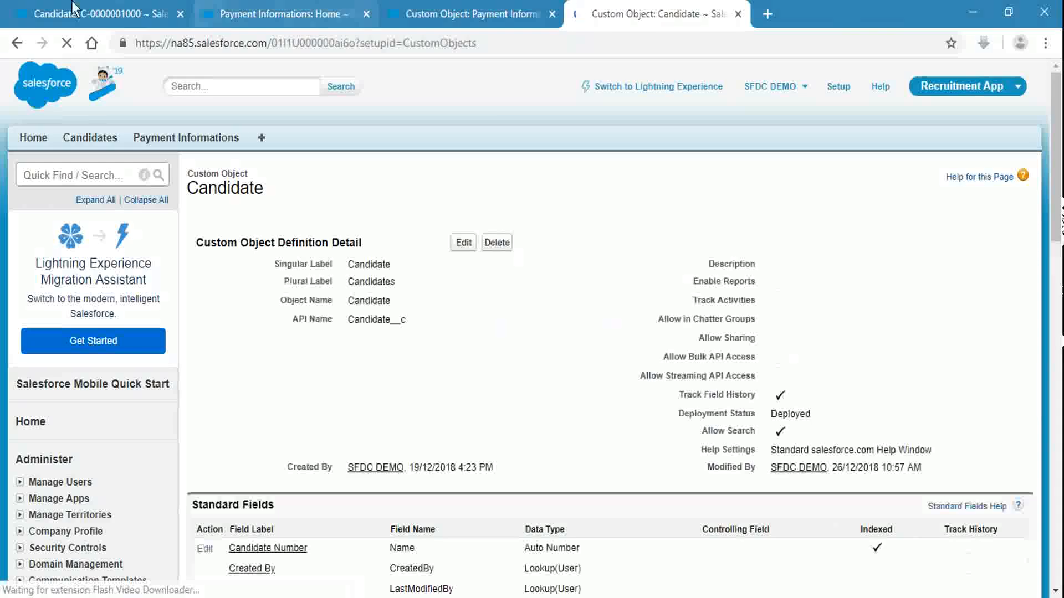
{"action": "left_click", "coordinate": [133, 15]}
Step: Reload the candidate record and open it for editing, re-entering the first name
{"action": "left_click", "coordinate": [410, 42]}
{"action": "key", "text": "Return"}
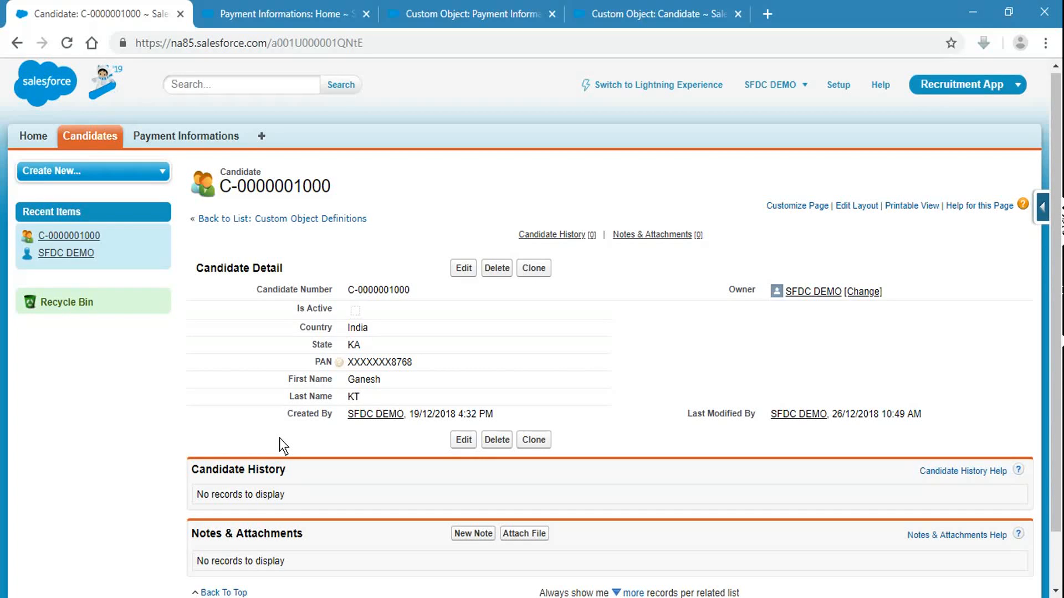
{"action": "left_click", "coordinate": [461, 265]}
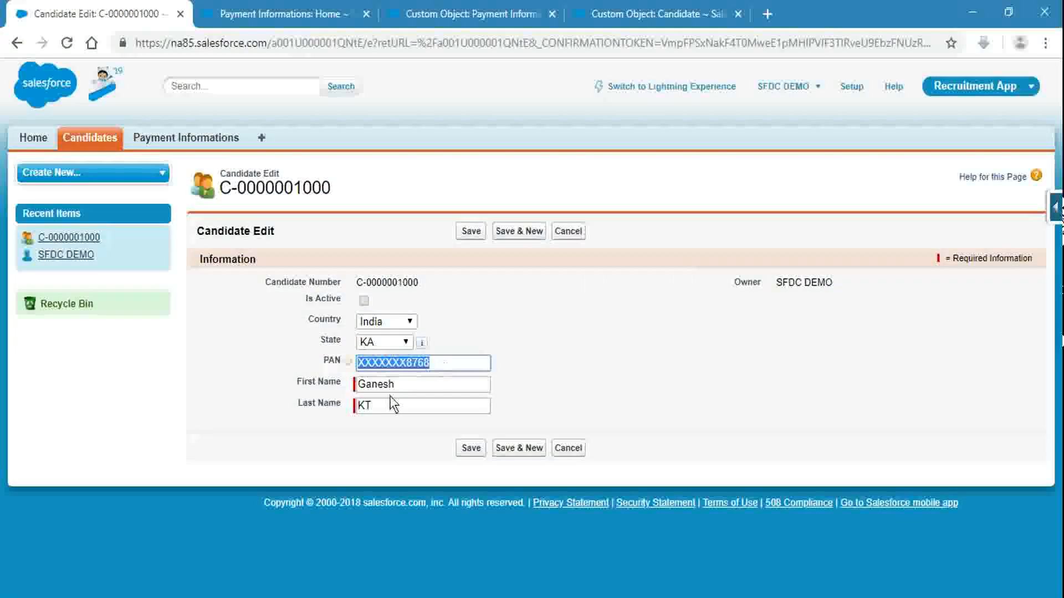
{"action": "left_click", "coordinate": [414, 385]}
{"action": "type", "text": "Ganesh"}
{"action": "left_click", "coordinate": [416, 416]}
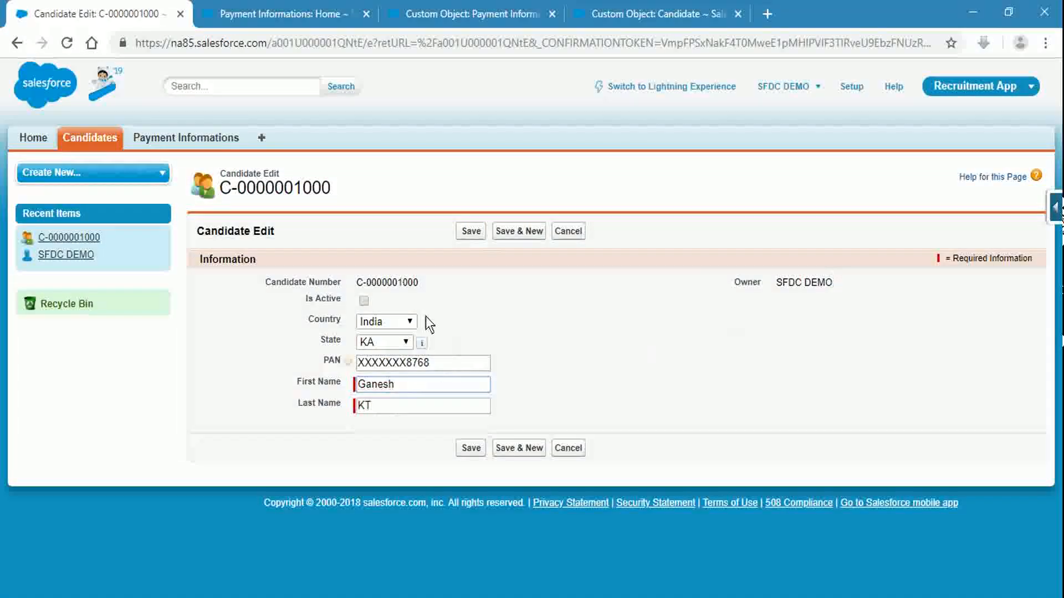
Step: Set Country to USA and State to NJ, then save the candidate
{"action": "left_click", "coordinate": [401, 320]}
{"action": "left_click", "coordinate": [397, 365]}
{"action": "left_click", "coordinate": [399, 342]}
{"action": "left_click", "coordinate": [391, 373]}
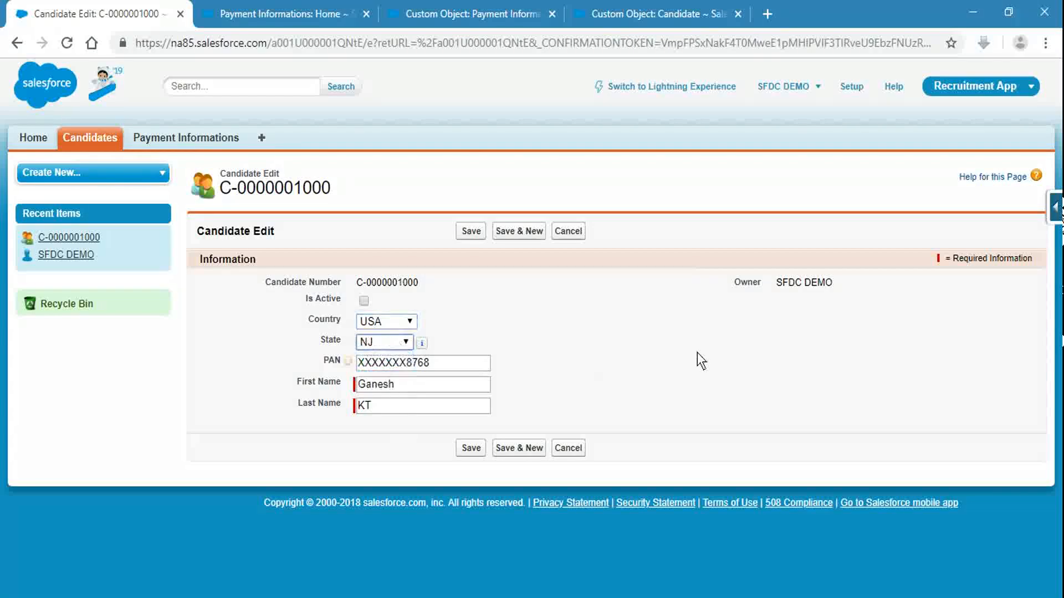
{"action": "left_click", "coordinate": [470, 231]}
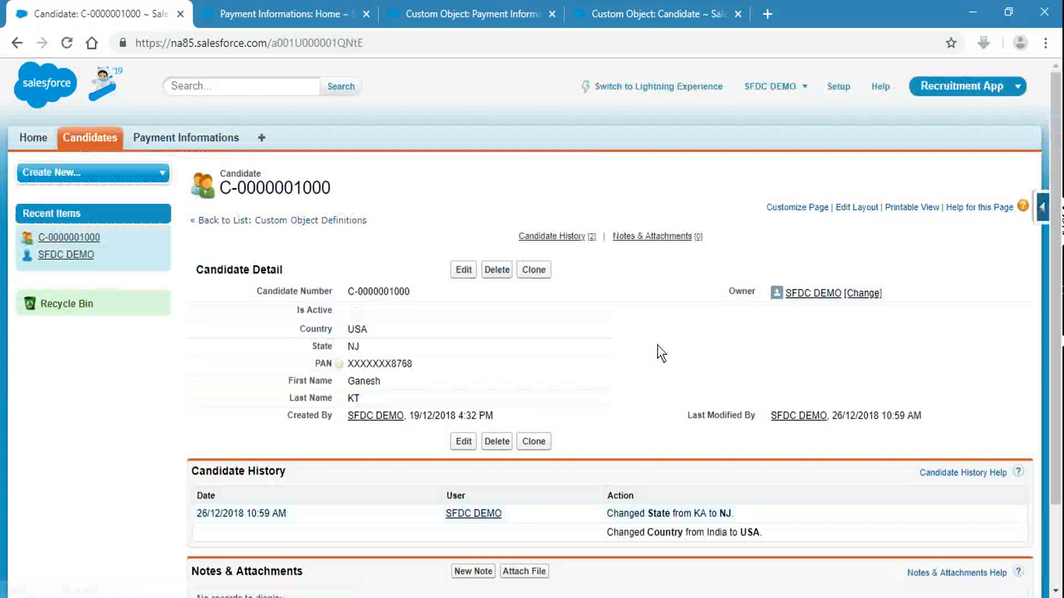
{"action": "scroll", "coordinate": [657, 345], "scroll_direction": "down", "scroll_amount": 2}
{"action": "left_click_drag", "start_coordinate": [606, 414], "coordinate": [701, 417]}
{"action": "left_click", "coordinate": [698, 412]}
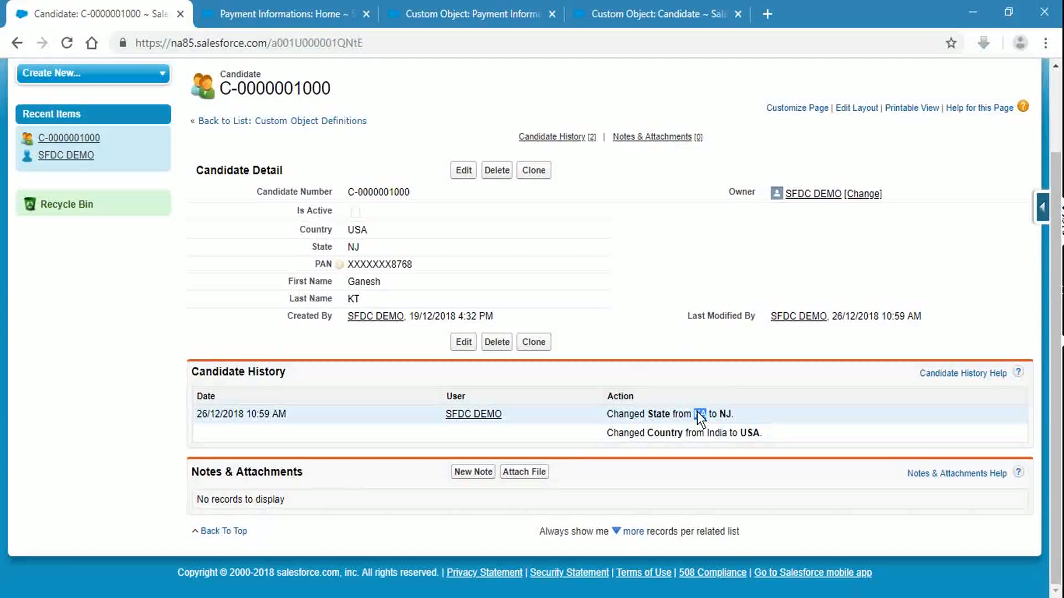
{"action": "double_click", "coordinate": [749, 434]}
{"action": "scroll", "coordinate": [637, 322], "scroll_direction": "up", "scroll_amount": 3}
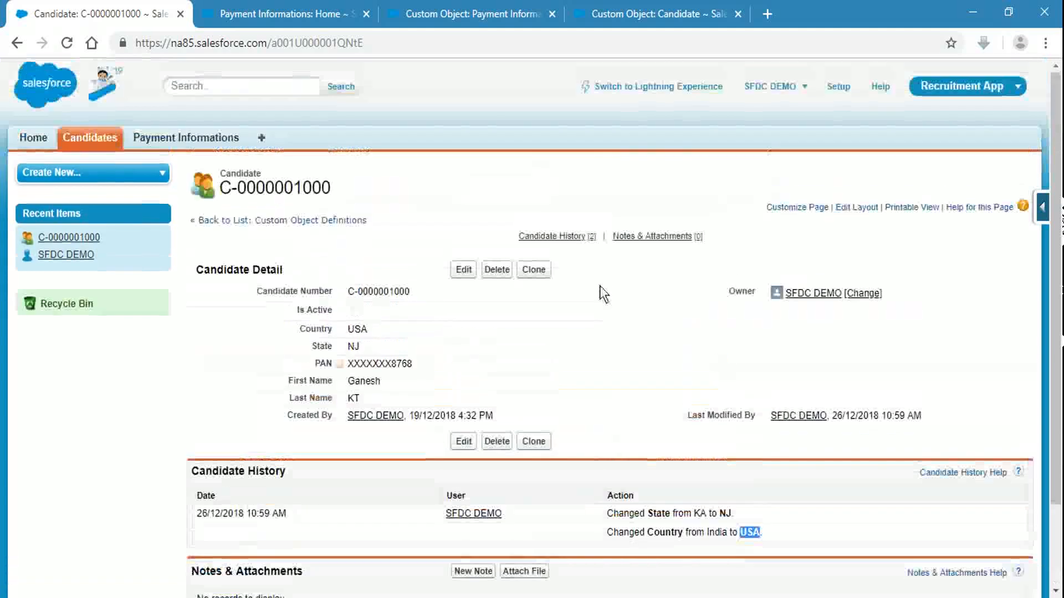
{"action": "left_click", "coordinate": [617, 3]}
{"action": "scroll", "coordinate": [638, 477], "scroll_direction": "down", "scroll_amount": 6}
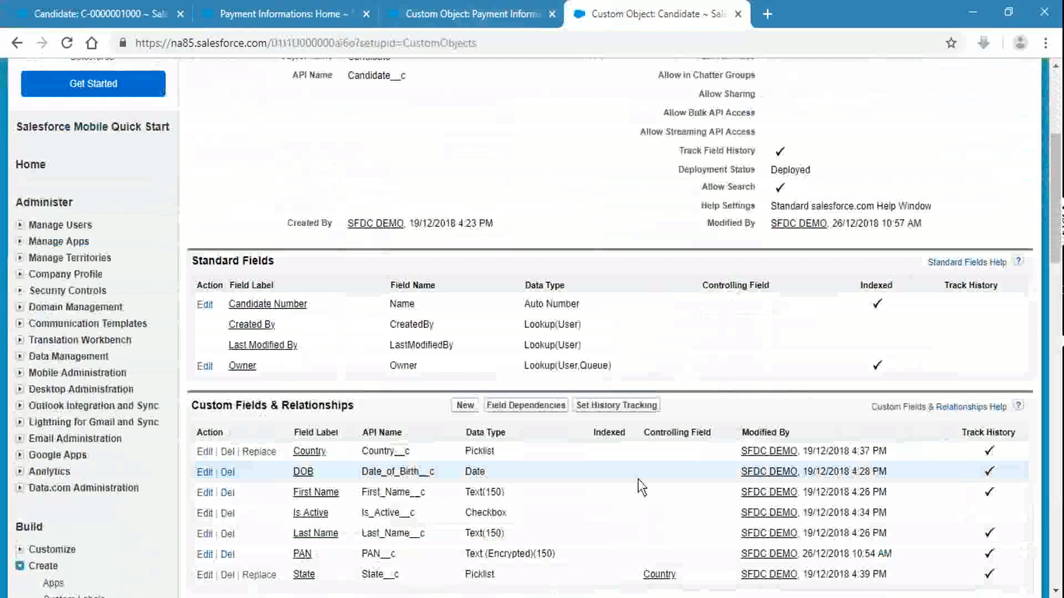
{"action": "left_click", "coordinate": [637, 334]}
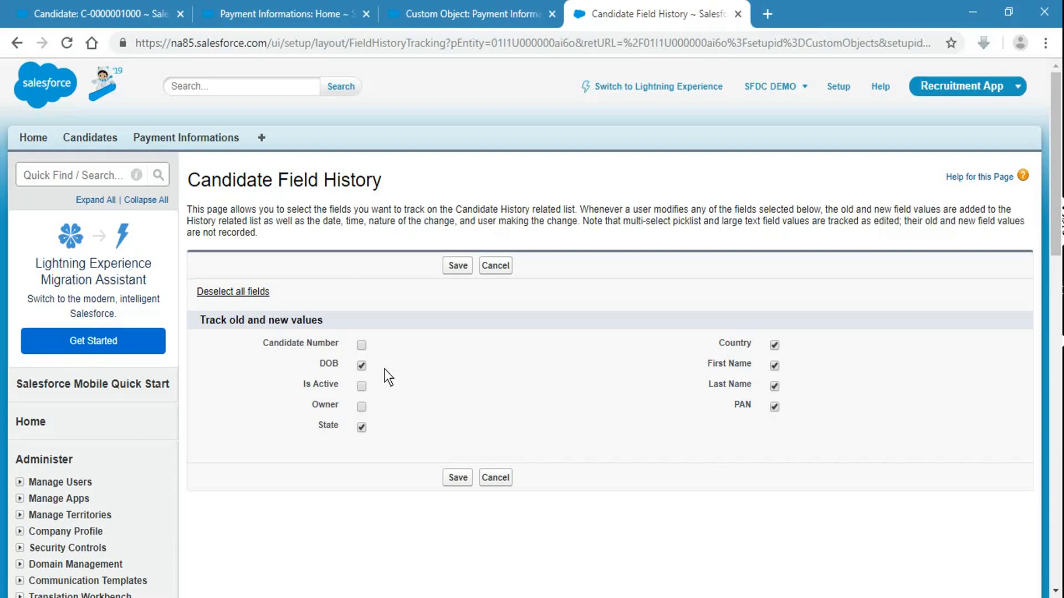
{"action": "left_click", "coordinate": [106, 14]}
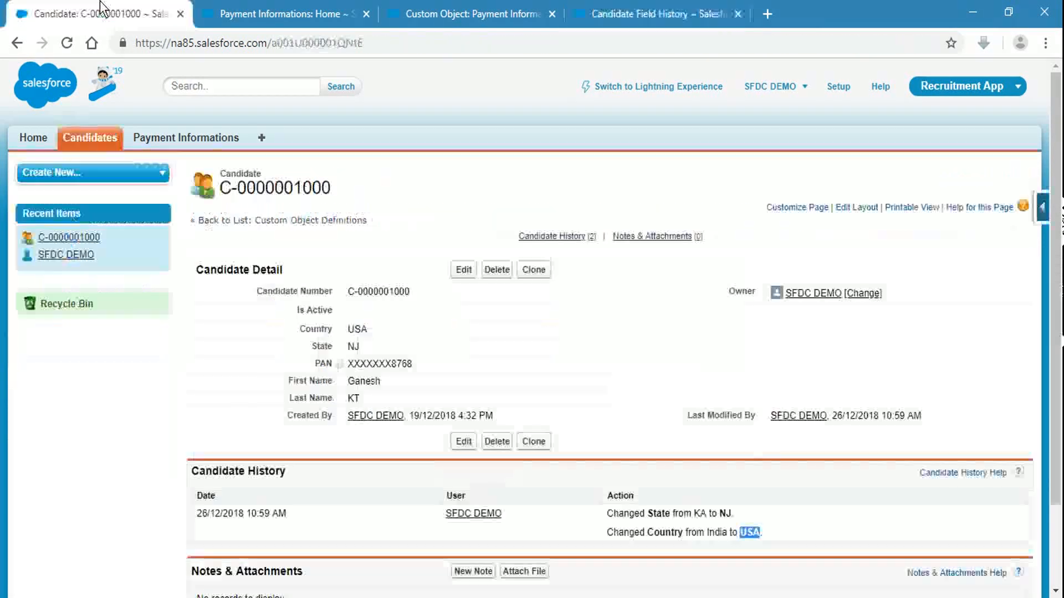
Step: Inline-edit the candidate's State from NJ to NY, save, and highlight the new history entry
{"action": "scroll", "coordinate": [569, 504], "scroll_direction": "down", "scroll_amount": 2}
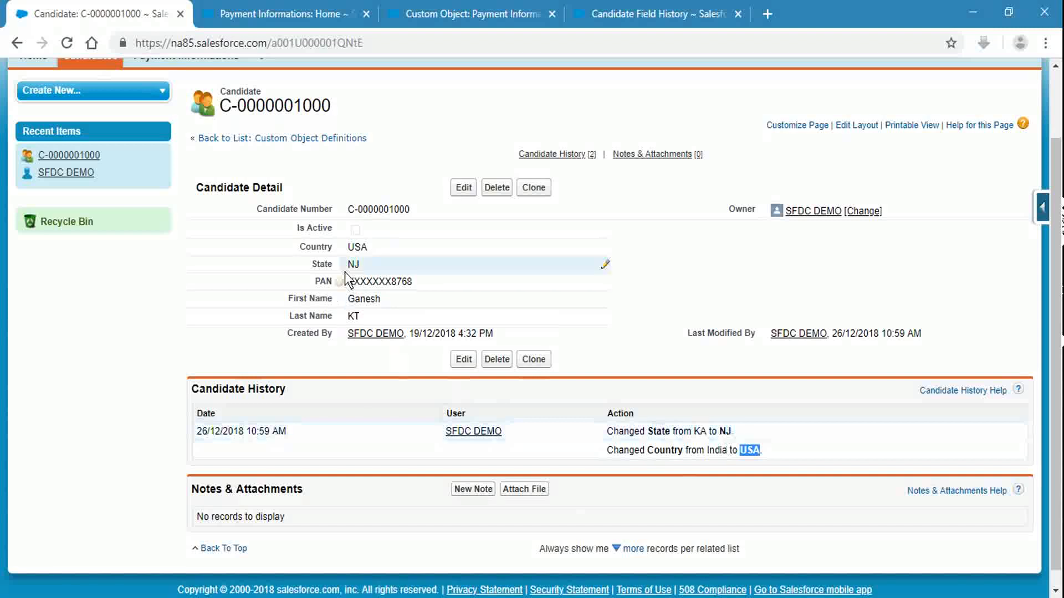
{"action": "double_click", "coordinate": [364, 267]}
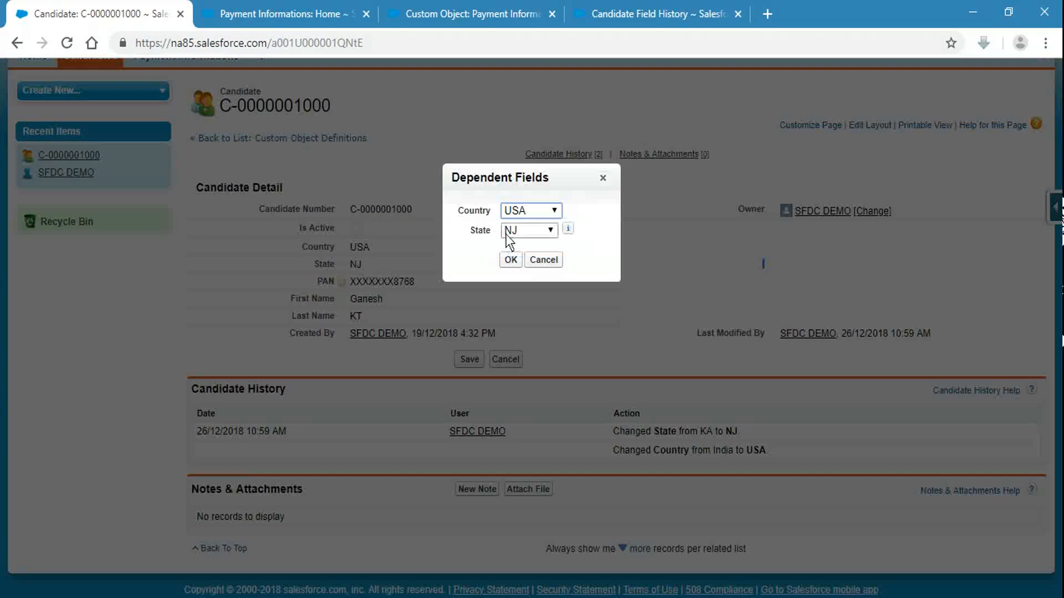
{"action": "left_click", "coordinate": [507, 231]}
{"action": "left_click", "coordinate": [520, 271]}
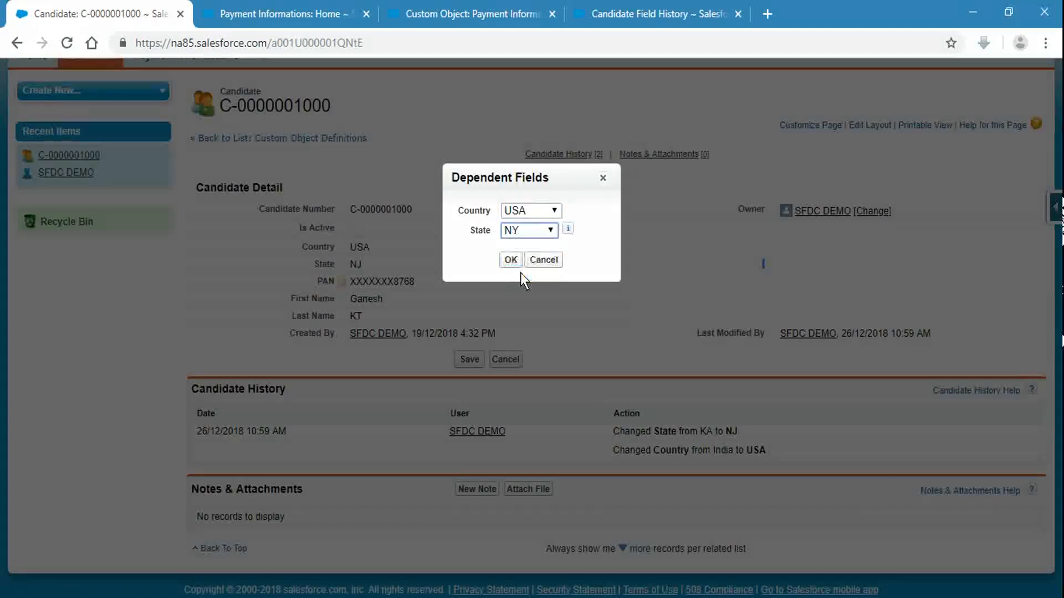
{"action": "left_click", "coordinate": [510, 259]}
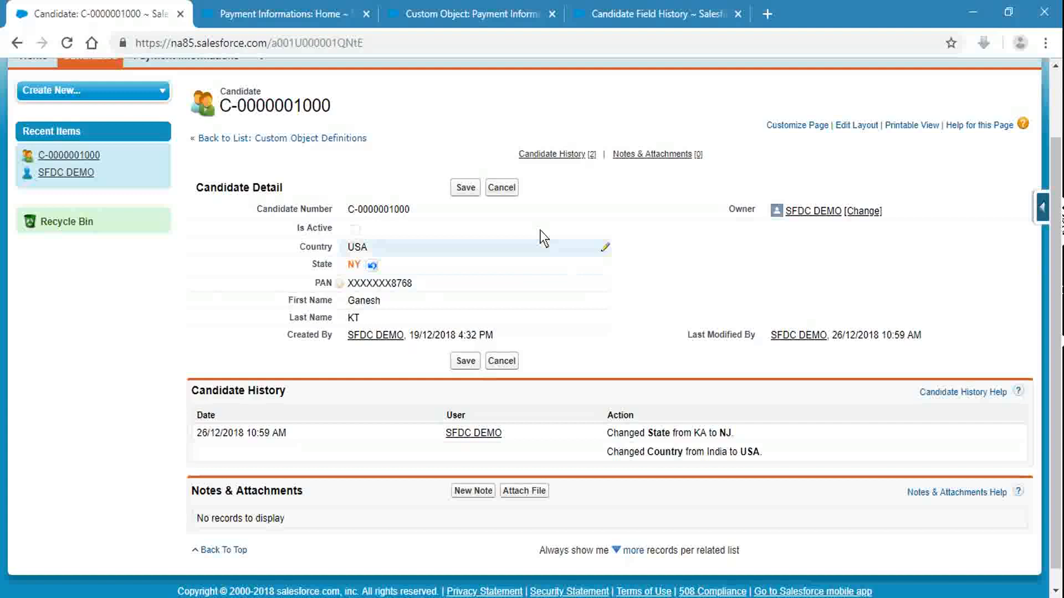
{"action": "left_click", "coordinate": [467, 189]}
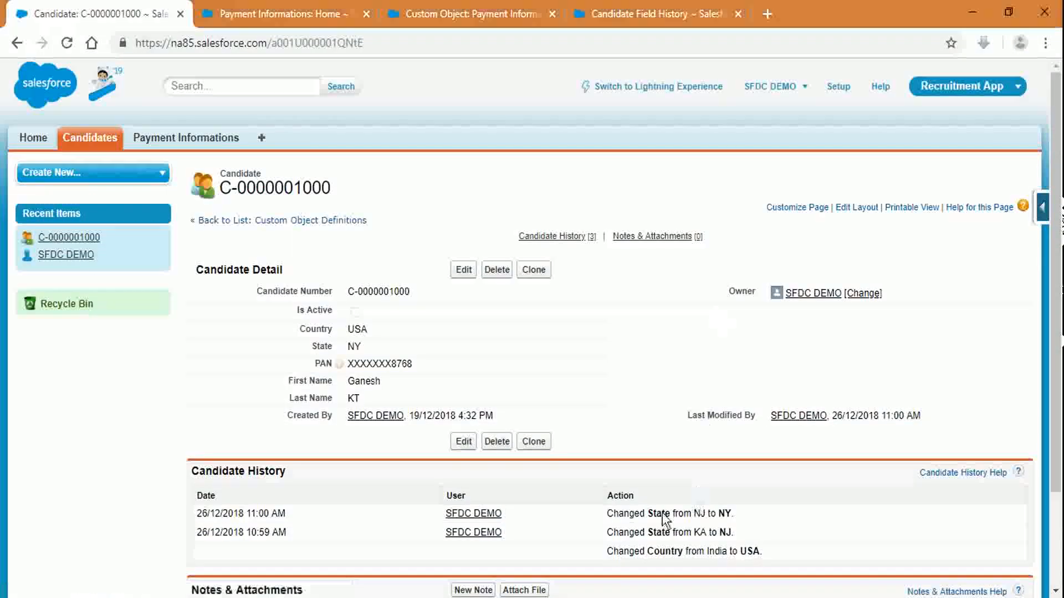
{"action": "left_click_drag", "start_coordinate": [612, 514], "coordinate": [734, 513]}
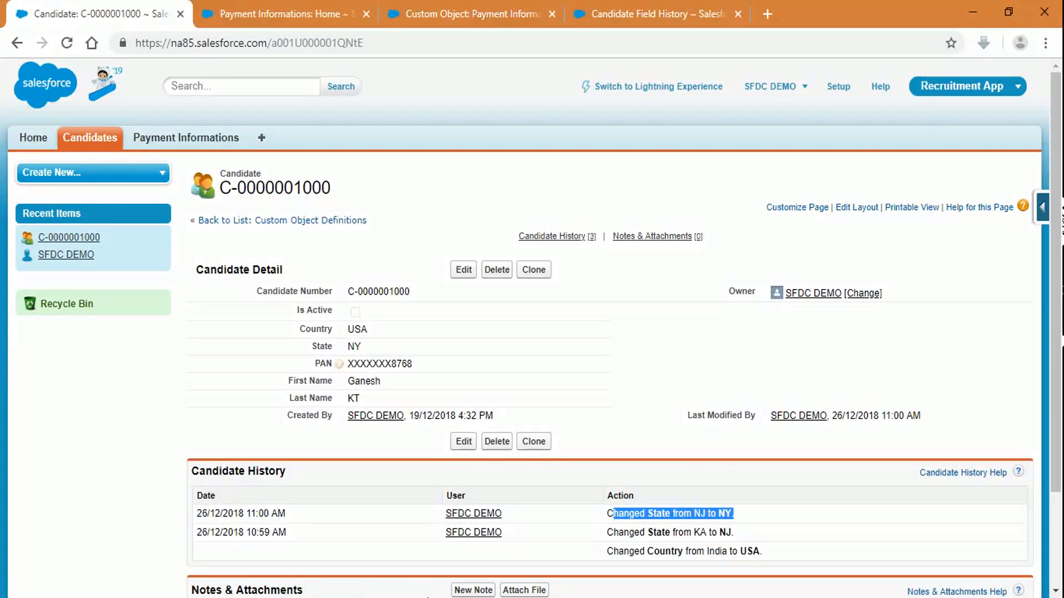
{"action": "key", "text": "alt+Tab"}
Step: Show slide 2 'Topics' in the Class 5 deck, then return to the Salesforce candidate record
{"action": "key", "text": "Home"}
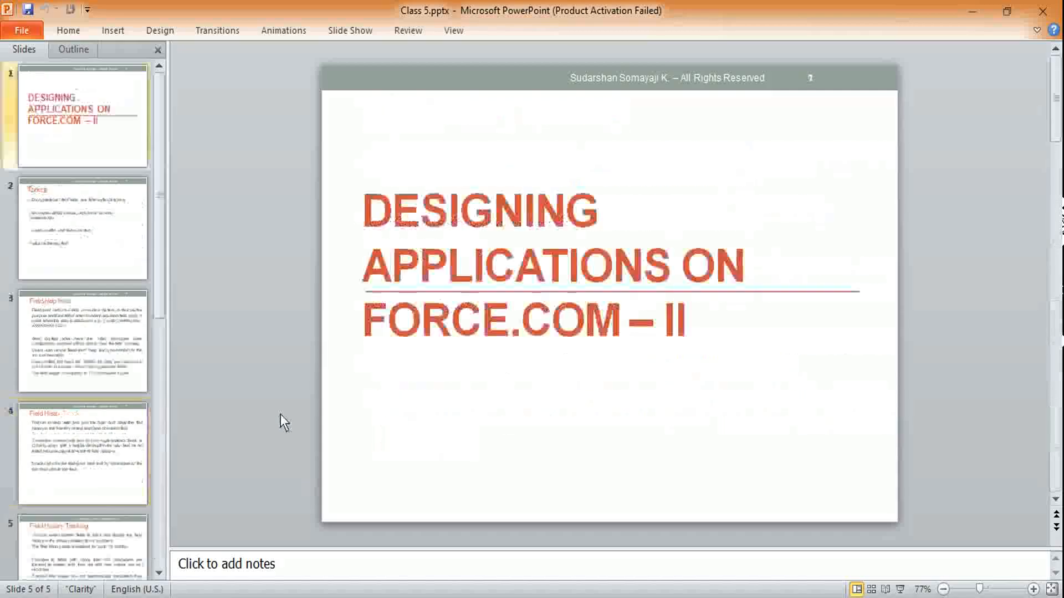
{"action": "key", "text": "Down"}
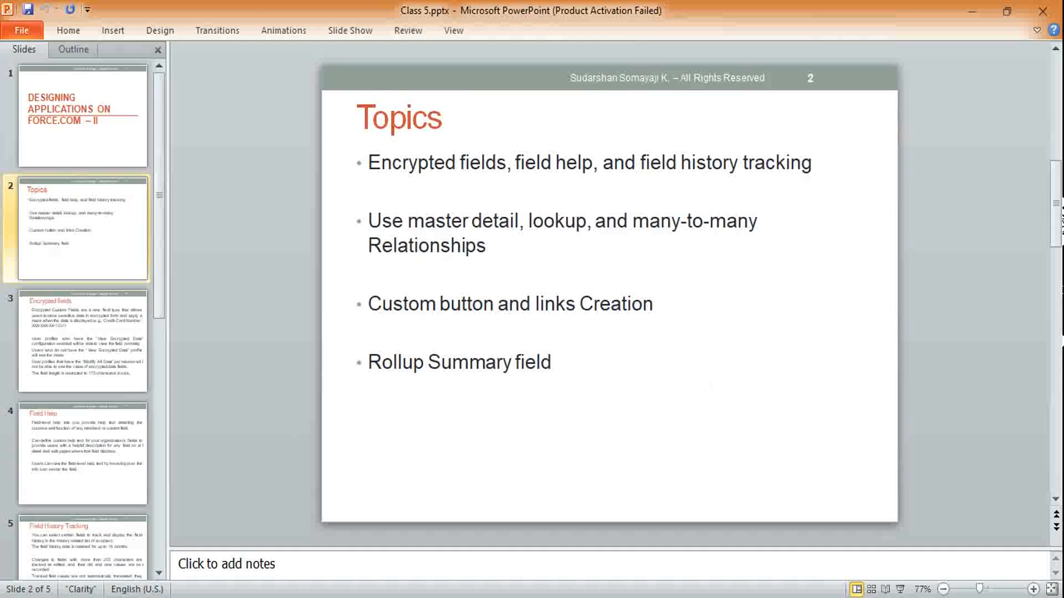
{"action": "key", "text": "alt+Tab"}
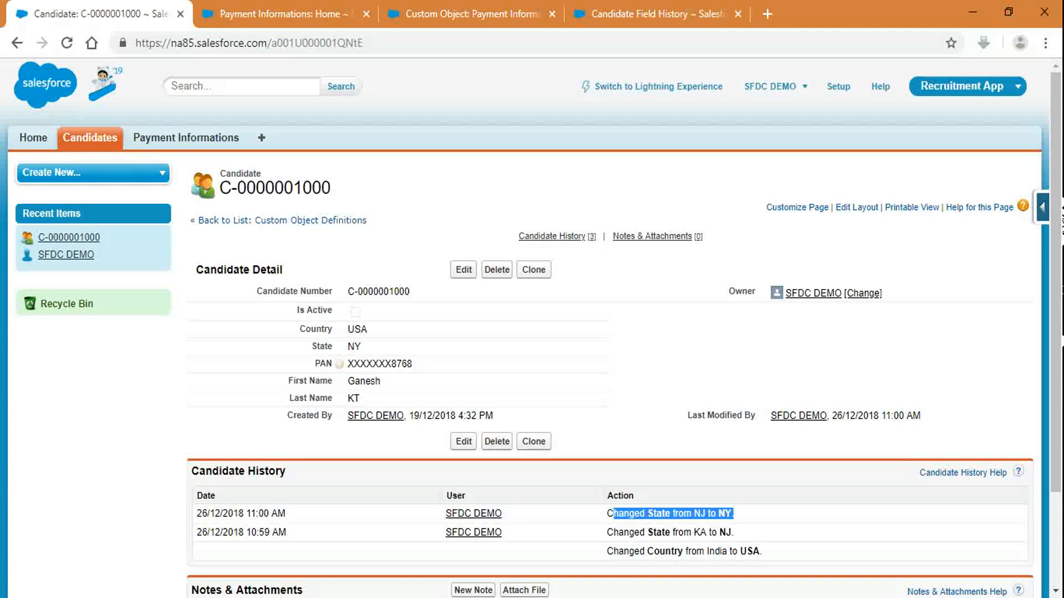
{"action": "left_click_drag", "start_coordinate": [724, 298], "coordinate": [913, 297]}
{"action": "left_click", "coordinate": [917, 304]}
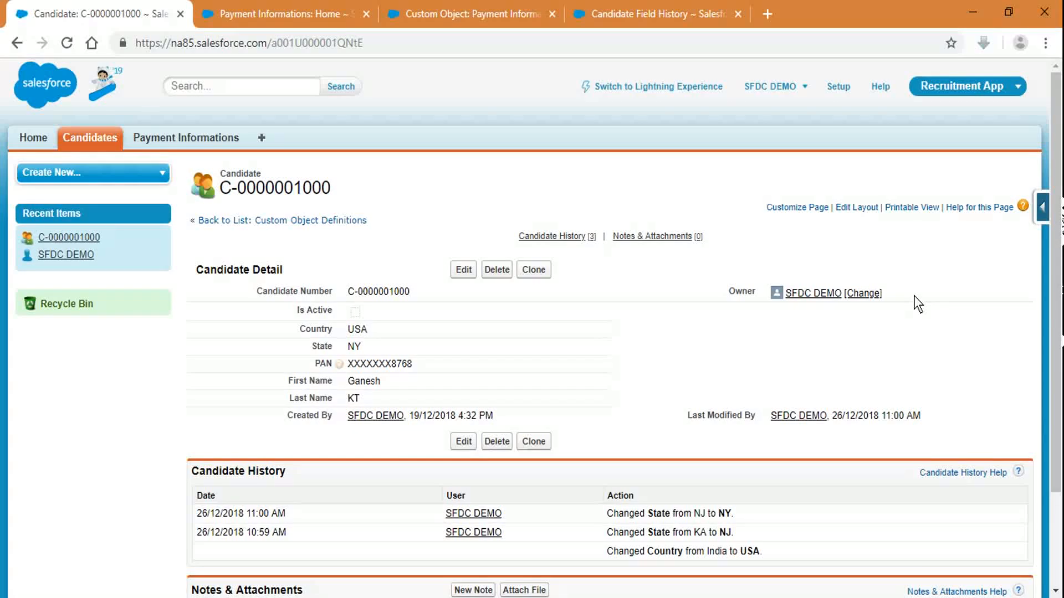
Step: Highlight the candidate number and owner row, then bring up the empty Payment Informations home page
{"action": "left_click_drag", "start_coordinate": [927, 300], "coordinate": [857, 276]}
{"action": "left_click", "coordinate": [857, 275]}
{"action": "left_click", "coordinate": [310, 8]}
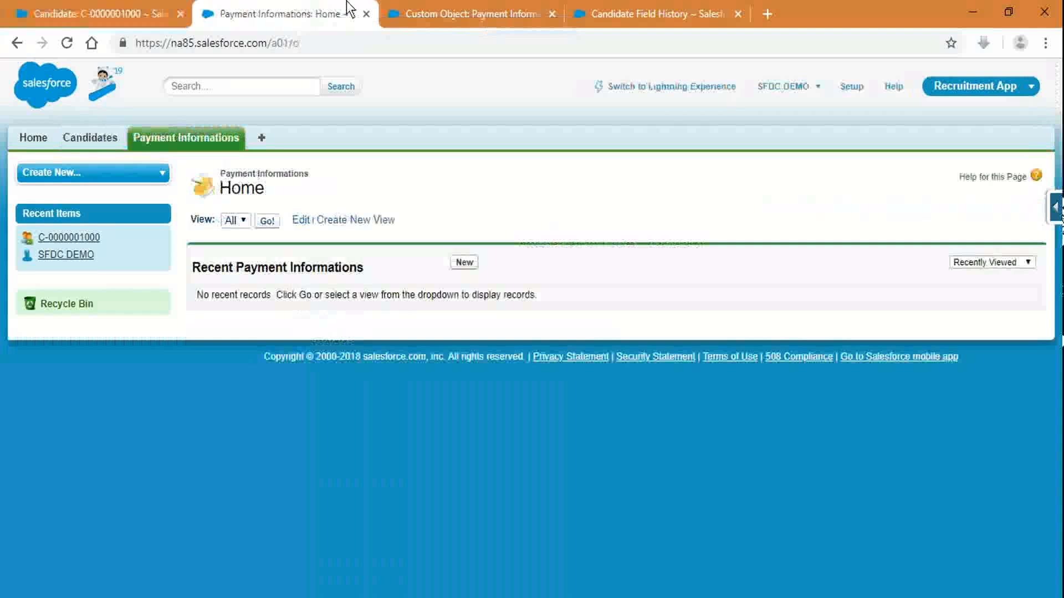
Step: On the Payment Information object, start a new Master-Detail Relationship custom field
{"action": "left_click", "coordinate": [435, 7]}
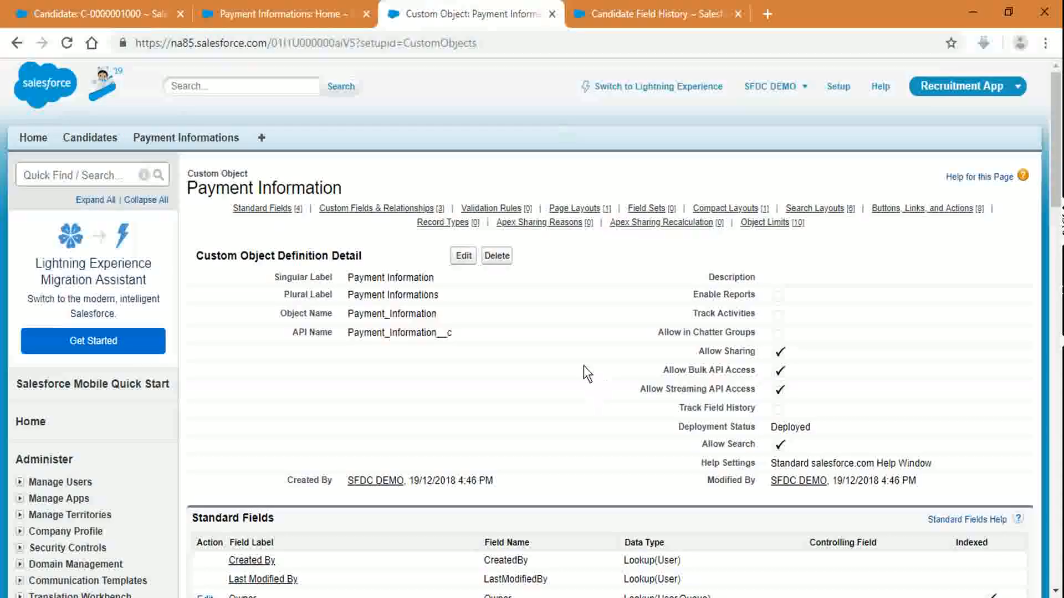
{"action": "scroll", "coordinate": [584, 366], "scroll_direction": "down", "scroll_amount": 6}
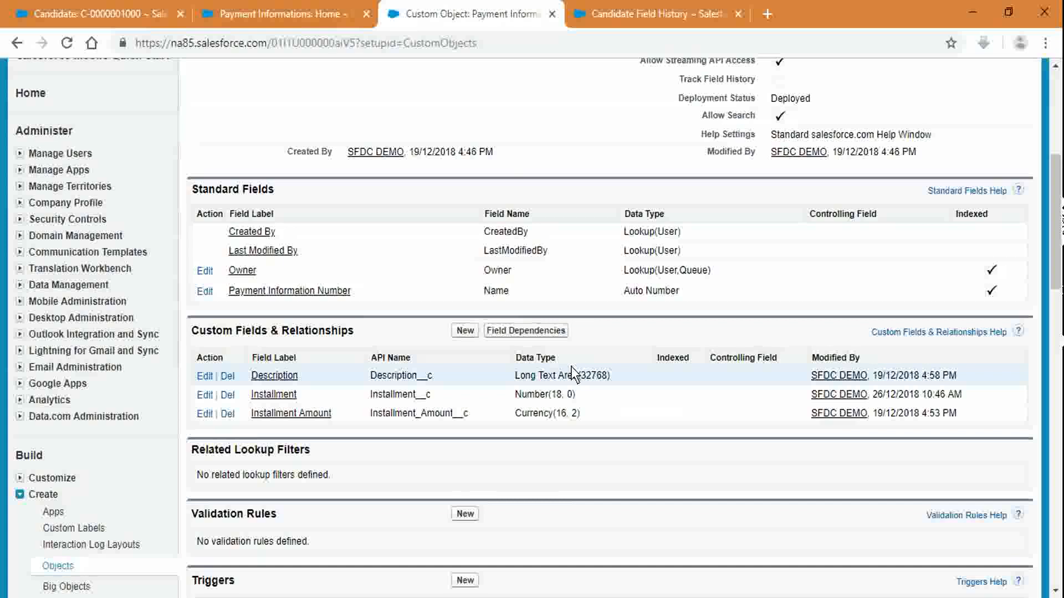
{"action": "scroll", "coordinate": [553, 377], "scroll_direction": "up", "scroll_amount": 6}
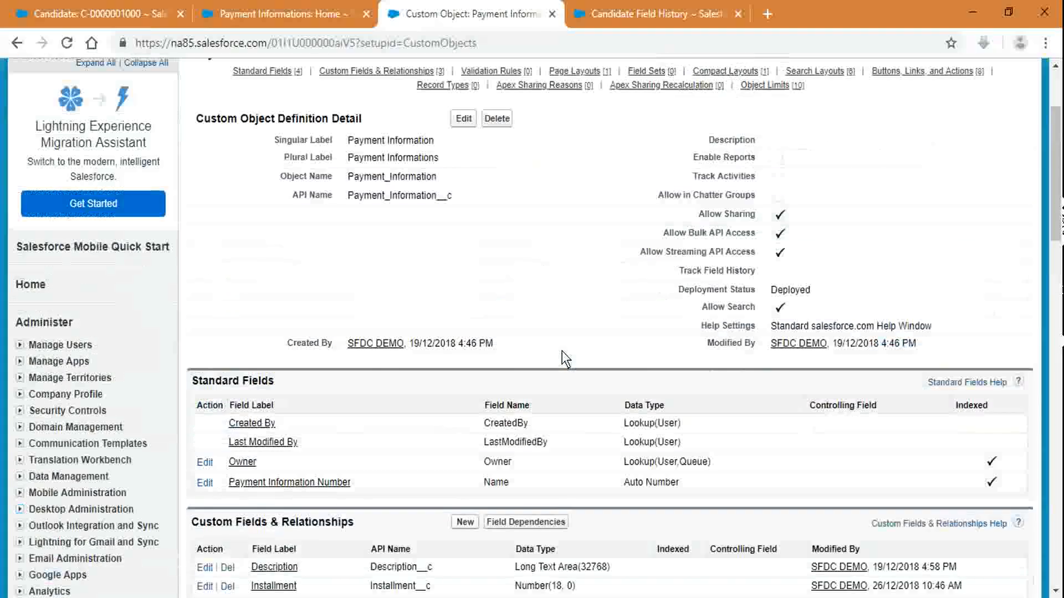
{"action": "scroll", "coordinate": [522, 527], "scroll_direction": "down", "scroll_amount": 7}
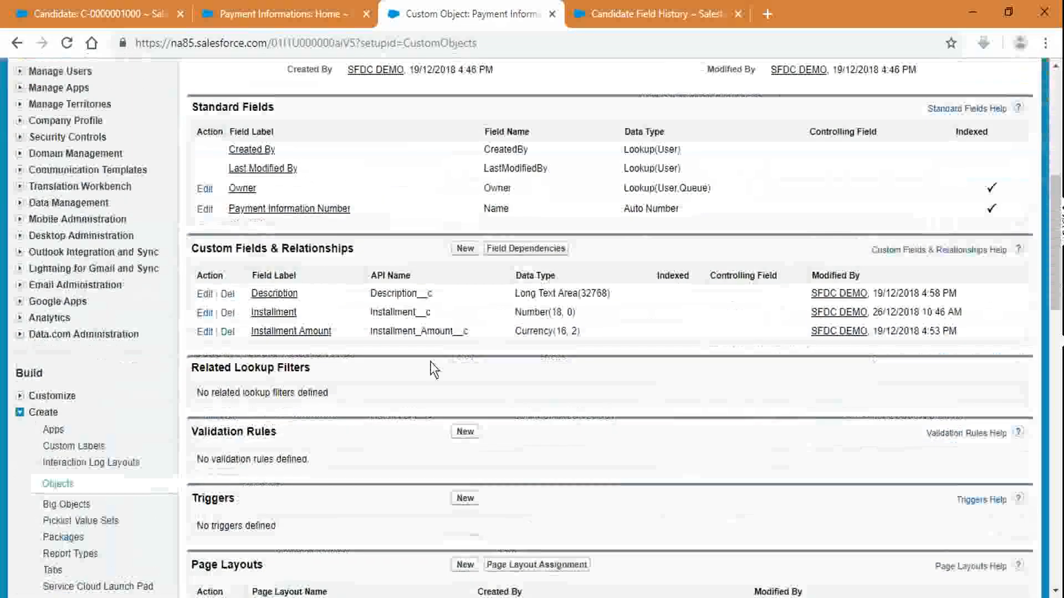
{"action": "left_click", "coordinate": [460, 250]}
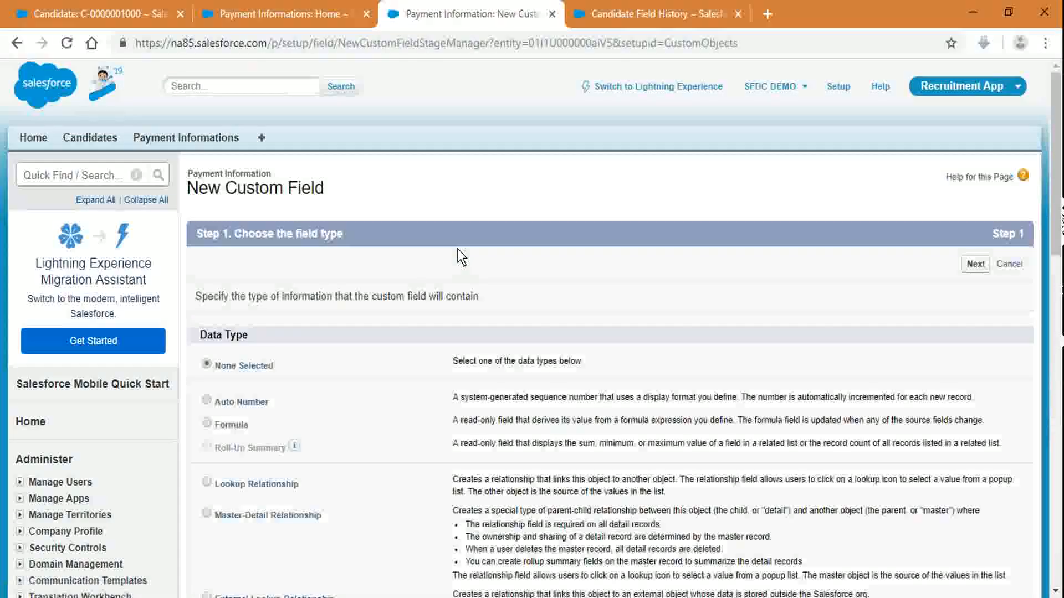
{"action": "scroll", "coordinate": [457, 249], "scroll_direction": "down", "scroll_amount": 3}
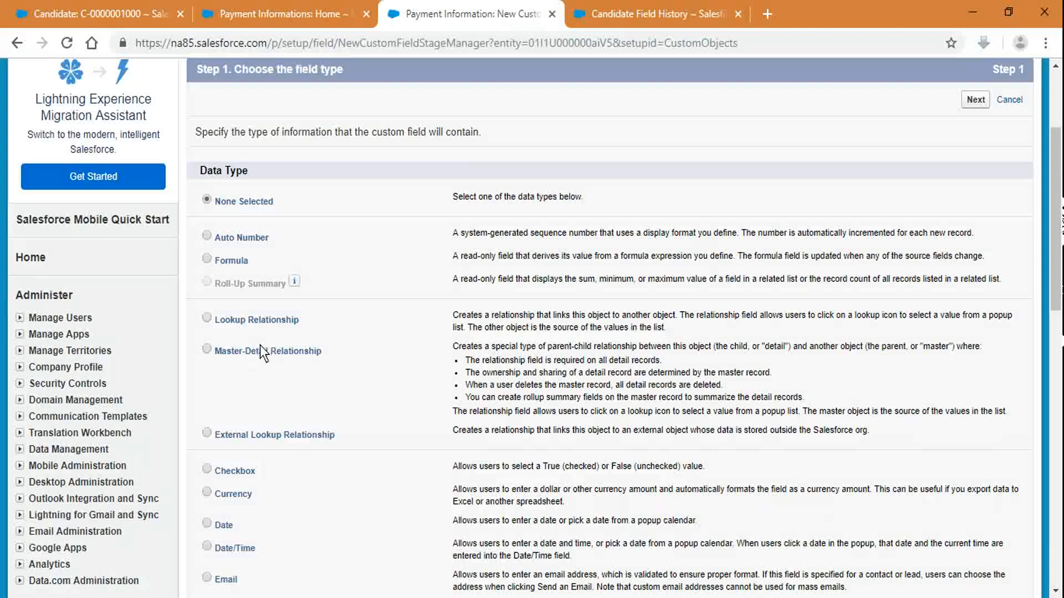
{"action": "left_click", "coordinate": [289, 354]}
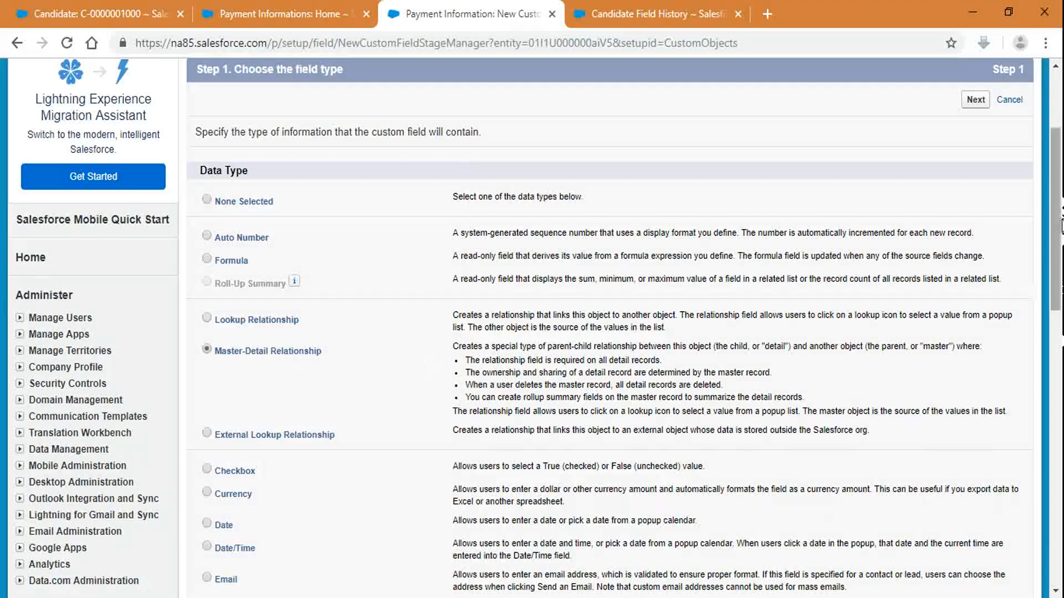
{"action": "left_click", "coordinate": [972, 106]}
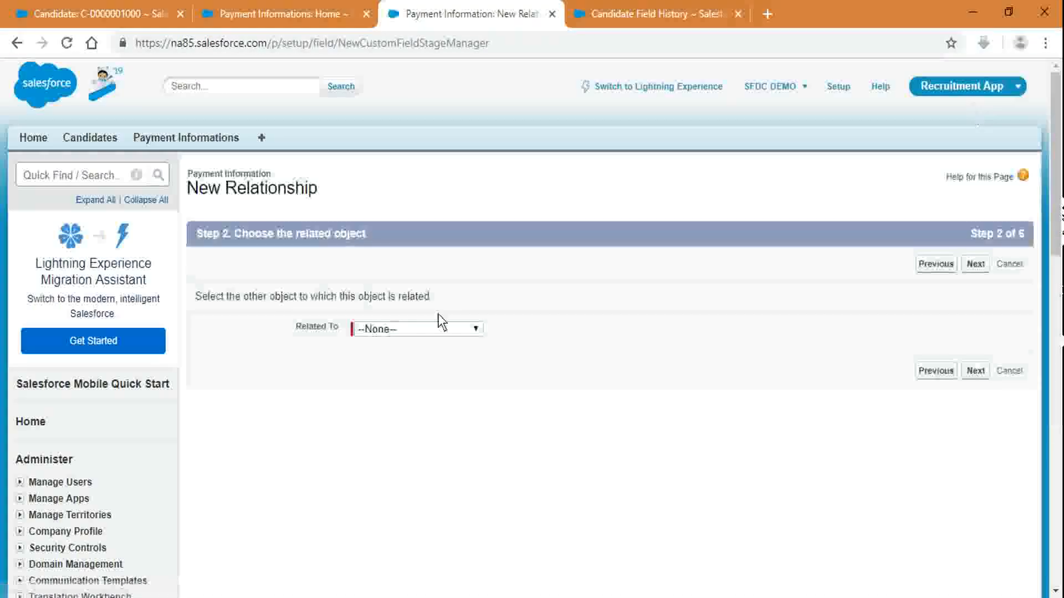
Step: Choose Candidate as the related object for the master-detail field
{"action": "left_click", "coordinate": [439, 330]}
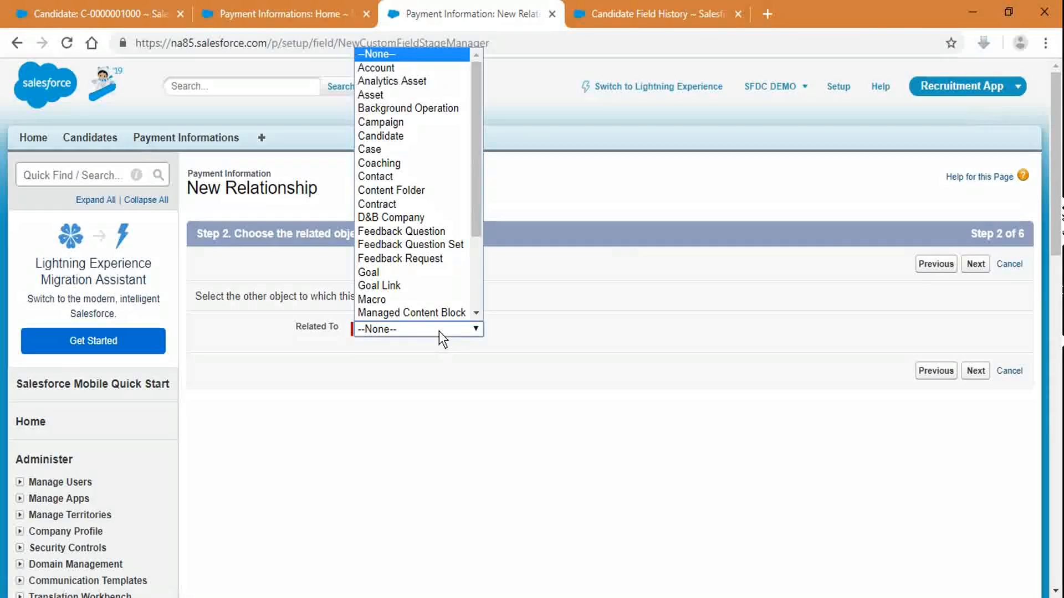
{"action": "type", "text": "can"}
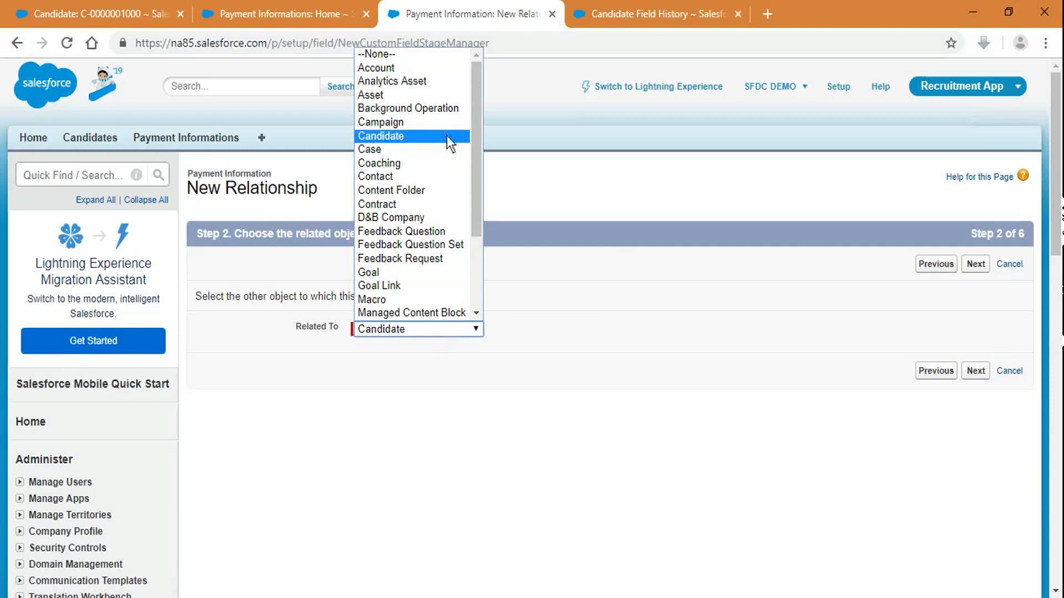
{"action": "left_click", "coordinate": [446, 135]}
{"action": "left_click", "coordinate": [965, 268]}
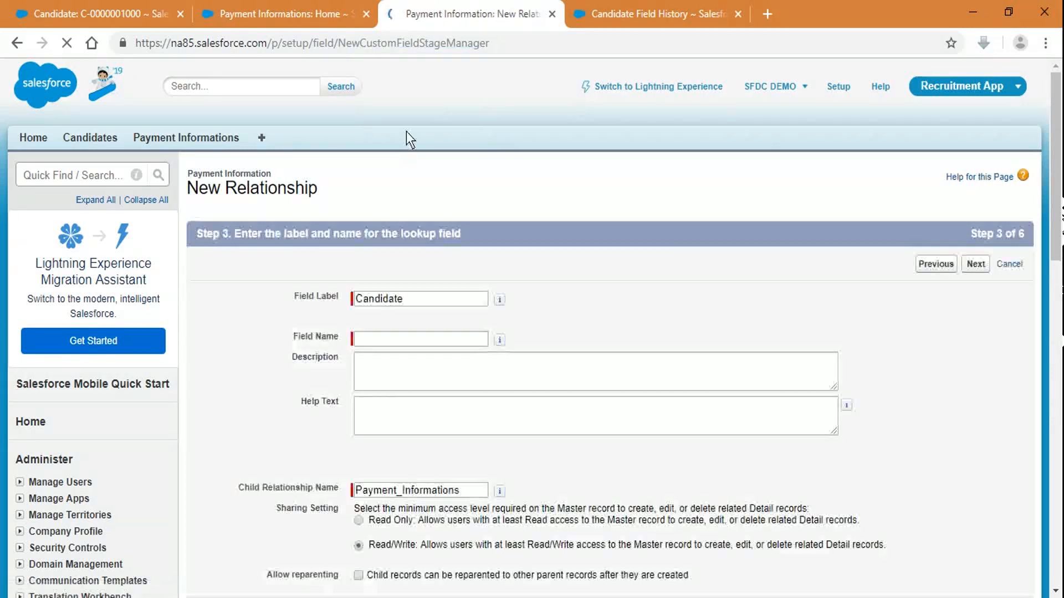
Step: Keep 'Candidate' as the field label so the field name fills in as Candidate
{"action": "left_click", "coordinate": [411, 294]}
{"action": "left_click", "coordinate": [514, 289]}
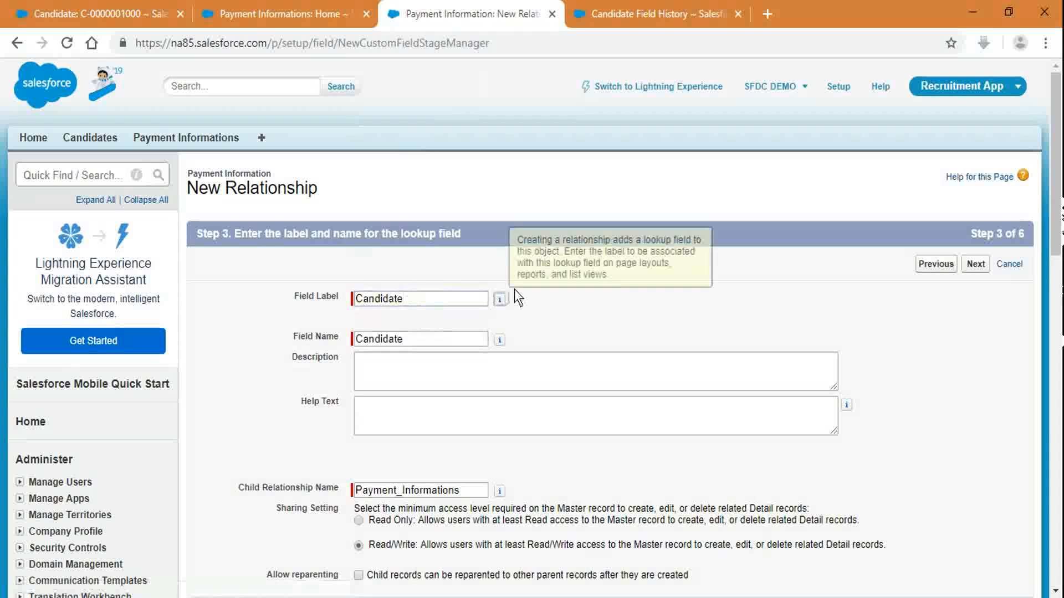
{"action": "left_click", "coordinate": [418, 297]}
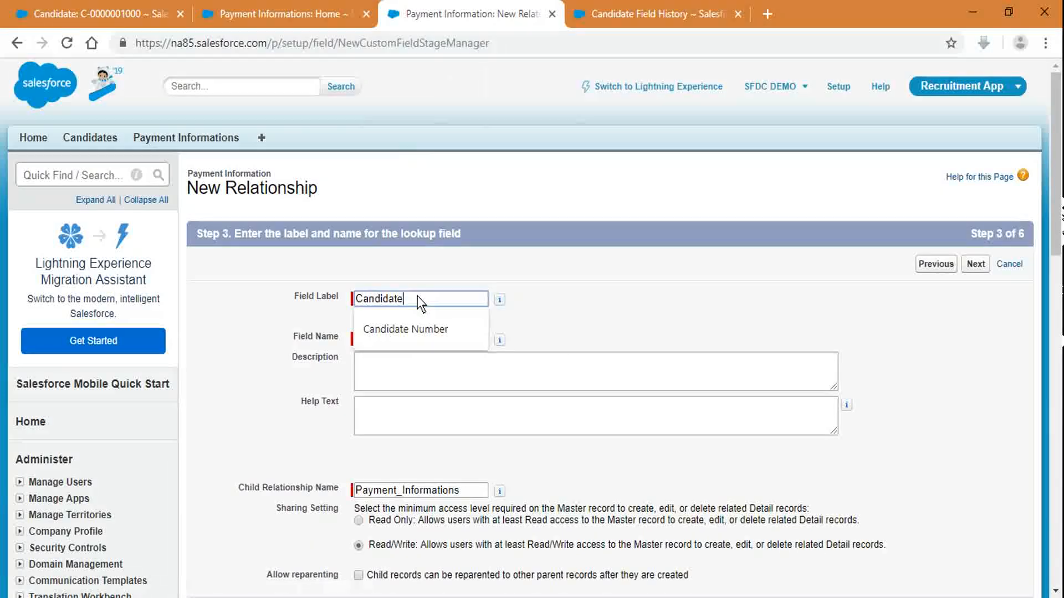
{"action": "type", "text": "Name"}
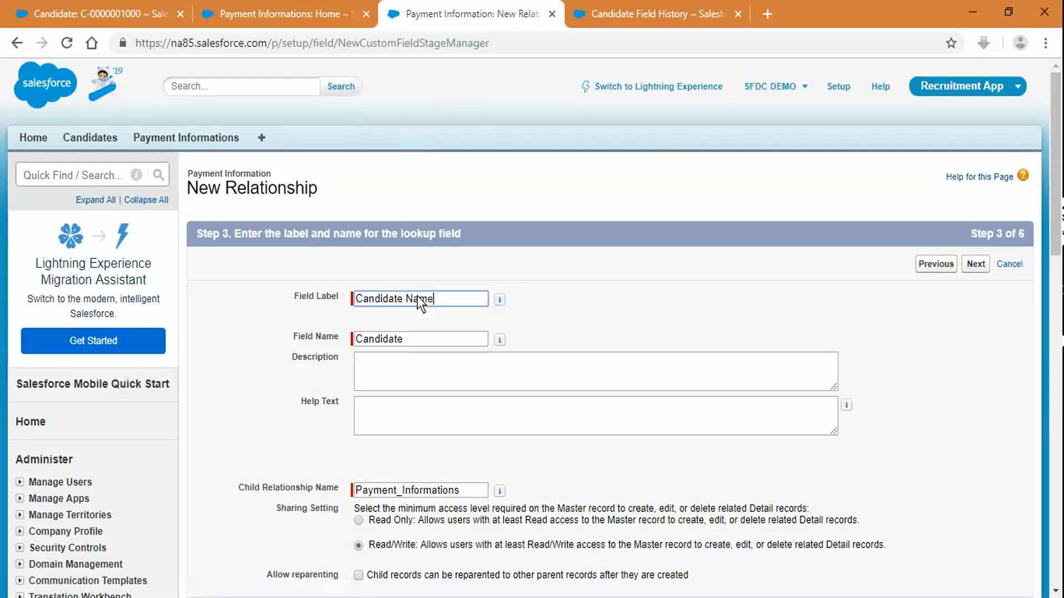
{"action": "double_click", "coordinate": [418, 296]}
{"action": "key", "text": "BackSpace"}
{"action": "key", "text": "Tab"}
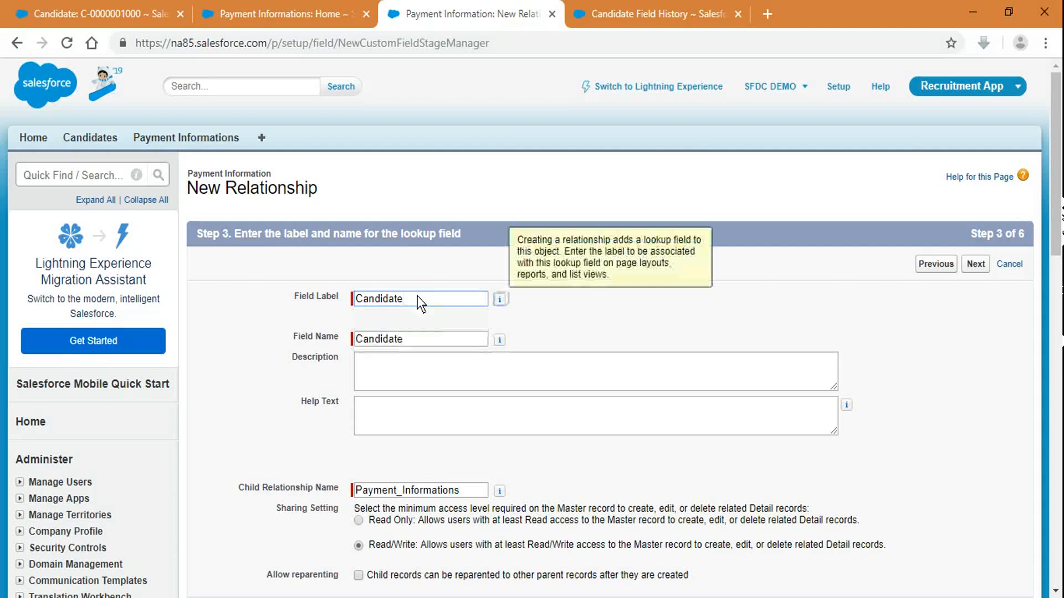
Step: Review the child relationship name Payment_Informations, leaving its spelling unchanged
{"action": "scroll", "coordinate": [788, 305], "scroll_direction": "down", "scroll_amount": 1}
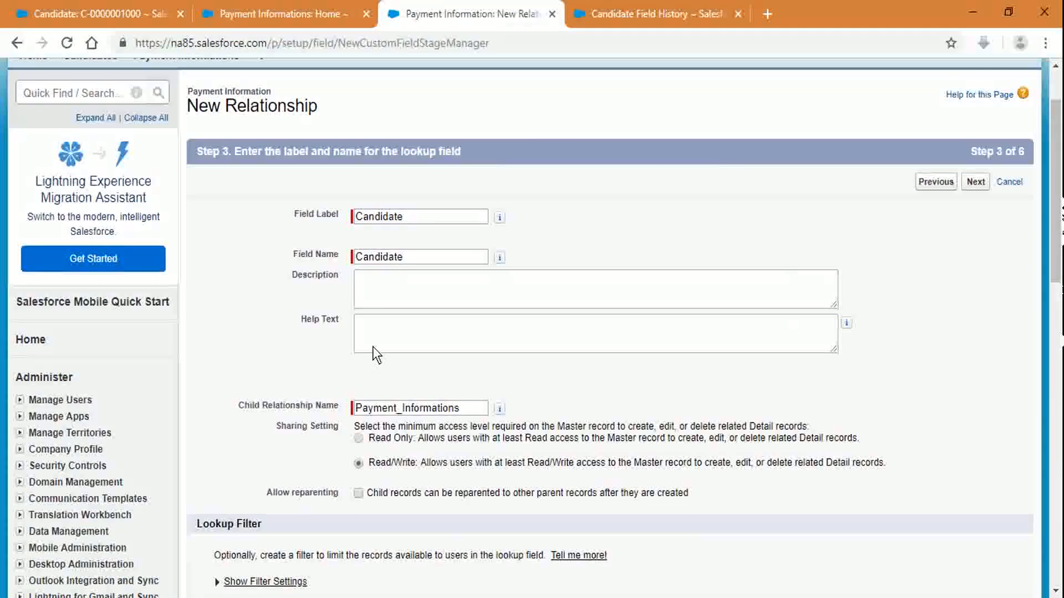
{"action": "scroll", "coordinate": [355, 322], "scroll_direction": "down", "scroll_amount": 3}
{"action": "left_click_drag", "start_coordinate": [242, 155], "coordinate": [686, 161]}
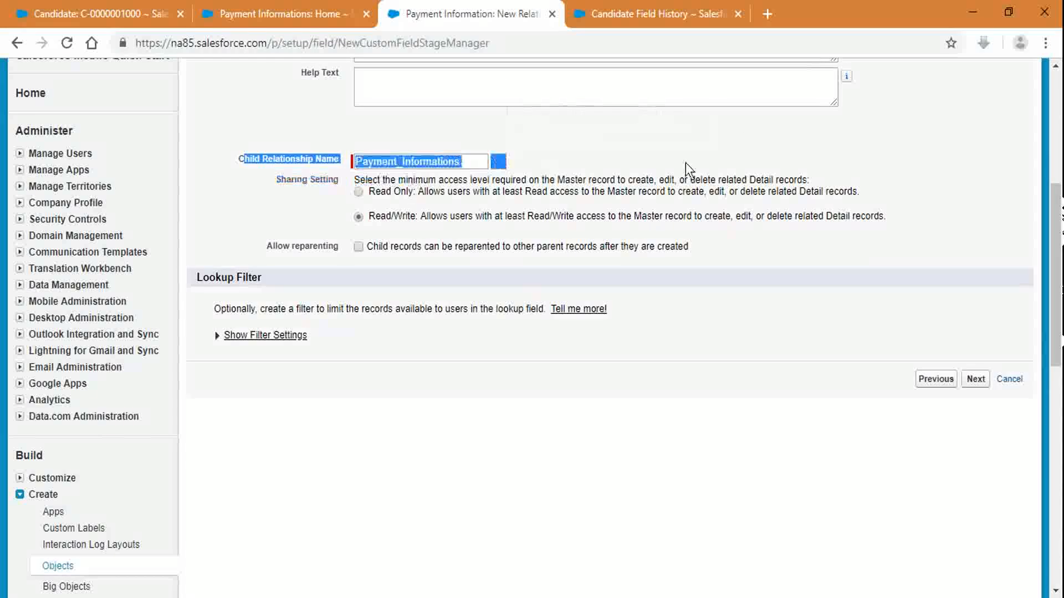
{"action": "left_click", "coordinate": [480, 167]}
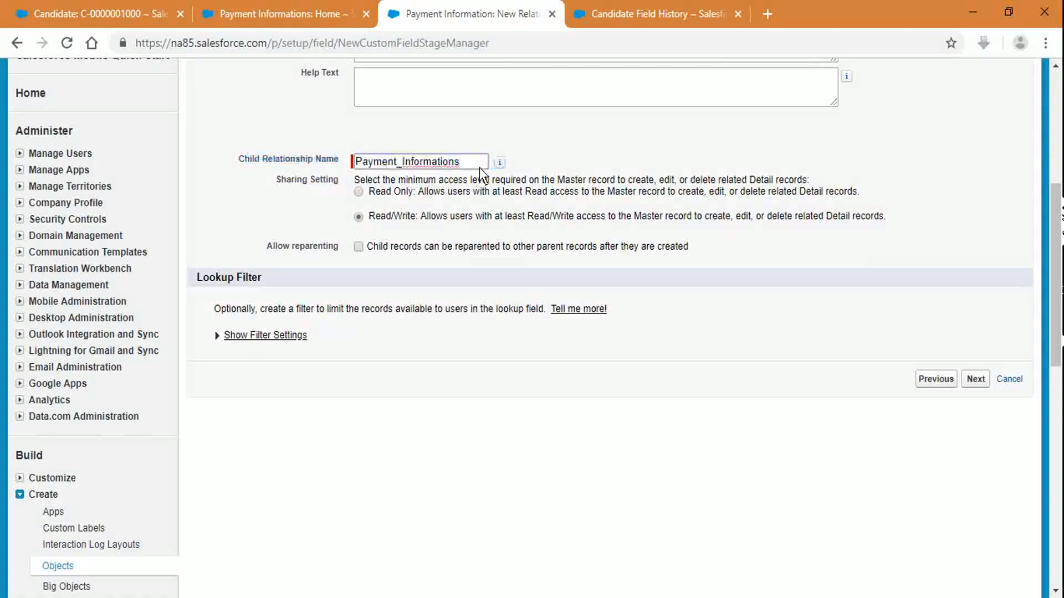
{"action": "right_click", "coordinate": [447, 161]}
{"action": "left_click", "coordinate": [896, 130]}
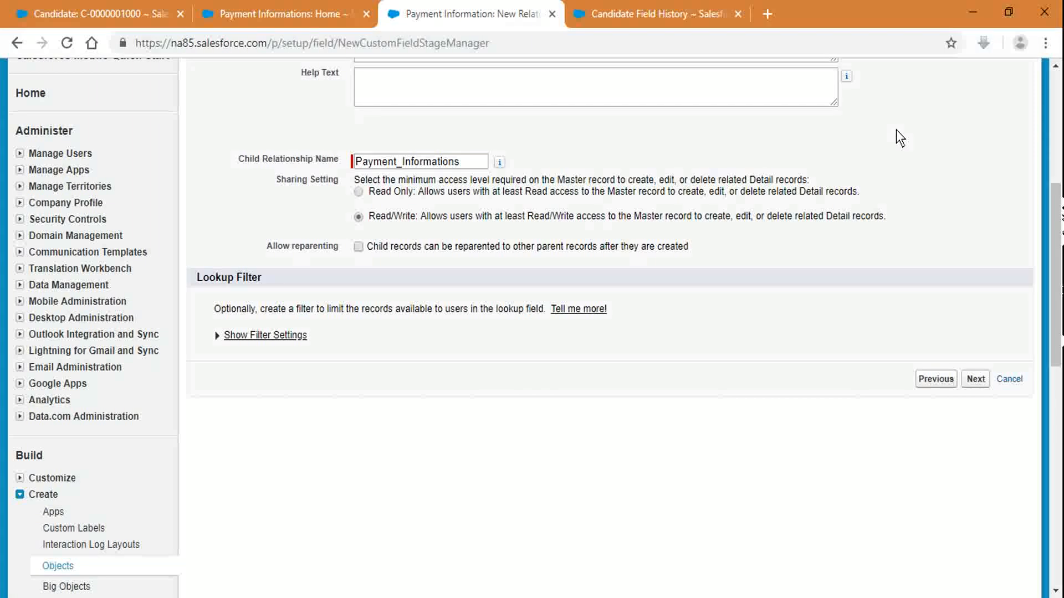
Step: Launch Paint via mspaint and draw two boxes joined by a diagonal line
{"action": "key", "text": "super+r"}
{"action": "type", "text": "mspaint"}
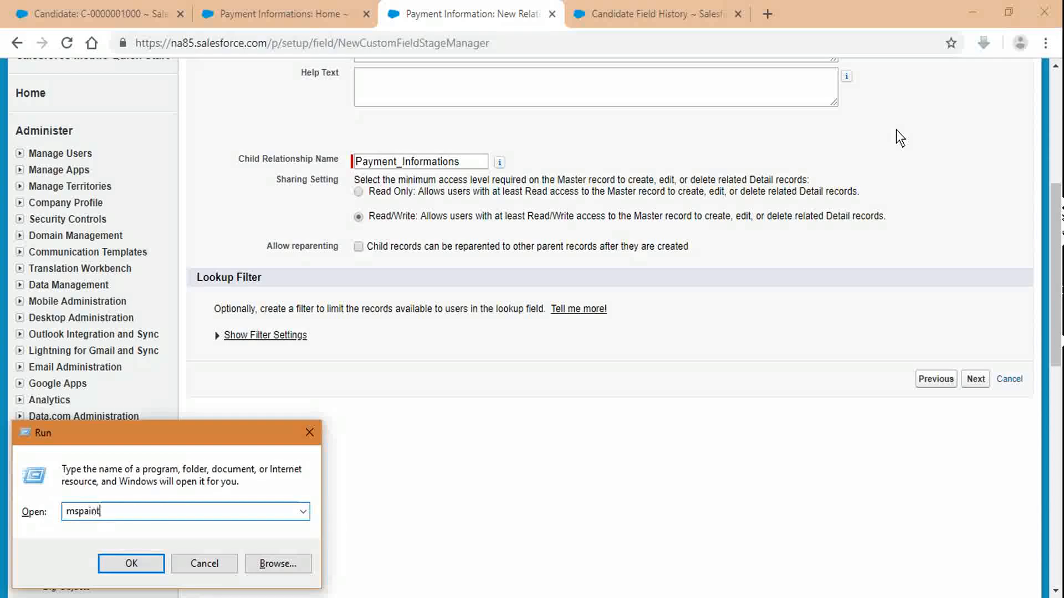
{"action": "key", "text": "Return"}
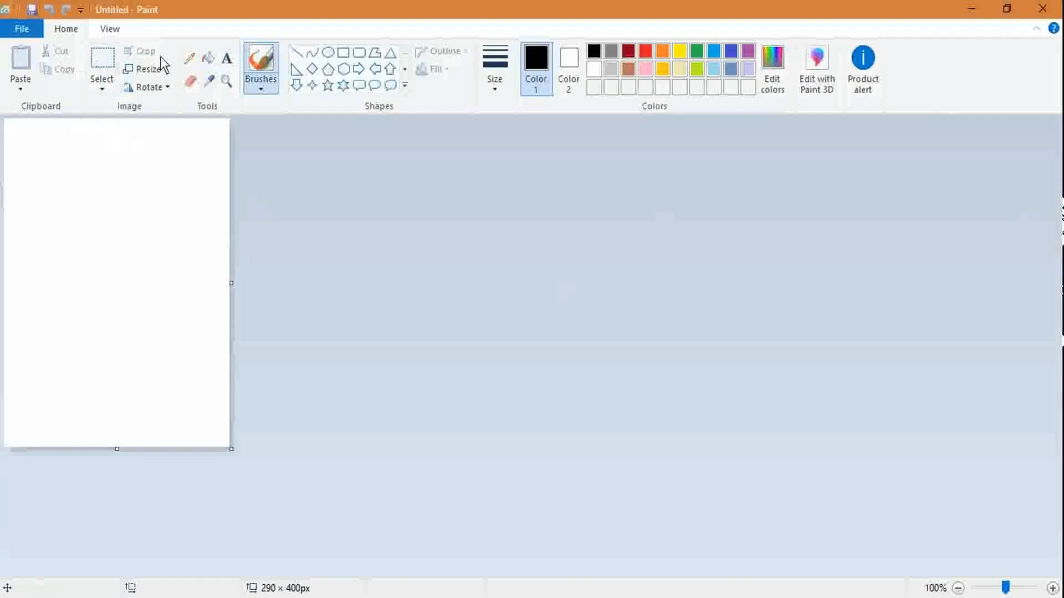
{"action": "left_click", "coordinate": [343, 53]}
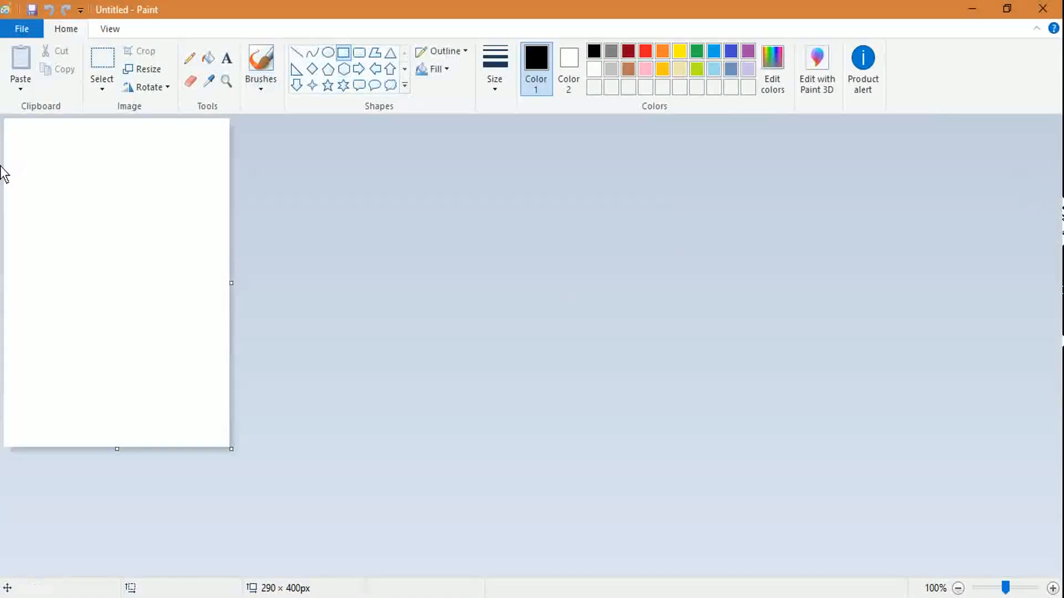
{"action": "left_click_drag", "start_coordinate": [11, 168], "coordinate": [94, 248]}
{"action": "left_click_drag", "start_coordinate": [130, 315], "coordinate": [216, 403]}
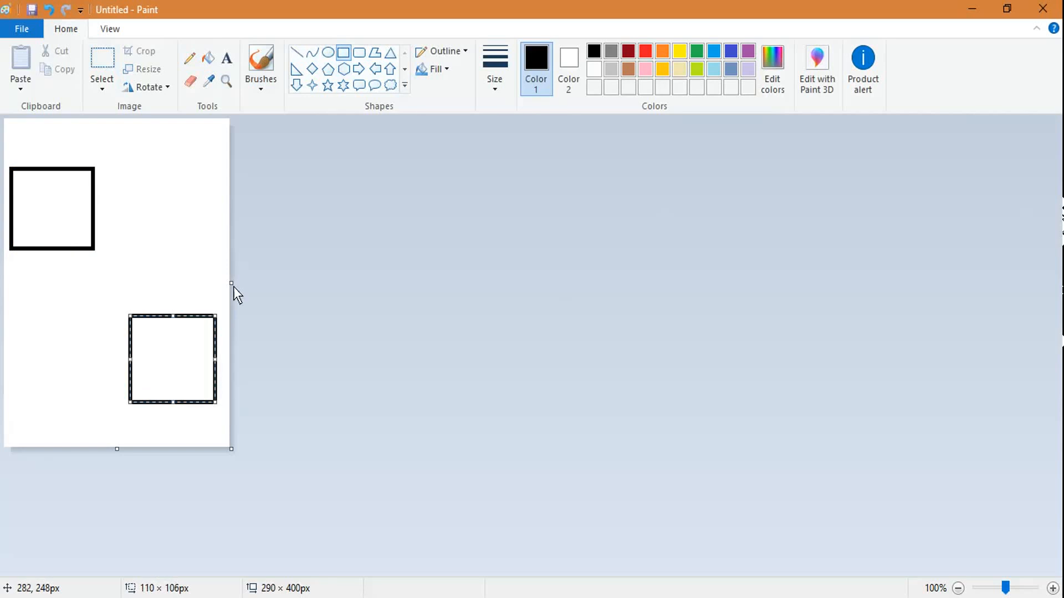
{"action": "left_click", "coordinate": [296, 52]}
{"action": "left_click_drag", "start_coordinate": [55, 263], "coordinate": [122, 361]}
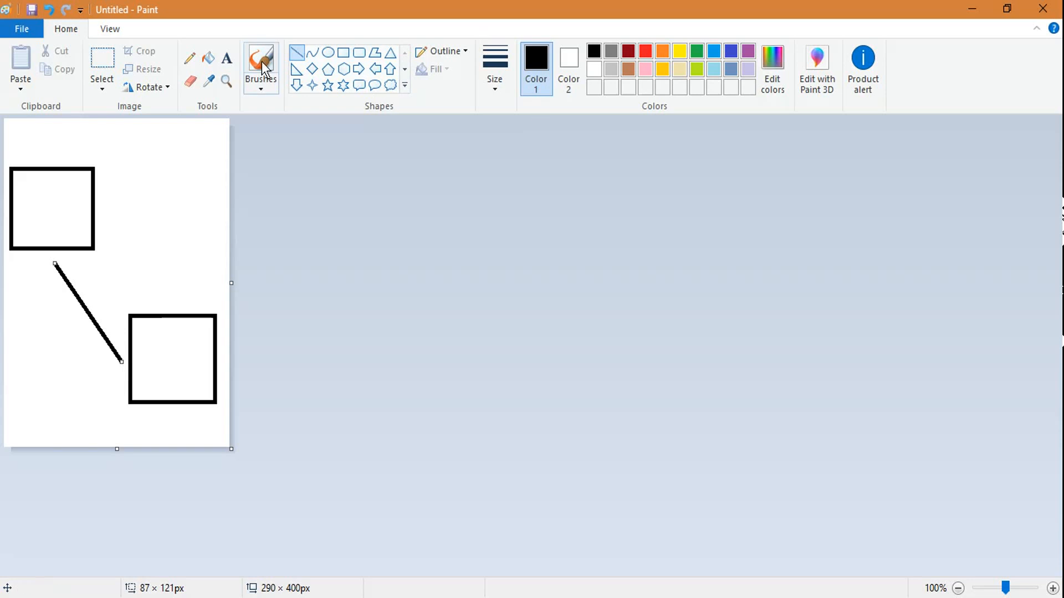
Step: Label the upper box 'Master 1' and the lower box 'Child 1'
{"action": "left_click", "coordinate": [227, 57]}
{"action": "left_click", "coordinate": [40, 203]}
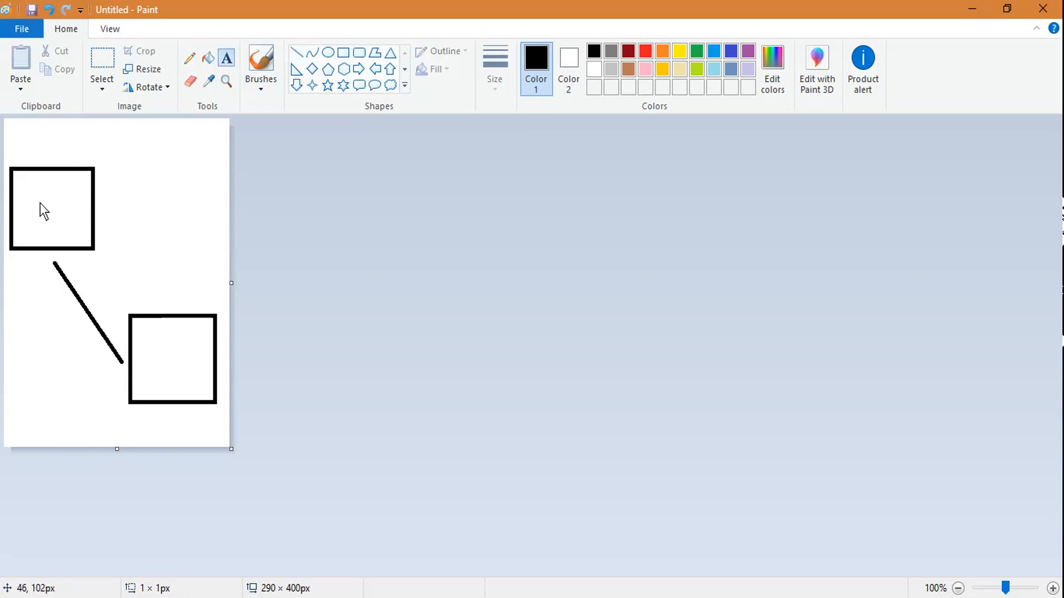
{"action": "type", "text": "Master 1"}
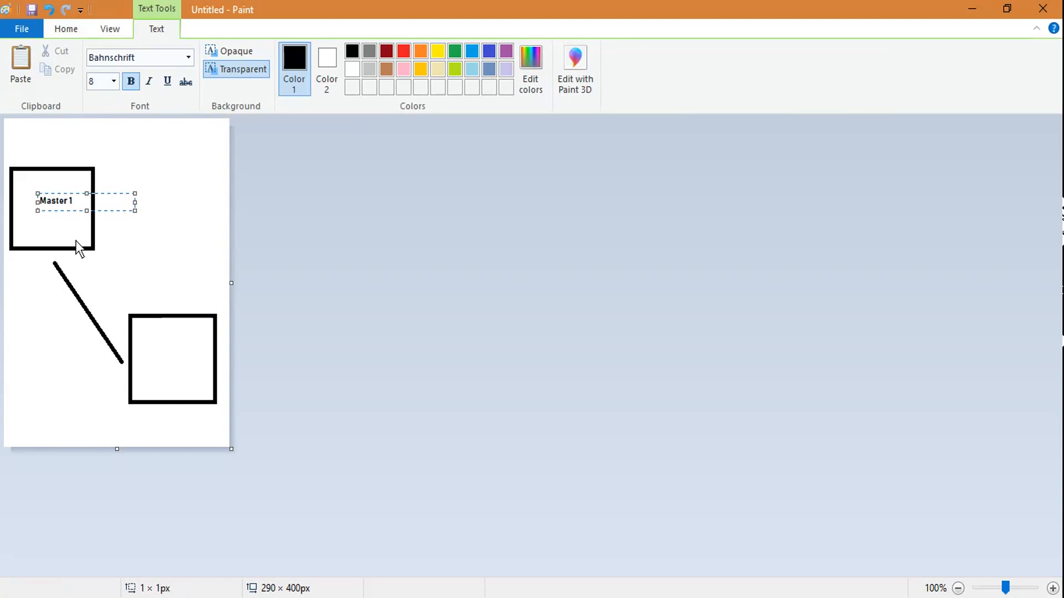
{"action": "left_click", "coordinate": [171, 352]}
{"action": "left_click", "coordinate": [156, 358]}
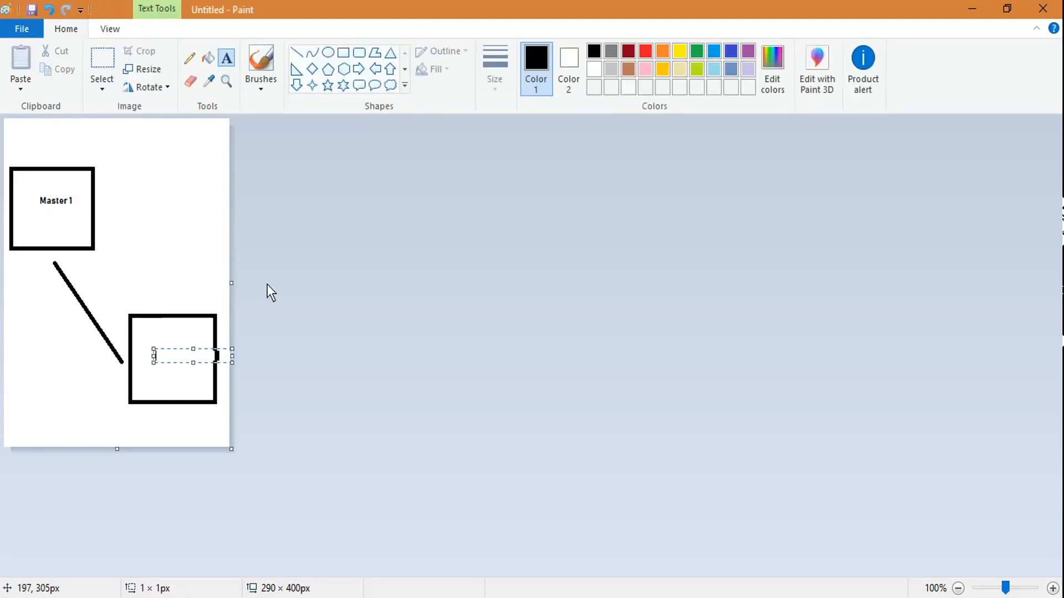
{"action": "type", "text": "Child 1"}
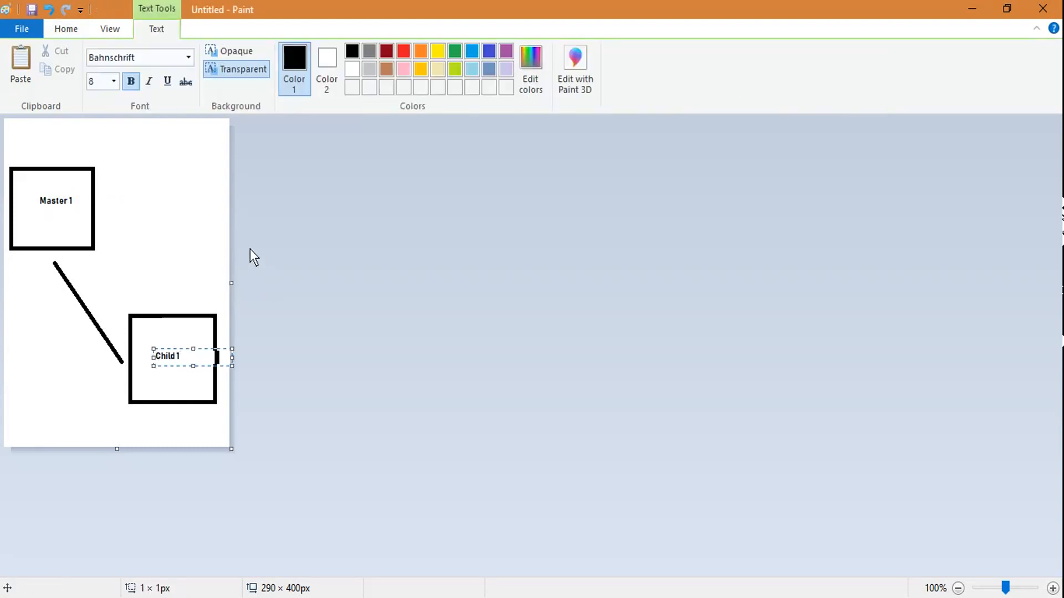
{"action": "left_click", "coordinate": [195, 225]}
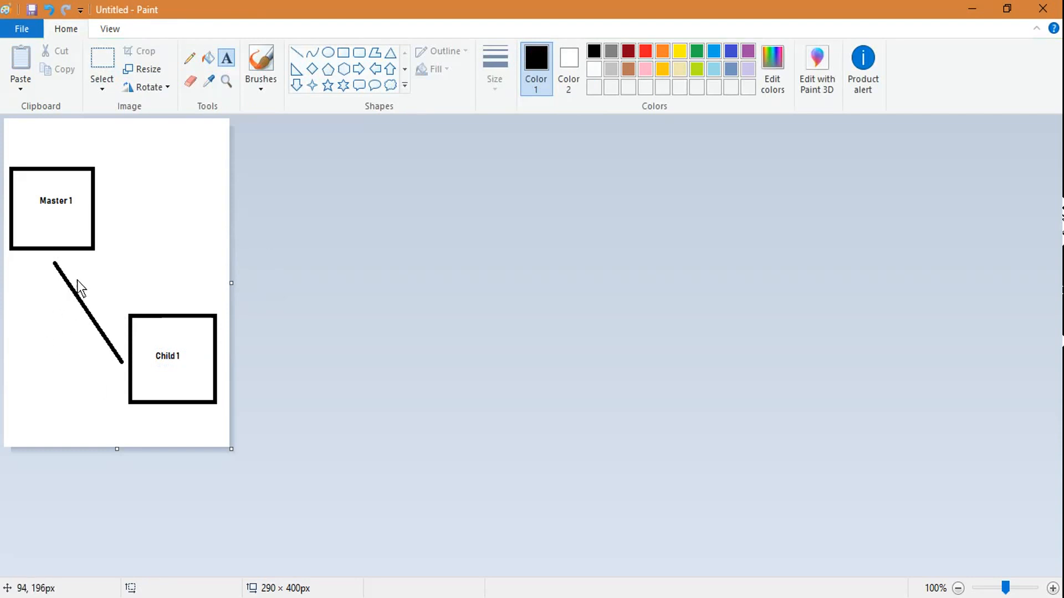
Step: Type the label Payment_Informations beside the connecting line, correcting the typos
{"action": "left_click", "coordinate": [103, 282]}
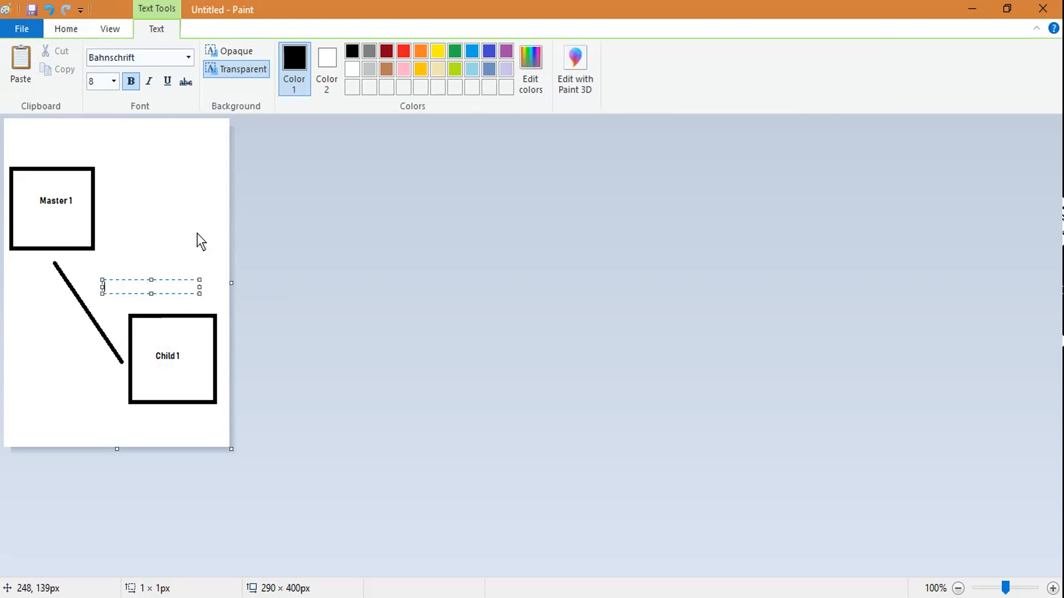
{"action": "type", "text": "Child"}
{"action": "key", "text": "ctrl+a"}
{"action": "key", "text": "BackSpace"}
{"action": "type", "text": "P_ayemnt"}
{"action": "key", "text": "BackSpace"}
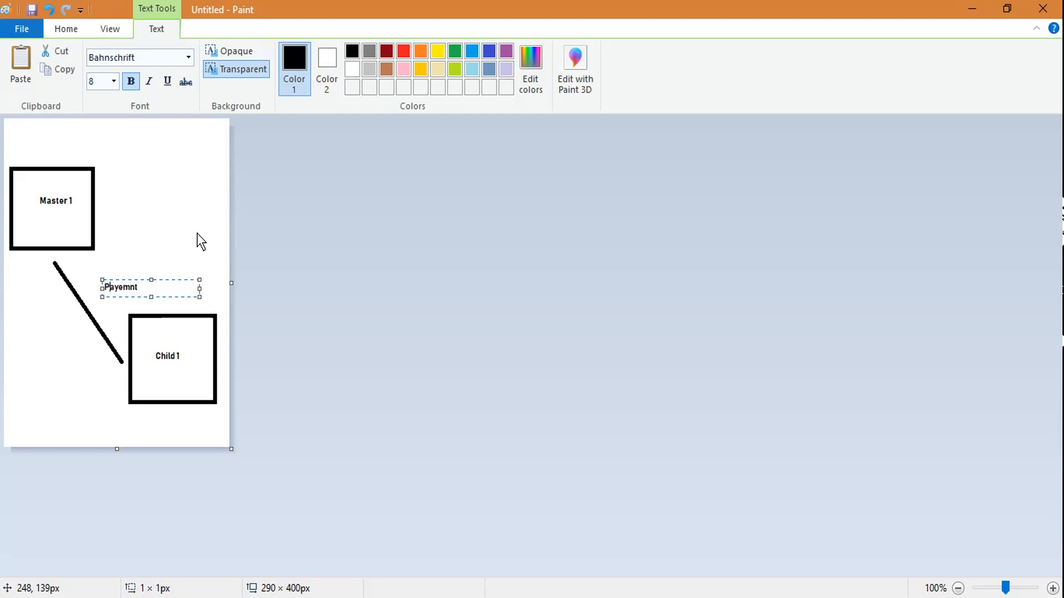
{"action": "key", "text": "Right"}
{"action": "key", "text": "Right"}
{"action": "key", "text": "Right"}
{"action": "key", "text": "Right"}
{"action": "key", "text": "BackSpace"}
{"action": "key", "text": "BackSpace"}
{"action": "type", "text": "me"}
{"action": "key", "text": "Right"}
{"action": "key", "text": "Right"}
{"action": "type", "text": "_Informations"}
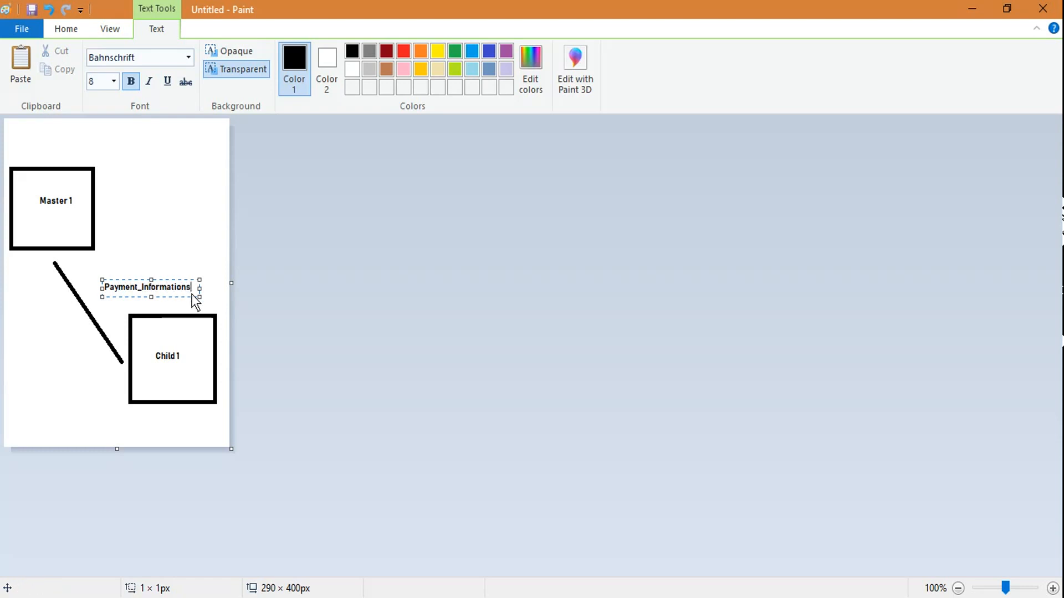
Step: Position the Payment_Informations label on the canvas and commit the text
{"action": "left_click_drag", "start_coordinate": [192, 289], "coordinate": [105, 281]}
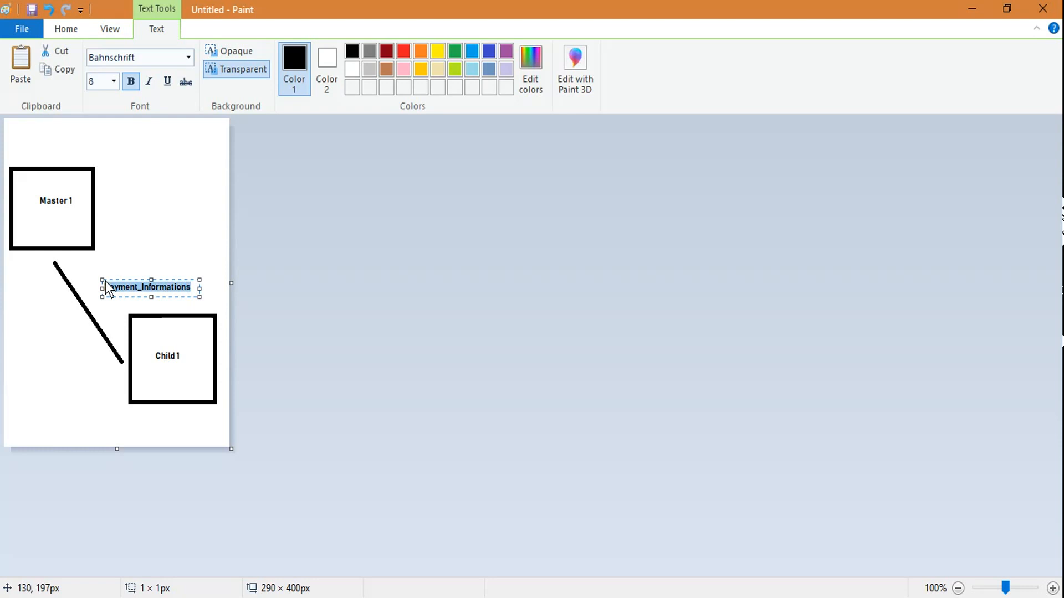
{"action": "left_click", "coordinate": [169, 234]}
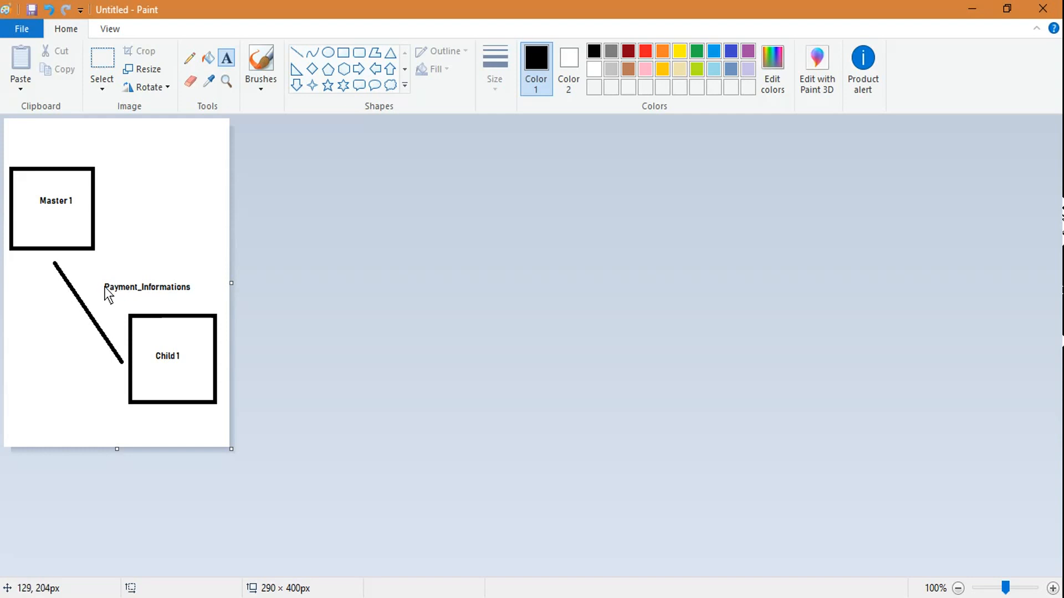
{"action": "left_click_drag", "start_coordinate": [105, 288], "coordinate": [201, 291]}
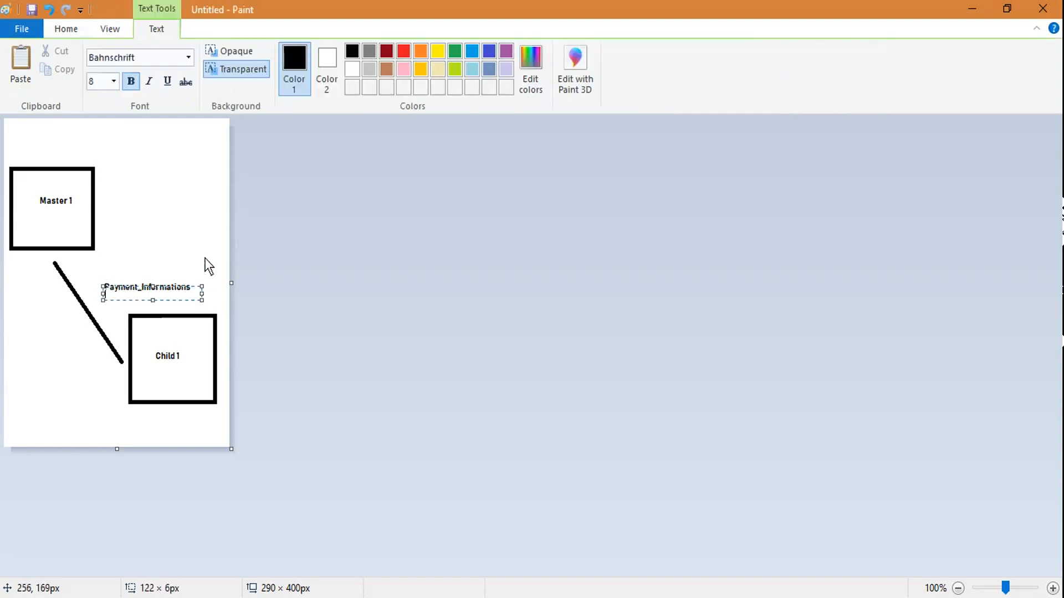
{"action": "left_click", "coordinate": [178, 225]}
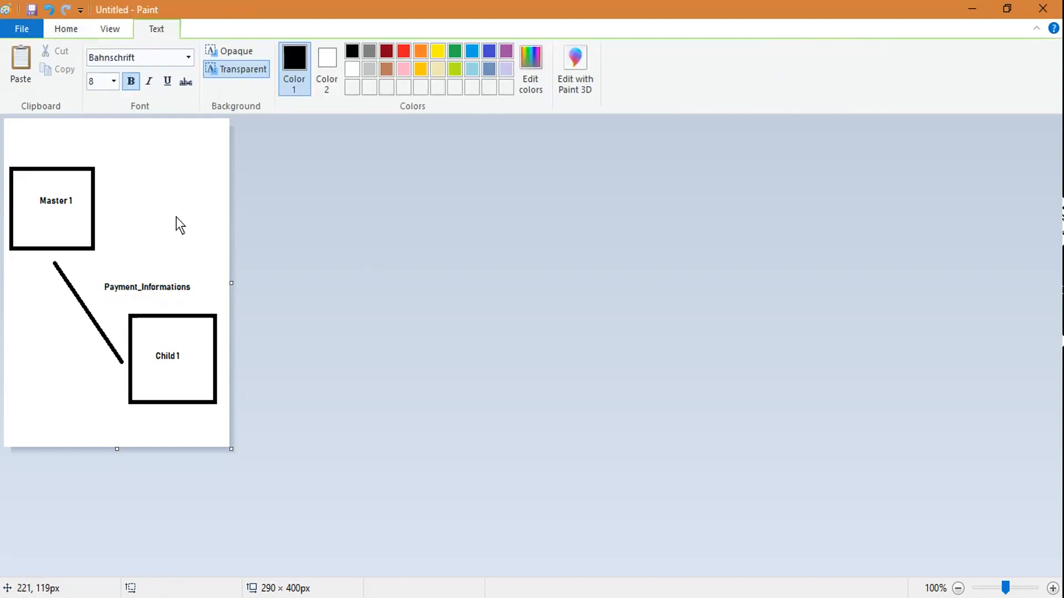
Step: Advance the Candidate master-detail wizard past field-level security to the page layouts step
{"action": "left_click", "coordinate": [323, 596]}
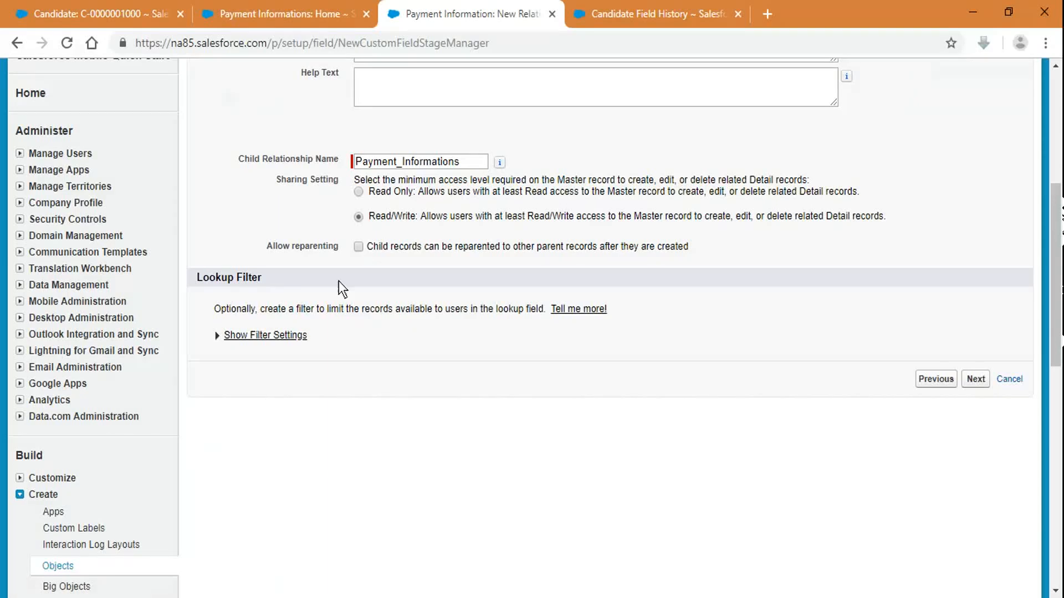
{"action": "scroll", "coordinate": [582, 156], "scroll_direction": "up", "scroll_amount": 3}
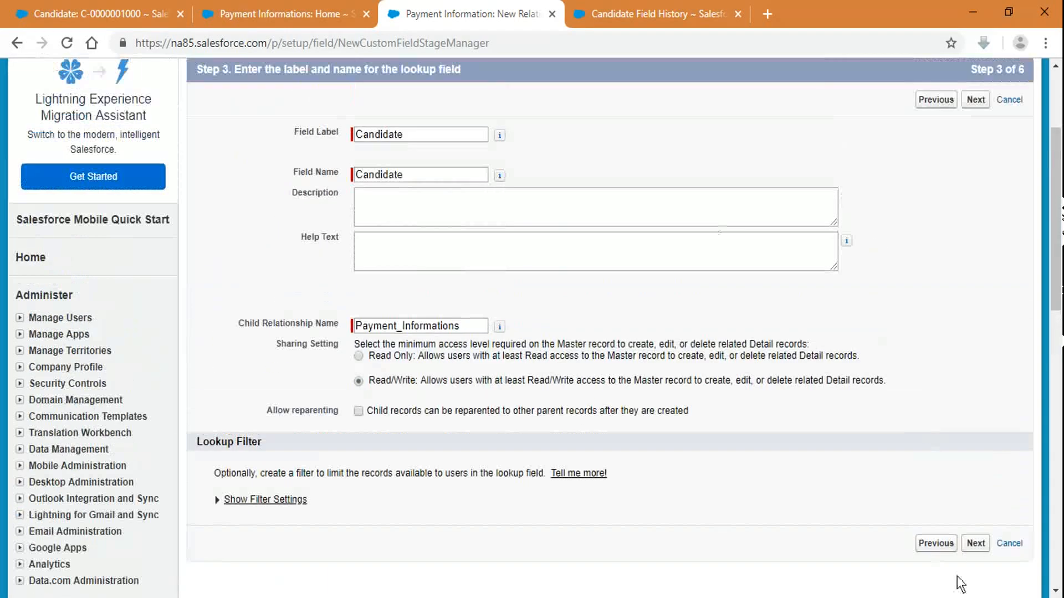
{"action": "left_click", "coordinate": [974, 545]}
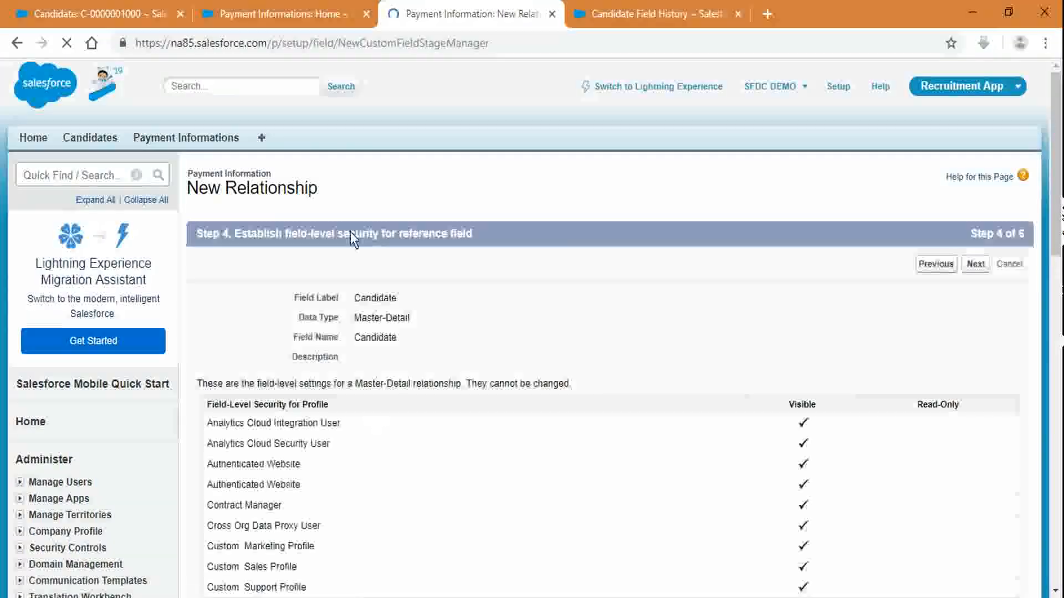
{"action": "scroll", "coordinate": [820, 344], "scroll_direction": "down", "scroll_amount": 5}
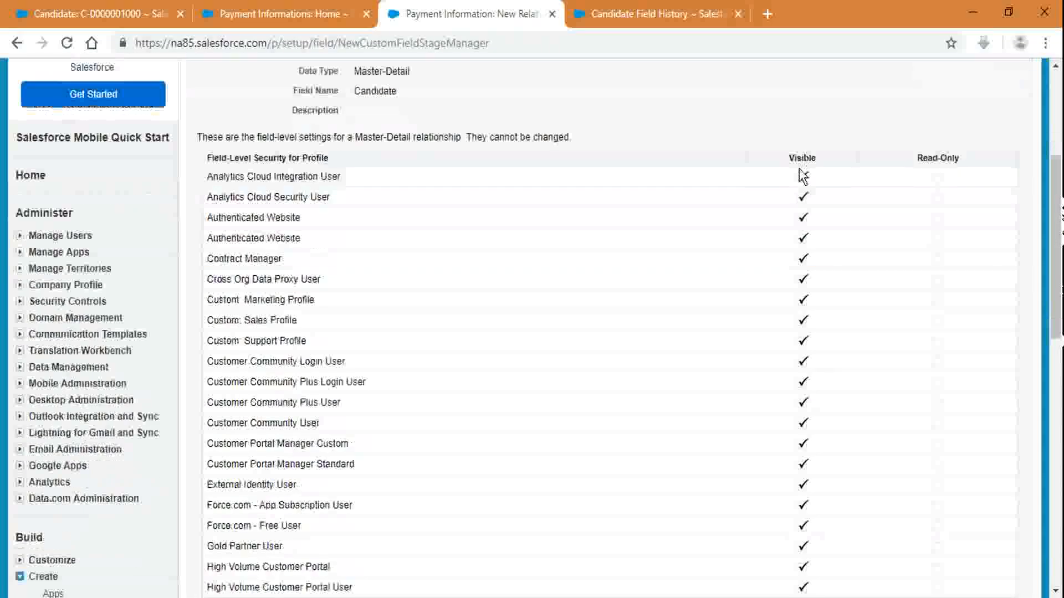
{"action": "scroll", "coordinate": [798, 304], "scroll_direction": "down", "scroll_amount": 10}
{"action": "scroll", "coordinate": [802, 339], "scroll_direction": "up", "scroll_amount": 10}
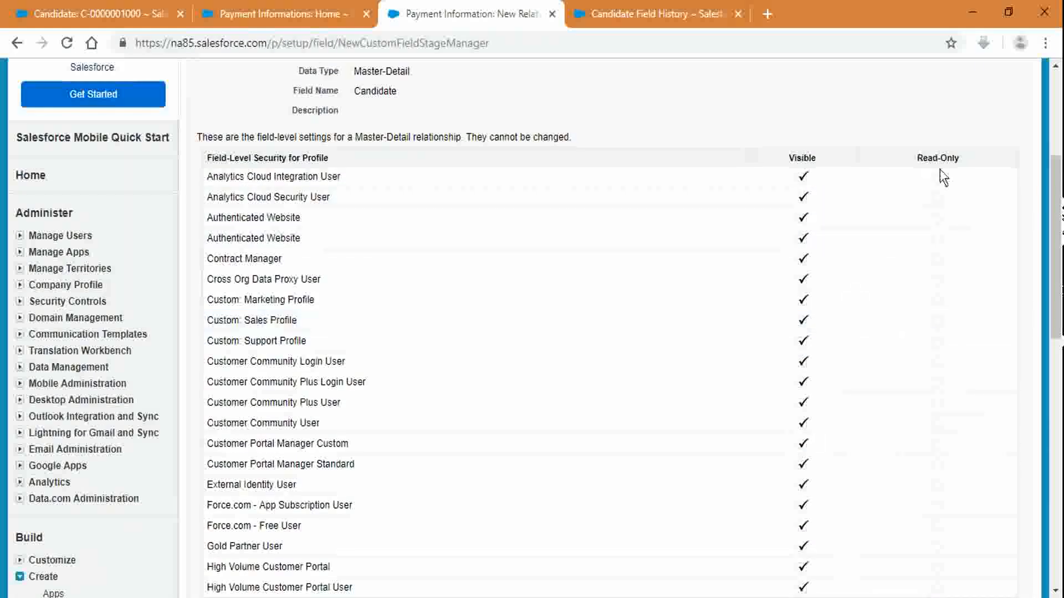
{"action": "scroll", "coordinate": [952, 456], "scroll_direction": "down", "scroll_amount": 7}
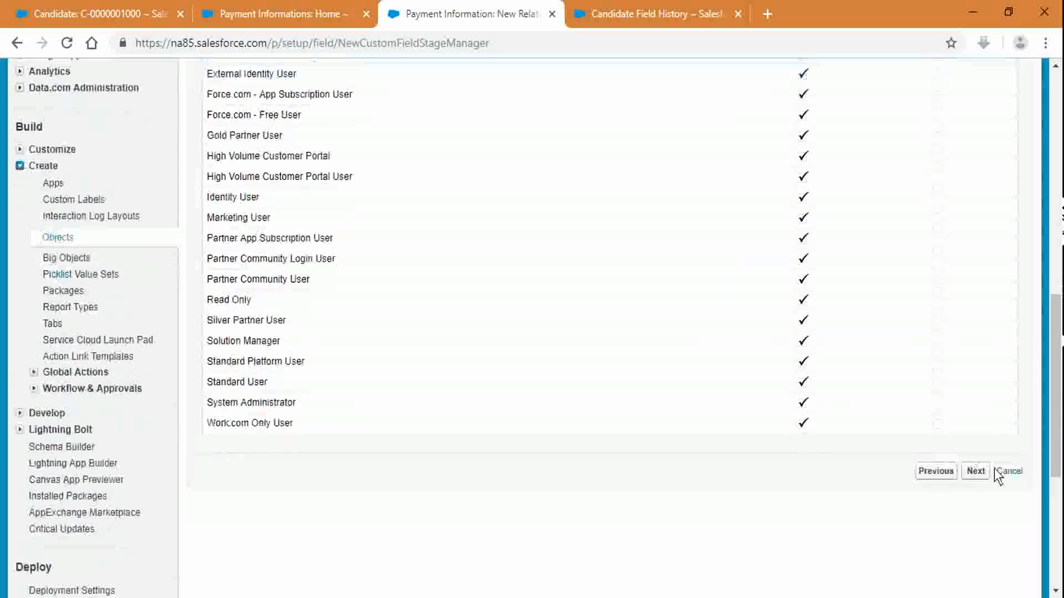
{"action": "left_click", "coordinate": [979, 471]}
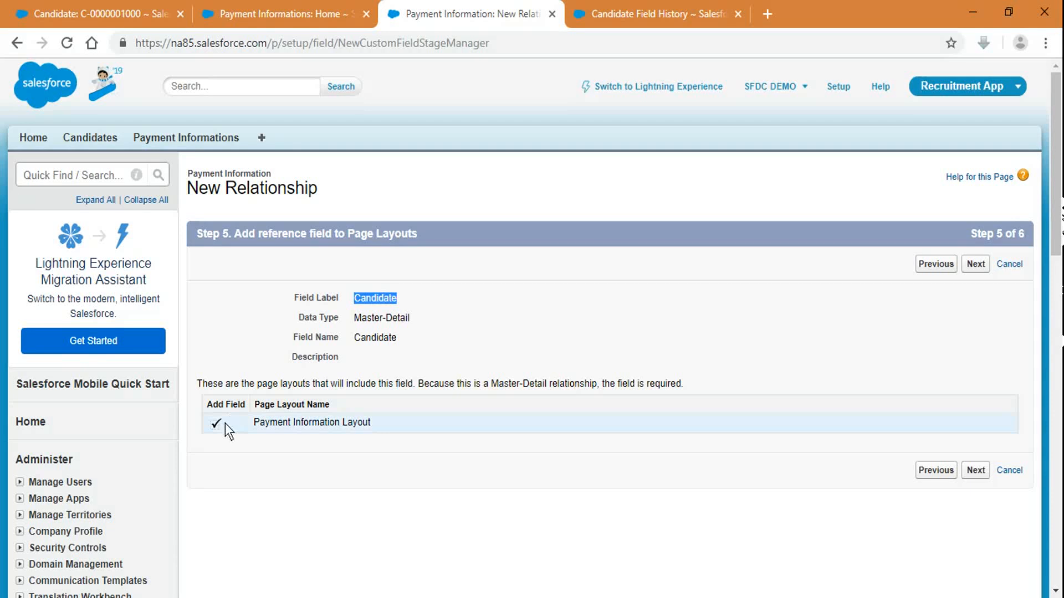
Step: Advance the wizard to the related lists step and review the related list label
{"action": "left_click", "coordinate": [975, 265]}
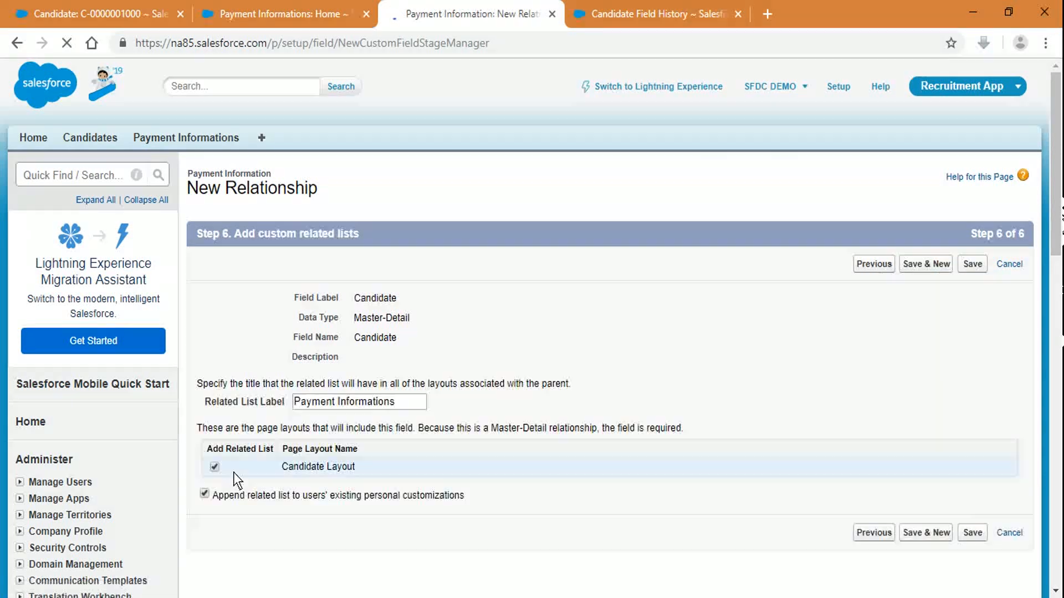
{"action": "scroll", "coordinate": [238, 471], "scroll_direction": "down", "scroll_amount": 3}
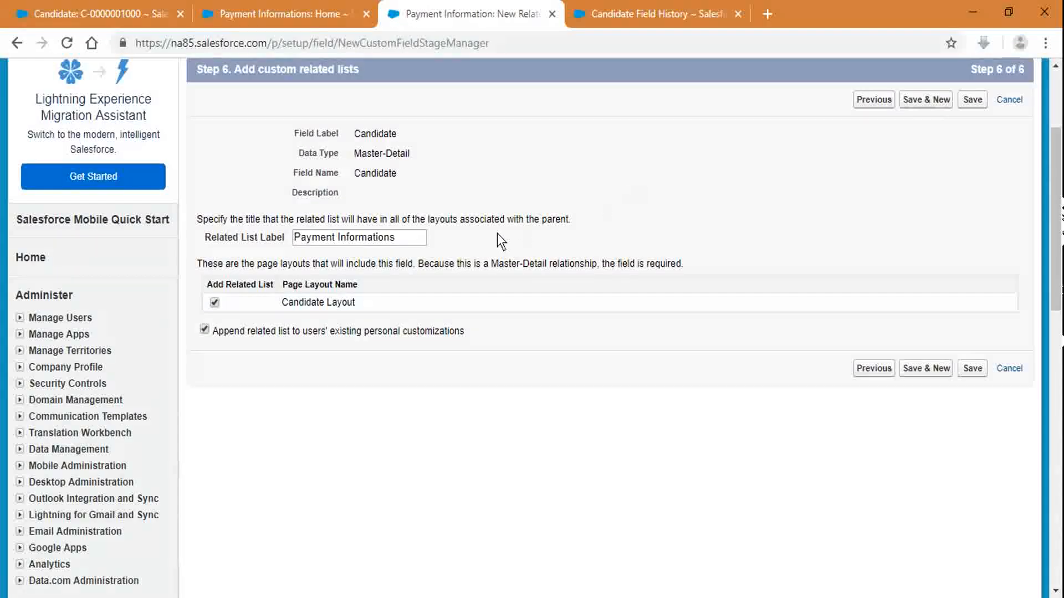
{"action": "left_click_drag", "start_coordinate": [407, 238], "coordinate": [281, 237]}
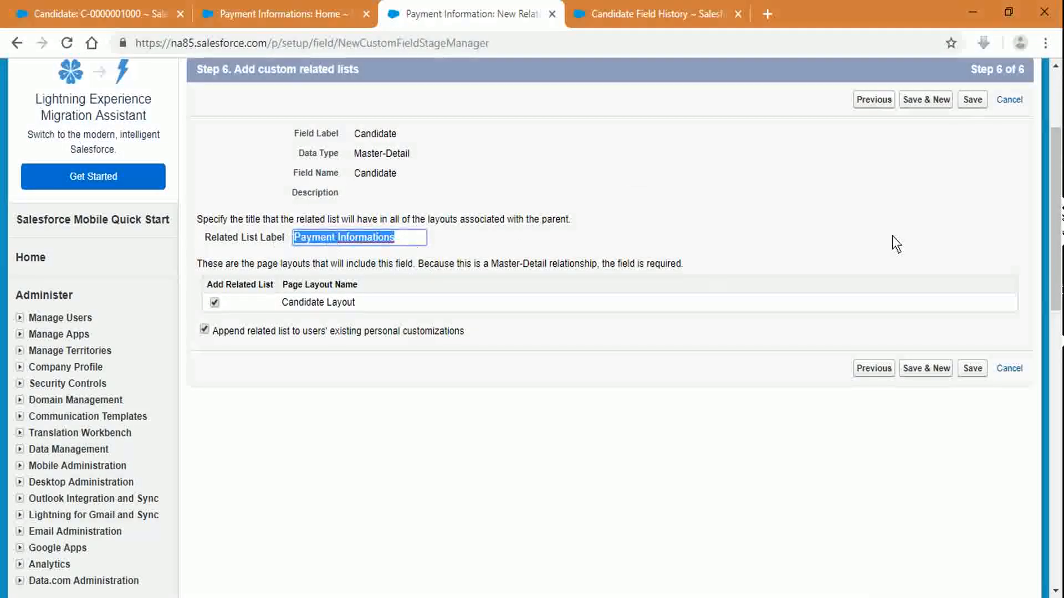
{"action": "left_click", "coordinate": [943, 154]}
{"action": "left_click", "coordinate": [321, 2]}
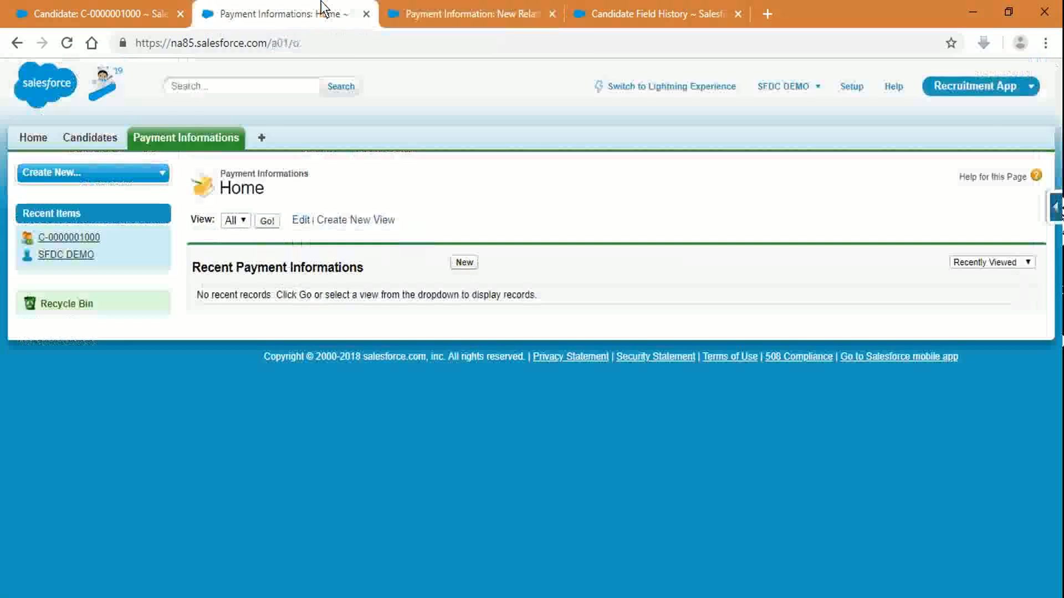
{"action": "left_click", "coordinate": [697, 3]}
{"action": "left_click", "coordinate": [100, 13]}
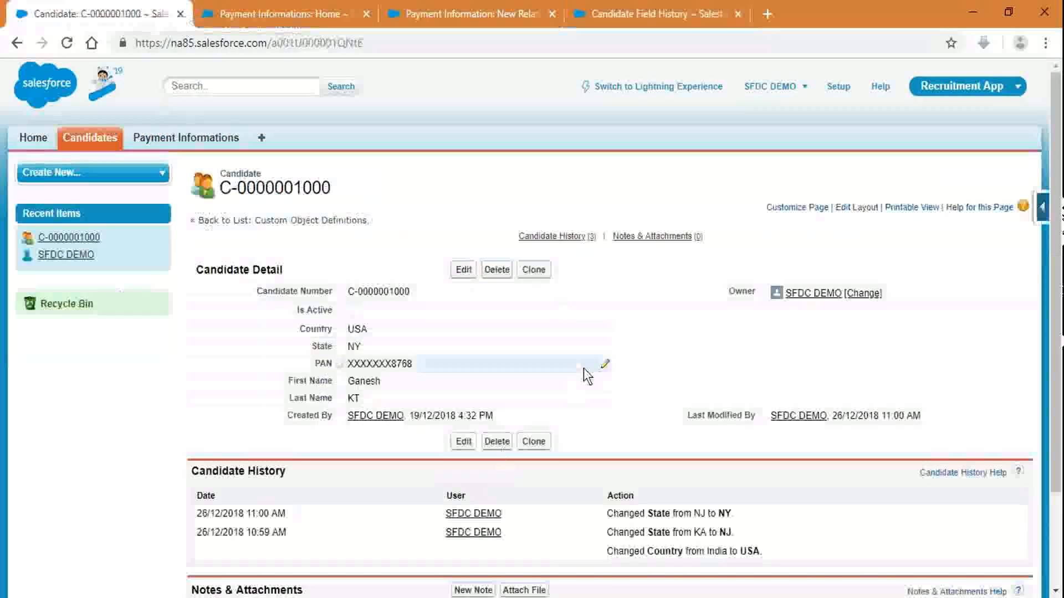
{"action": "scroll", "coordinate": [302, 332], "scroll_direction": "down", "scroll_amount": 3}
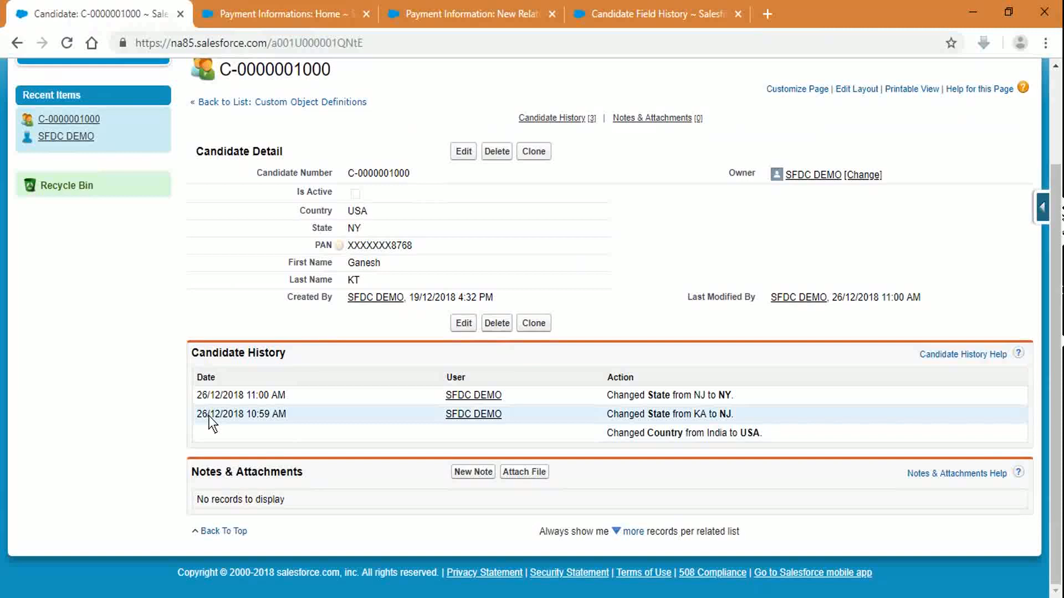
Step: Keep the related list on Candidate Layout checked and save the Candidate master-detail field
{"action": "left_click", "coordinate": [471, 13]}
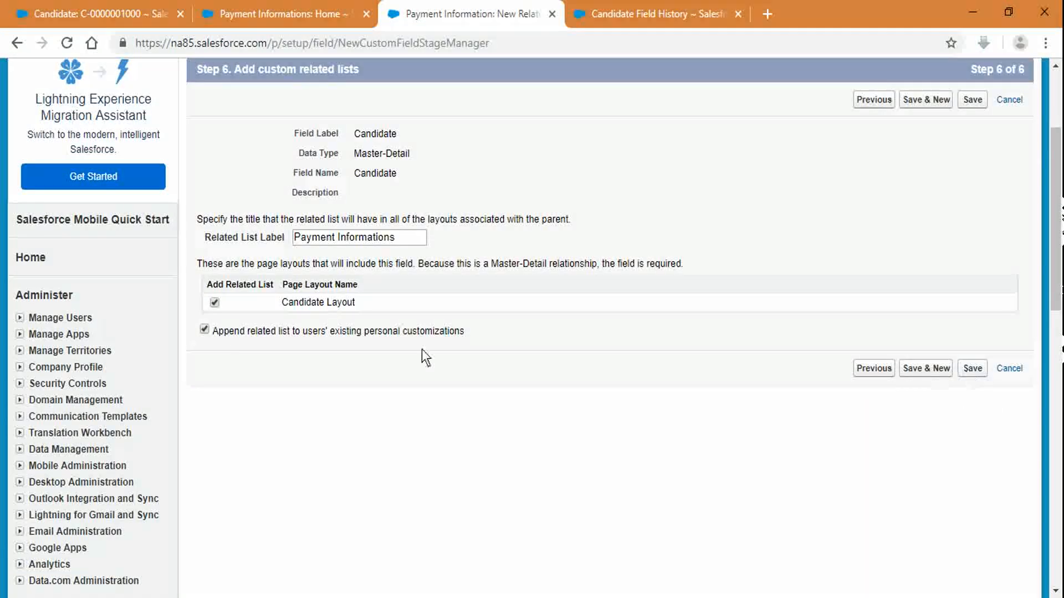
{"action": "left_click", "coordinate": [215, 302]}
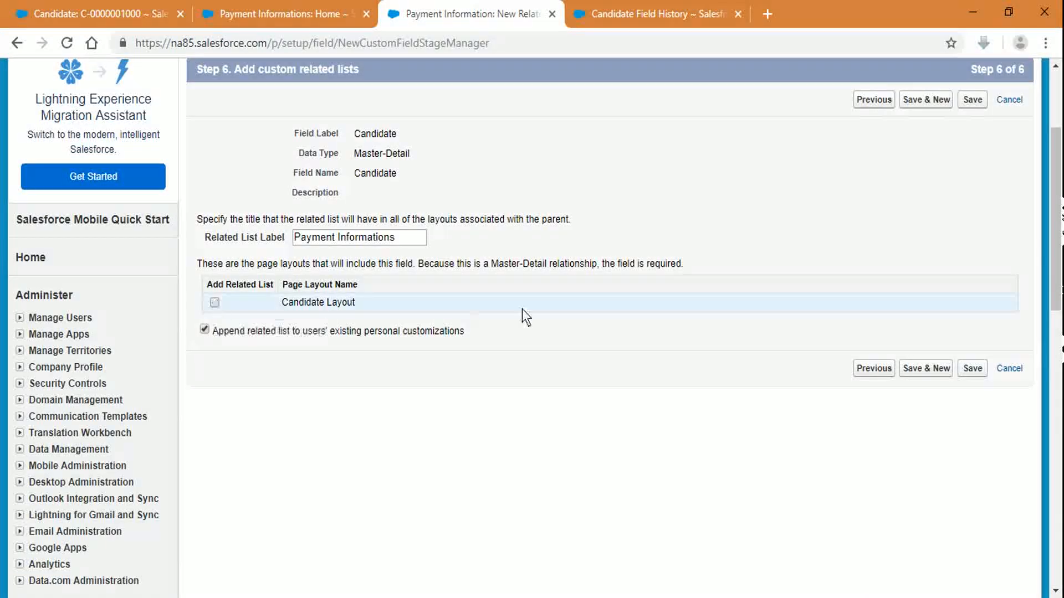
{"action": "left_click", "coordinate": [215, 302]}
{"action": "left_click", "coordinate": [962, 368]}
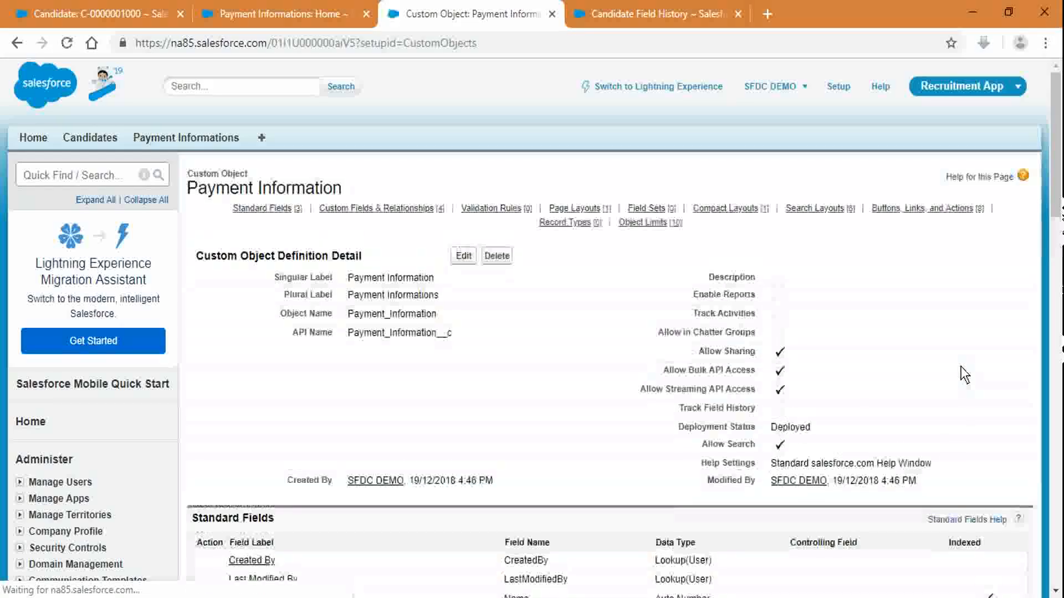
{"action": "scroll", "coordinate": [694, 387], "scroll_direction": "down", "scroll_amount": 5}
{"action": "scroll", "coordinate": [694, 387], "scroll_direction": "down", "scroll_amount": 9}
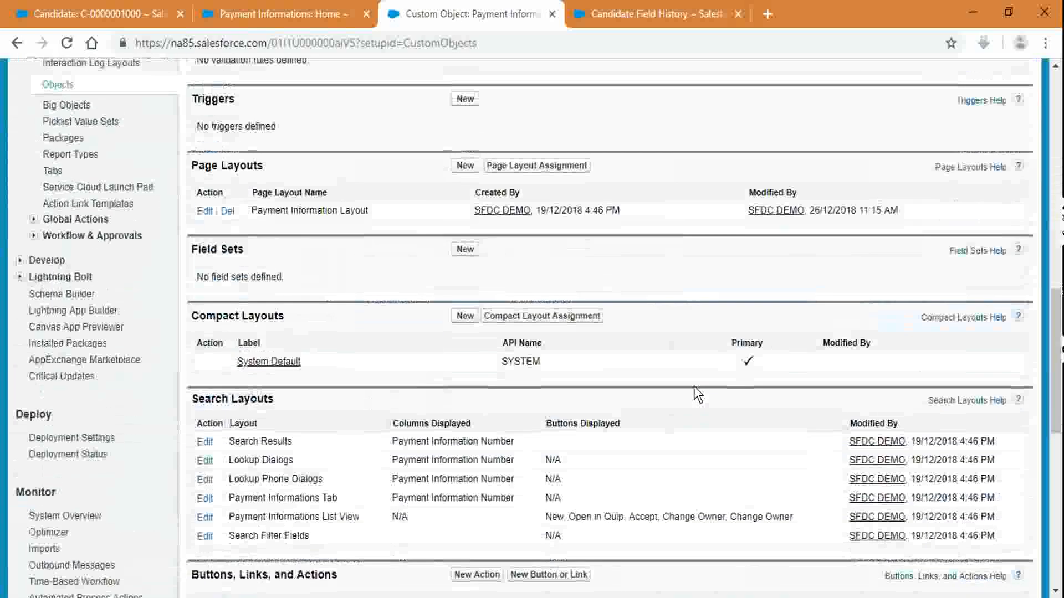
{"action": "scroll", "coordinate": [693, 387], "scroll_direction": "up", "scroll_amount": 4}
{"action": "left_click", "coordinate": [133, 14]}
{"action": "left_click", "coordinate": [294, 16]}
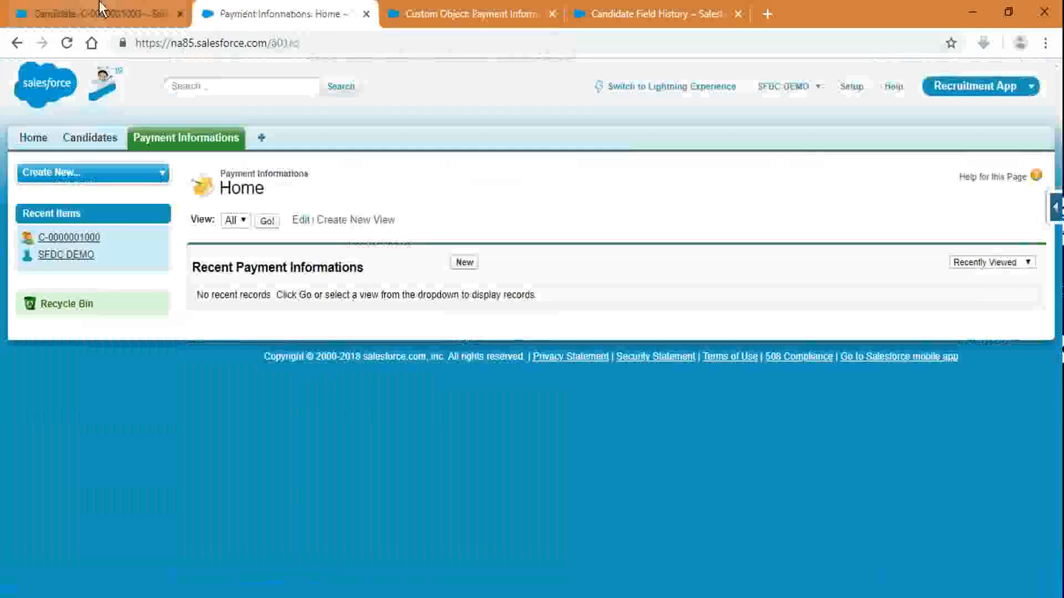
{"action": "left_click", "coordinate": [106, 15]}
{"action": "left_click", "coordinate": [261, 37]}
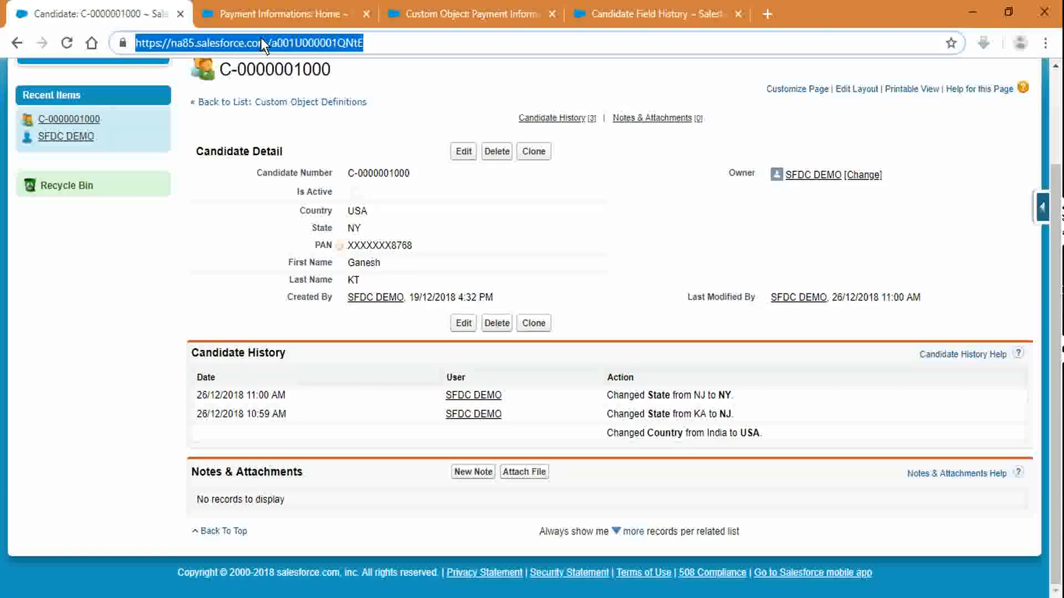
{"action": "key", "text": "Return"}
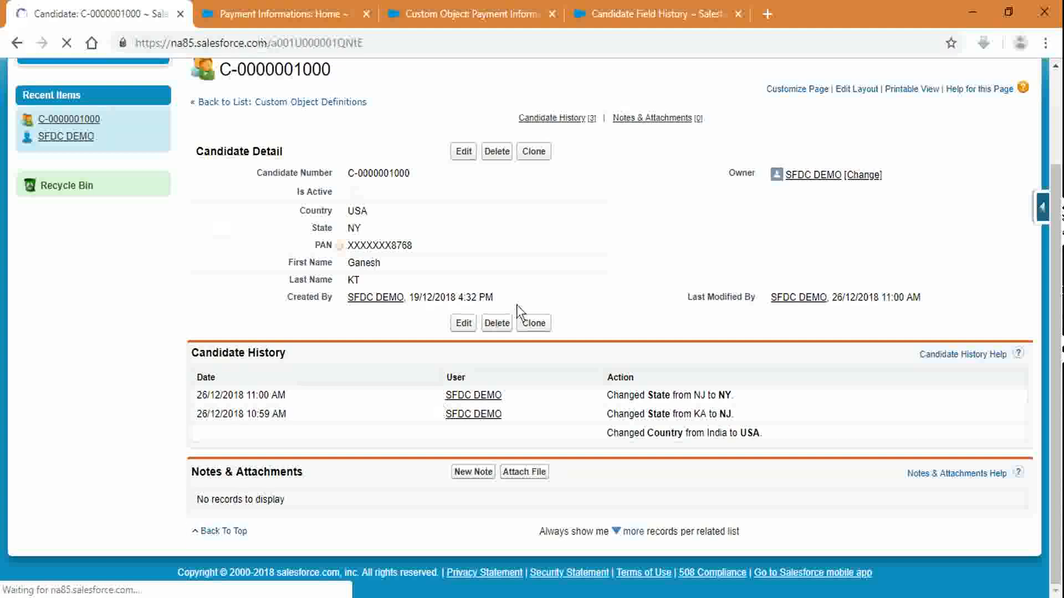
{"action": "scroll", "coordinate": [521, 342], "scroll_direction": "down", "scroll_amount": 3}
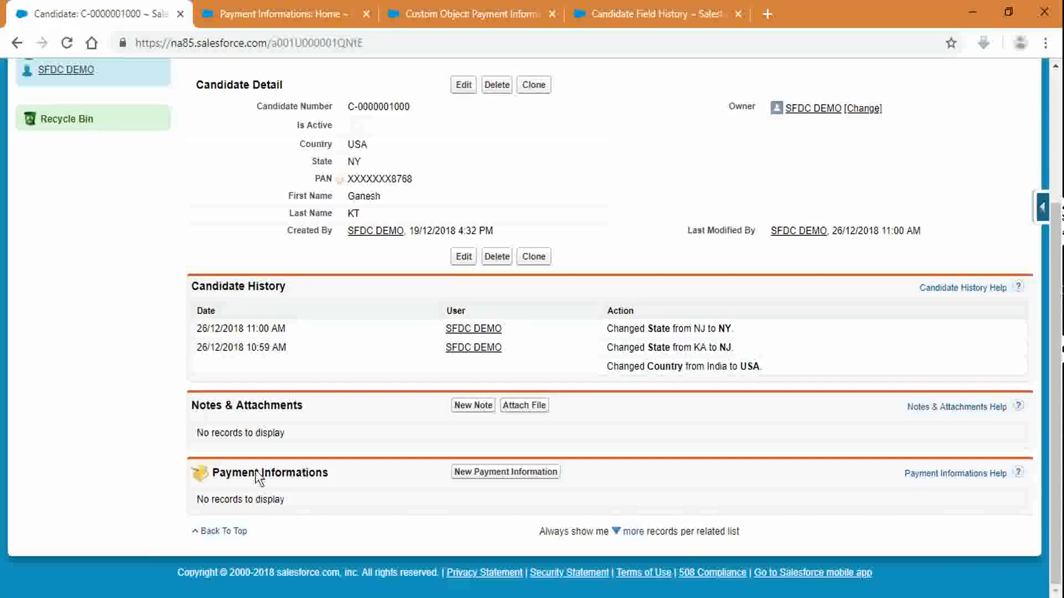
{"action": "left_click", "coordinate": [238, 8]}
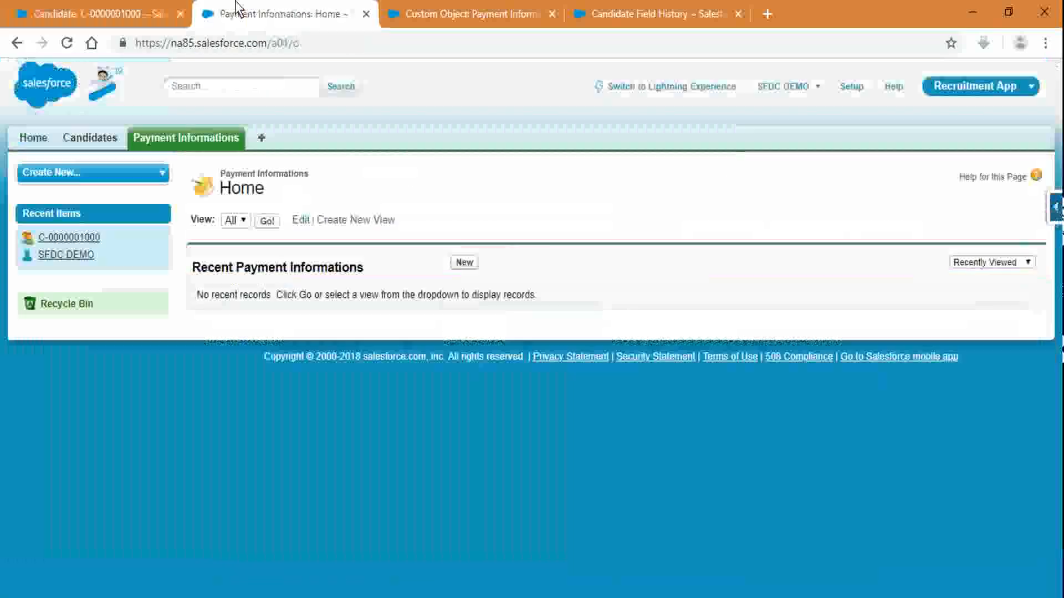
{"action": "left_click", "coordinate": [264, 224]}
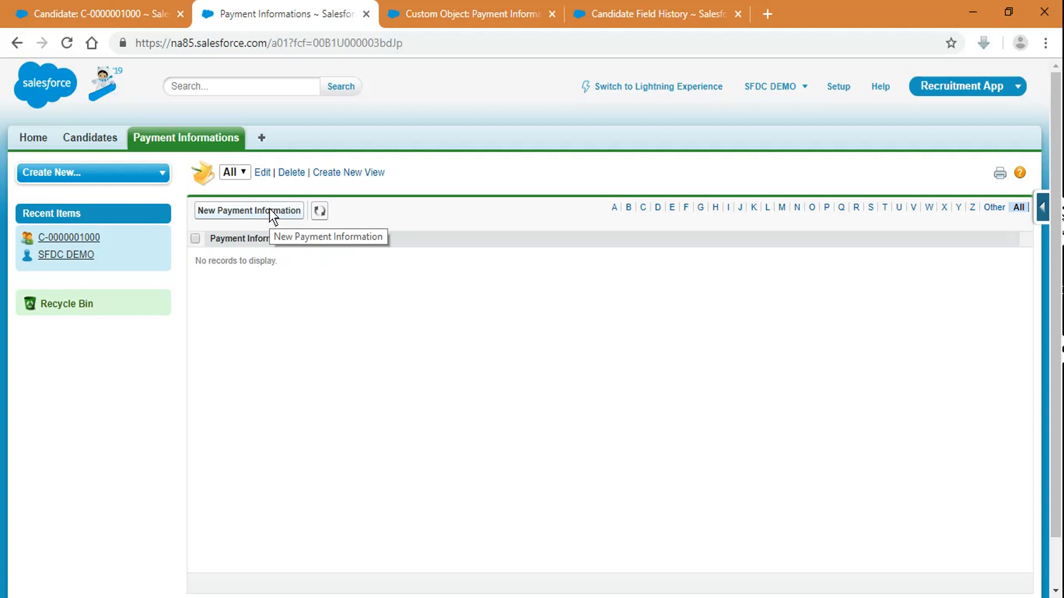
Step: Start a new payment information record with Installment 1 and Installment Amount 1000
{"action": "left_click", "coordinate": [270, 210]}
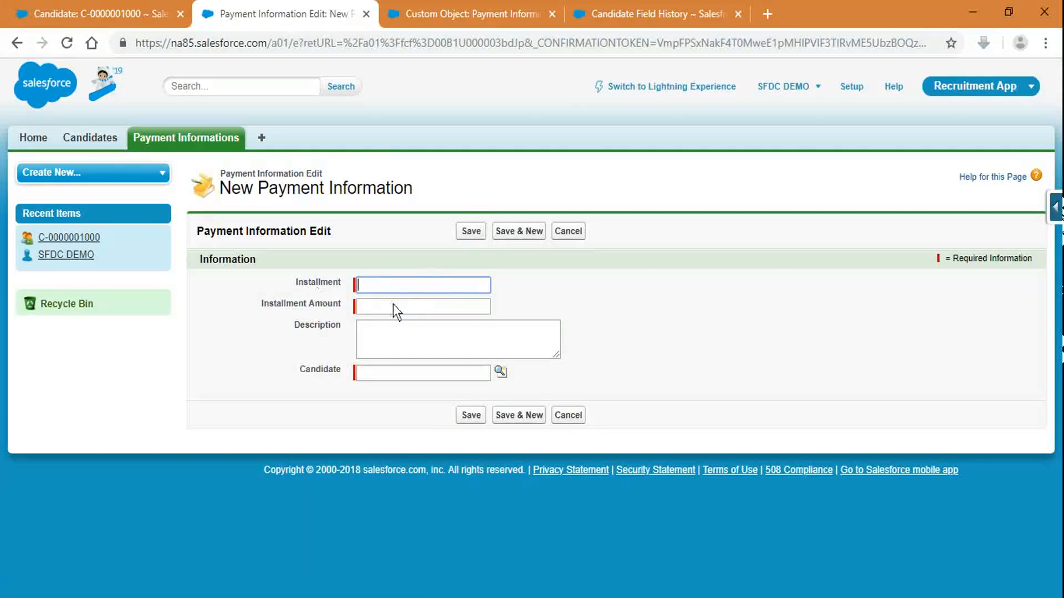
{"action": "left_click", "coordinate": [377, 309]}
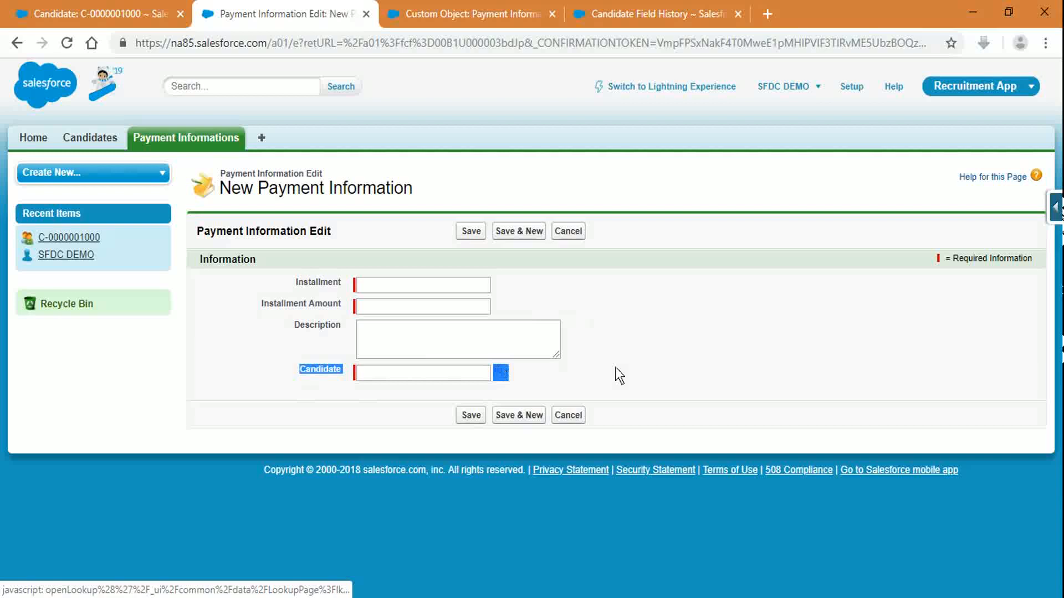
{"action": "left_click", "coordinate": [632, 363]}
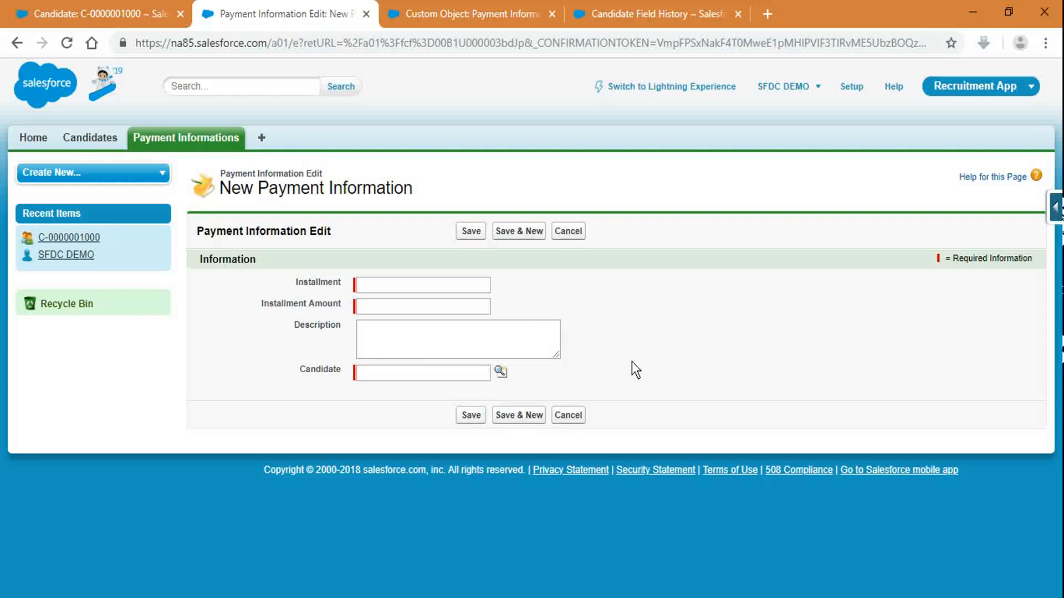
{"action": "left_click", "coordinate": [393, 291]}
{"action": "type", "text": "1"}
{"action": "left_click", "coordinate": [399, 314]}
{"action": "type", "text": "1000"}
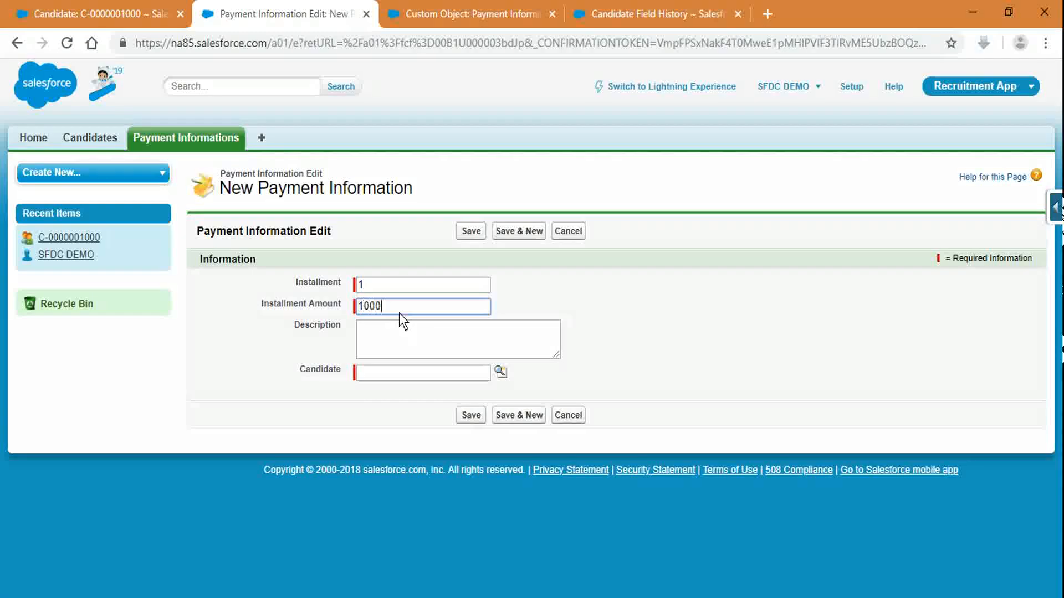
{"action": "left_click", "coordinate": [723, 334]}
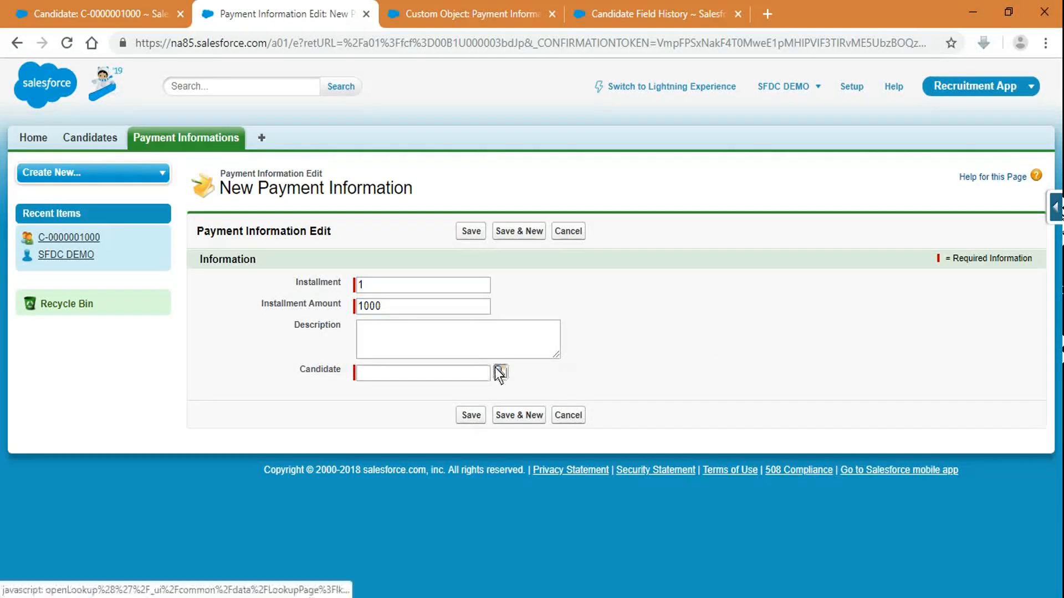
{"action": "left_click", "coordinate": [497, 369]}
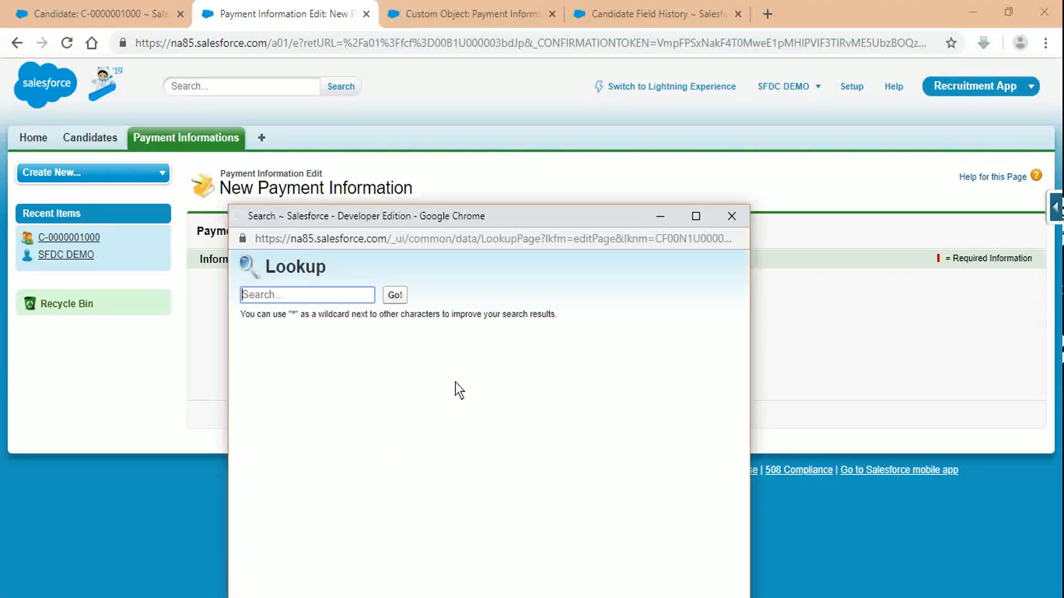
{"action": "left_click", "coordinate": [262, 410]}
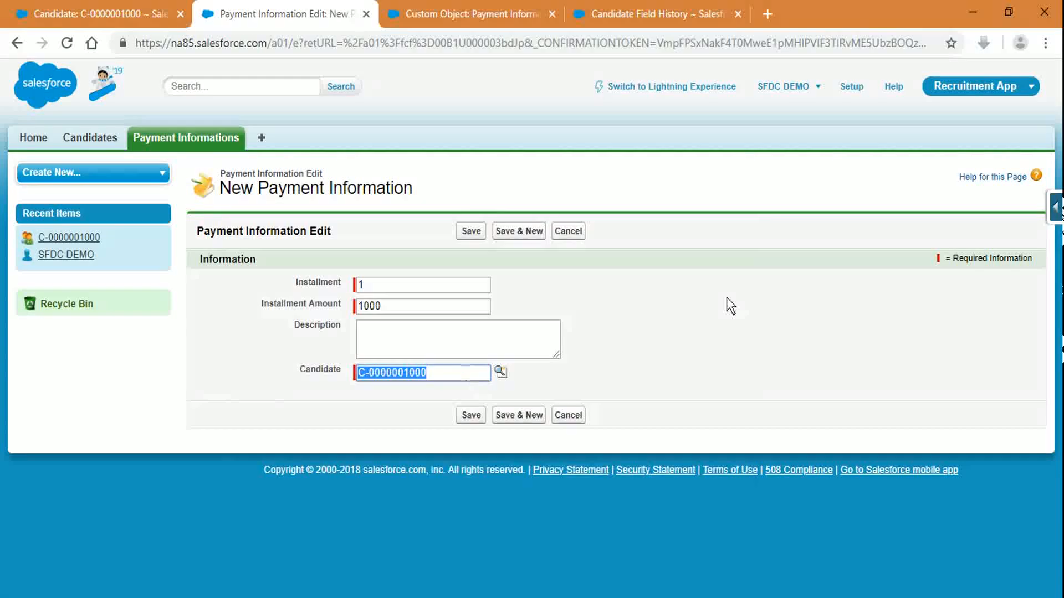
{"action": "left_click", "coordinate": [469, 233]}
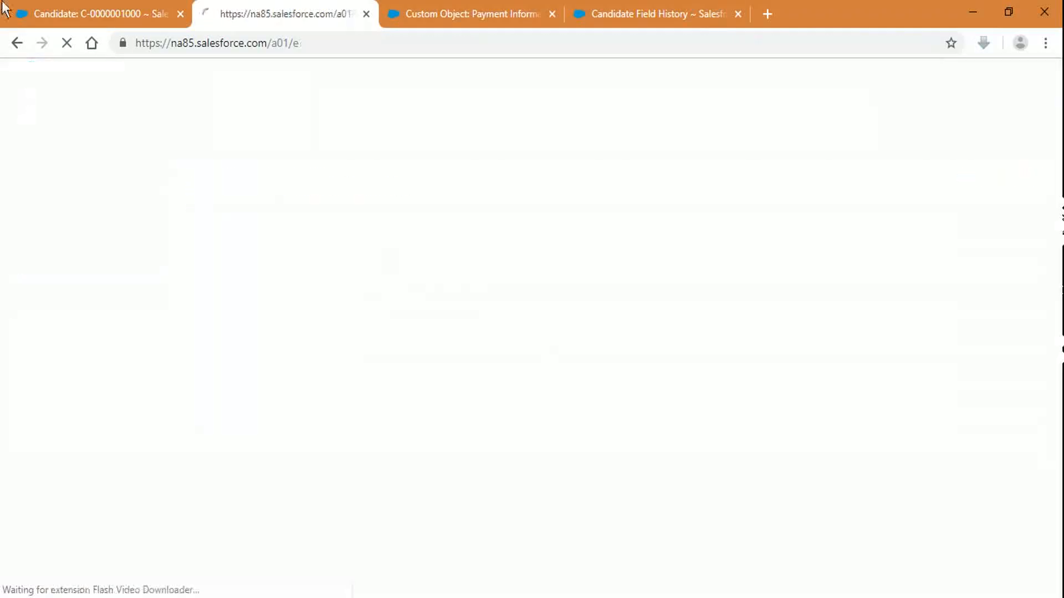
{"action": "left_click", "coordinate": [98, 5]}
{"action": "scroll", "coordinate": [707, 200], "scroll_direction": "up", "scroll_amount": 3}
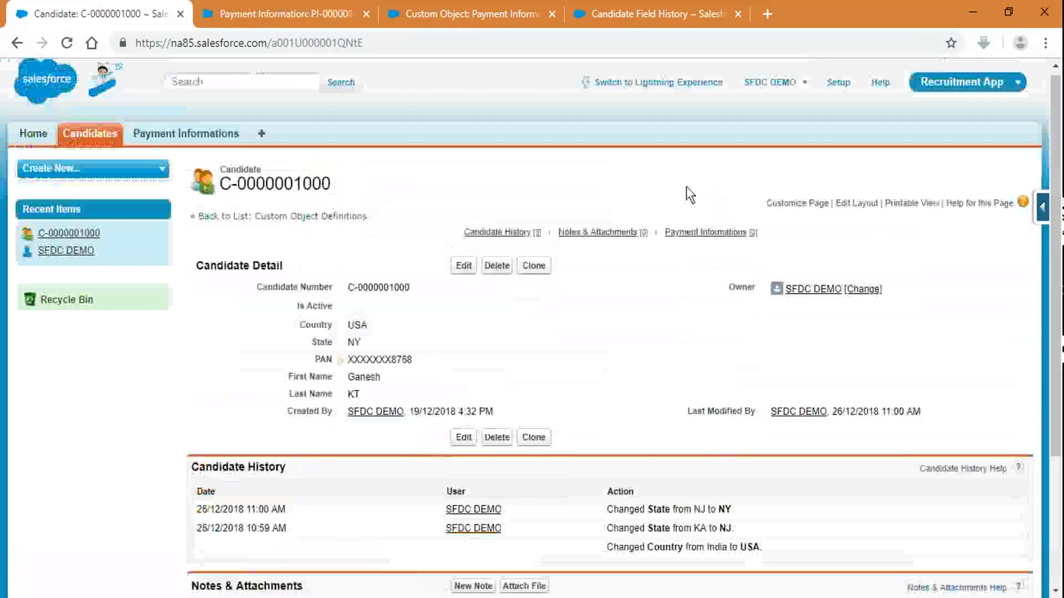
{"action": "left_click", "coordinate": [533, 269]}
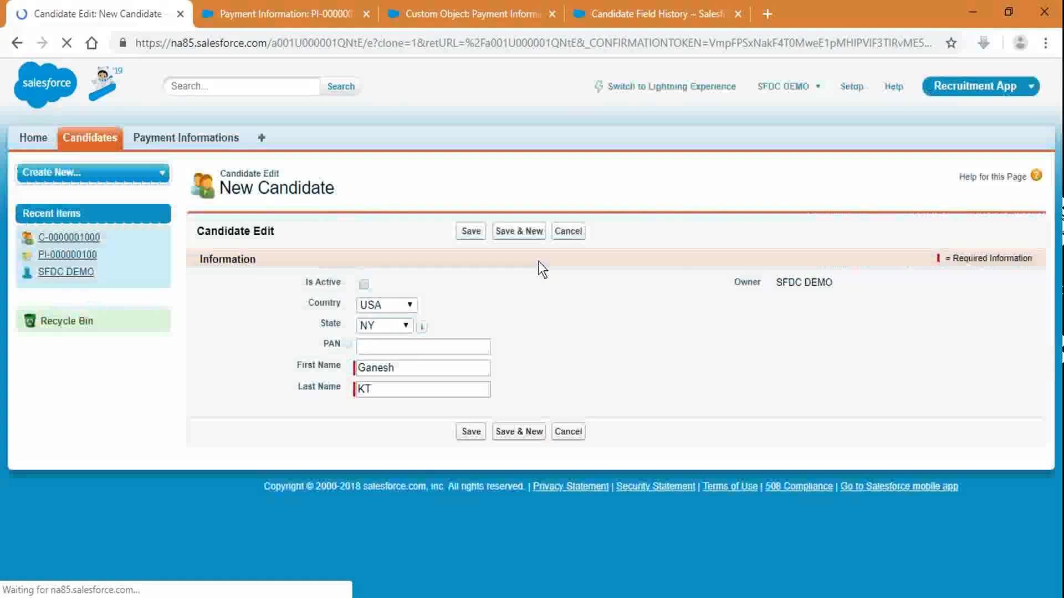
{"action": "left_click", "coordinate": [388, 305]}
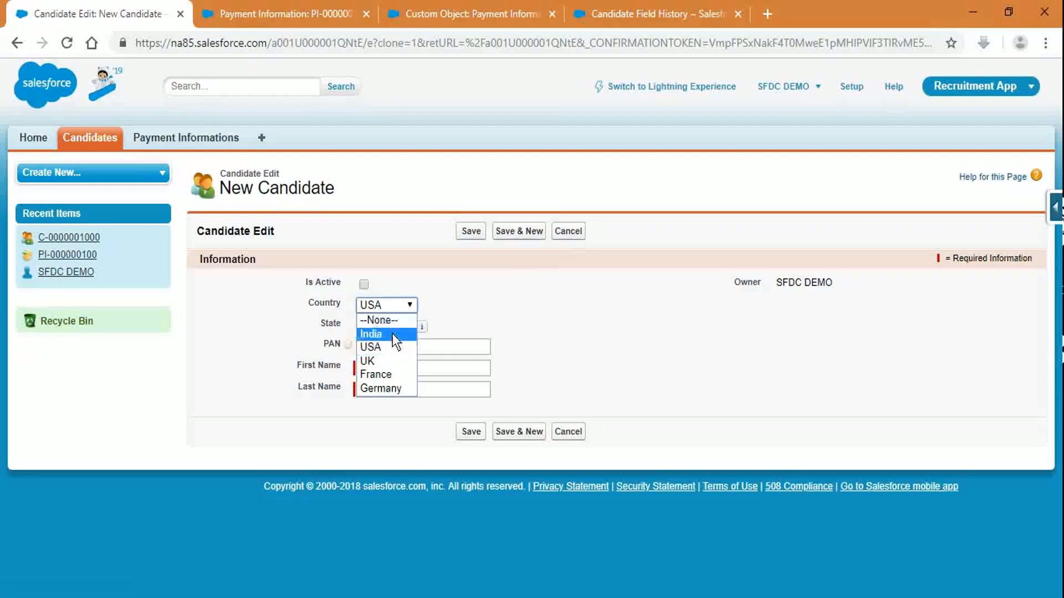
{"action": "left_click", "coordinate": [392, 334]}
{"action": "left_click", "coordinate": [391, 325]}
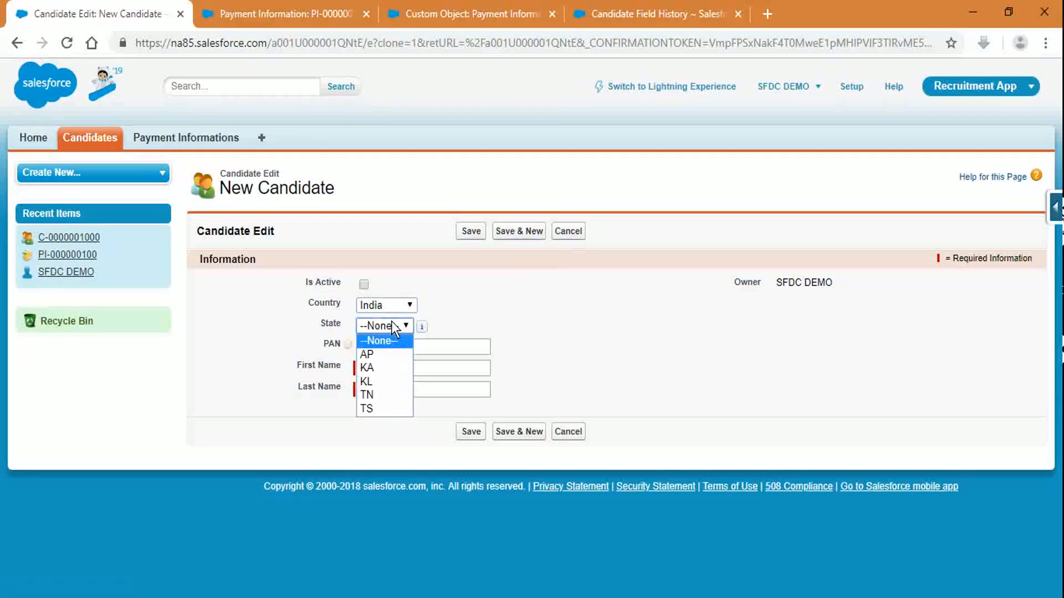
{"action": "left_click", "coordinate": [387, 367]}
{"action": "left_click_drag", "start_coordinate": [402, 367], "coordinate": [339, 361]}
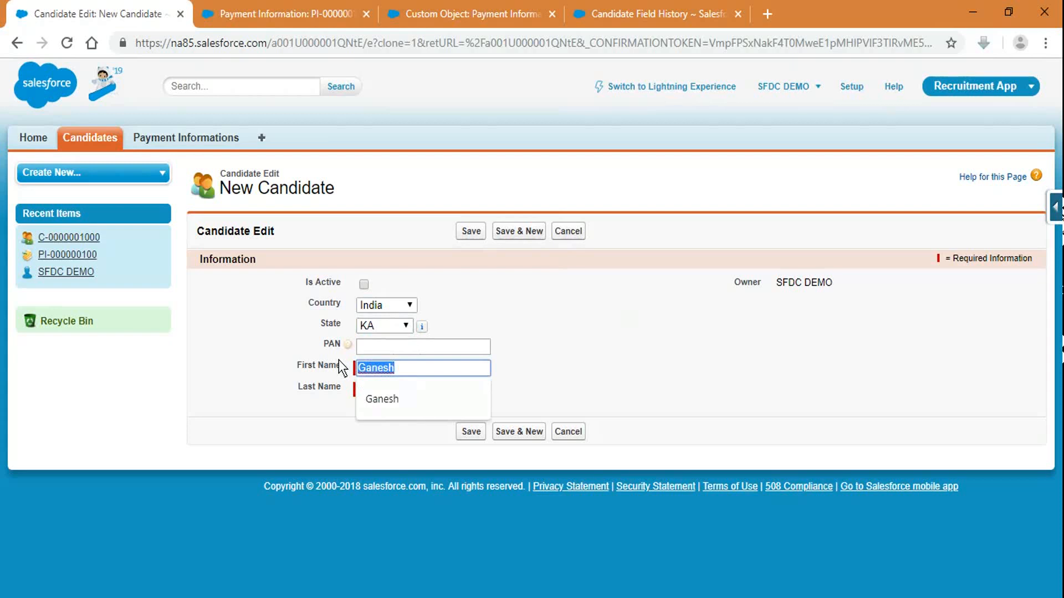
{"action": "type", "text": "Robert"}
{"action": "key", "text": "Tab"}
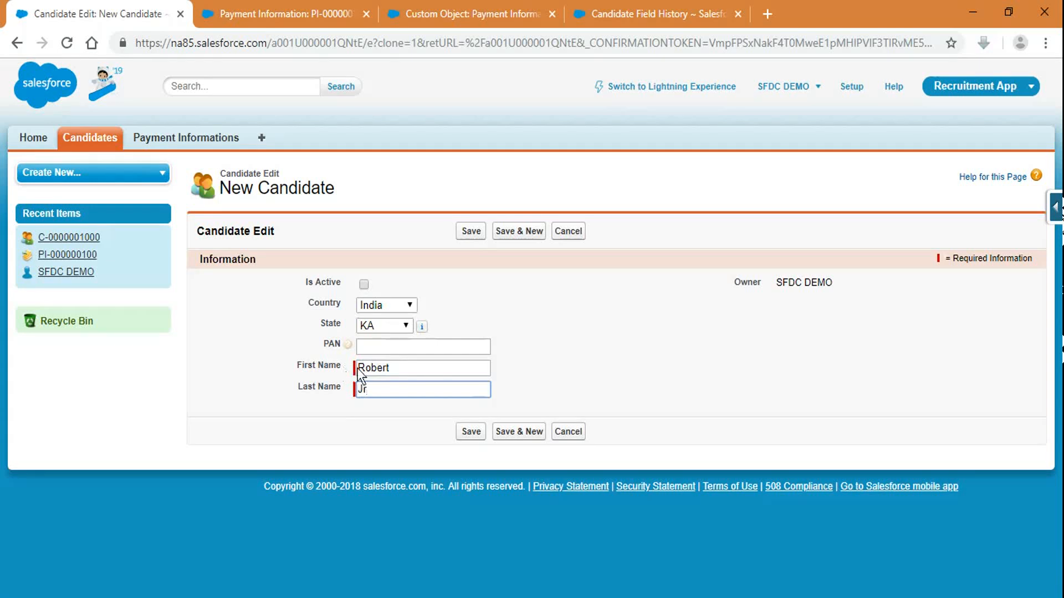
{"action": "left_click", "coordinate": [471, 230]}
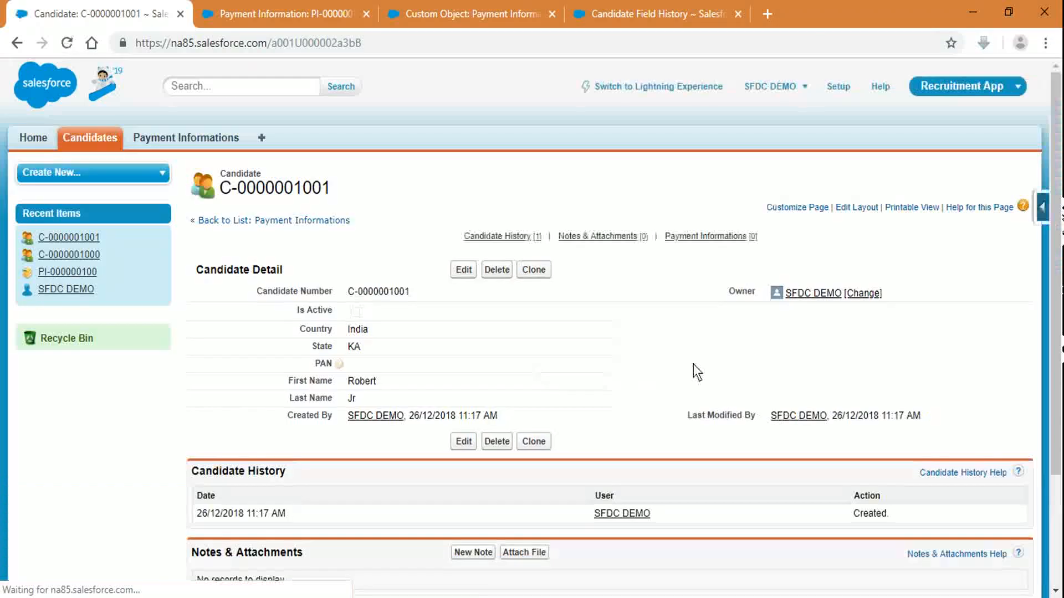
{"action": "scroll", "coordinate": [757, 337], "scroll_direction": "down", "scroll_amount": 1}
{"action": "scroll", "coordinate": [757, 337], "scroll_direction": "down", "scroll_amount": 1}
Step: Reload payment record PI-000000100, open it for editing, and cancel without changes
{"action": "left_click", "coordinate": [335, 11]}
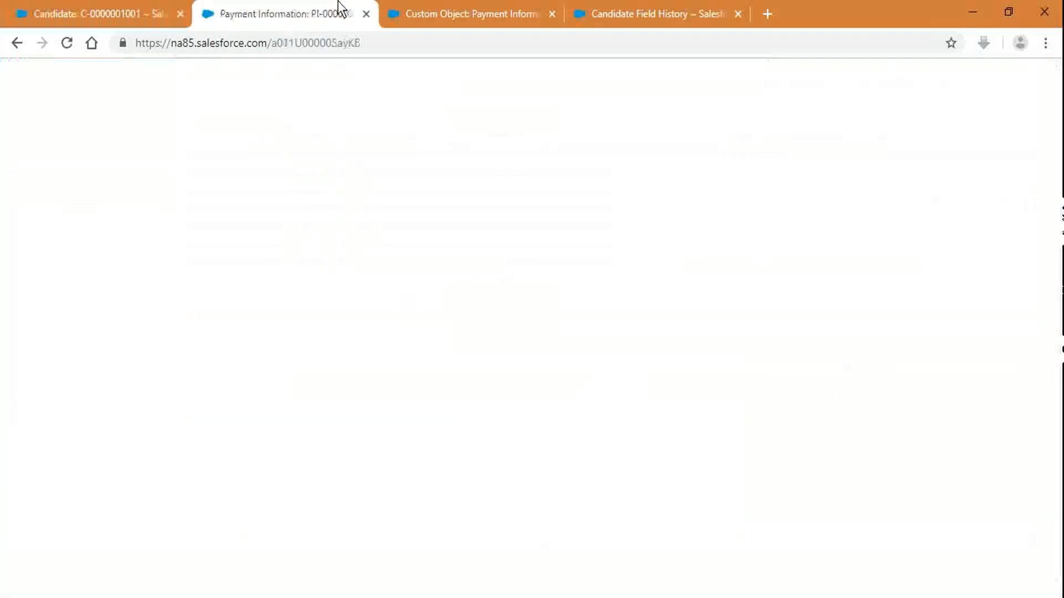
{"action": "left_click", "coordinate": [410, 42]}
{"action": "key", "text": "Return"}
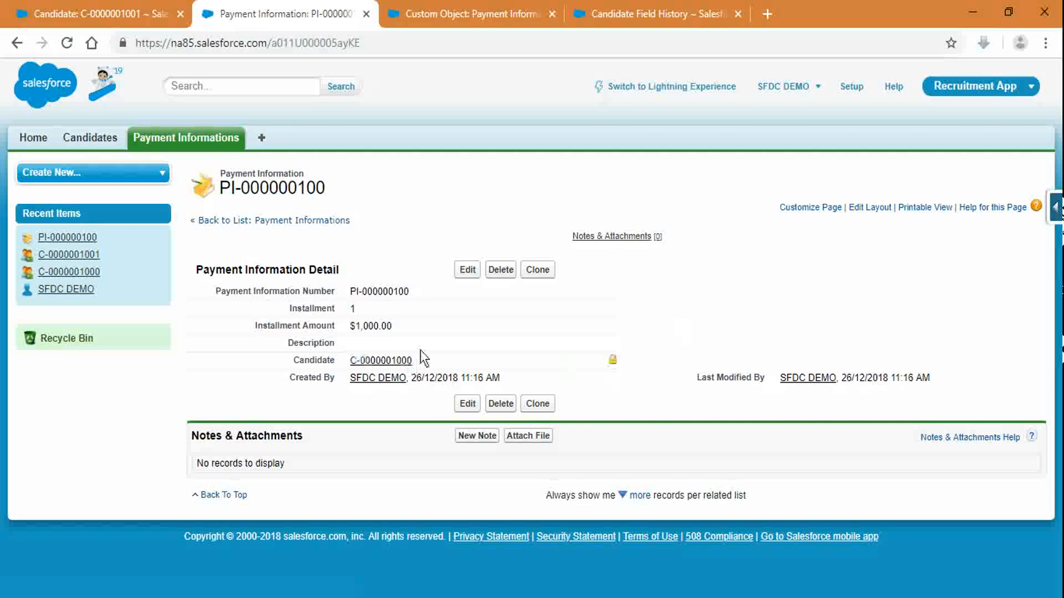
{"action": "left_click", "coordinate": [467, 270]}
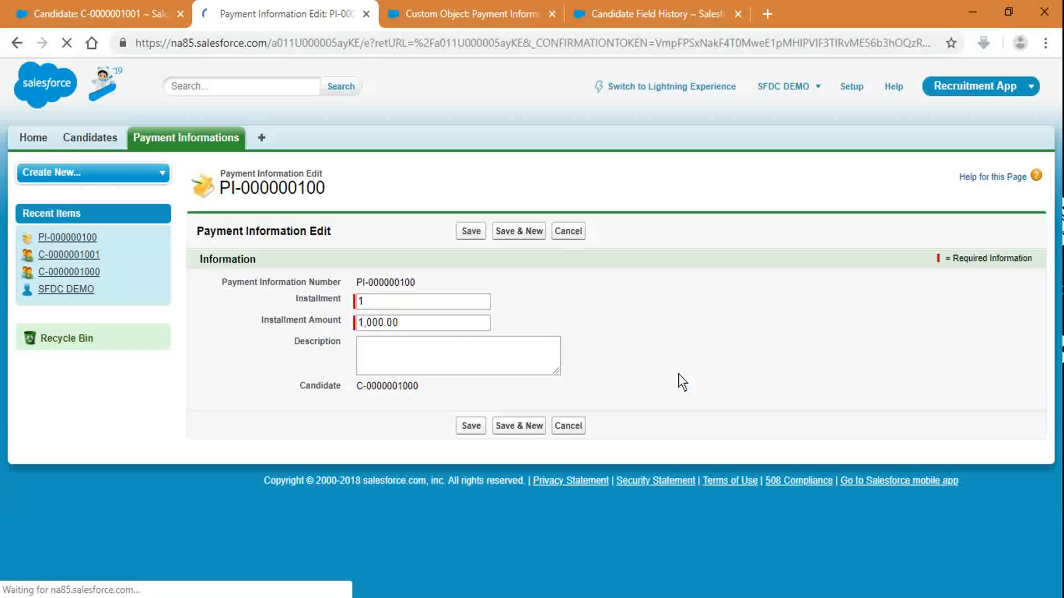
{"action": "left_click_drag", "start_coordinate": [344, 388], "coordinate": [422, 395]}
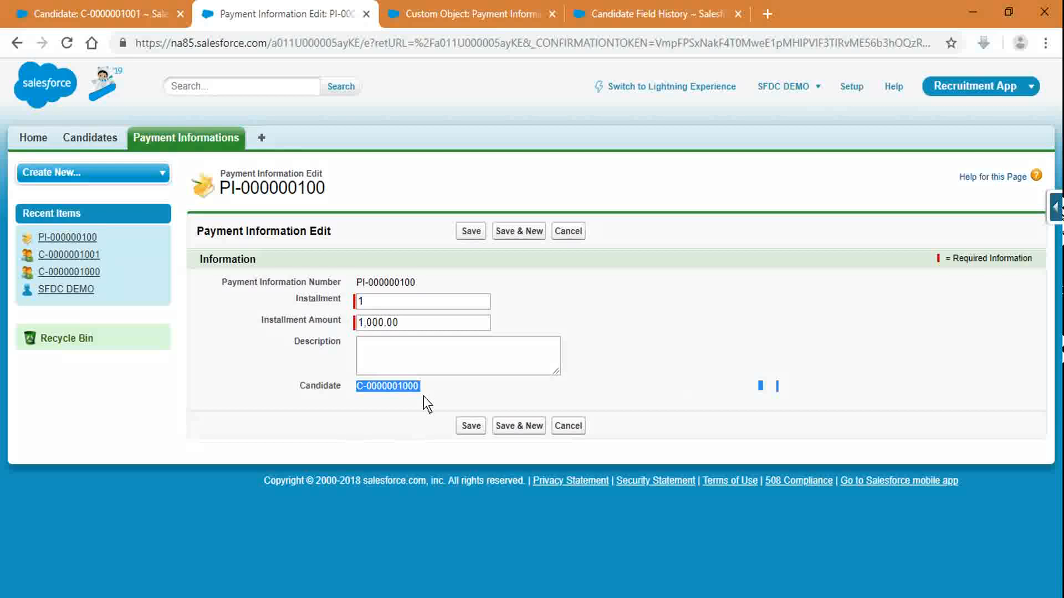
{"action": "left_click", "coordinate": [621, 324]}
{"action": "left_click", "coordinate": [581, 232]}
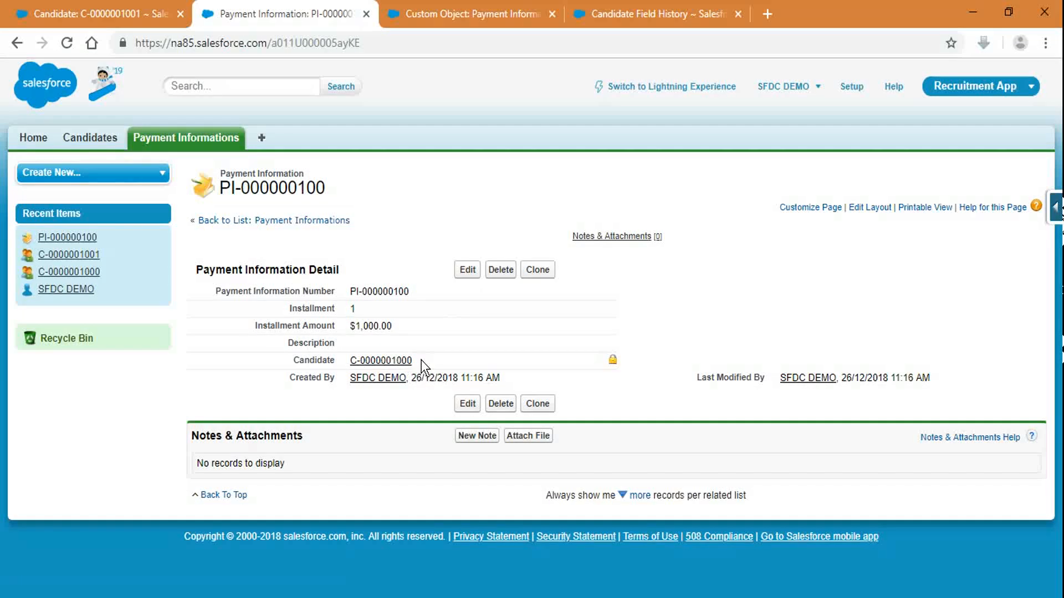
{"action": "left_click_drag", "start_coordinate": [414, 360], "coordinate": [350, 356]}
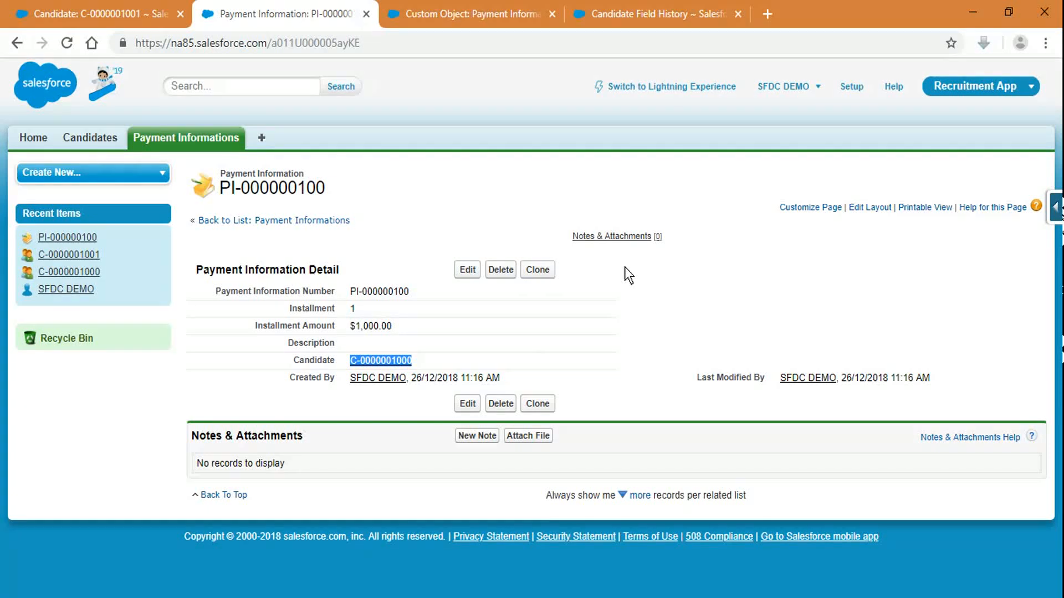
{"action": "left_click", "coordinate": [666, 317]}
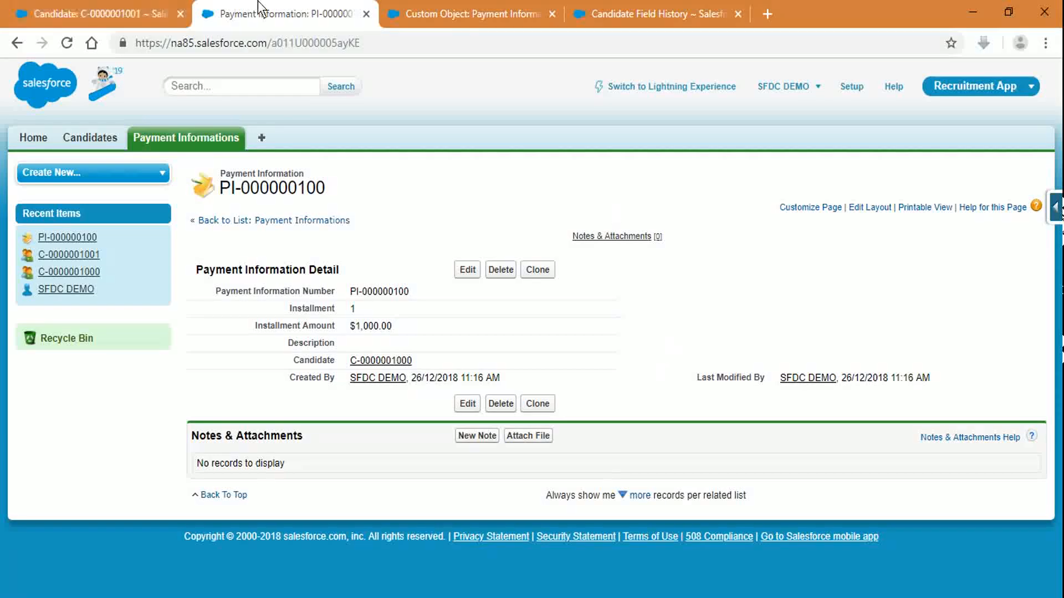
{"action": "left_click", "coordinate": [648, 1]}
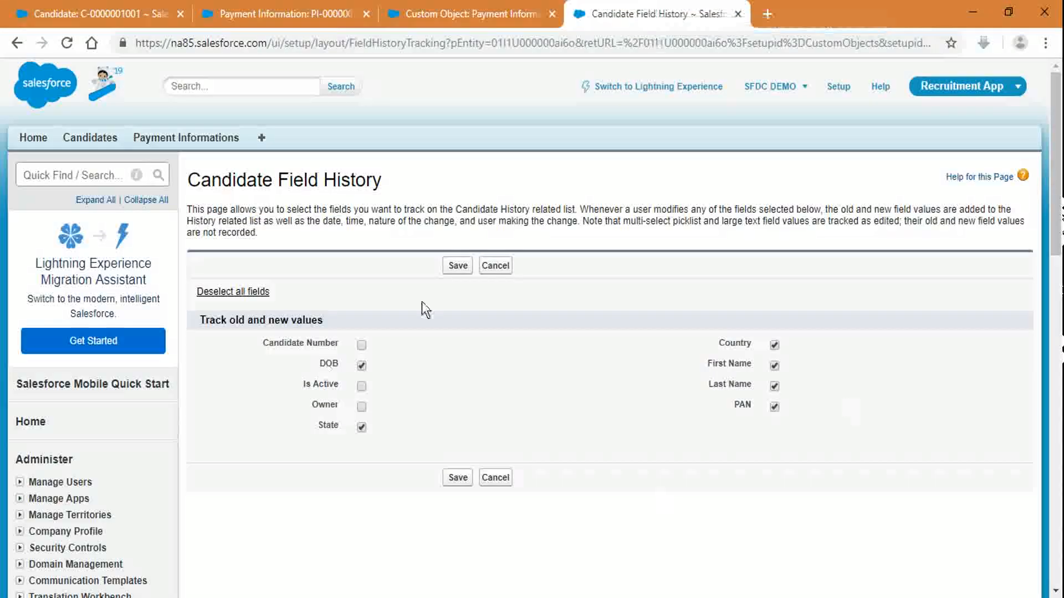
Step: Cancel Field History and start a new custom field from Candidate's Custom Fields & Relationships
{"action": "left_click", "coordinate": [498, 266]}
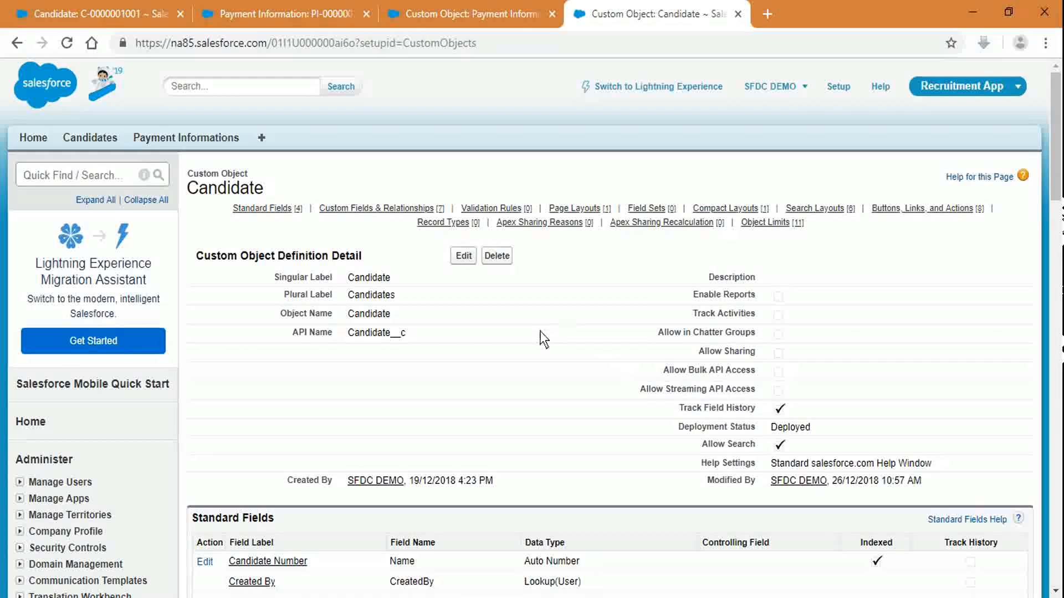
{"action": "scroll", "coordinate": [540, 331], "scroll_direction": "down", "scroll_amount": 9}
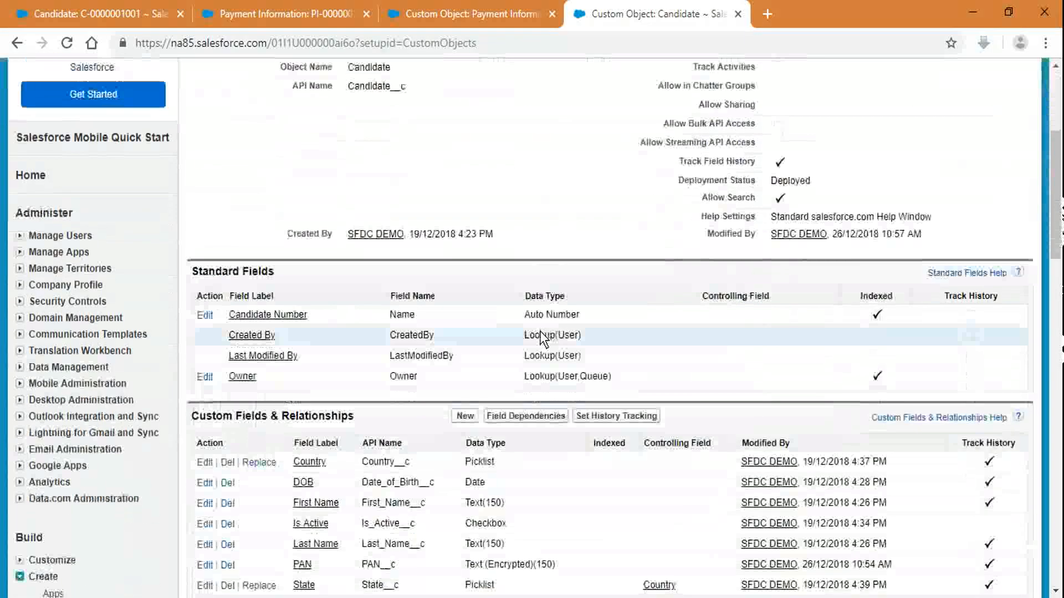
{"action": "left_click", "coordinate": [466, 169]}
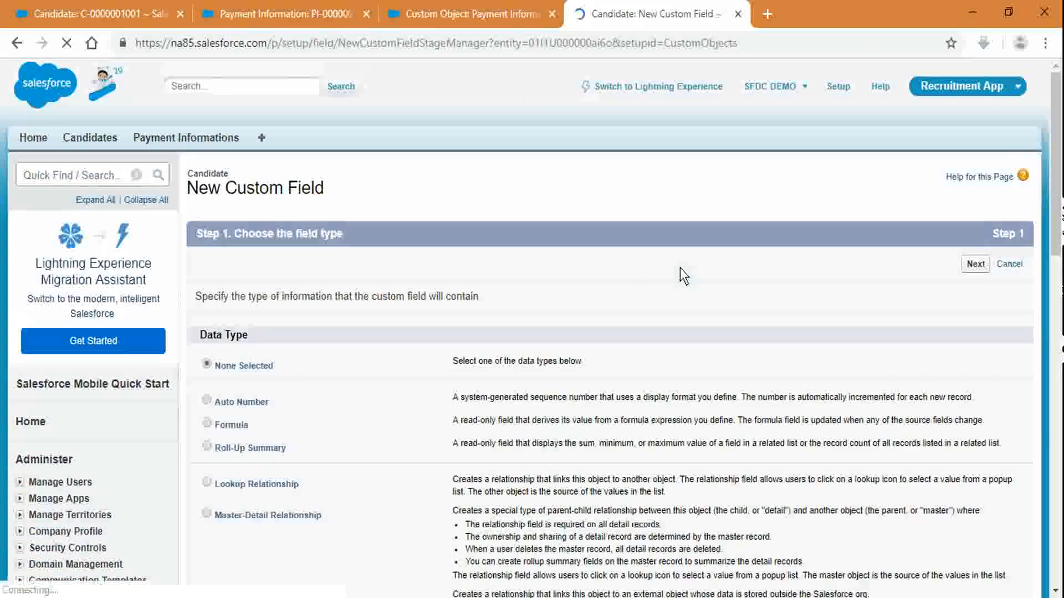
Step: Choose a Lookup Relationship field related to Account and fill in its label and name
{"action": "scroll", "coordinate": [306, 391], "scroll_direction": "down", "scroll_amount": 3}
{"action": "left_click", "coordinate": [290, 321]}
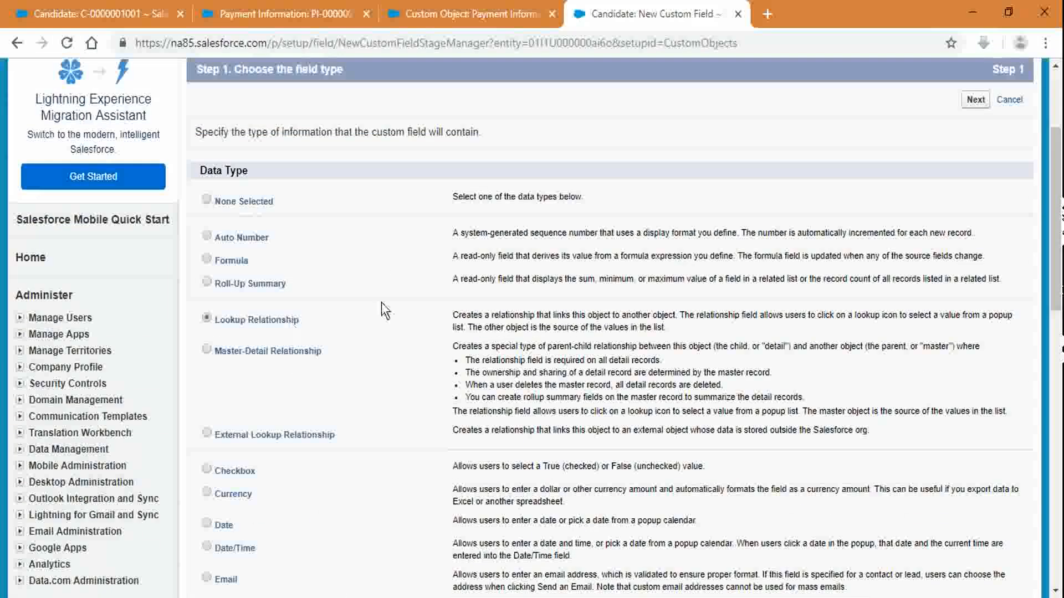
{"action": "left_click", "coordinate": [969, 104]}
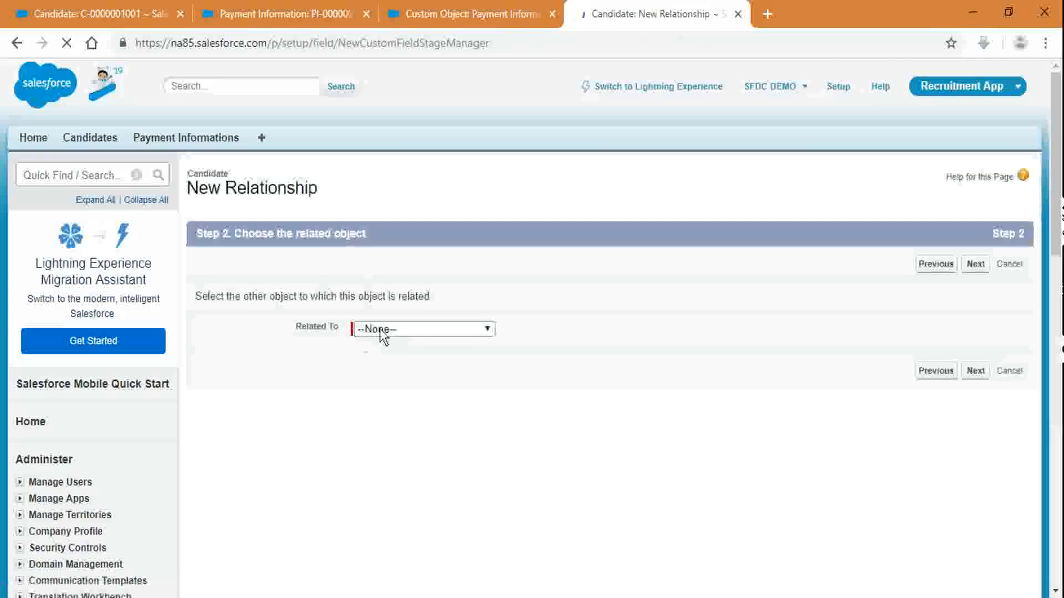
{"action": "left_click", "coordinate": [383, 331]}
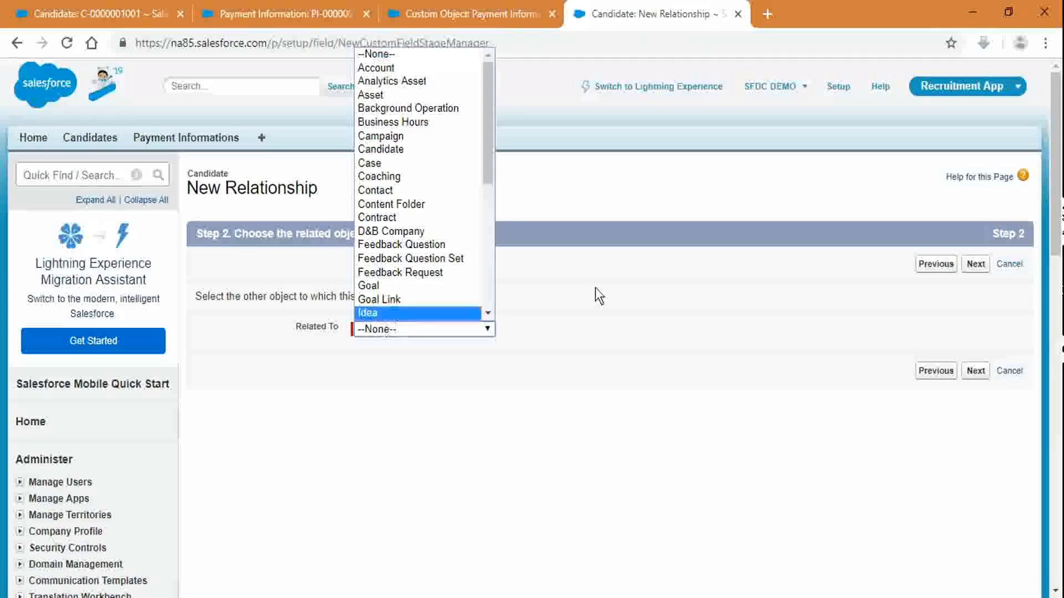
{"action": "key", "text": "Down"}
{"action": "key", "text": "Return"}
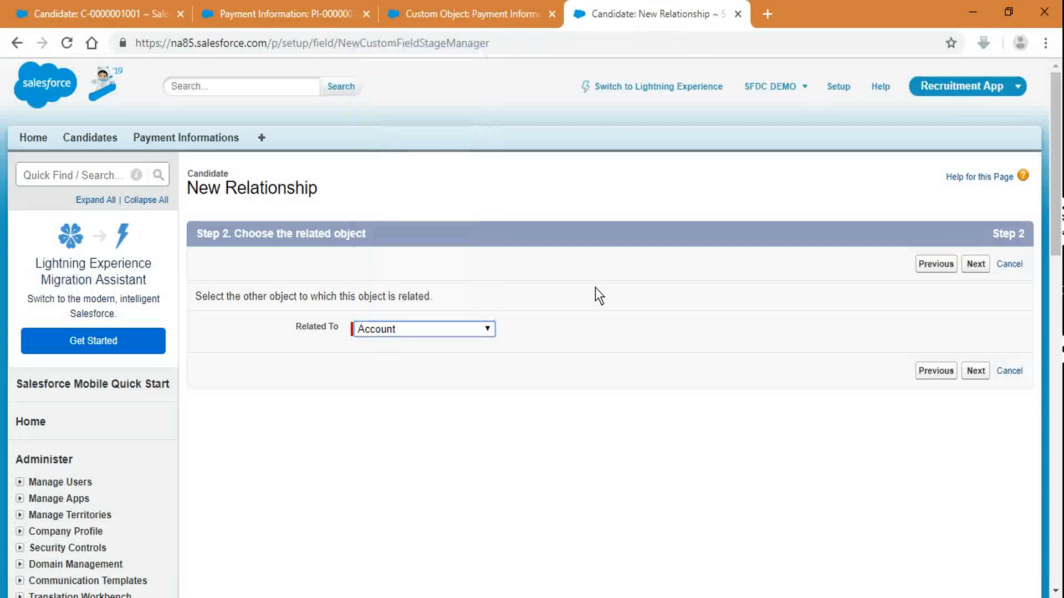
{"action": "left_click", "coordinate": [963, 268]}
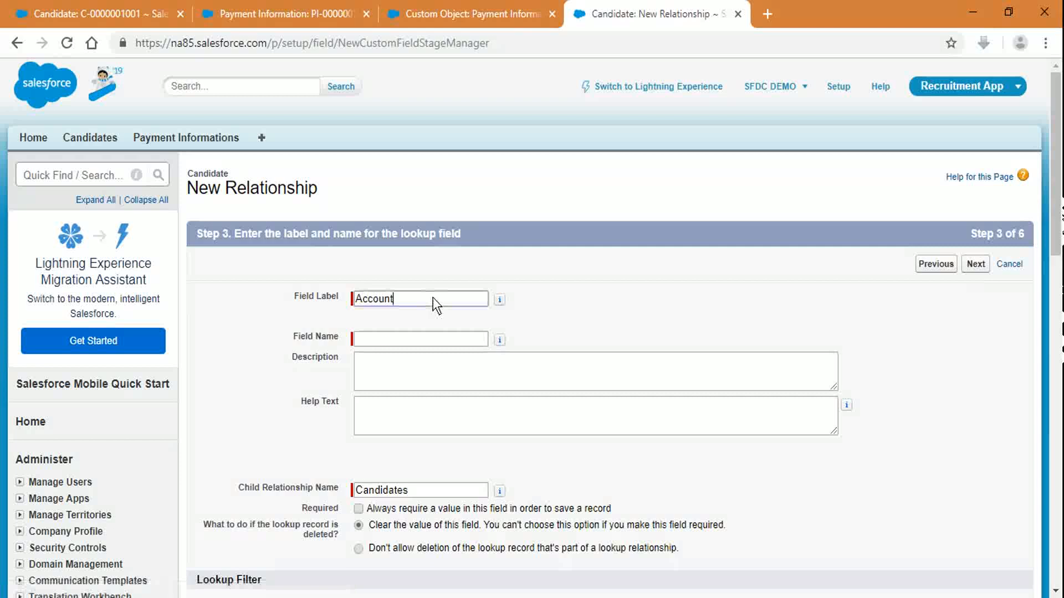
{"action": "key", "text": "Tab"}
{"action": "scroll", "coordinate": [1009, 312], "scroll_direction": "down", "scroll_amount": 7}
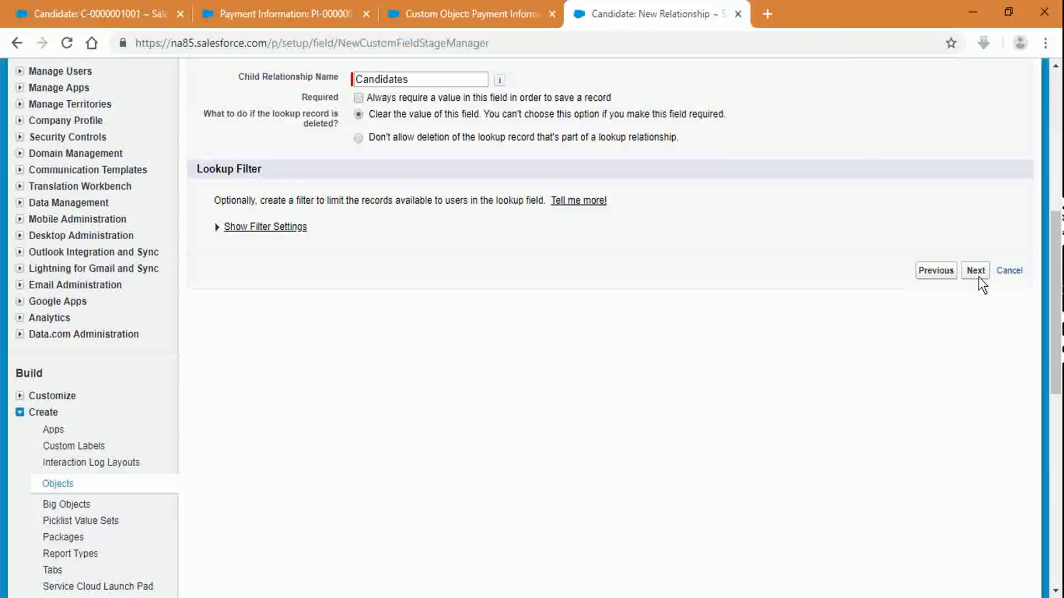
{"action": "scroll", "coordinate": [407, 241], "scroll_direction": "up", "scroll_amount": 5}
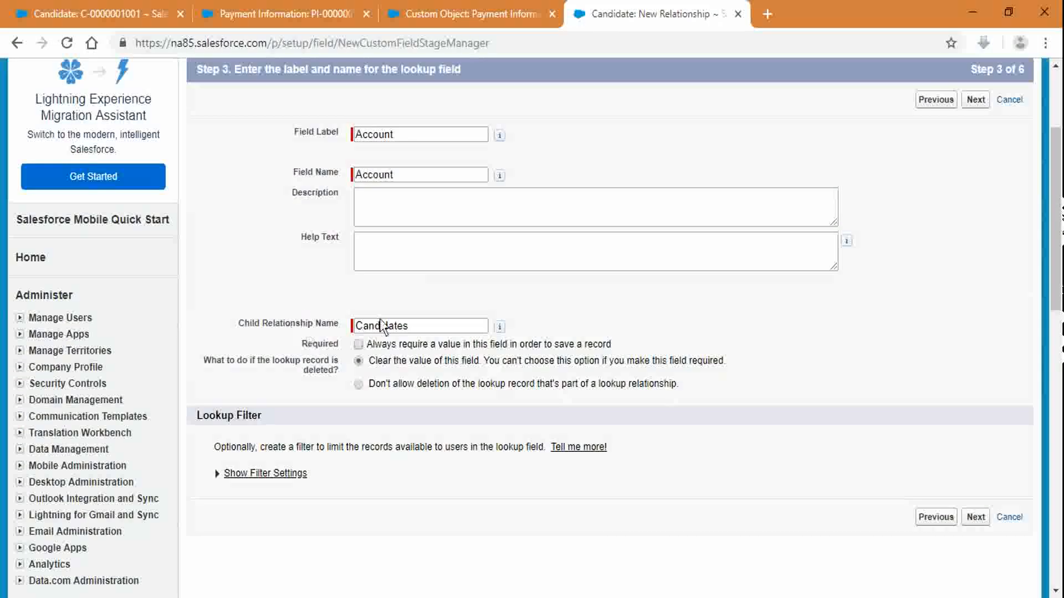
{"action": "left_click", "coordinate": [973, 515]}
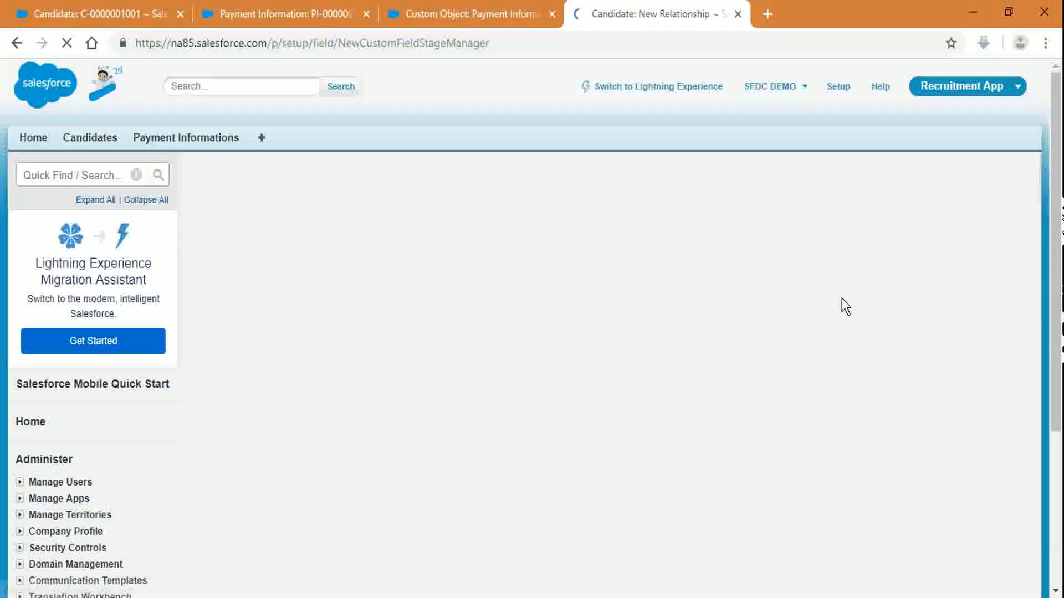
Step: Make the Account lookup visible only to Standard User and System Administrator
{"action": "scroll", "coordinate": [610, 482], "scroll_direction": "down", "scroll_amount": 5}
{"action": "scroll", "coordinate": [744, 465], "scroll_direction": "down", "scroll_amount": 7}
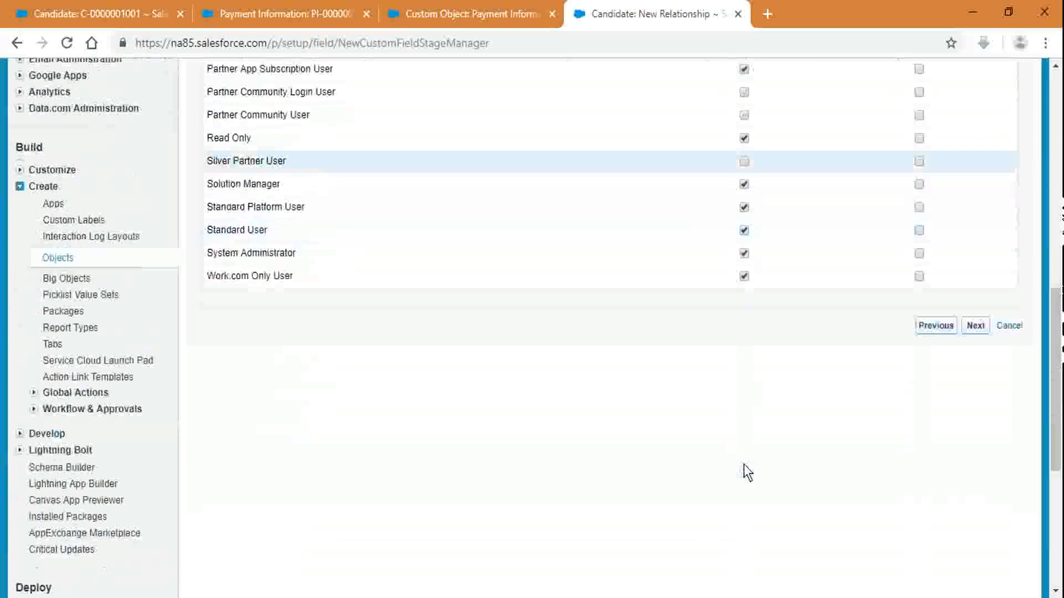
{"action": "scroll", "coordinate": [744, 463], "scroll_direction": "up", "scroll_amount": 12}
{"action": "left_click", "coordinate": [730, 326]}
{"action": "left_click", "coordinate": [730, 325]}
{"action": "scroll", "coordinate": [751, 369], "scroll_direction": "down", "scroll_amount": 9}
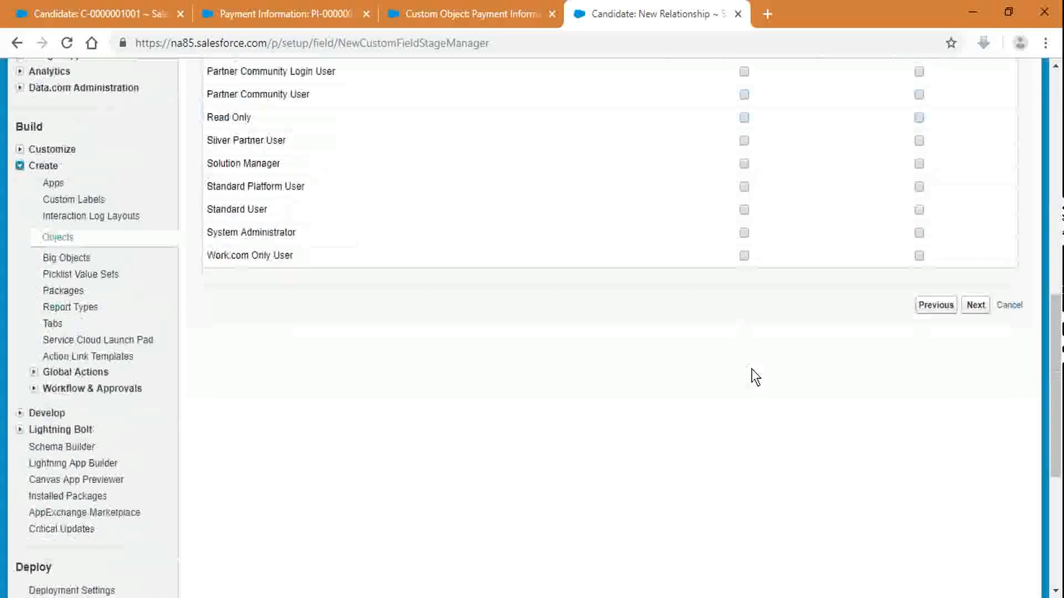
{"action": "left_click", "coordinate": [744, 210]}
{"action": "left_click", "coordinate": [745, 233]}
{"action": "scroll", "coordinate": [803, 271], "scroll_direction": "up", "scroll_amount": 8}
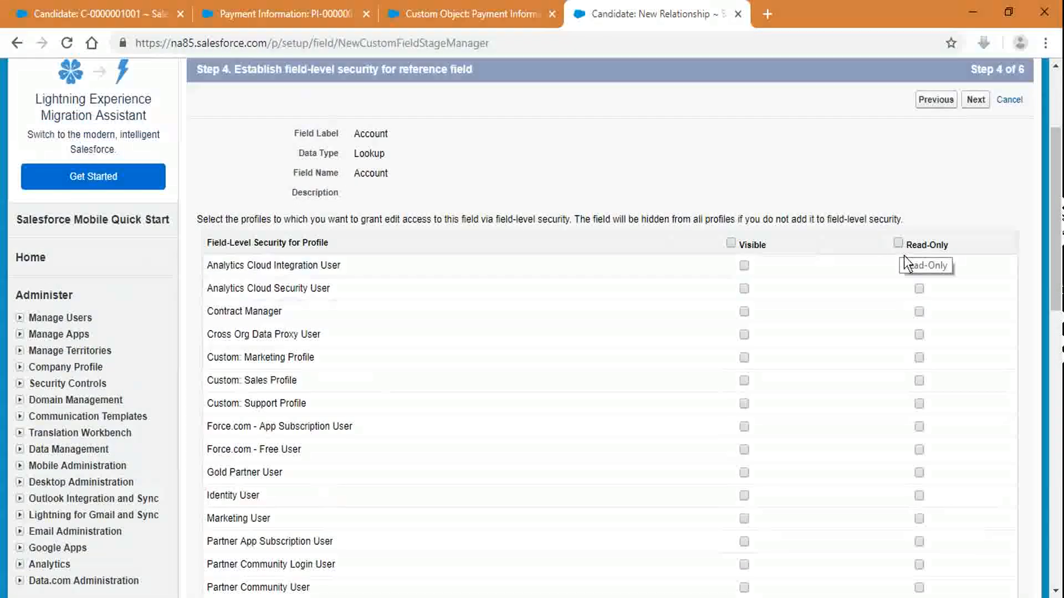
{"action": "left_click", "coordinate": [978, 101]}
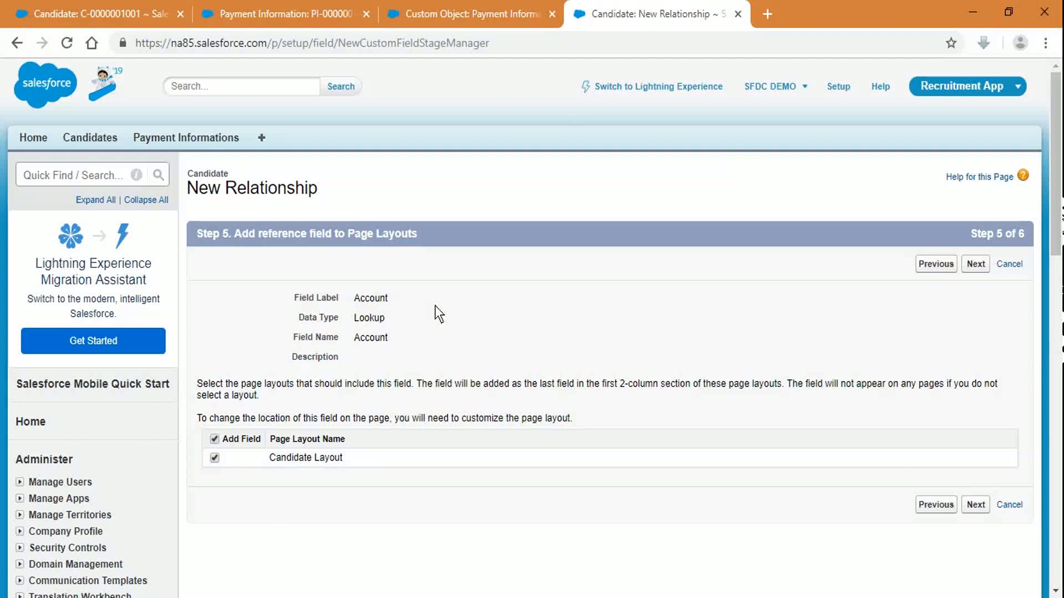
Step: Keep the default page layouts and Candidates related list on Account layouts, and save the field
{"action": "left_click", "coordinate": [981, 269]}
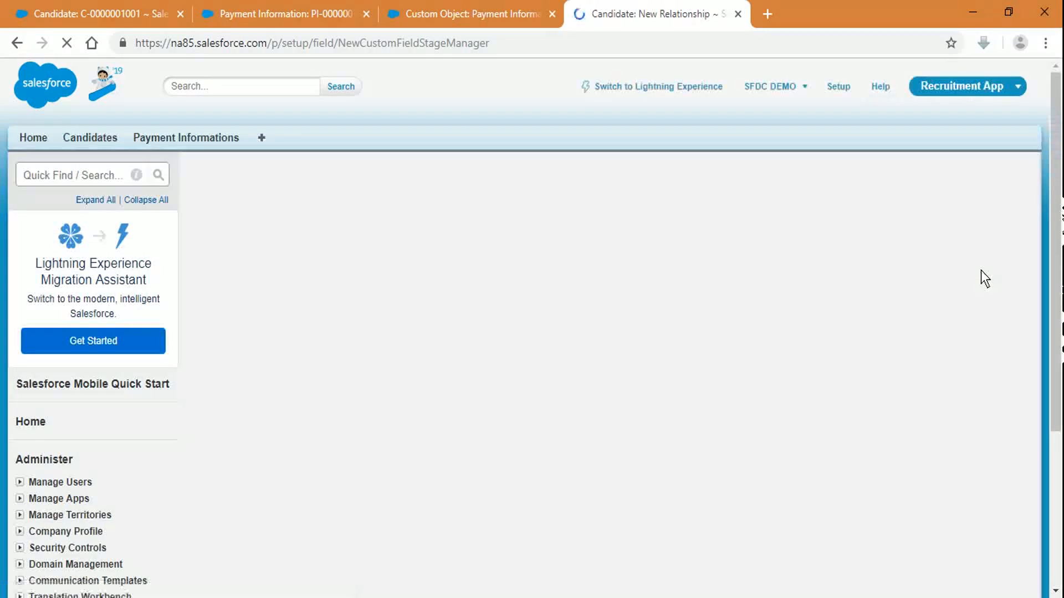
{"action": "scroll", "coordinate": [830, 352], "scroll_direction": "down", "scroll_amount": 1}
{"action": "scroll", "coordinate": [830, 351], "scroll_direction": "down", "scroll_amount": 3}
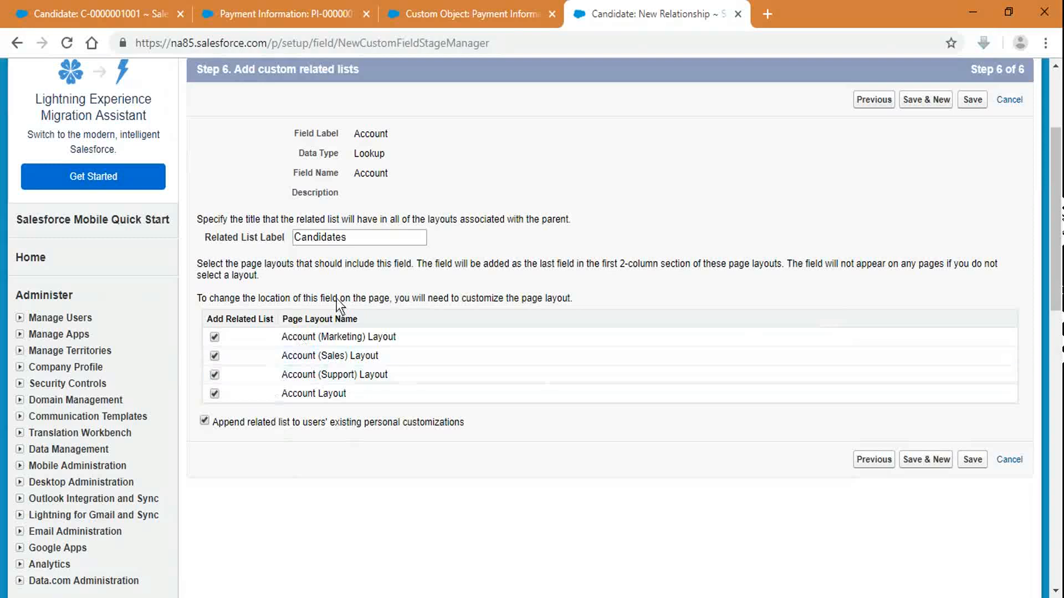
{"action": "left_click_drag", "start_coordinate": [364, 244], "coordinate": [277, 241]}
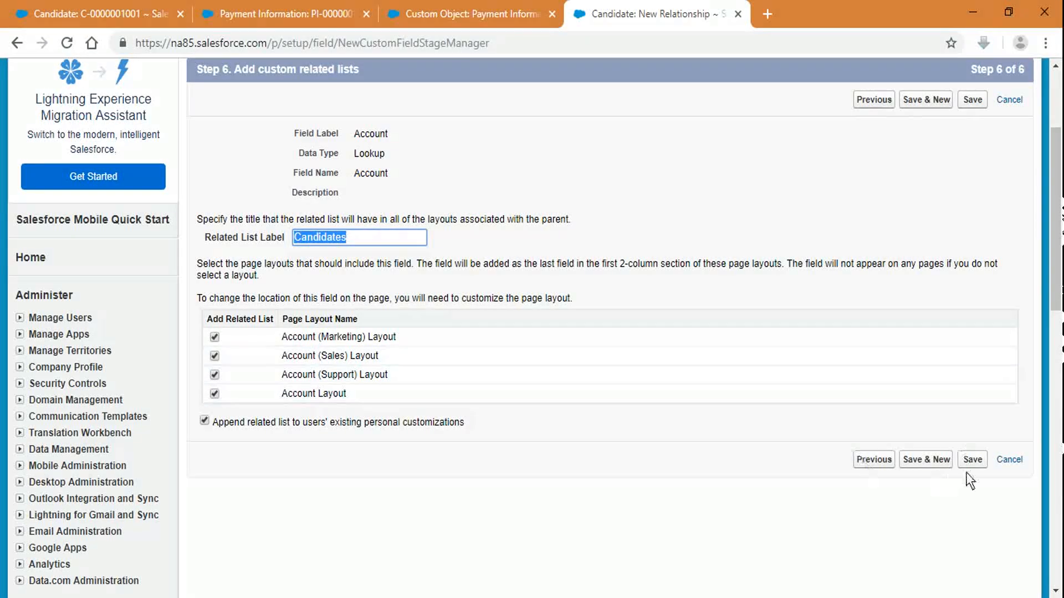
{"action": "left_click", "coordinate": [973, 460]}
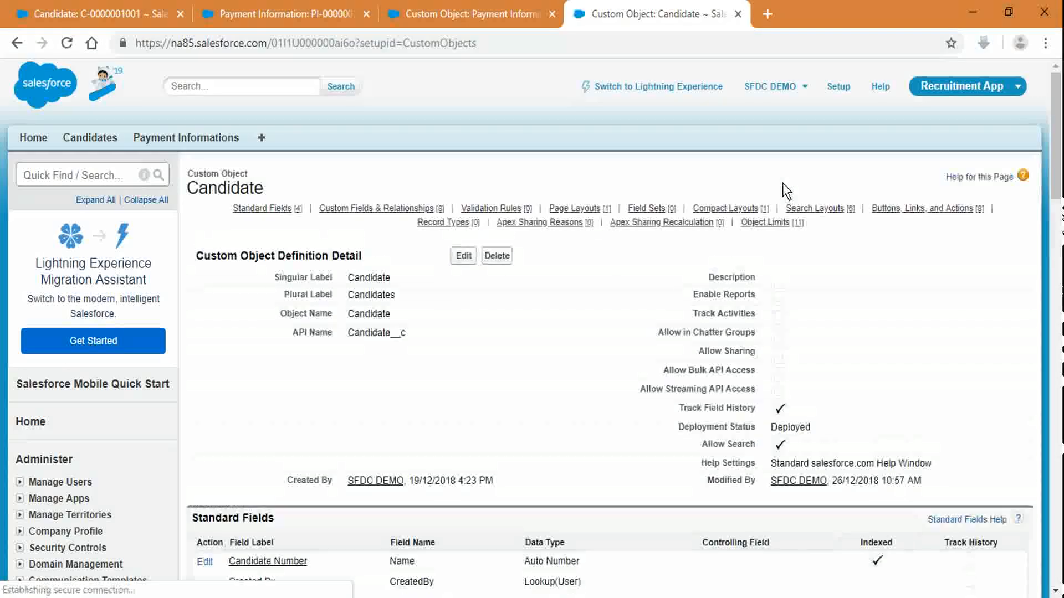
Step: Compare Candidate's Lookup(Account) field with the Payment Information object's fields across setup tabs
{"action": "scroll", "coordinate": [551, 323], "scroll_direction": "down", "scroll_amount": 7}
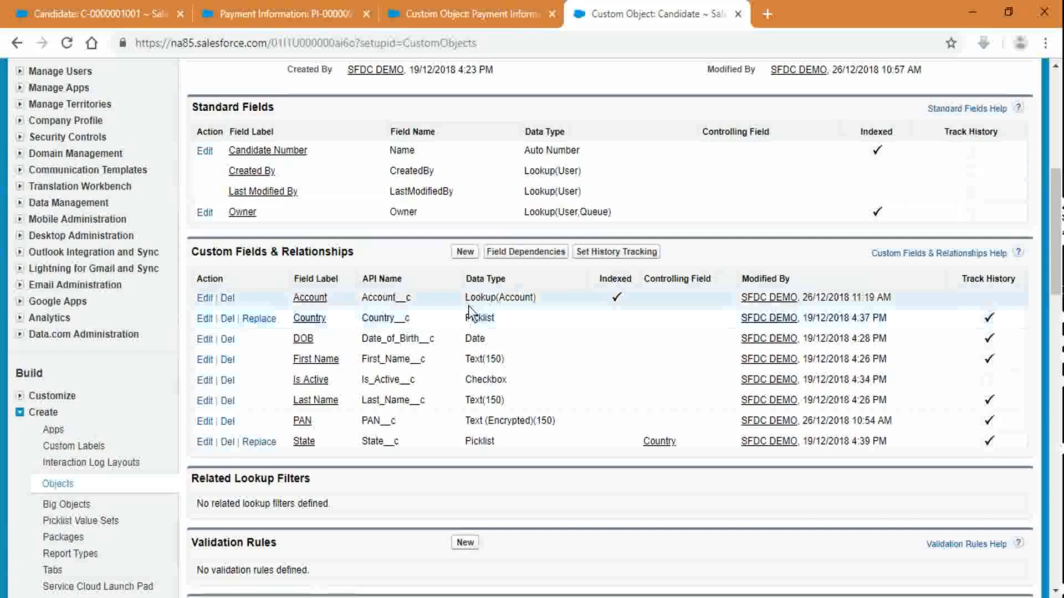
{"action": "left_click_drag", "start_coordinate": [465, 297], "coordinate": [544, 304]}
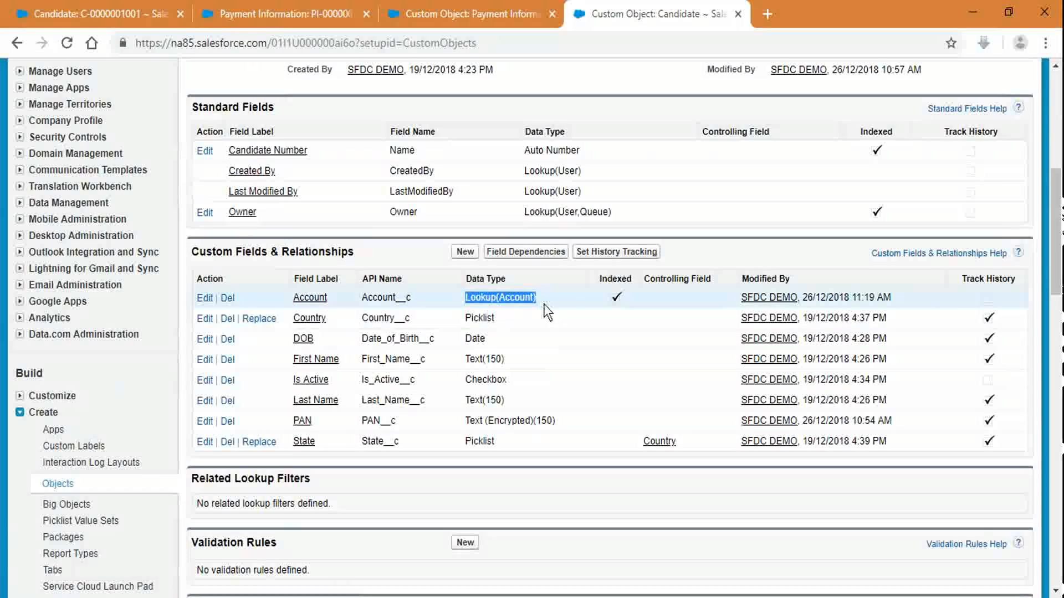
{"action": "left_click", "coordinate": [461, 3]}
{"action": "scroll", "coordinate": [466, 377], "scroll_direction": "up", "scroll_amount": 3}
{"action": "left_click_drag", "start_coordinate": [510, 273], "coordinate": [626, 281]}
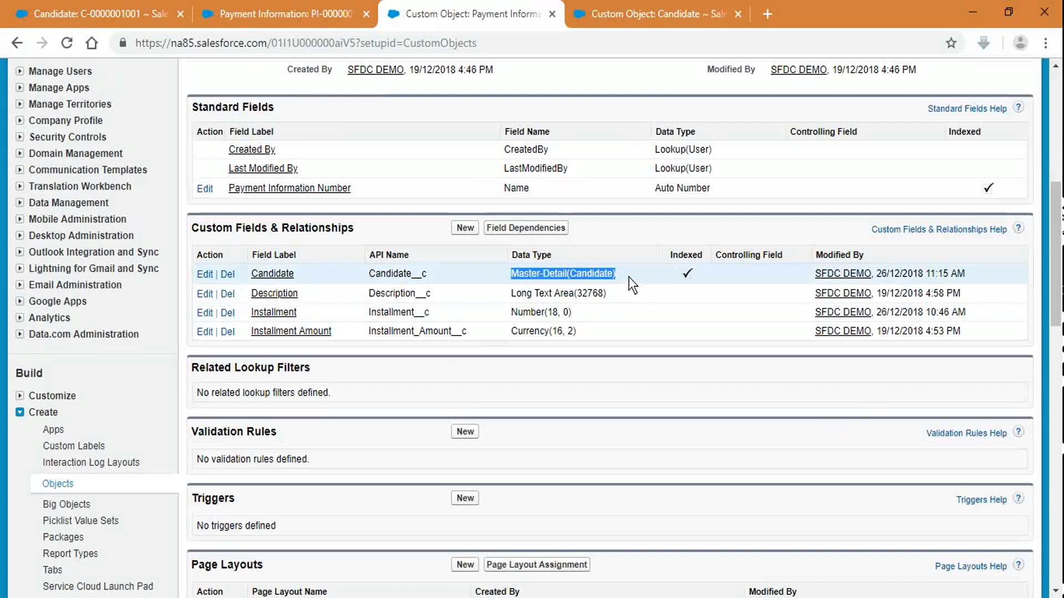
{"action": "left_click", "coordinate": [612, 11]}
{"action": "left_click", "coordinate": [498, 14]}
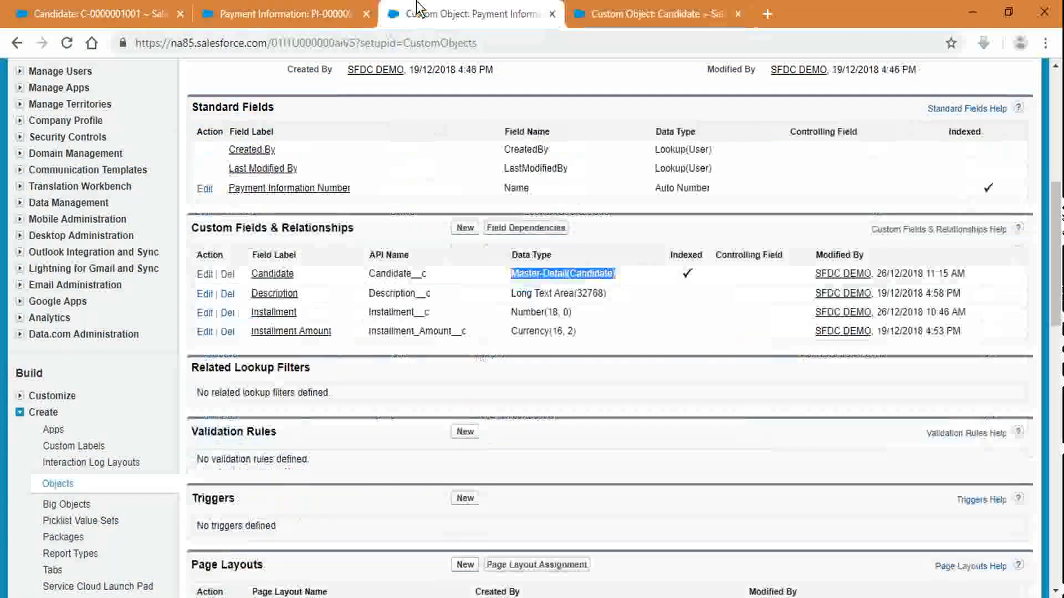
{"action": "left_click", "coordinate": [627, 14]}
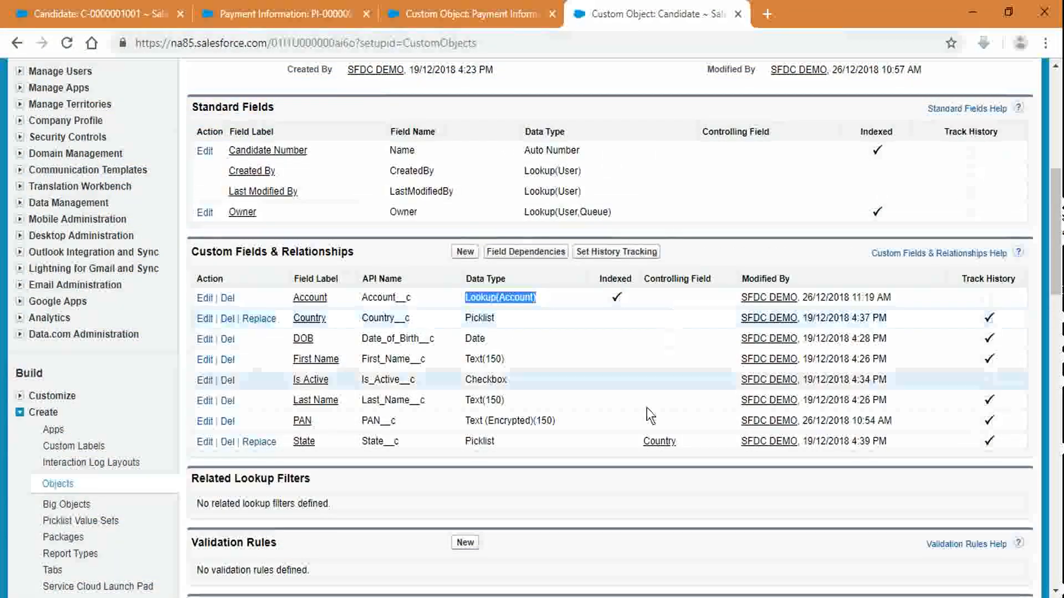
{"action": "left_click", "coordinate": [477, 14]}
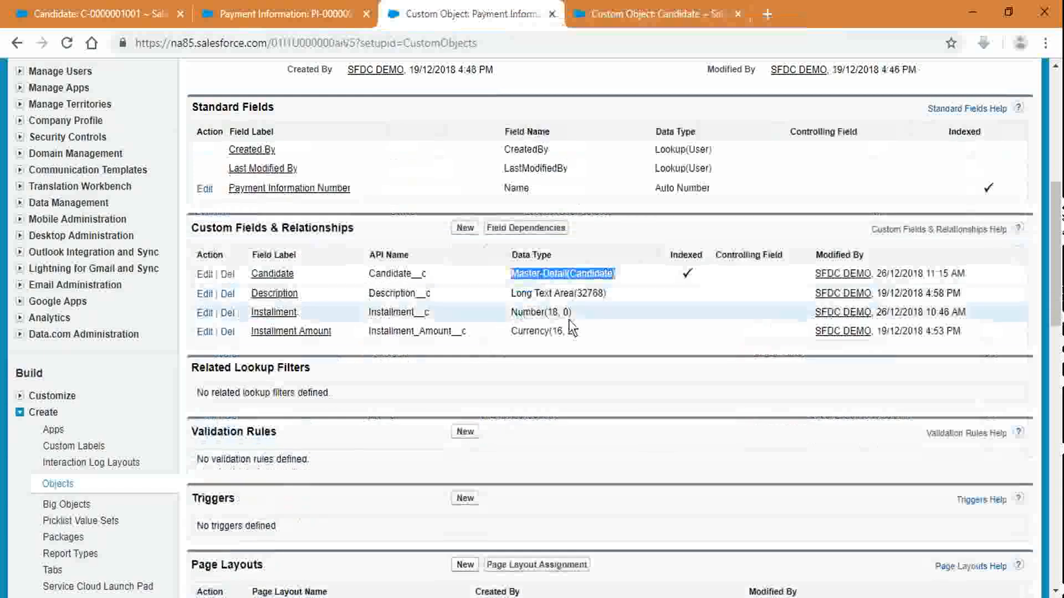
{"action": "left_click", "coordinate": [218, 9]}
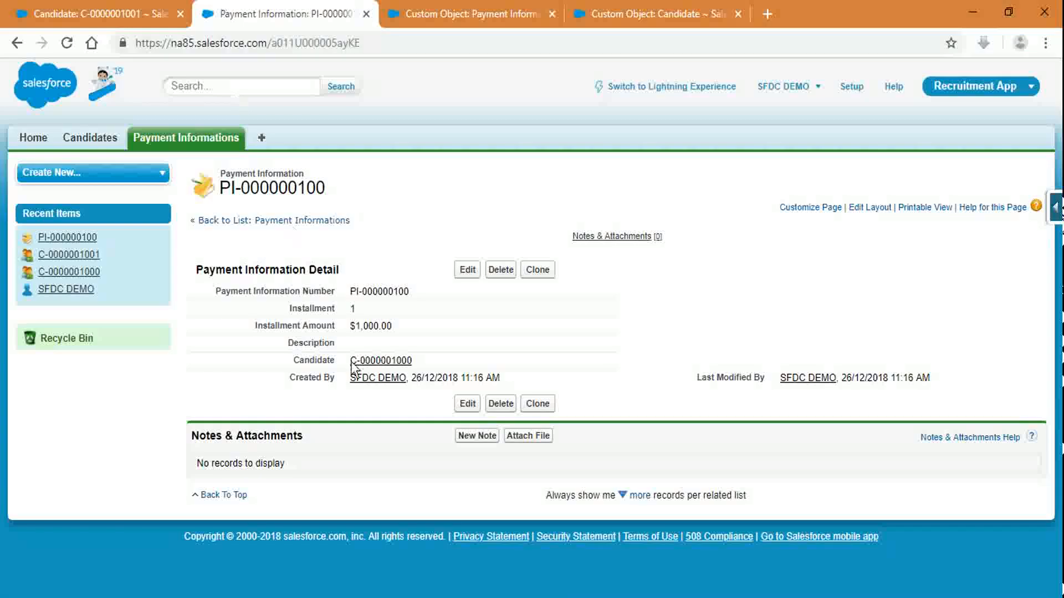
{"action": "left_click", "coordinate": [117, 6]}
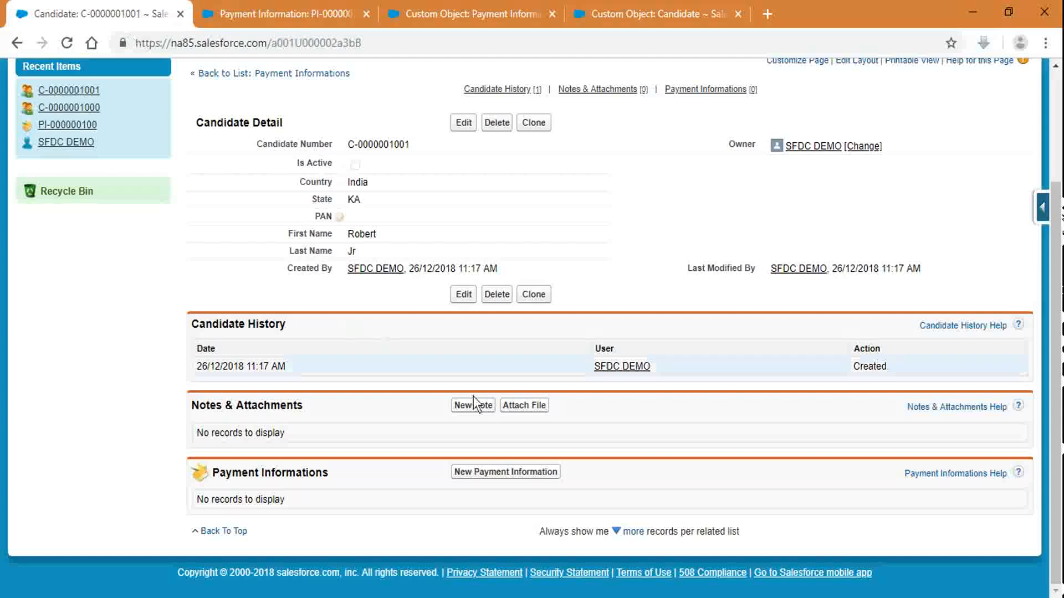
{"action": "scroll", "coordinate": [434, 193], "scroll_direction": "up", "scroll_amount": 3}
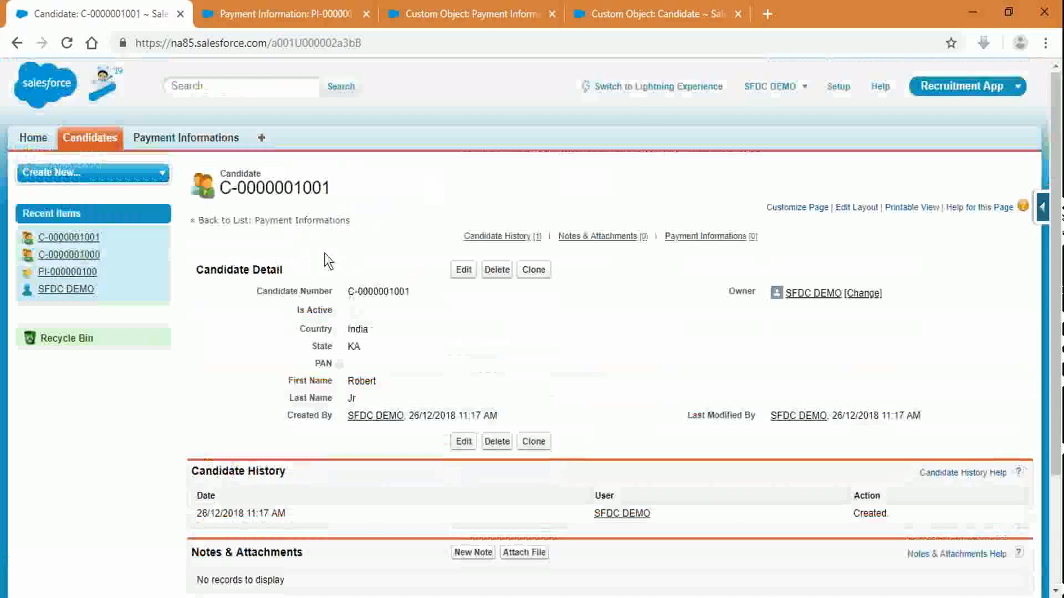
{"action": "left_click", "coordinate": [116, 135]}
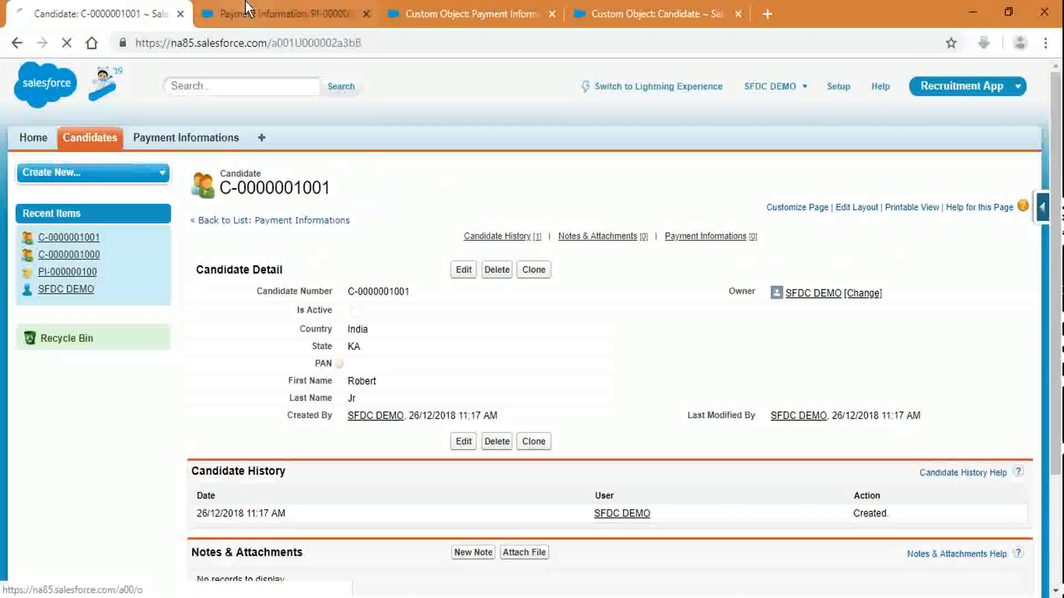
{"action": "left_click", "coordinate": [282, 14]}
{"action": "left_click", "coordinate": [371, 361]}
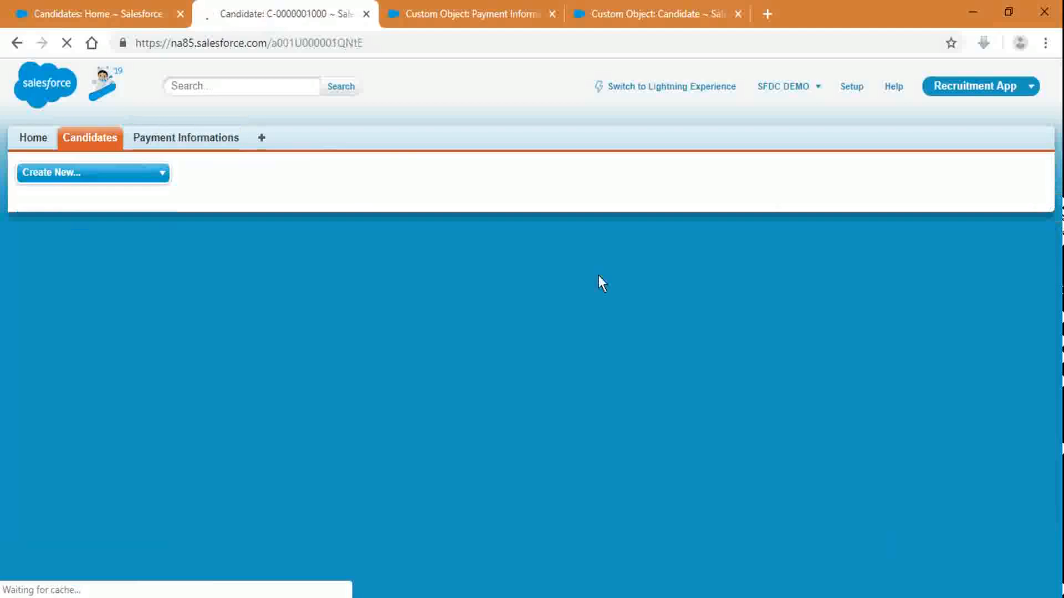
{"action": "scroll", "coordinate": [637, 400], "scroll_direction": "down", "scroll_amount": 4}
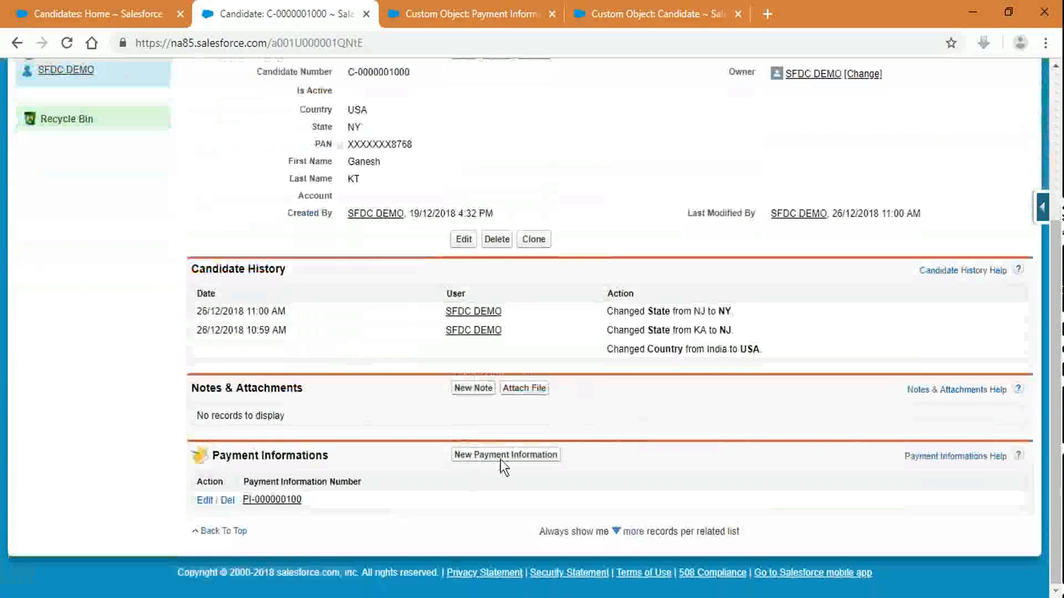
Step: Create a payment for this candidate: installment 2 of $2,000
{"action": "left_click", "coordinate": [502, 455]}
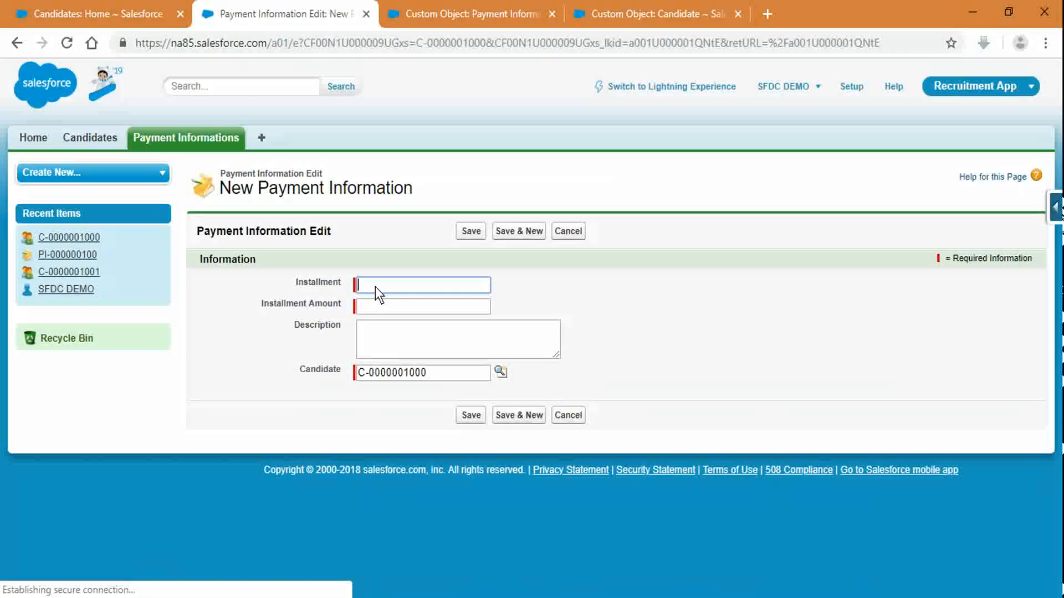
{"action": "left_click", "coordinate": [374, 287]}
{"action": "type", "text": "2"}
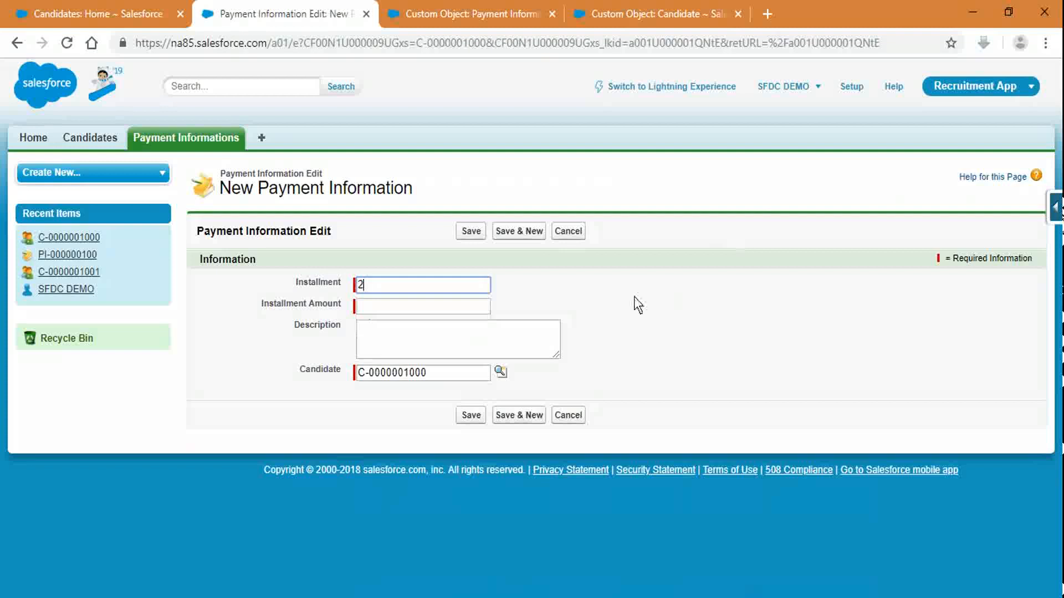
{"action": "key", "text": "Tab"}
{"action": "type", "text": "2000"}
{"action": "key", "text": "Tab"}
{"action": "key", "text": "Tab"}
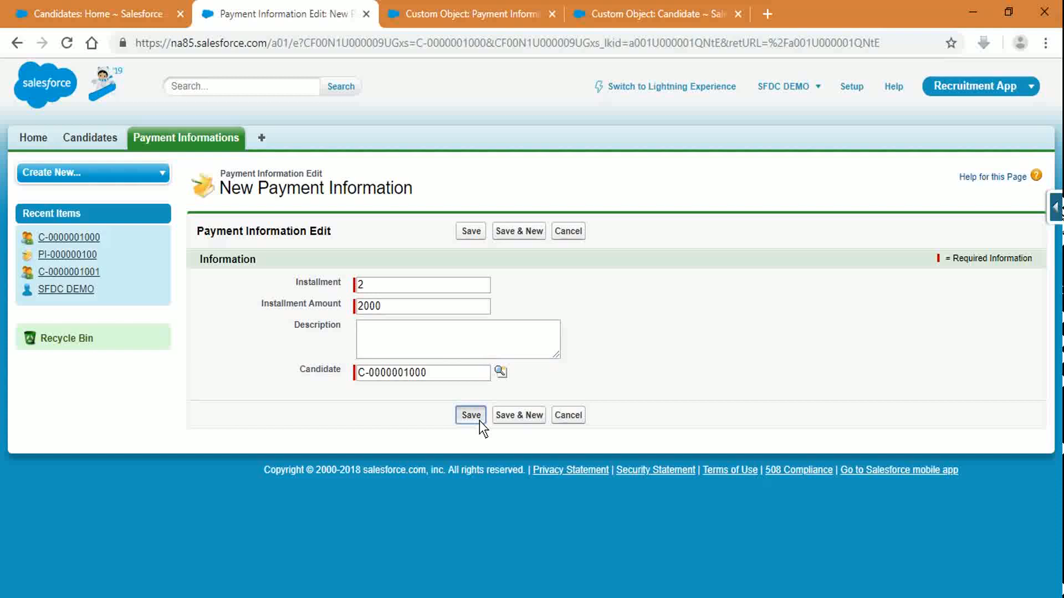
{"action": "left_click", "coordinate": [480, 421]}
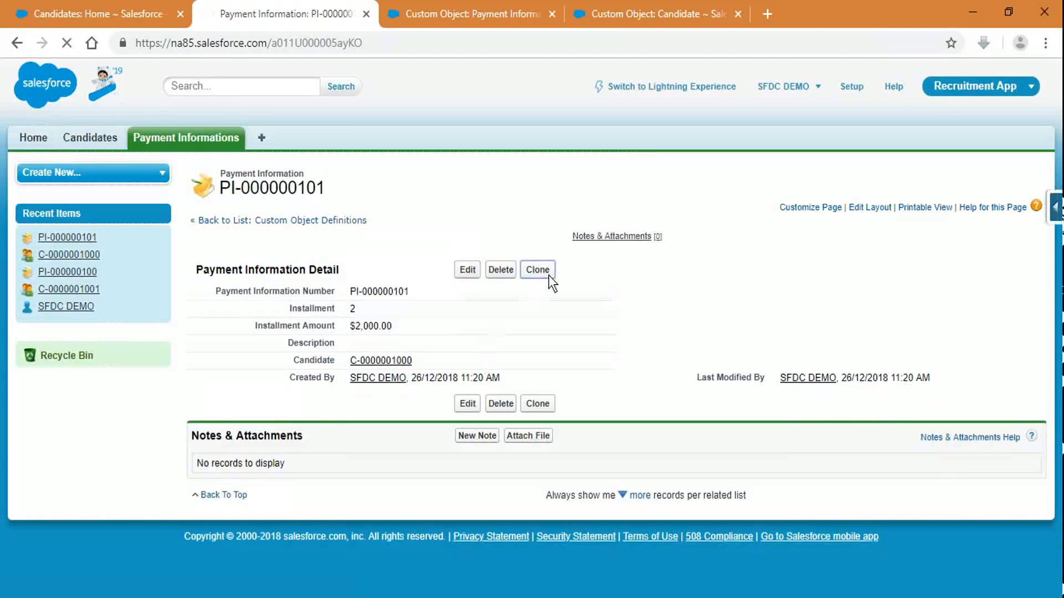
Step: Clone that payment as installment 3 for $5,000.00 and save it
{"action": "left_click", "coordinate": [537, 270]}
{"action": "double_click", "coordinate": [440, 290]}
{"action": "type", "text": "3"}
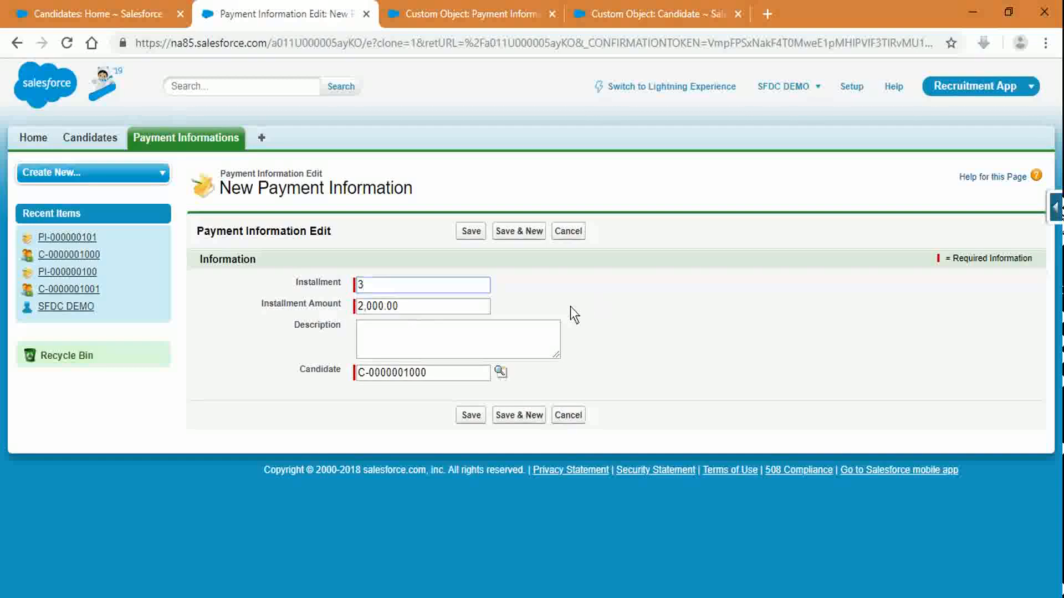
{"action": "left_click", "coordinate": [363, 309]}
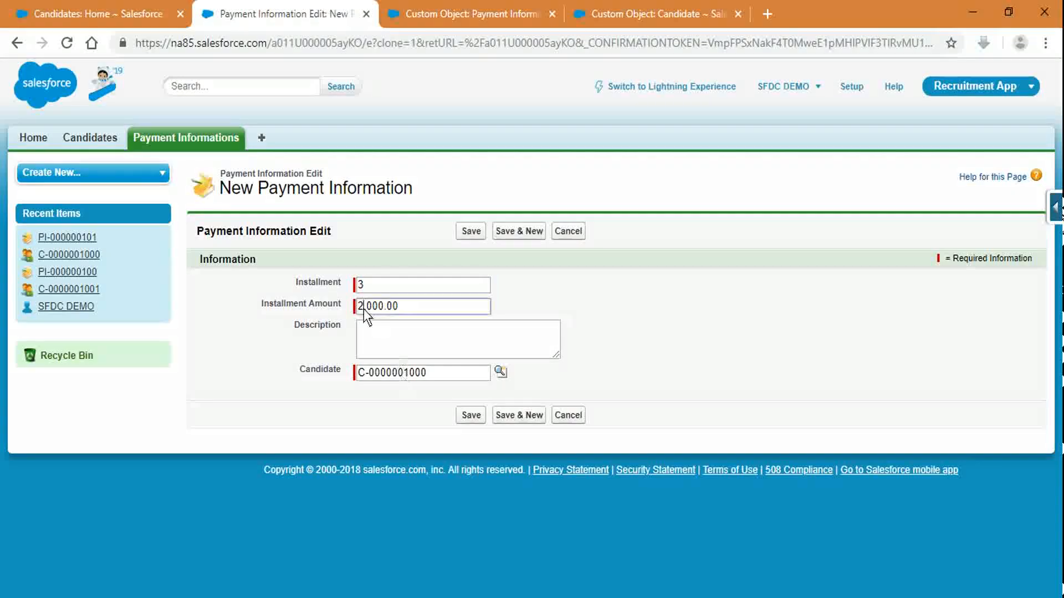
{"action": "key", "text": "BackSpace"}
{"action": "type", "text": "5"}
{"action": "left_click", "coordinate": [464, 274]}
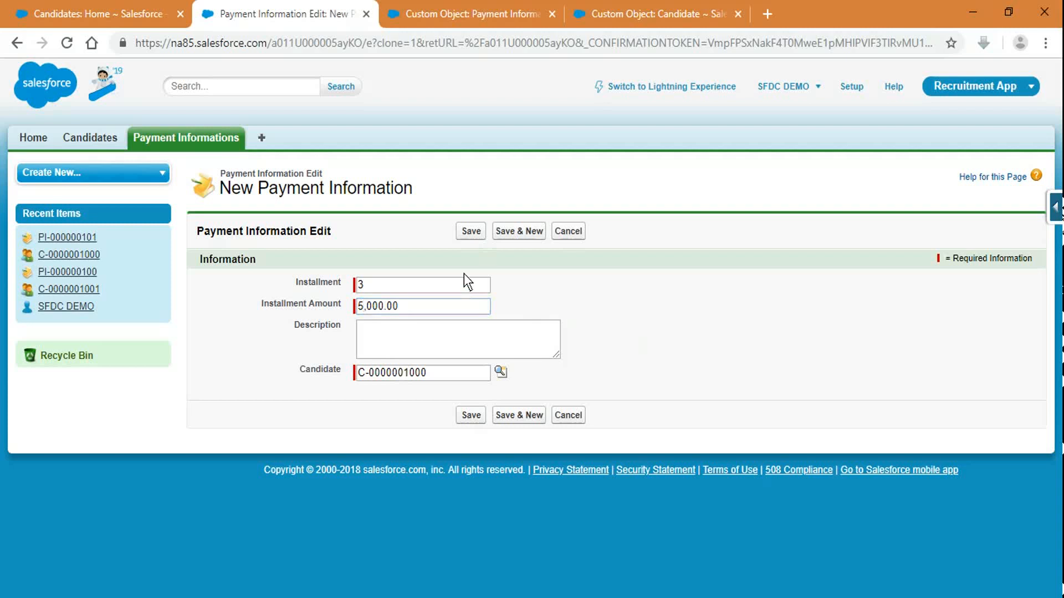
{"action": "left_click", "coordinate": [471, 232]}
{"action": "left_click", "coordinate": [34, 12]}
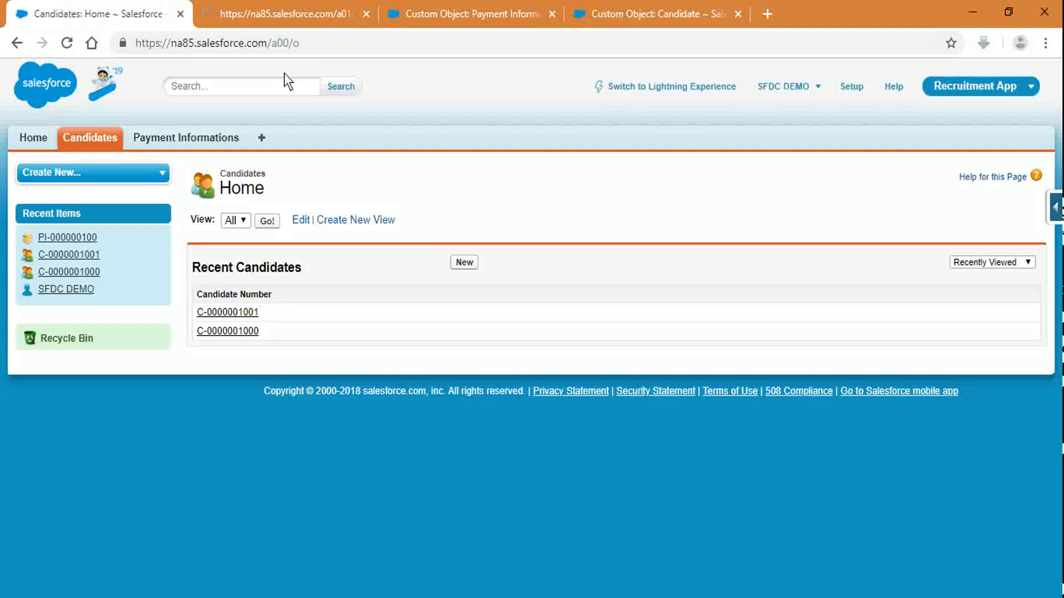
{"action": "left_click", "coordinate": [224, 332]}
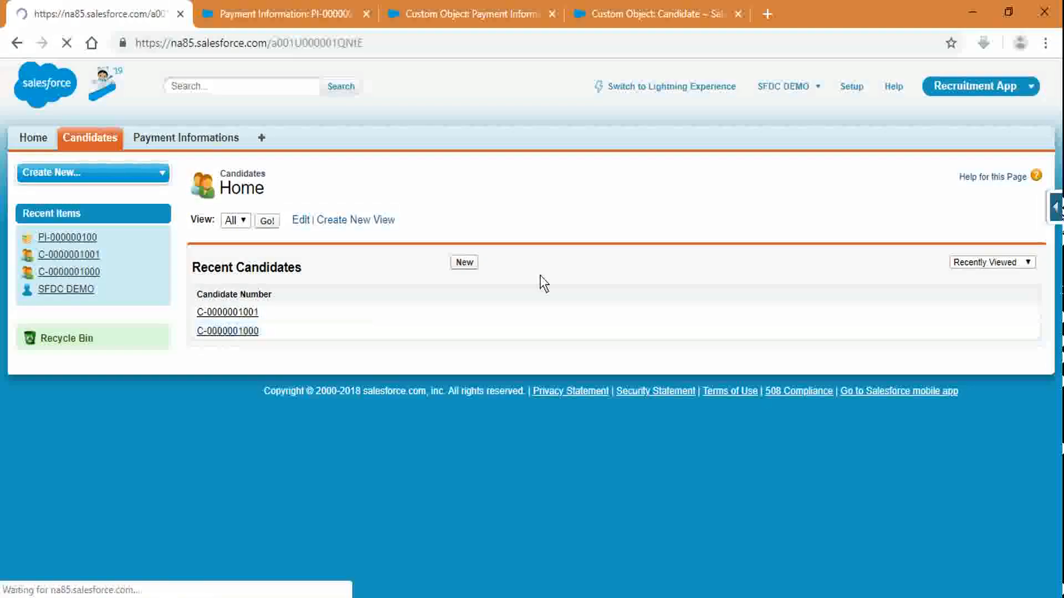
{"action": "scroll", "coordinate": [539, 277], "scroll_direction": "down", "scroll_amount": 5}
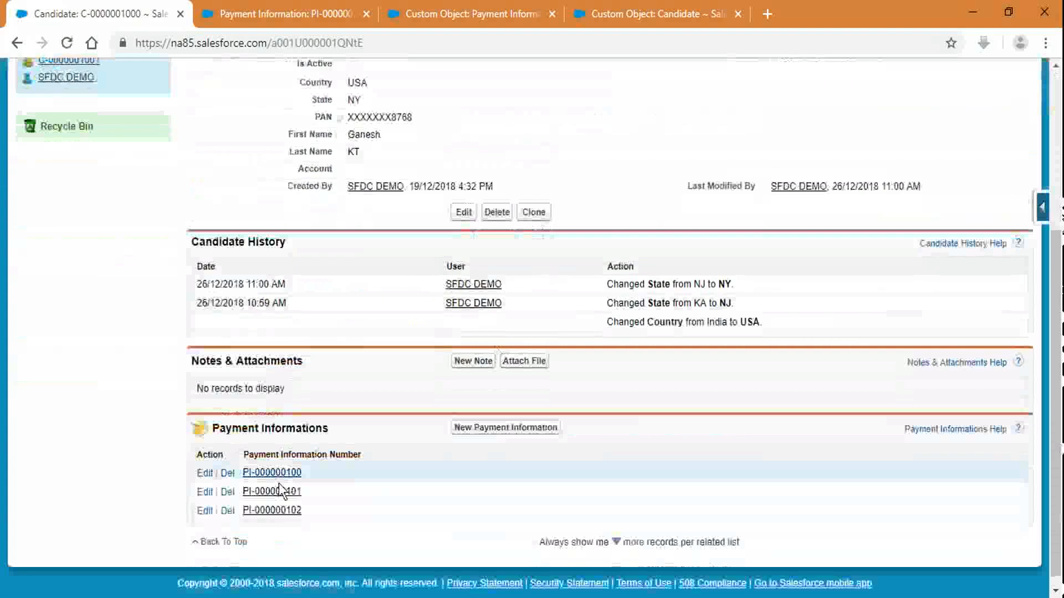
{"action": "scroll", "coordinate": [574, 181], "scroll_direction": "up", "scroll_amount": 1}
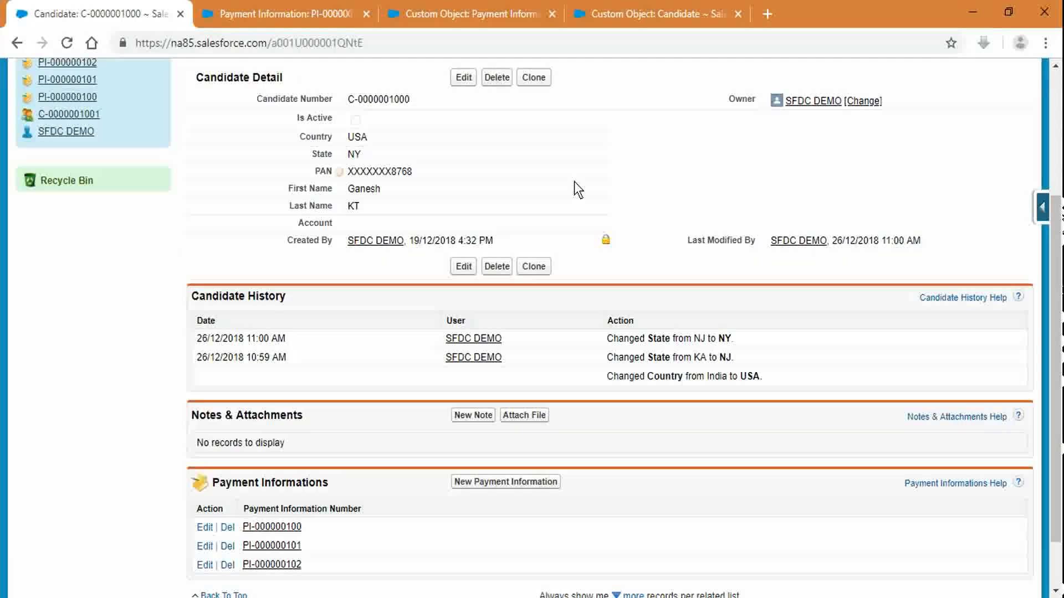
{"action": "scroll", "coordinate": [574, 181], "scroll_direction": "up", "scroll_amount": 2}
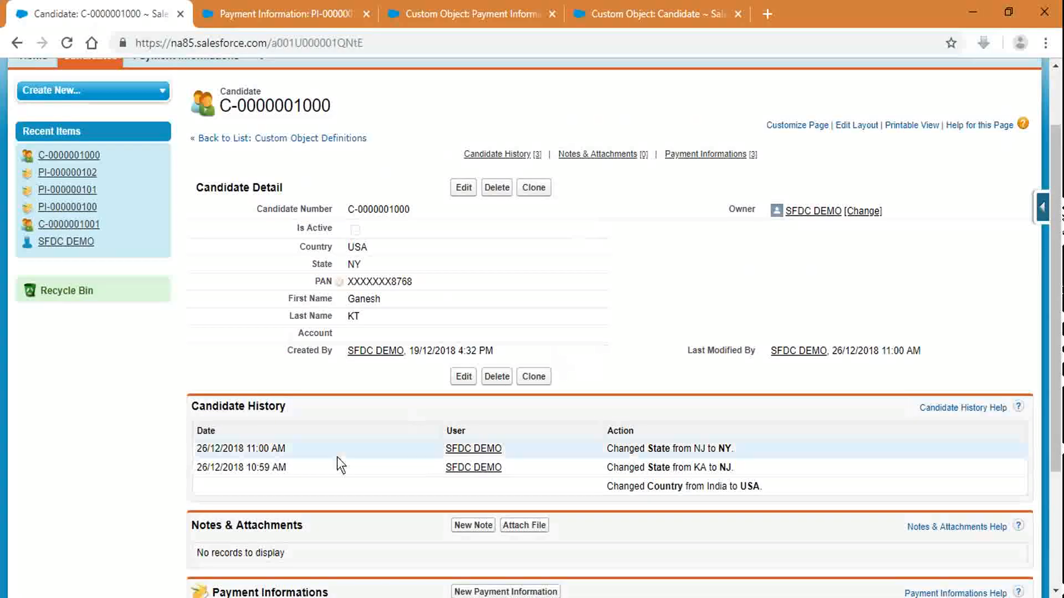
{"action": "scroll", "coordinate": [354, 443], "scroll_direction": "down", "scroll_amount": 2}
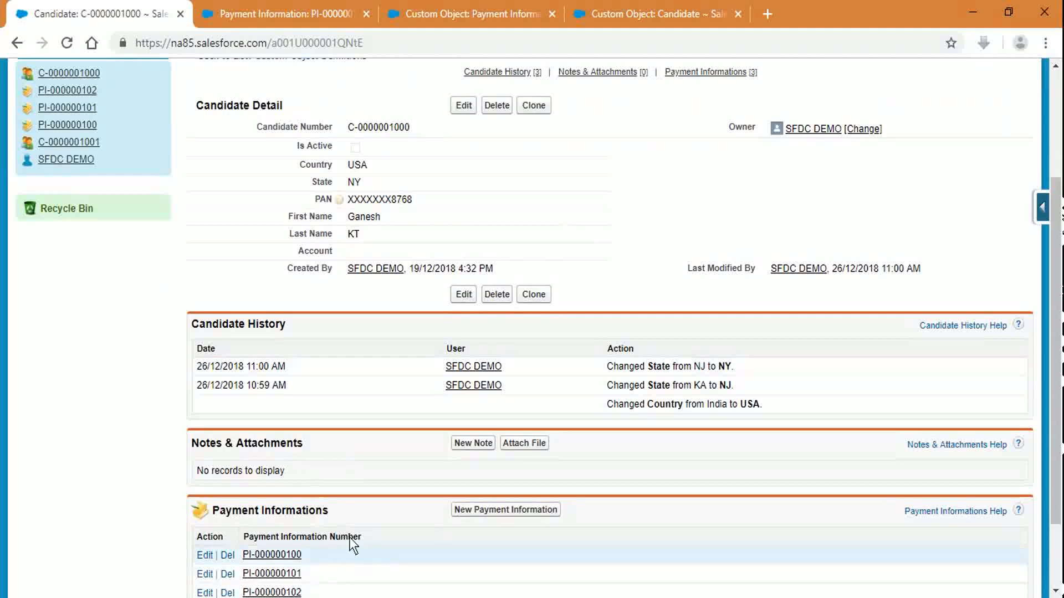
{"action": "scroll", "coordinate": [358, 525], "scroll_direction": "up", "scroll_amount": 3}
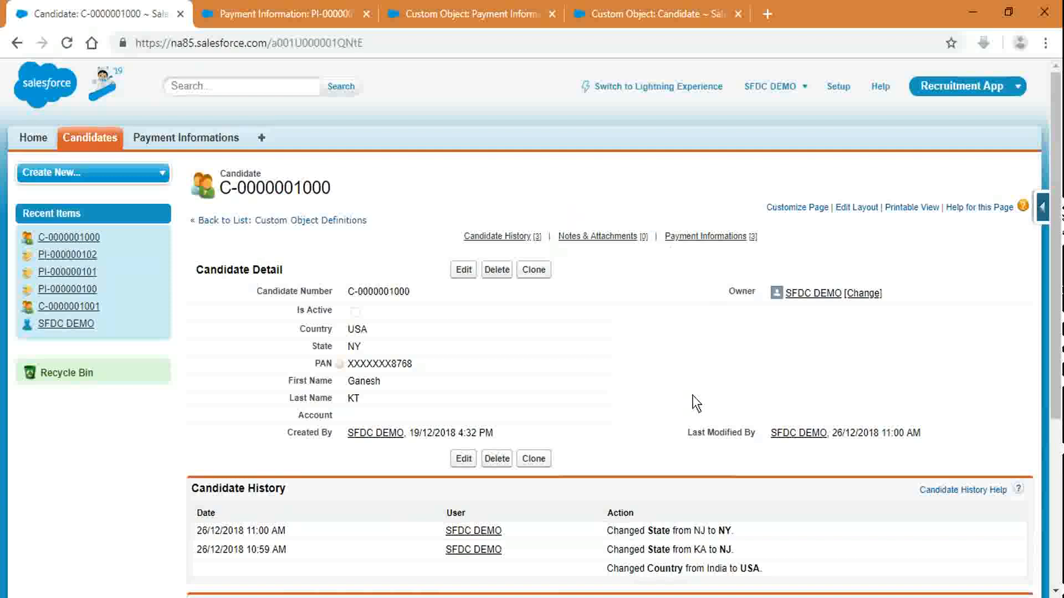
{"action": "scroll", "coordinate": [692, 394], "scroll_direction": "down", "scroll_amount": 5}
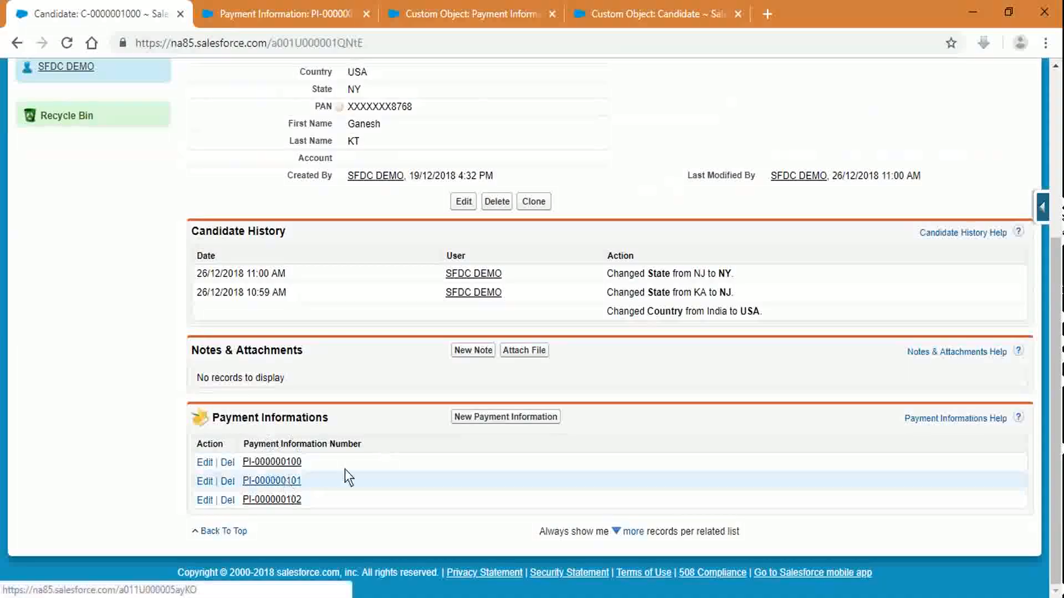
{"action": "scroll", "coordinate": [537, 416], "scroll_direction": "up", "scroll_amount": 5}
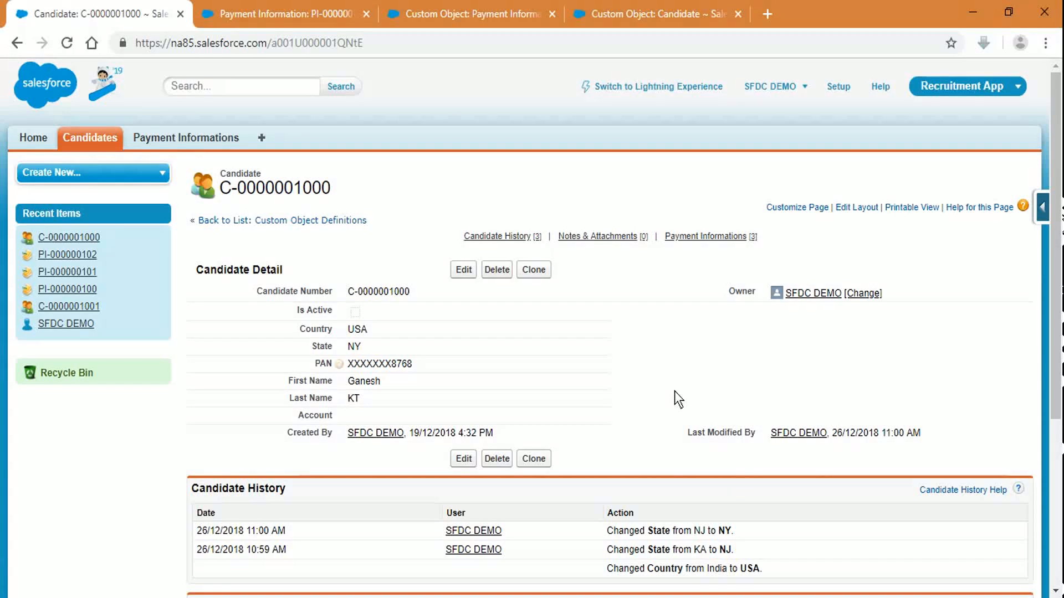
{"action": "left_click", "coordinate": [669, 1]}
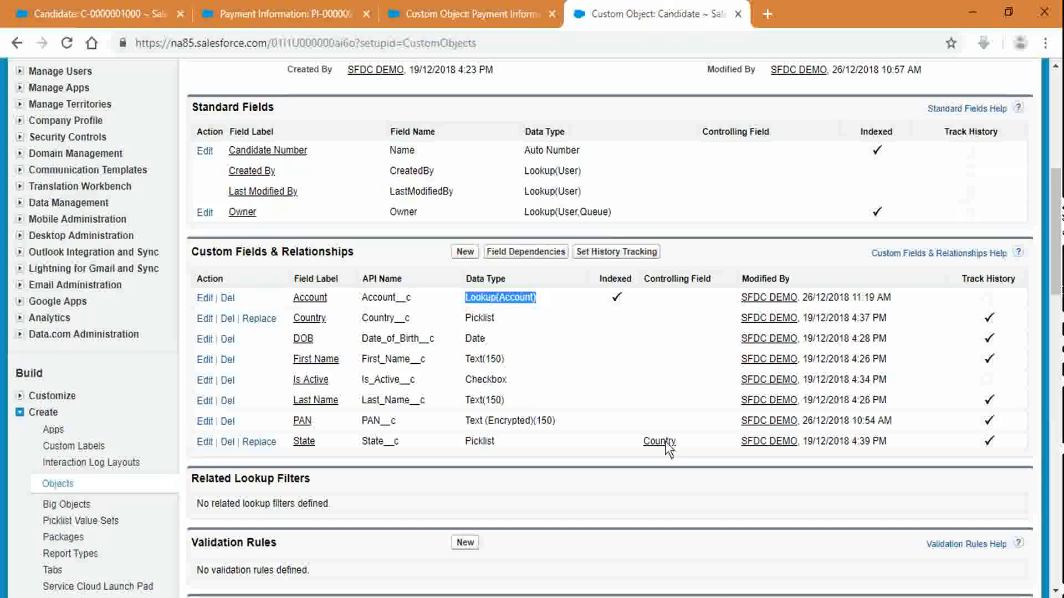
{"action": "left_click", "coordinate": [676, 352]}
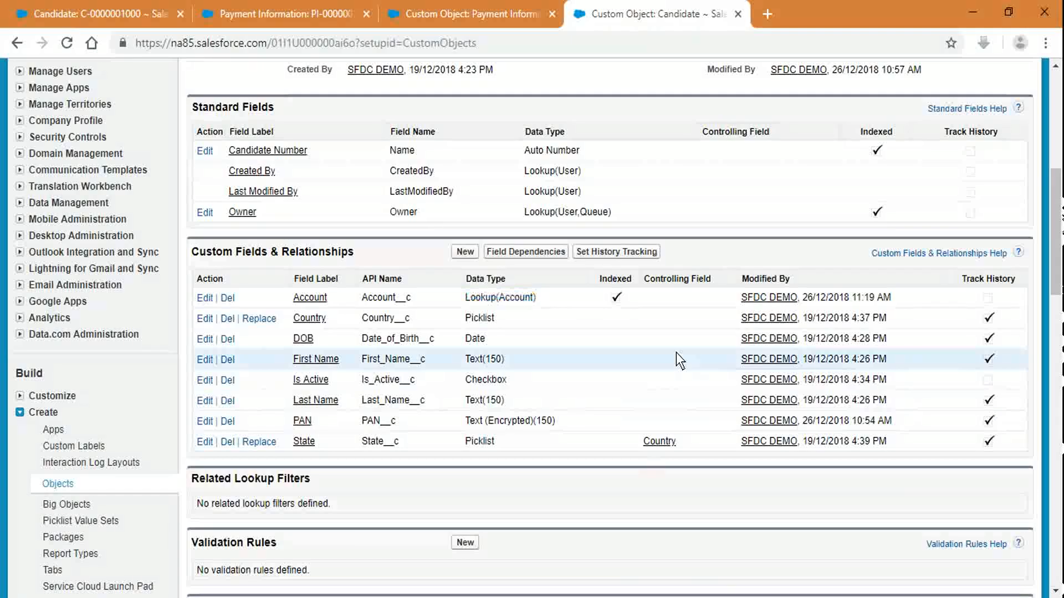
{"action": "left_click", "coordinate": [53, 6]}
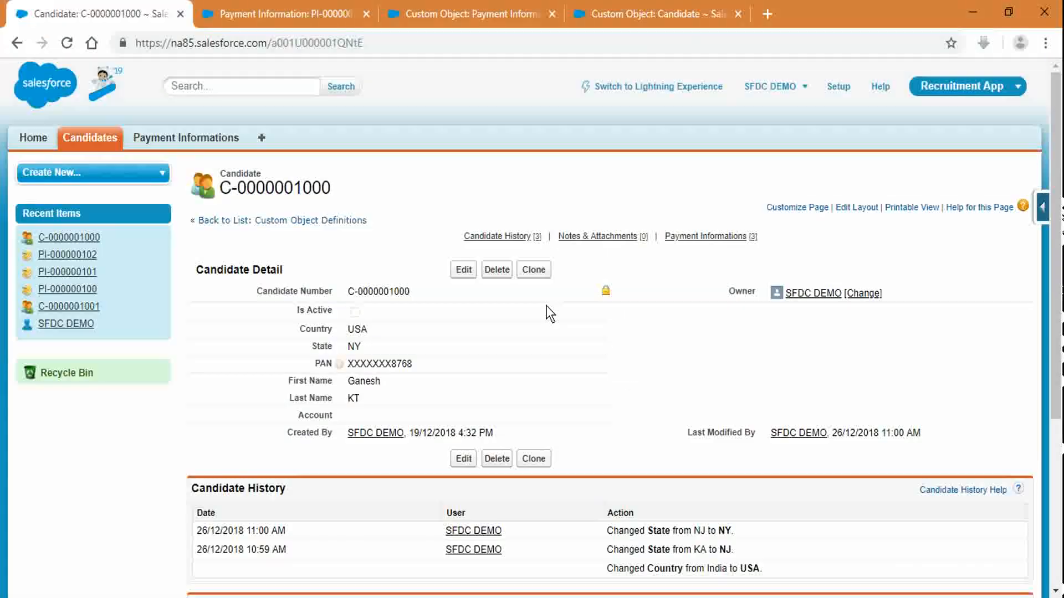
{"action": "double_click", "coordinate": [390, 421]}
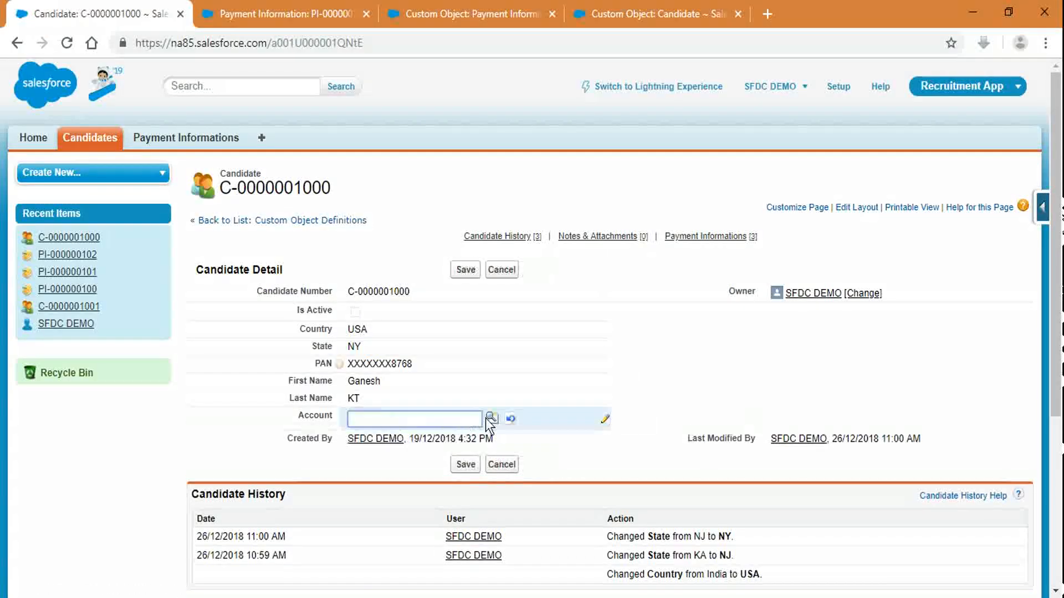
{"action": "left_click", "coordinate": [491, 417]}
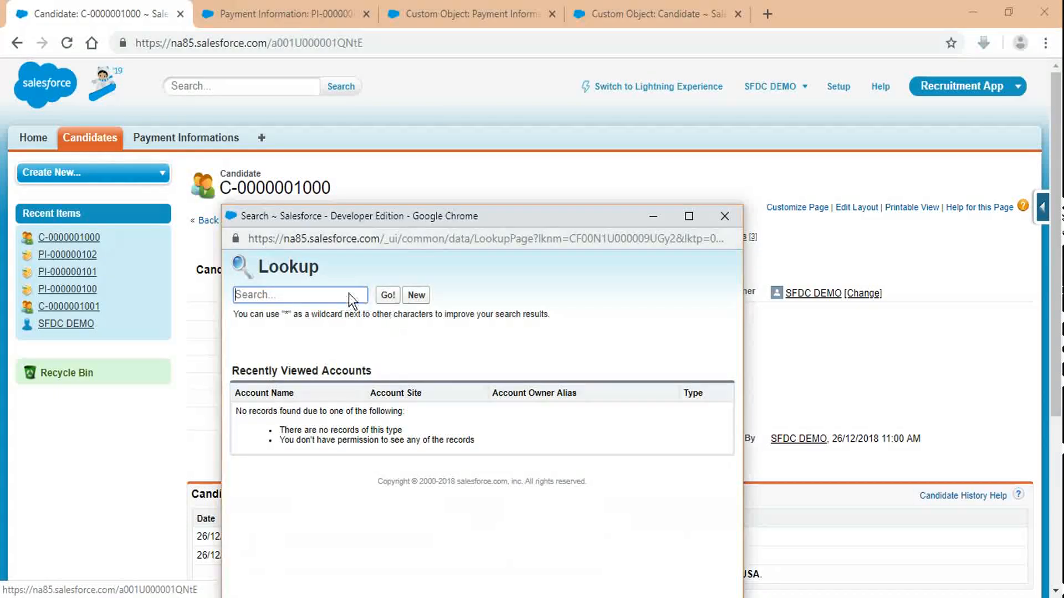
{"action": "type", "text": "abc"}
{"action": "left_click", "coordinate": [412, 295]}
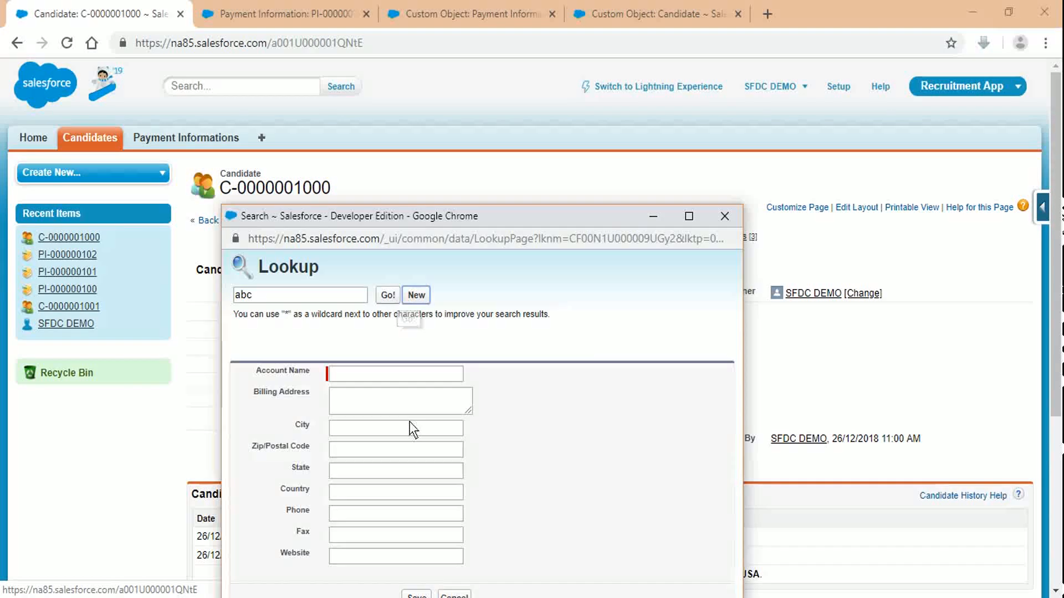
{"action": "left_click", "coordinate": [388, 292]}
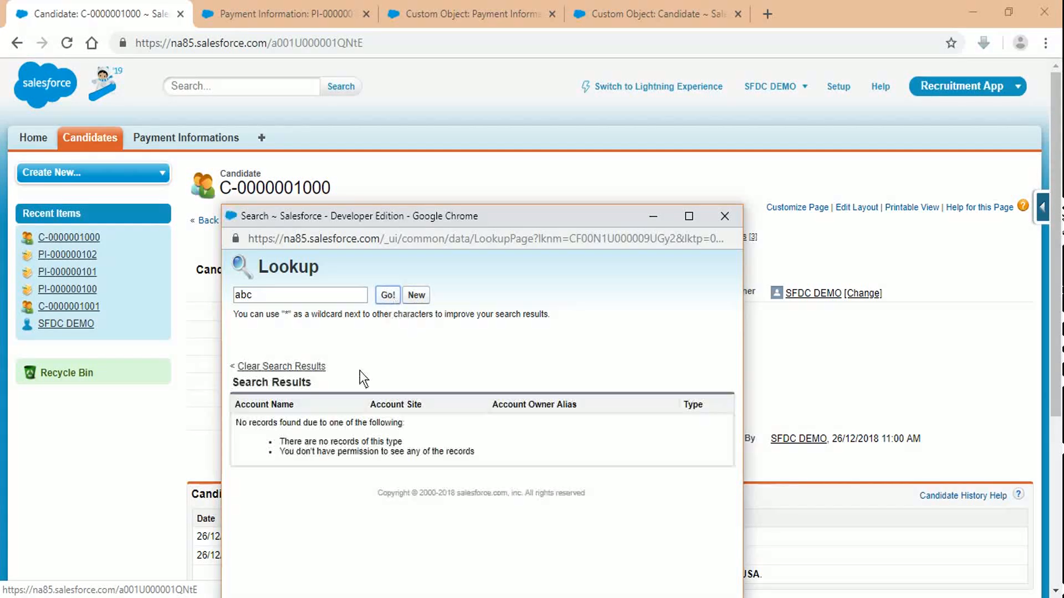
Step: Search accounts for 'edge', pick Edge Communications, and save the candidate
{"action": "left_click", "coordinate": [324, 291]}
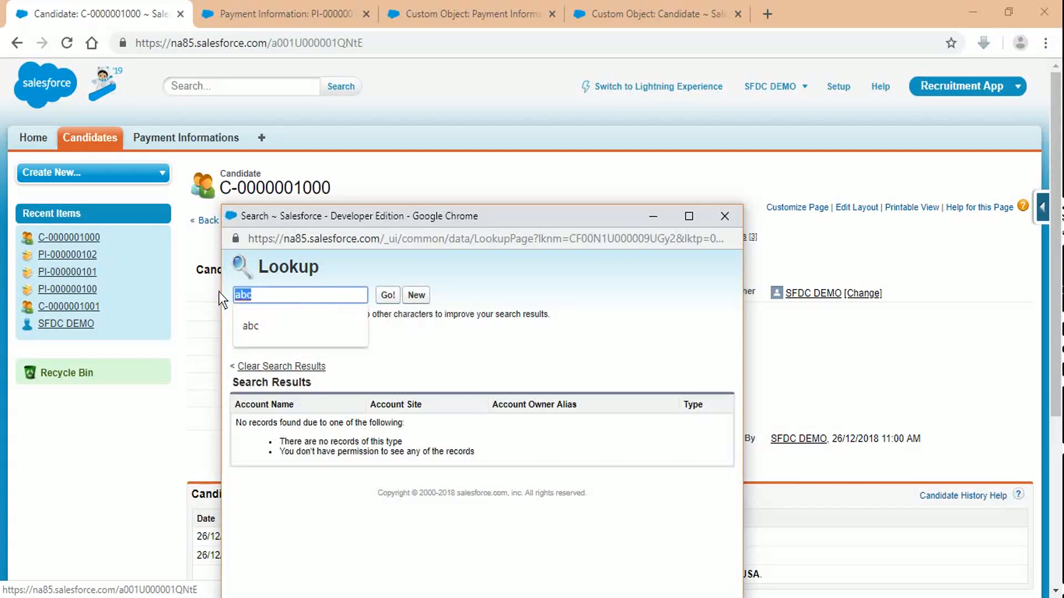
{"action": "type", "text": "edge"}
{"action": "left_click", "coordinate": [393, 297]}
{"action": "left_click", "coordinate": [271, 424]}
{"action": "scroll", "coordinate": [425, 167], "scroll_direction": "down", "scroll_amount": 1}
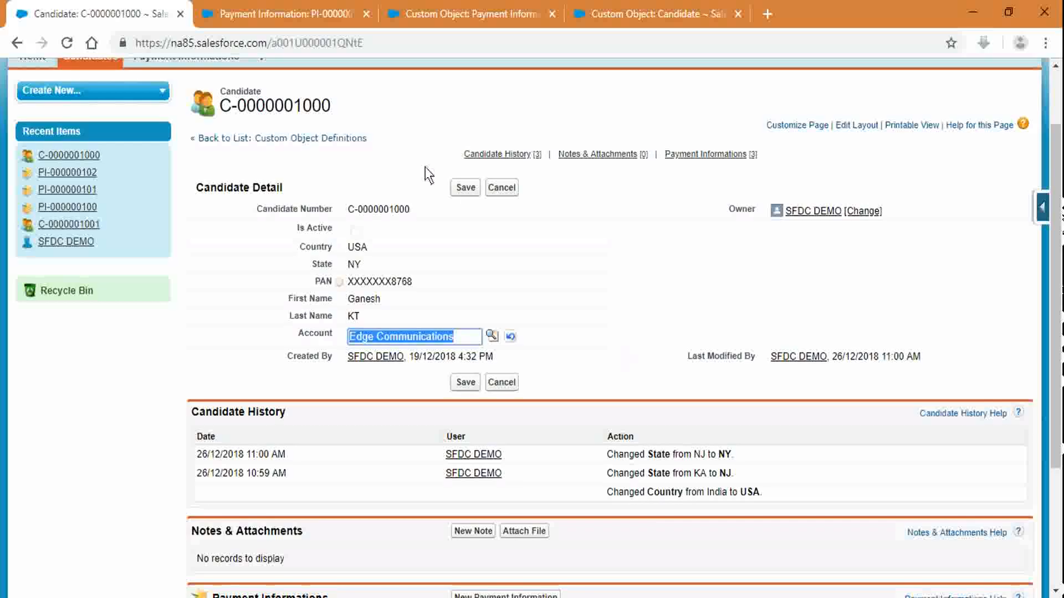
{"action": "left_click", "coordinate": [467, 191]}
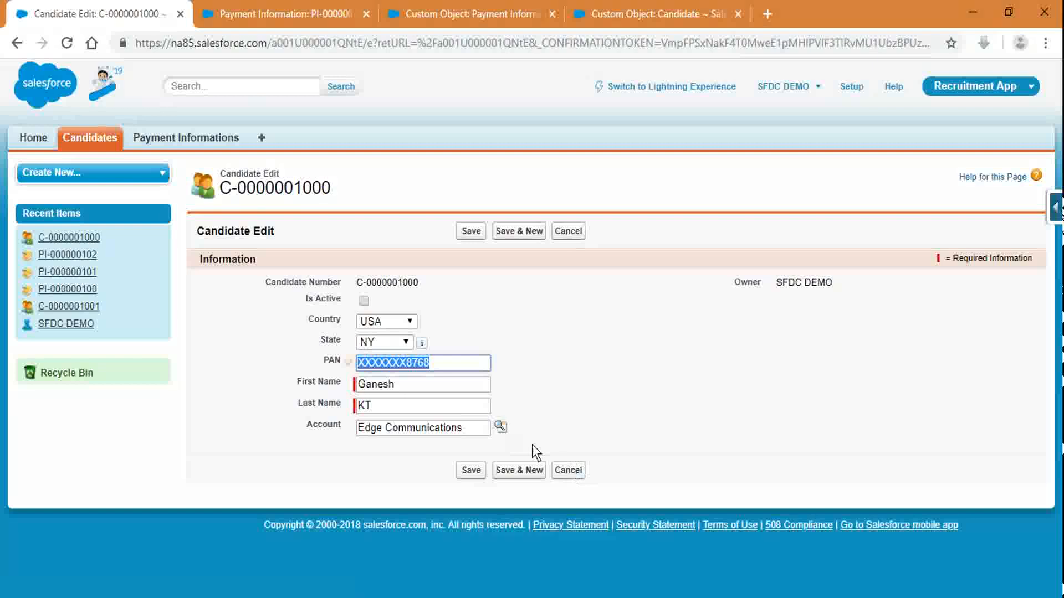
{"action": "left_click_drag", "start_coordinate": [463, 428], "coordinate": [300, 417]}
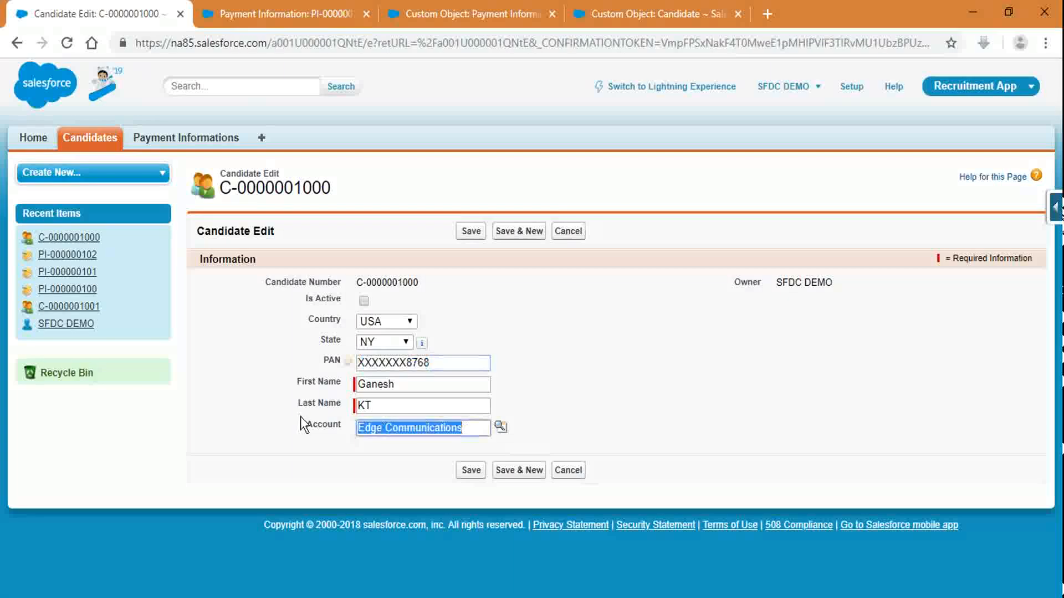
{"action": "left_click", "coordinate": [729, 351]}
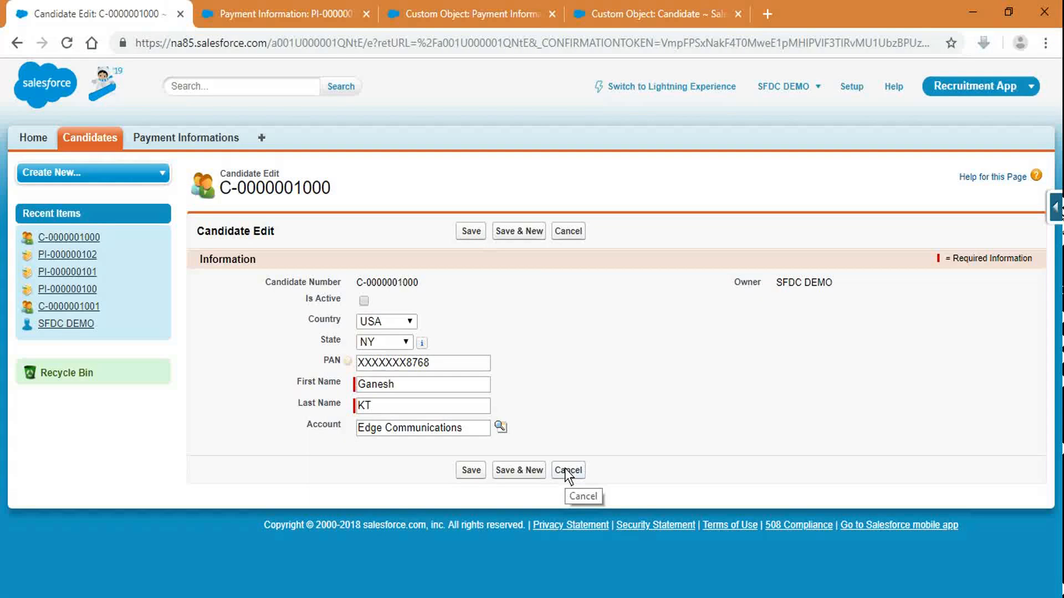
{"action": "left_click", "coordinate": [565, 468]}
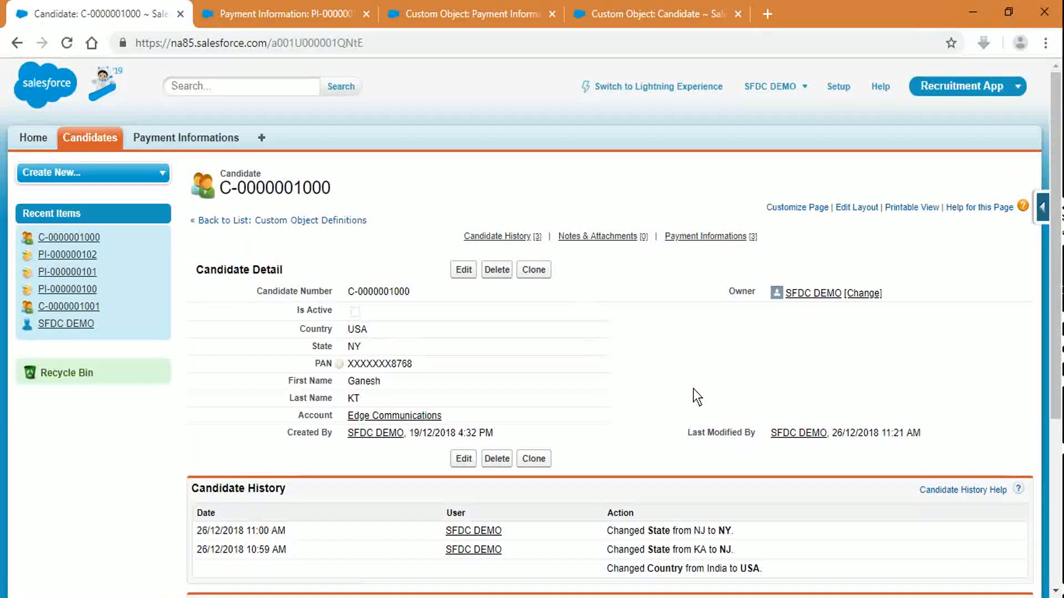
{"action": "scroll", "coordinate": [693, 388], "scroll_direction": "down", "scroll_amount": 5}
{"action": "scroll", "coordinate": [560, 453], "scroll_direction": "up", "scroll_amount": 3}
{"action": "scroll", "coordinate": [560, 460], "scroll_direction": "up", "scroll_amount": 3}
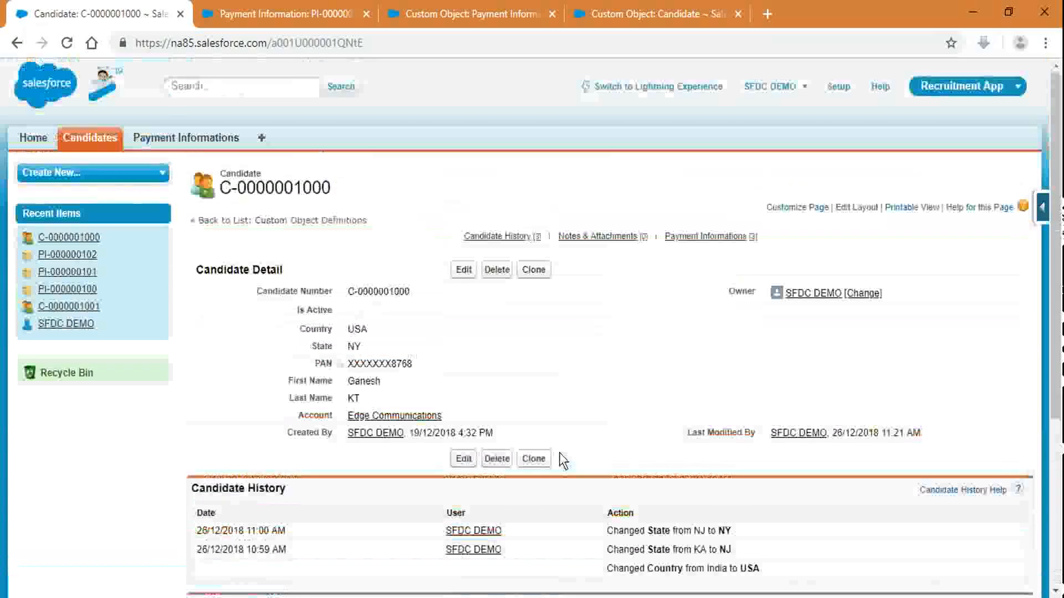
Step: From the Custom Object: Candidate page, begin a new custom field
{"action": "left_click", "coordinate": [646, 14]}
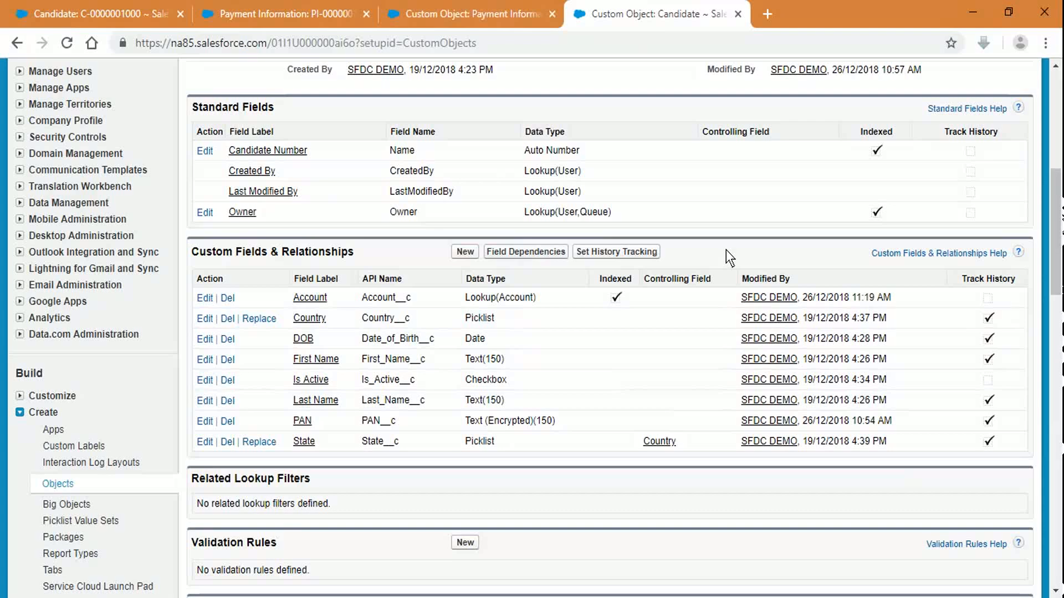
{"action": "left_click", "coordinate": [459, 252]}
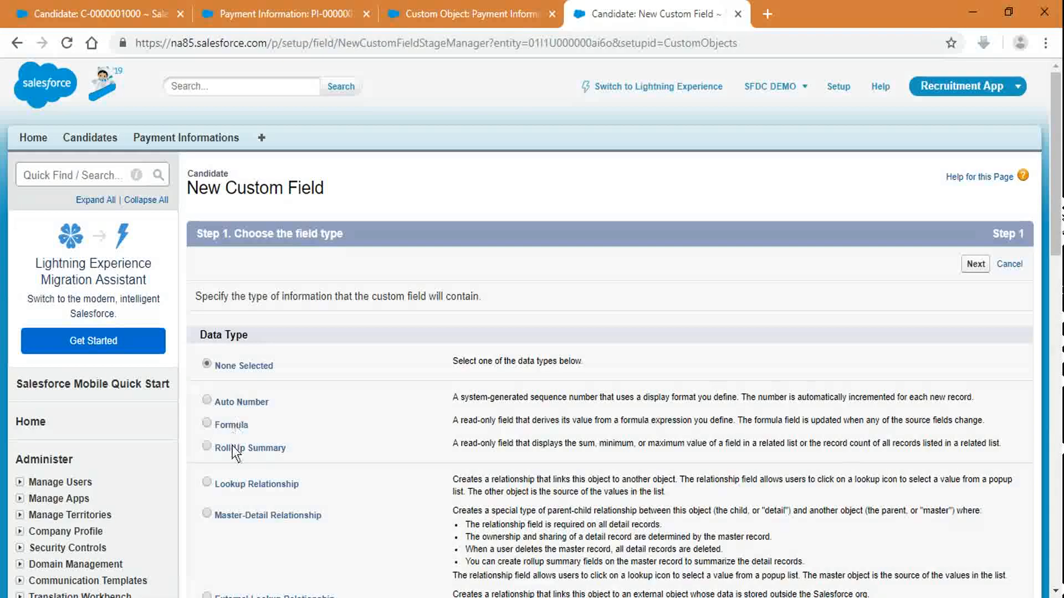
Step: Choose Roll-Up Summary as the type and label the field 'Total Payment Count'
{"action": "left_click", "coordinate": [232, 445]}
{"action": "left_click", "coordinate": [977, 265]}
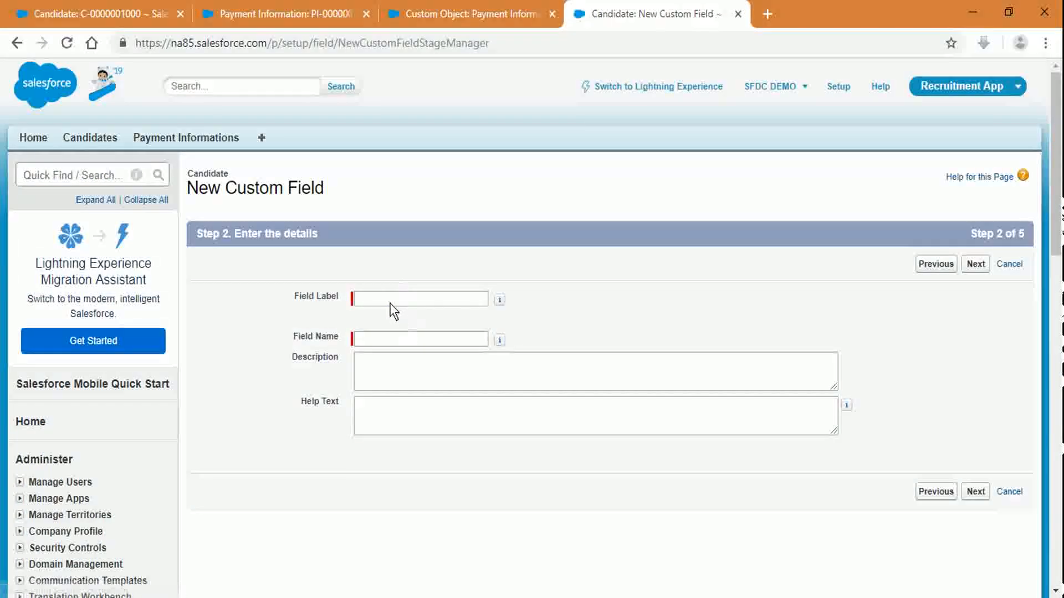
{"action": "left_click", "coordinate": [390, 303]}
{"action": "type", "text": "Total "}
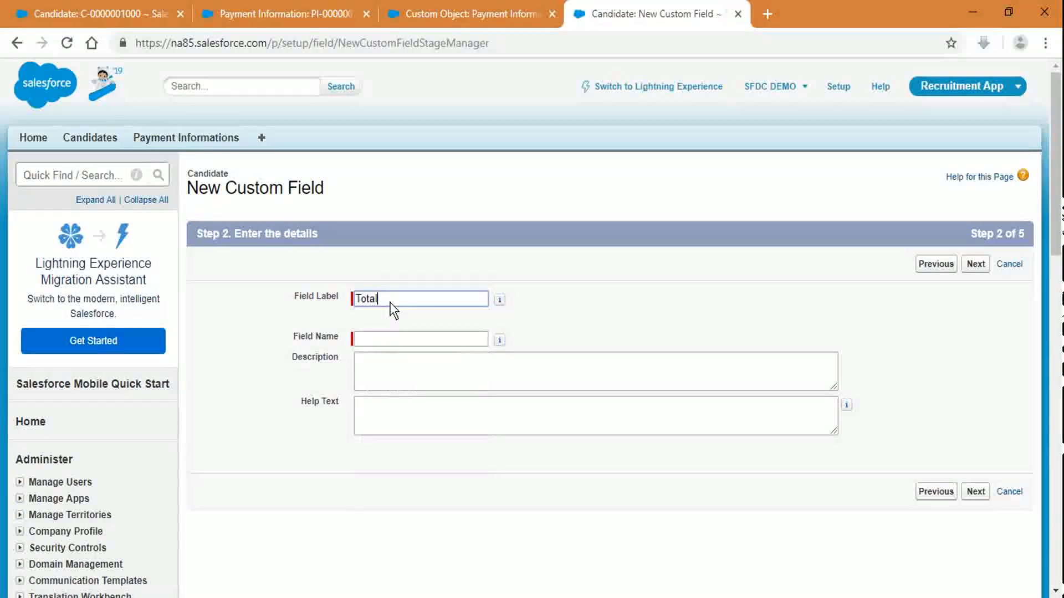
{"action": "type", "text": "Payment Count"}
{"action": "key", "text": "Tab"}
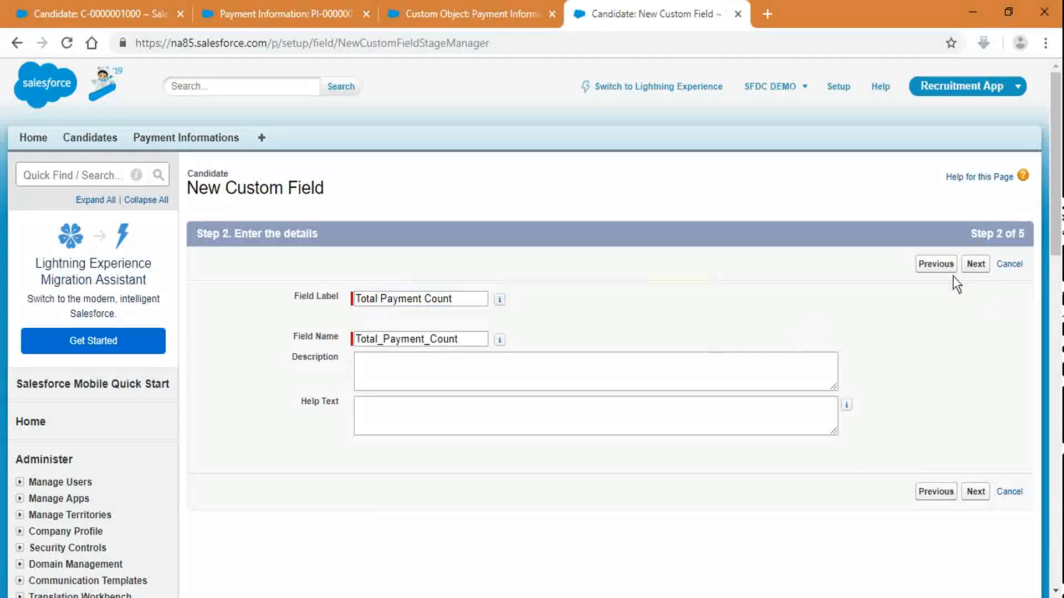
{"action": "left_click", "coordinate": [975, 264]}
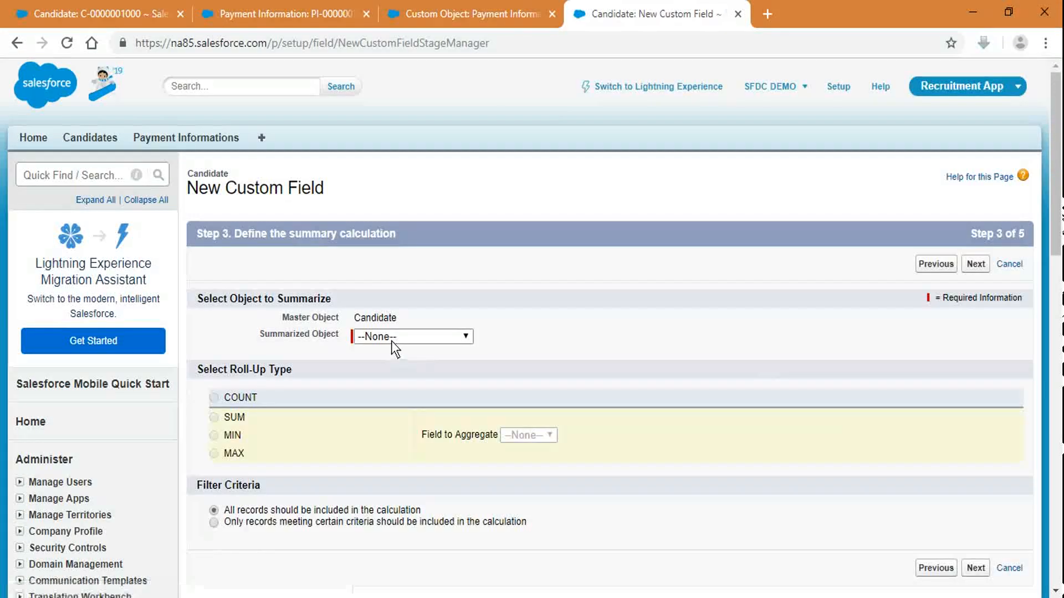
Step: Summarize Payment Informations with COUNT, including all records without filter criteria
{"action": "left_click", "coordinate": [392, 341]}
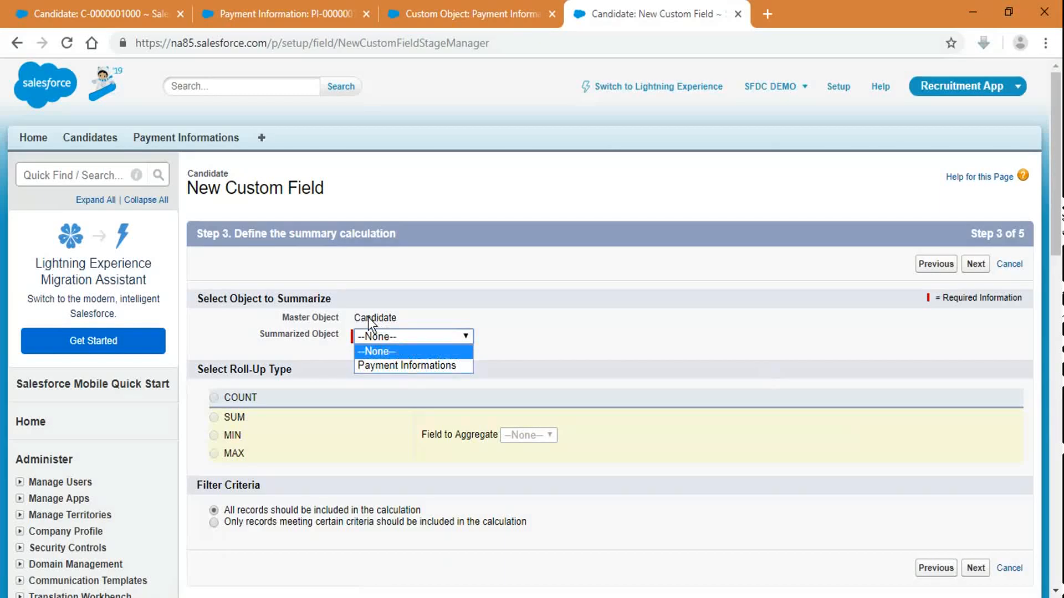
{"action": "left_click_drag", "start_coordinate": [368, 318], "coordinate": [405, 321]}
{"action": "left_click", "coordinate": [428, 342]}
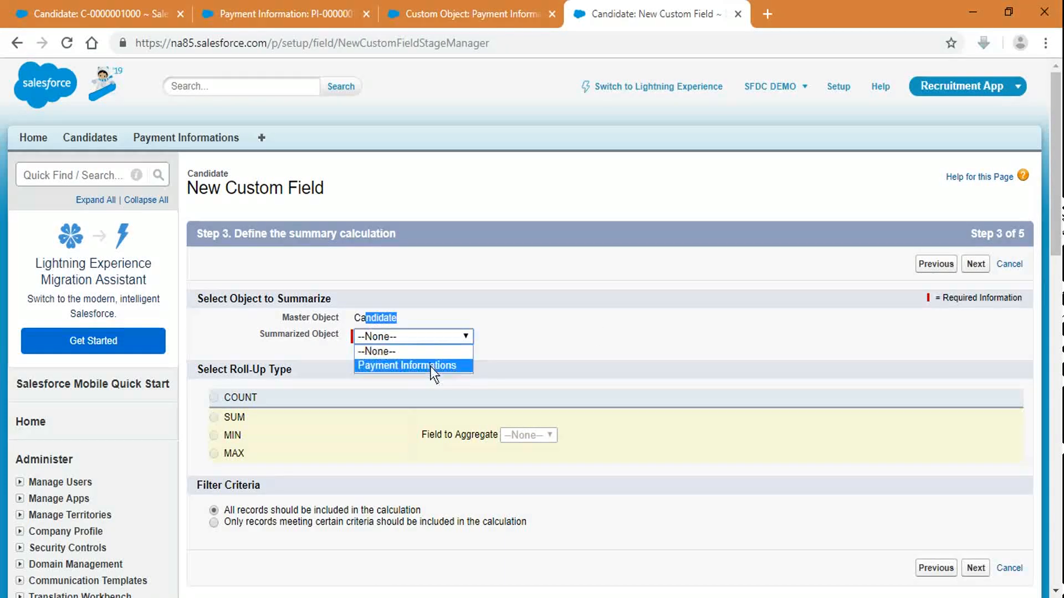
{"action": "left_click", "coordinate": [430, 364]}
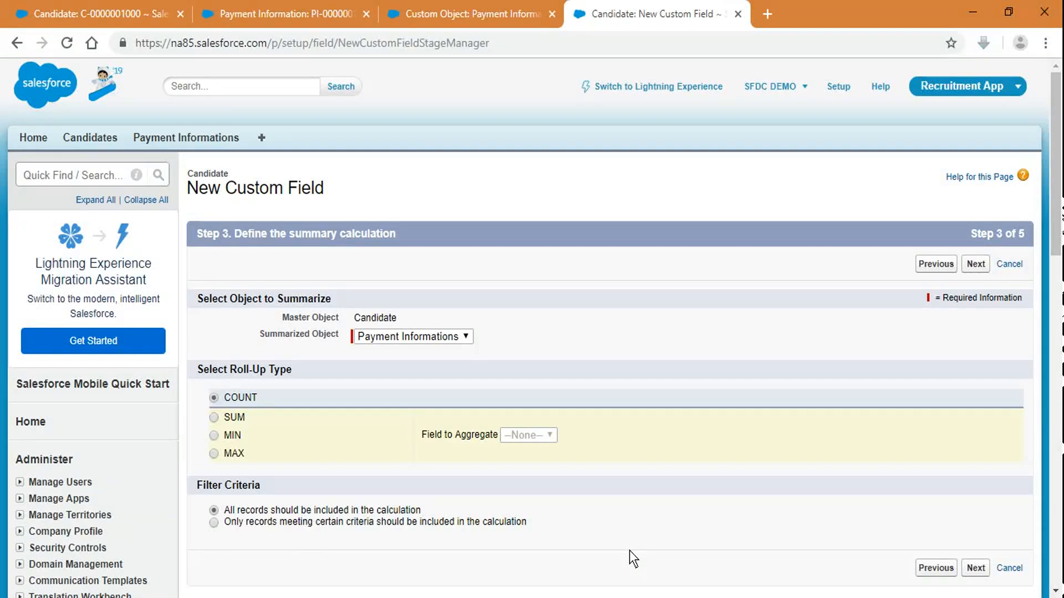
{"action": "left_click", "coordinate": [413, 523]}
{"action": "scroll", "coordinate": [645, 524], "scroll_direction": "down", "scroll_amount": 3}
{"action": "left_click", "coordinate": [306, 398]}
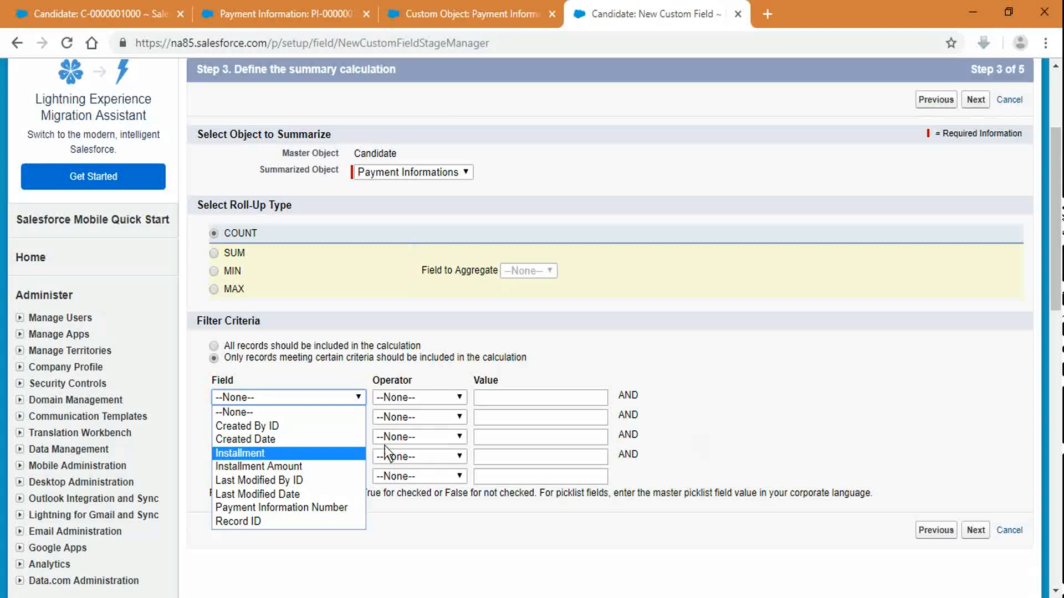
{"action": "left_click", "coordinate": [229, 347]}
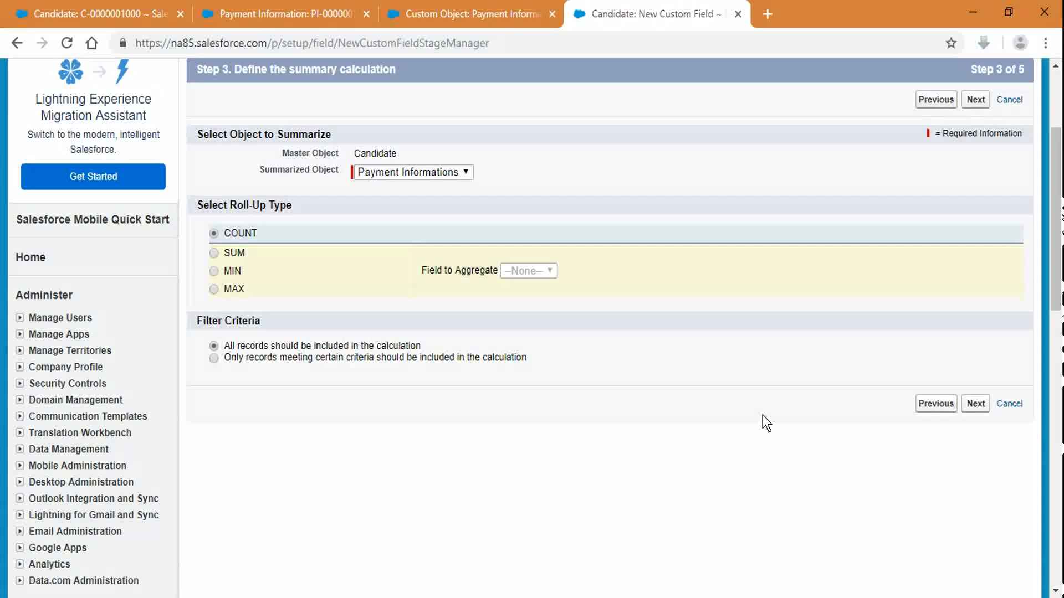
{"action": "left_click", "coordinate": [979, 401]}
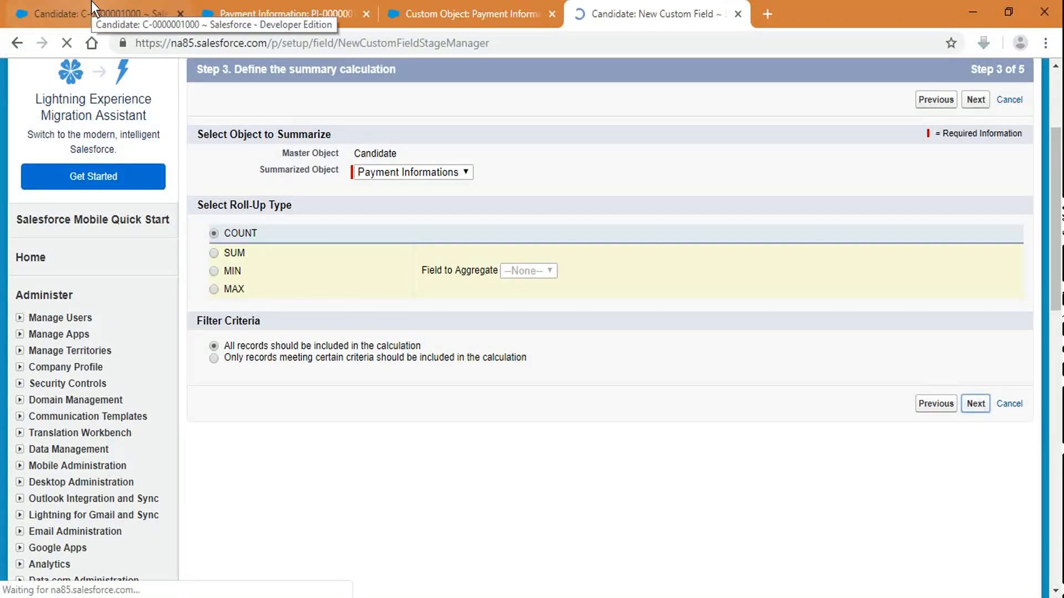
Step: Make the field visible only to the Standard User and System Administrator profiles
{"action": "scroll", "coordinate": [868, 388], "scroll_direction": "down", "scroll_amount": 3}
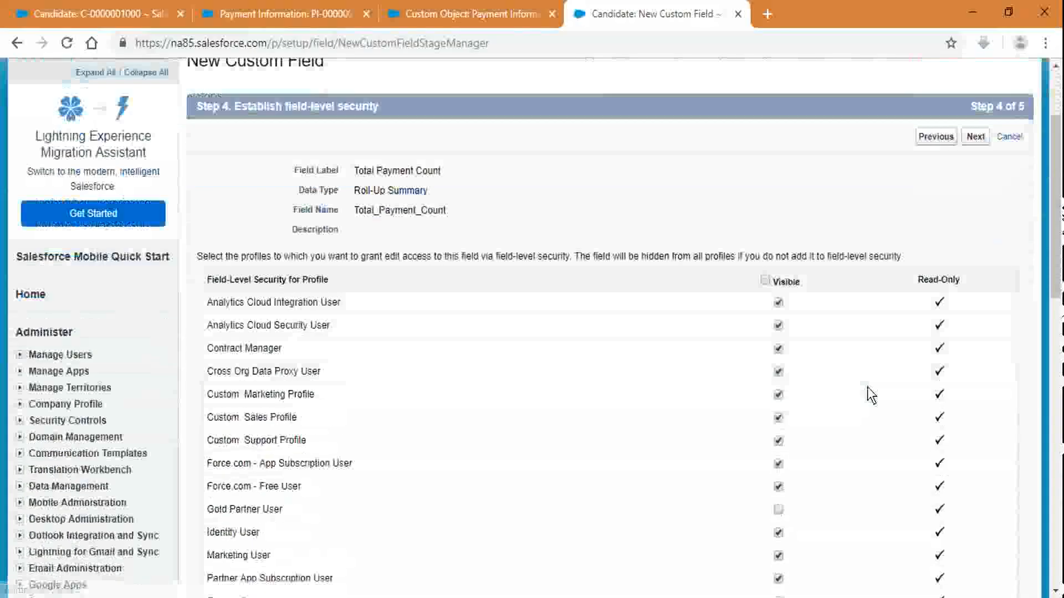
{"action": "scroll", "coordinate": [868, 388], "scroll_direction": "down", "scroll_amount": 2}
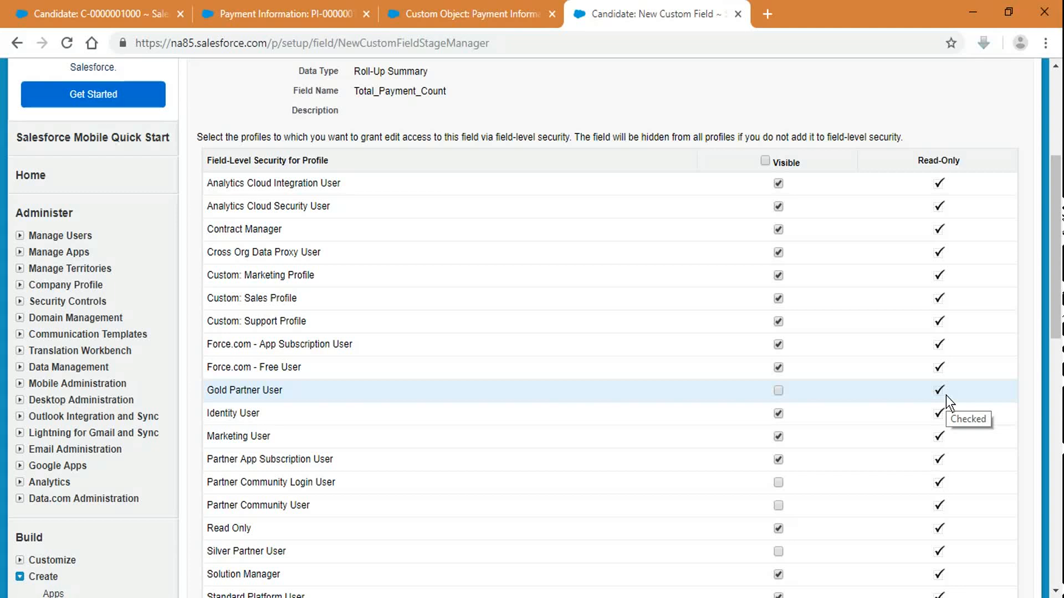
{"action": "scroll", "coordinate": [946, 395], "scroll_direction": "down", "scroll_amount": 7}
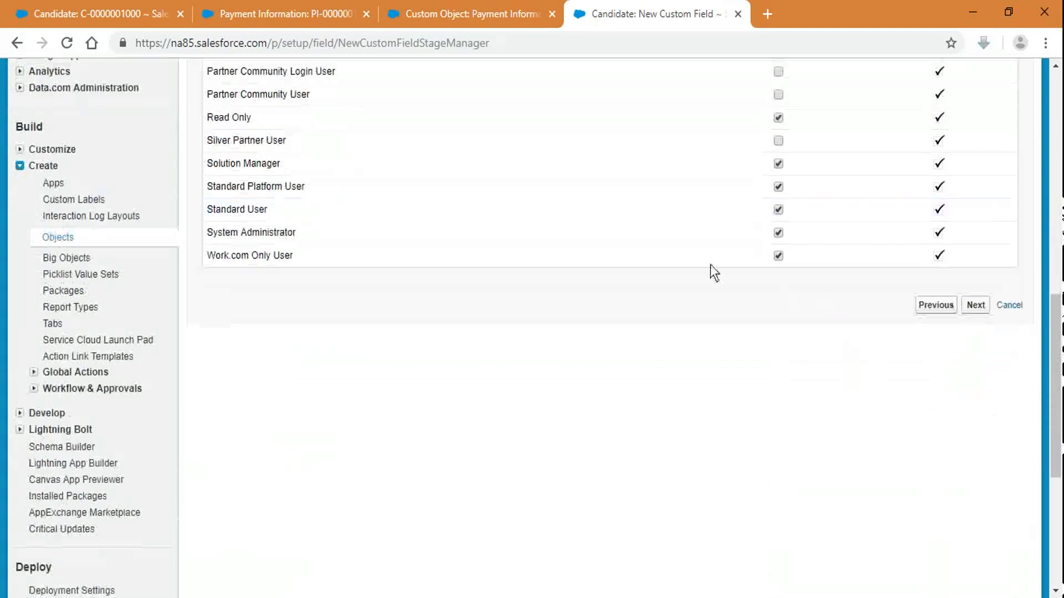
{"action": "scroll", "coordinate": [693, 258], "scroll_direction": "up", "scroll_amount": 12}
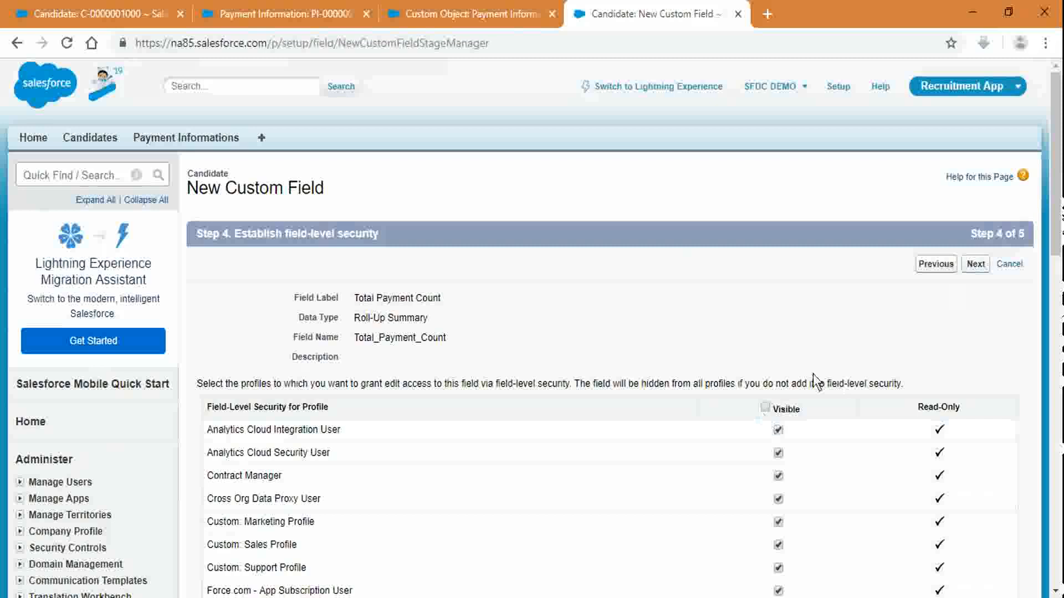
{"action": "left_click", "coordinate": [765, 407]}
{"action": "scroll", "coordinate": [771, 408], "scroll_direction": "down", "scroll_amount": 9}
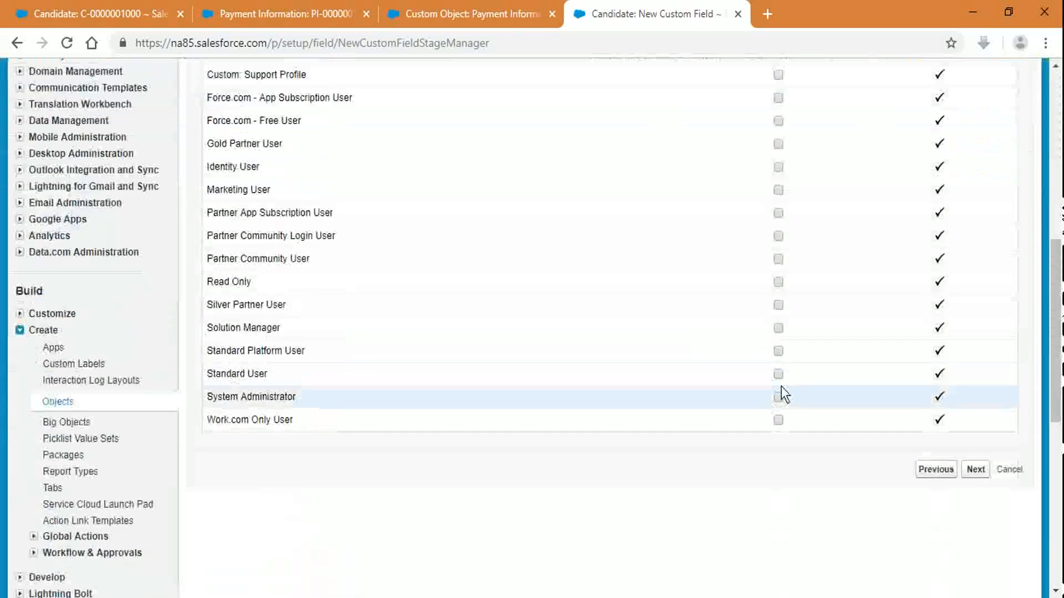
{"action": "left_click", "coordinate": [778, 374]}
{"action": "left_click", "coordinate": [778, 396]}
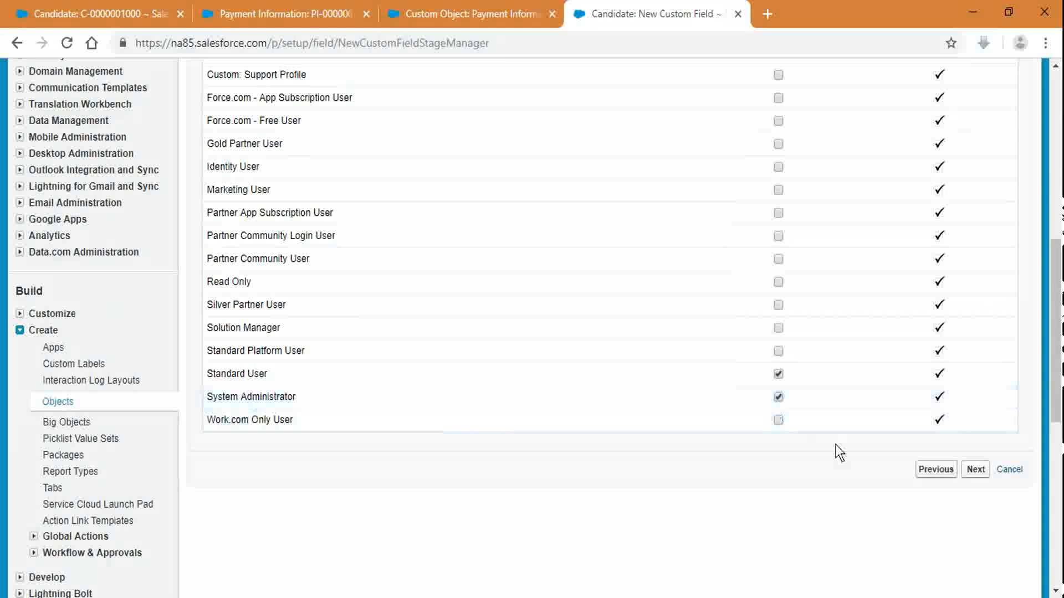
{"action": "left_click", "coordinate": [975, 470]}
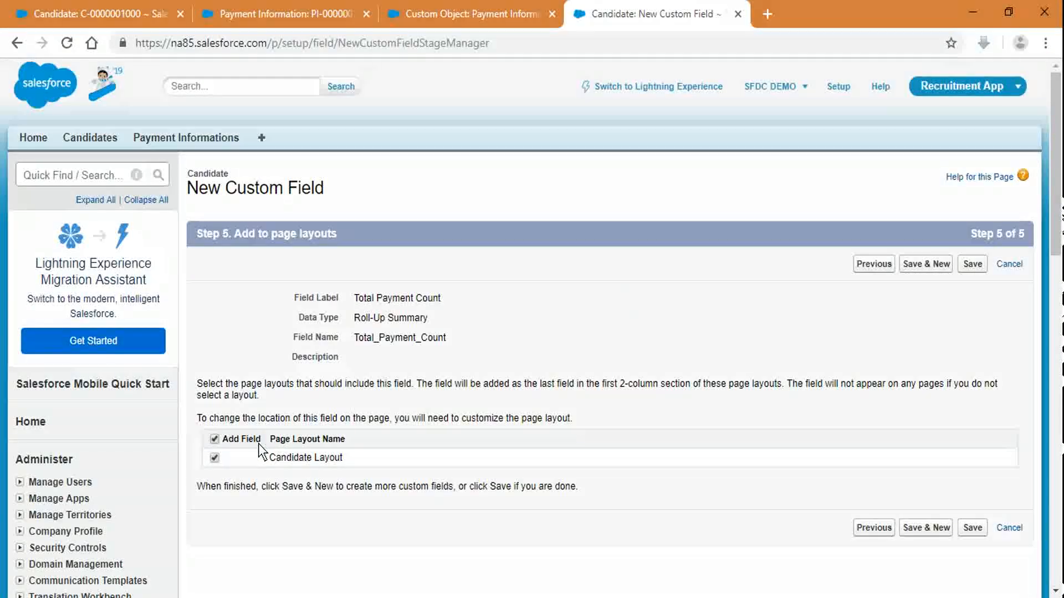
Step: Save Total Payment Count with Candidate Layout kept checked
{"action": "left_click", "coordinate": [215, 439]}
{"action": "left_click", "coordinate": [215, 440]}
{"action": "left_click", "coordinate": [982, 262]}
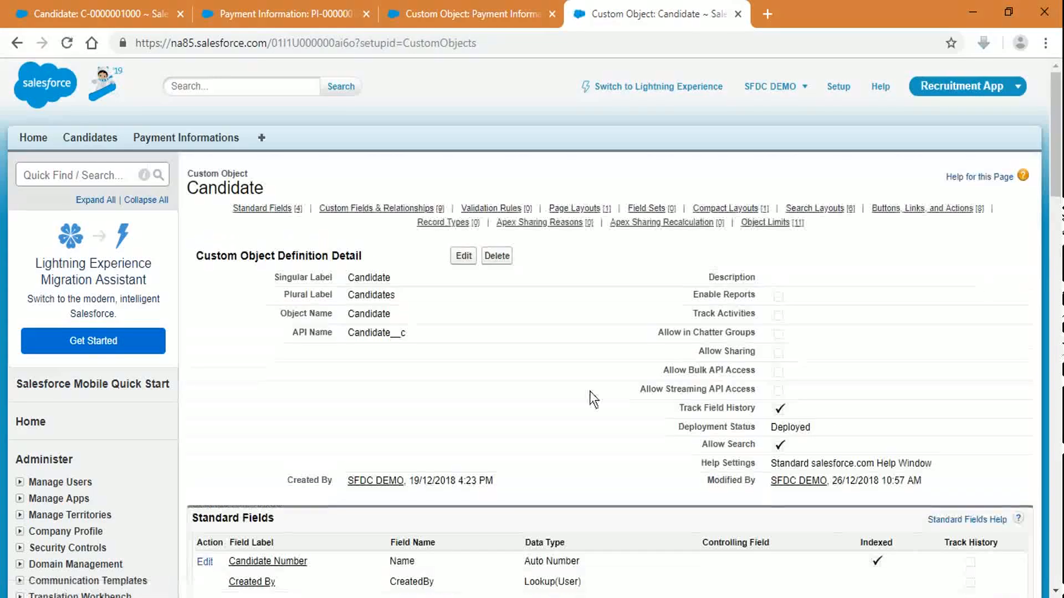
{"action": "scroll", "coordinate": [589, 391], "scroll_direction": "down", "scroll_amount": 9}
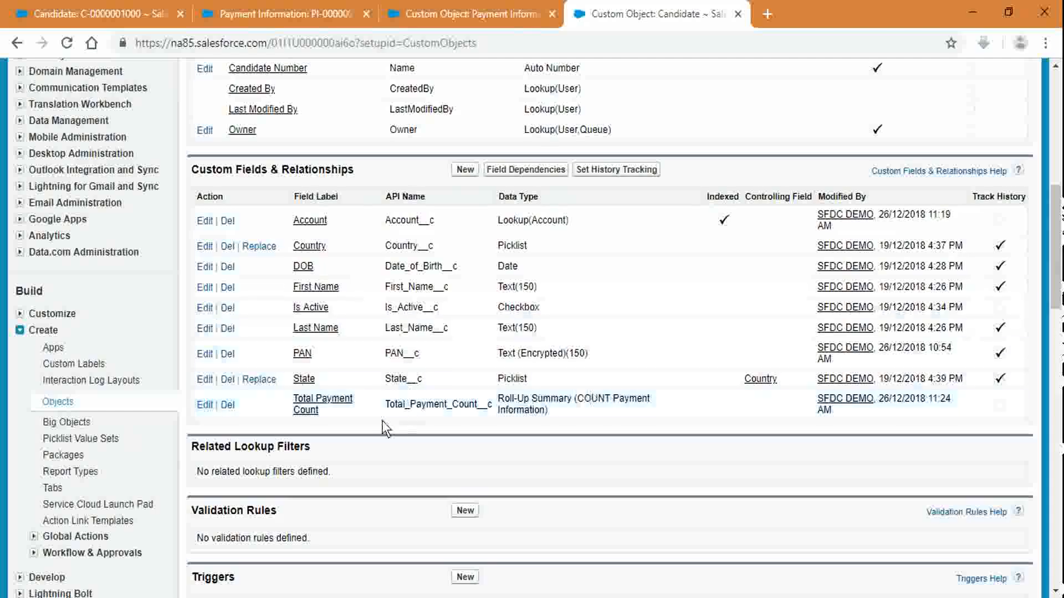
{"action": "left_click_drag", "start_coordinate": [388, 404], "coordinate": [516, 411]}
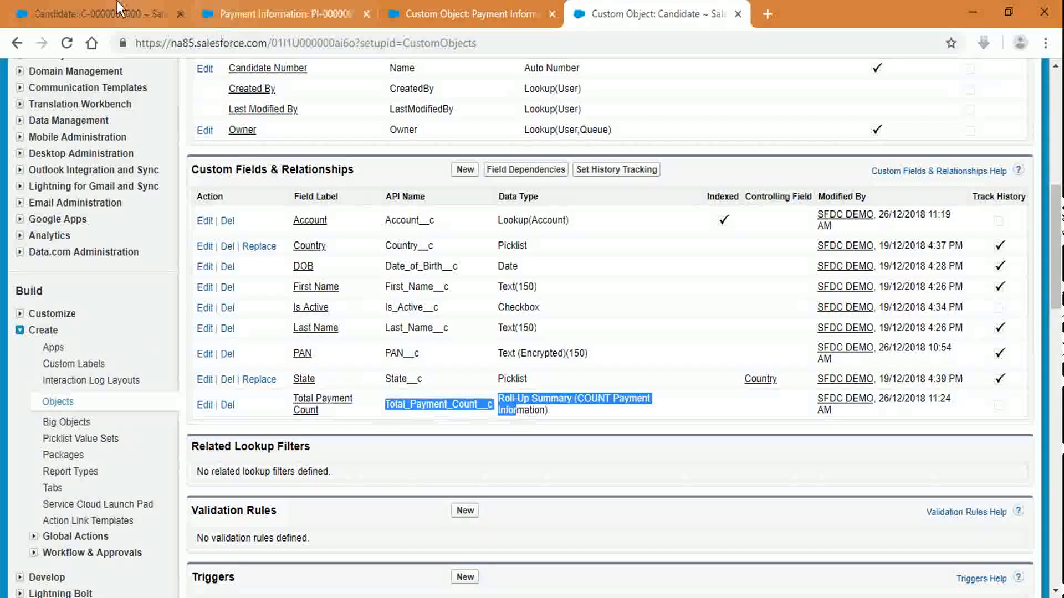
{"action": "left_click", "coordinate": [108, 13]}
{"action": "left_click", "coordinate": [348, 44]}
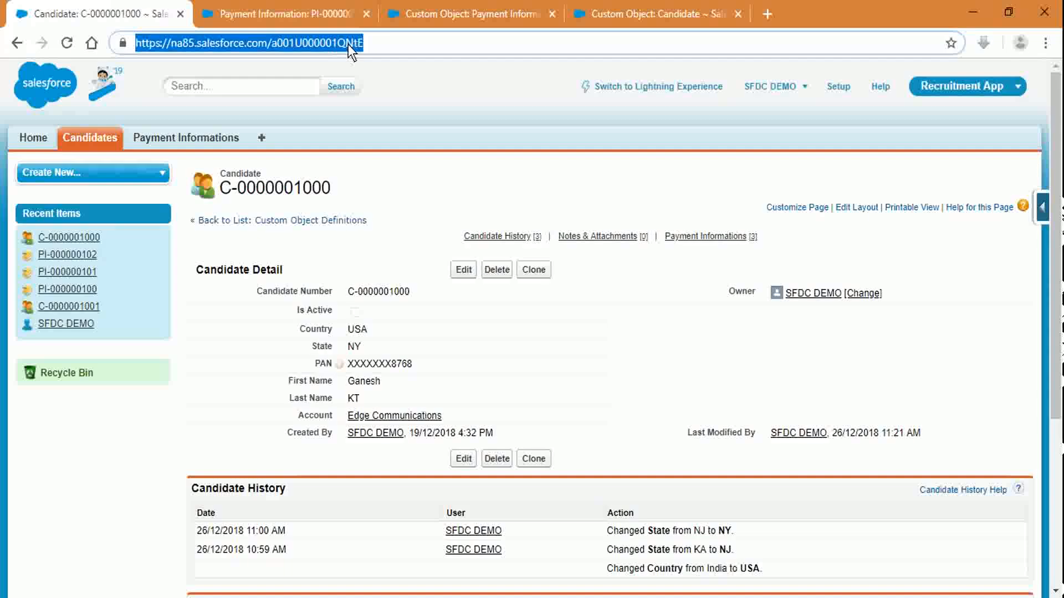
{"action": "key", "text": "Return"}
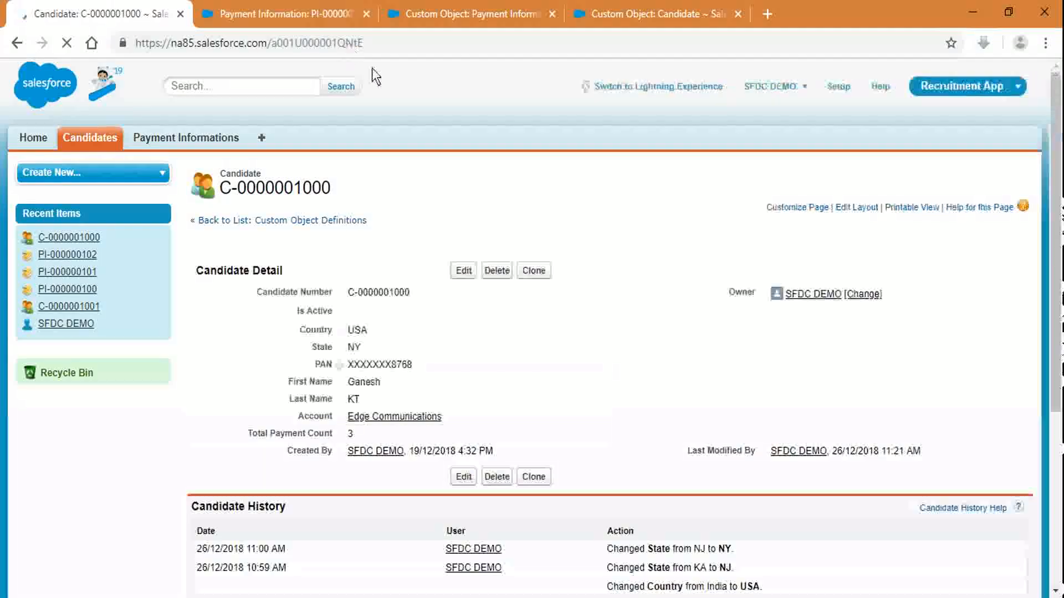
{"action": "left_click_drag", "start_coordinate": [252, 433], "coordinate": [356, 431]}
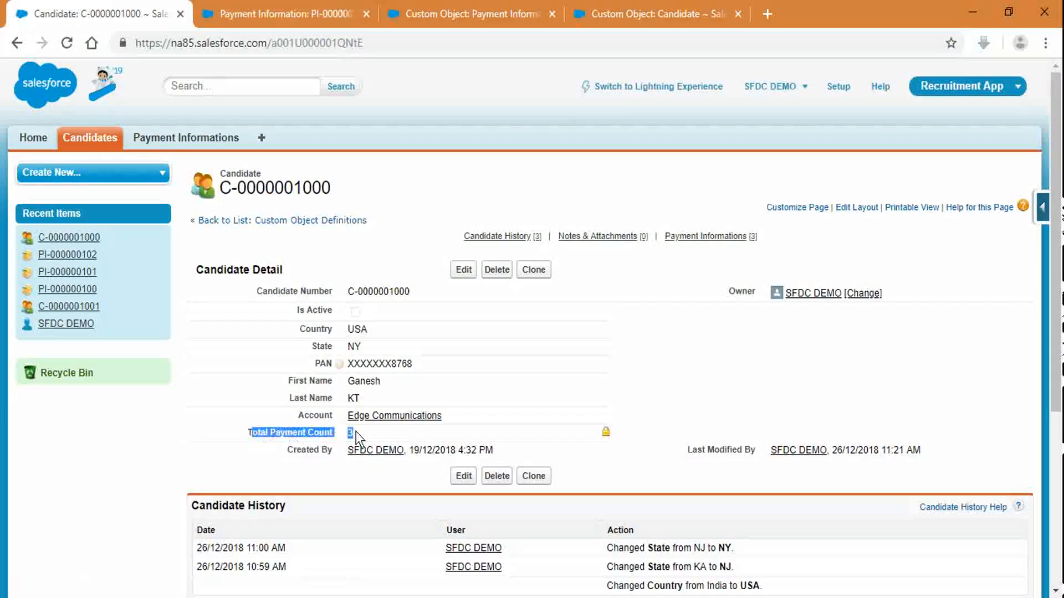
{"action": "left_click", "coordinate": [776, 422]}
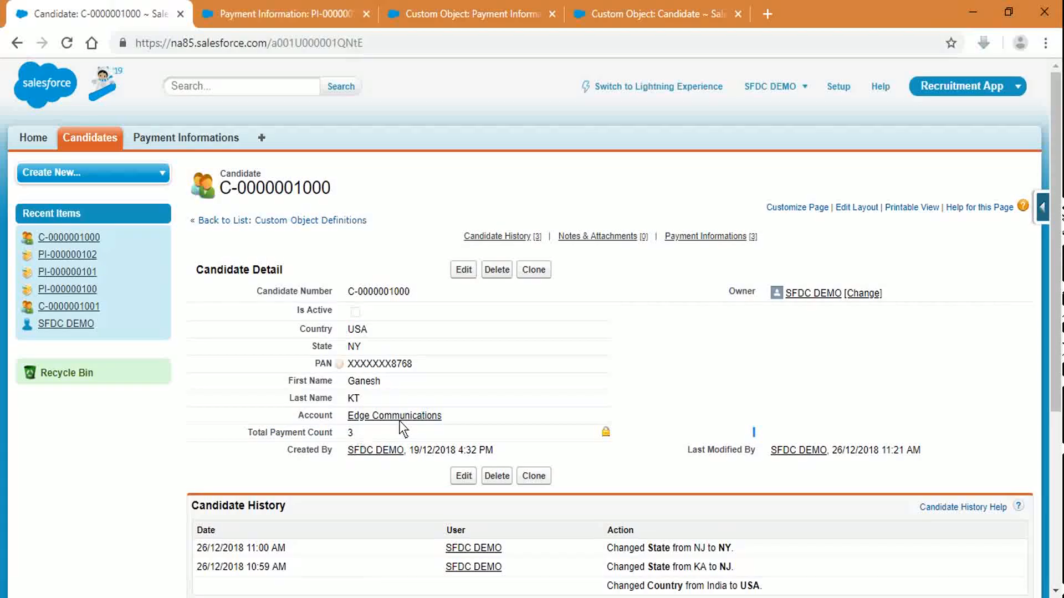
{"action": "scroll", "coordinate": [686, 419], "scroll_direction": "down", "scroll_amount": 5}
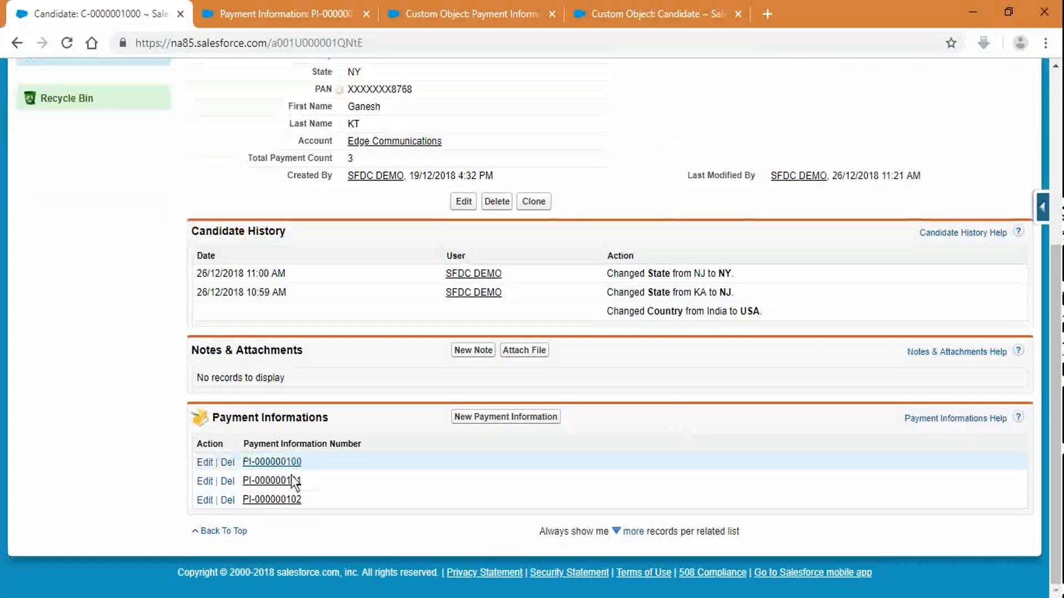
{"action": "left_click", "coordinate": [204, 9]}
{"action": "left_click", "coordinate": [133, 13]}
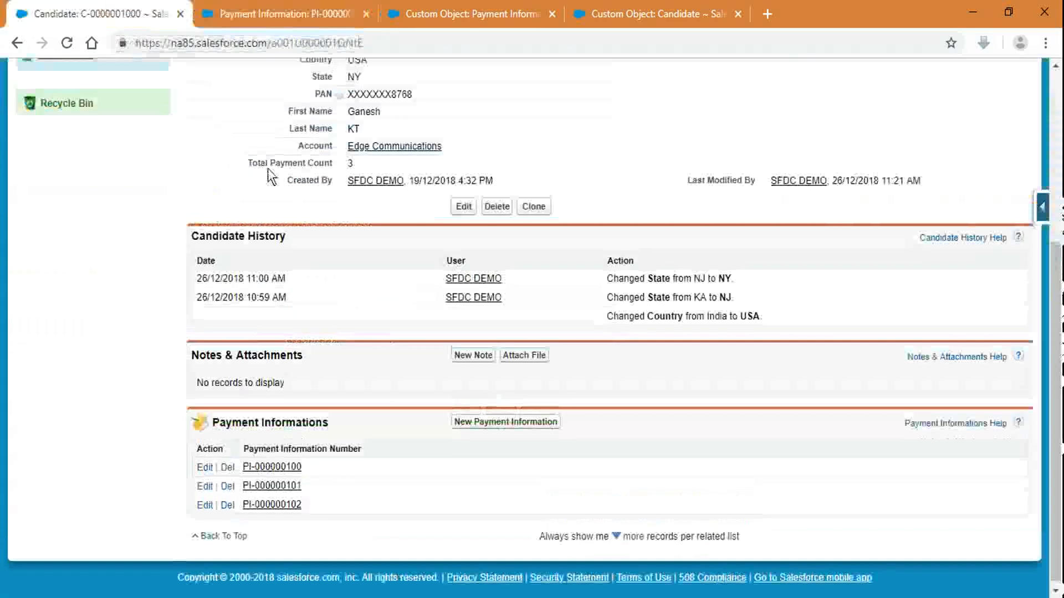
{"action": "scroll", "coordinate": [268, 168], "scroll_direction": "up", "scroll_amount": 5}
{"action": "left_click", "coordinate": [109, 141]}
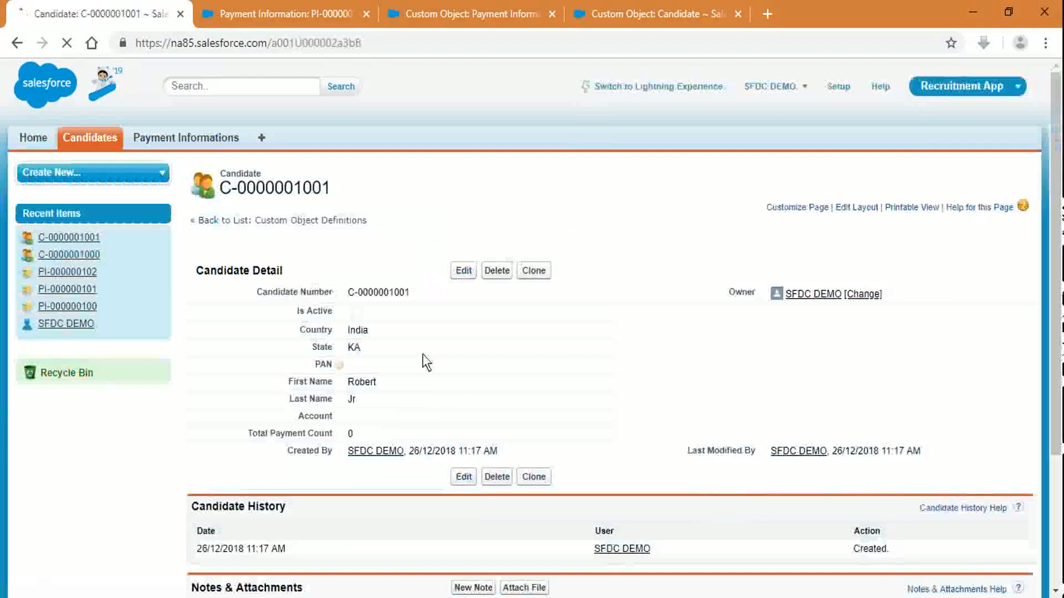
{"action": "scroll", "coordinate": [321, 524], "scroll_direction": "down", "scroll_amount": 3}
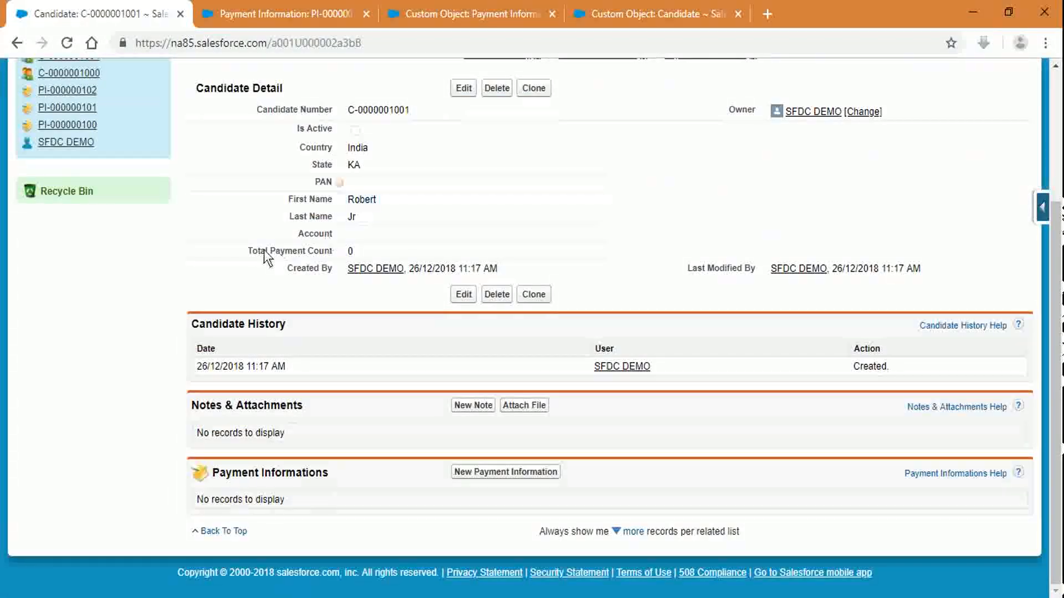
{"action": "triple_click", "coordinate": [376, 249]}
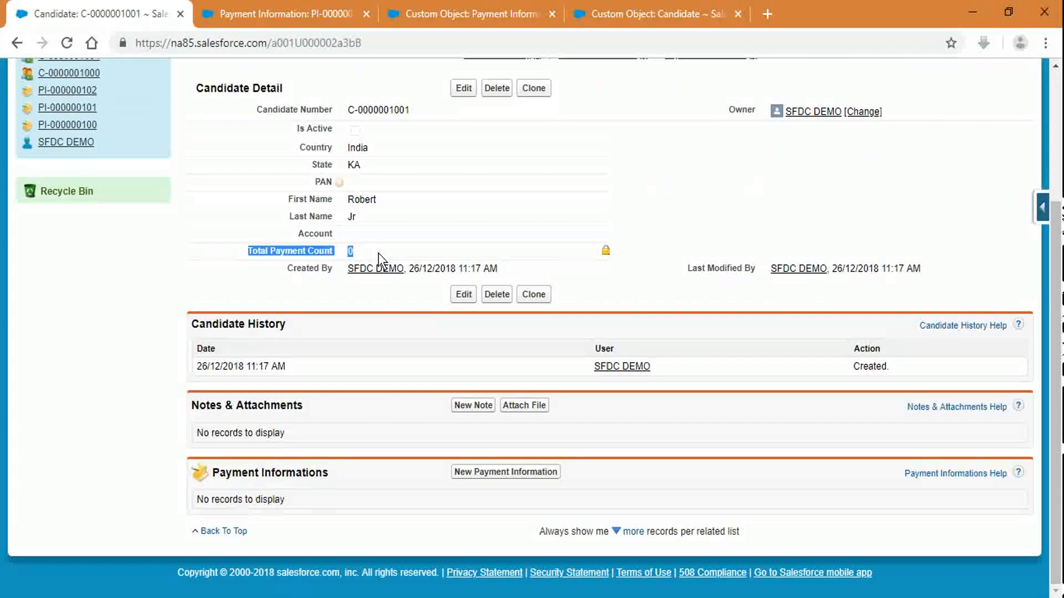
{"action": "left_click", "coordinate": [781, 218]}
{"action": "scroll", "coordinate": [782, 211], "scroll_direction": "up", "scroll_amount": 3}
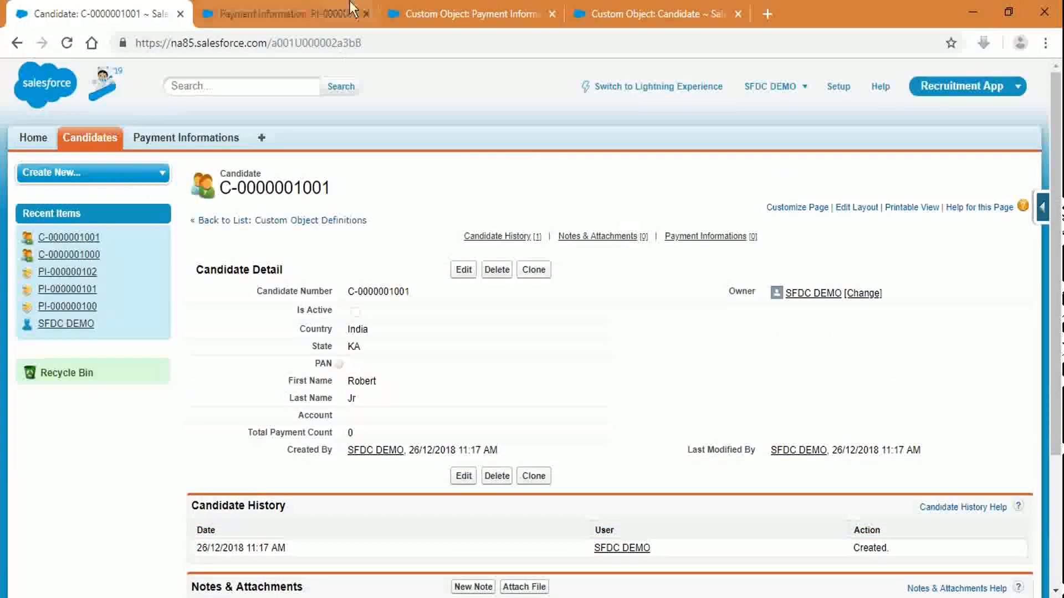
{"action": "left_click", "coordinate": [468, 12]}
{"action": "left_click", "coordinate": [604, 14]}
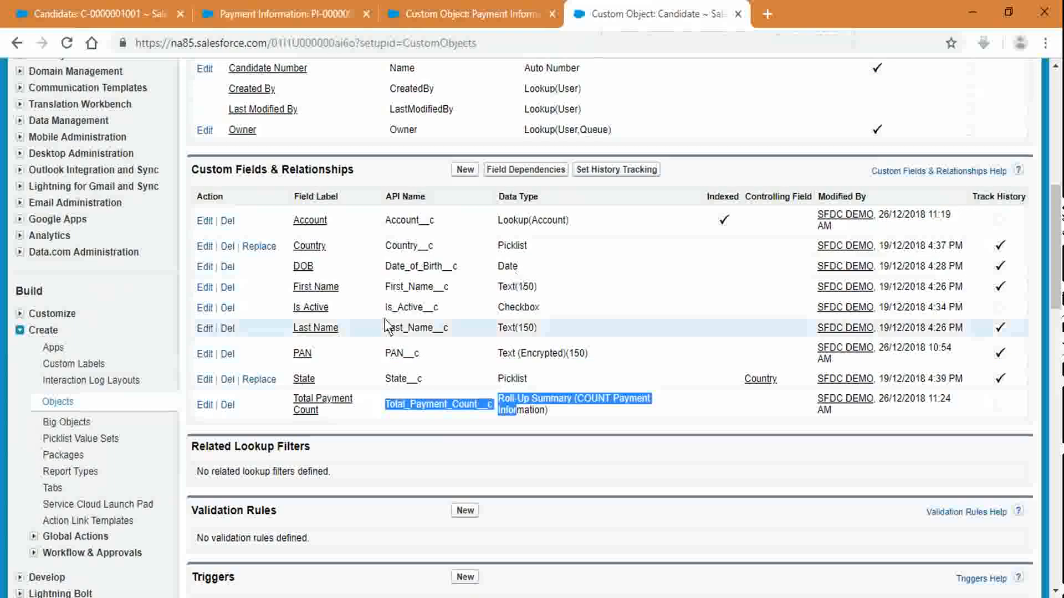
Step: Start a new roll-up summary field on Candidate labelled 'Total Payment Amount'
{"action": "left_click", "coordinate": [443, 366]}
{"action": "left_click", "coordinate": [462, 172]}
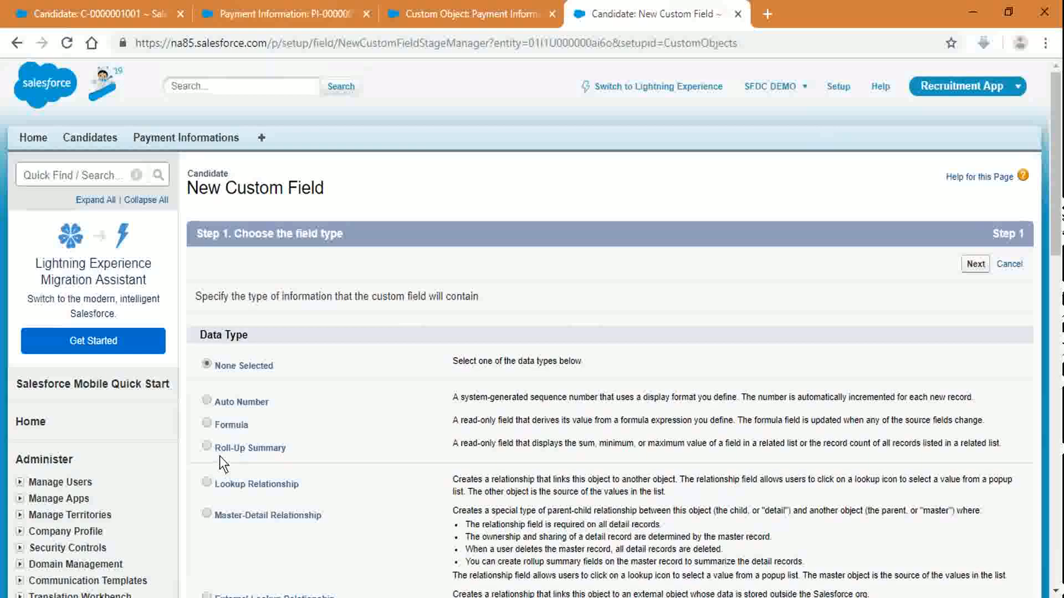
{"action": "left_click", "coordinate": [225, 447]}
{"action": "left_click", "coordinate": [982, 261]}
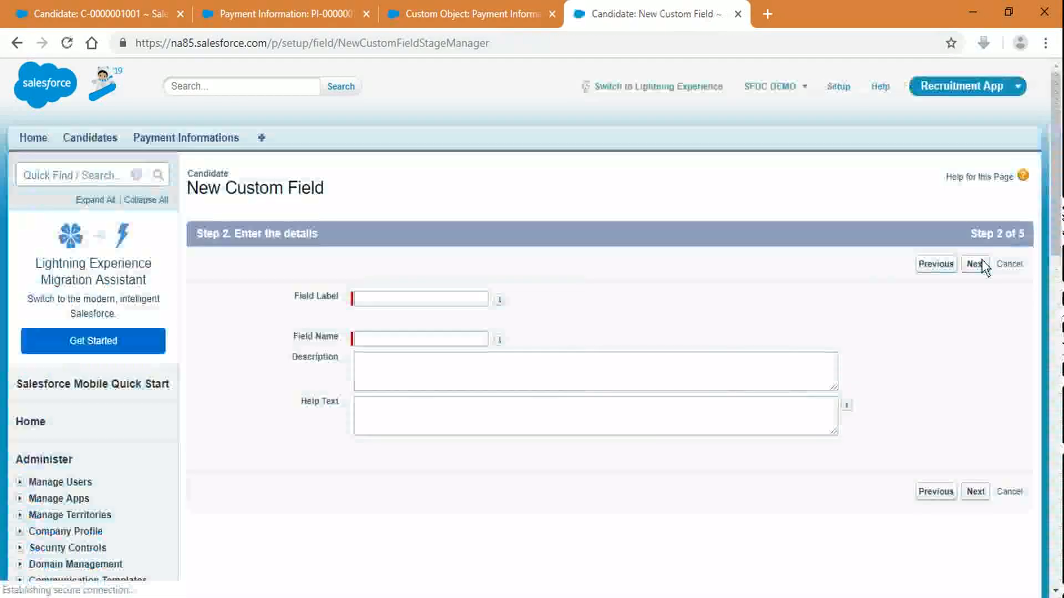
{"action": "left_click", "coordinate": [419, 300]}
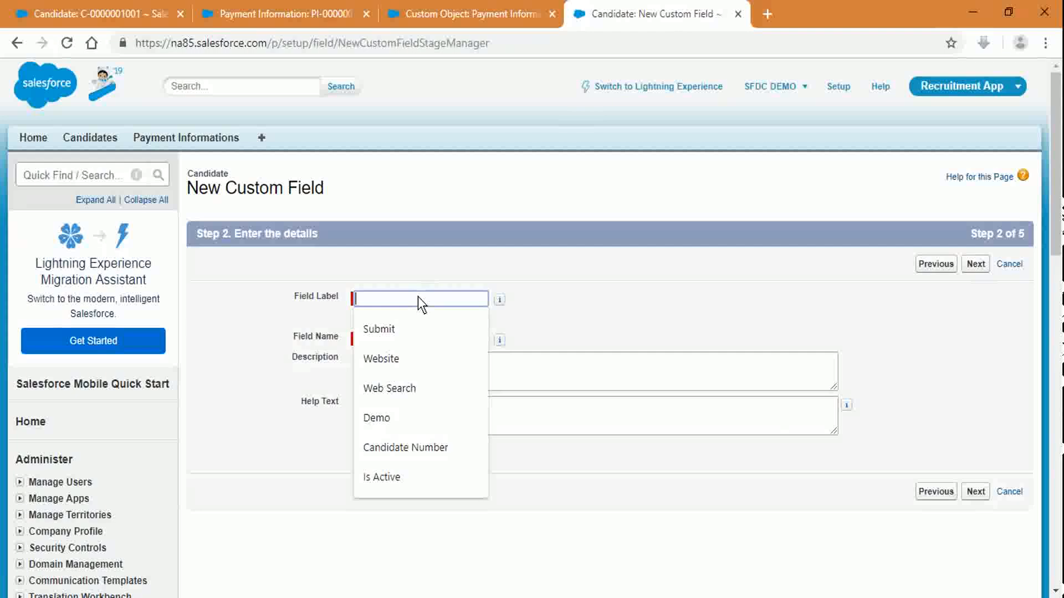
{"action": "type", "text": "T"}
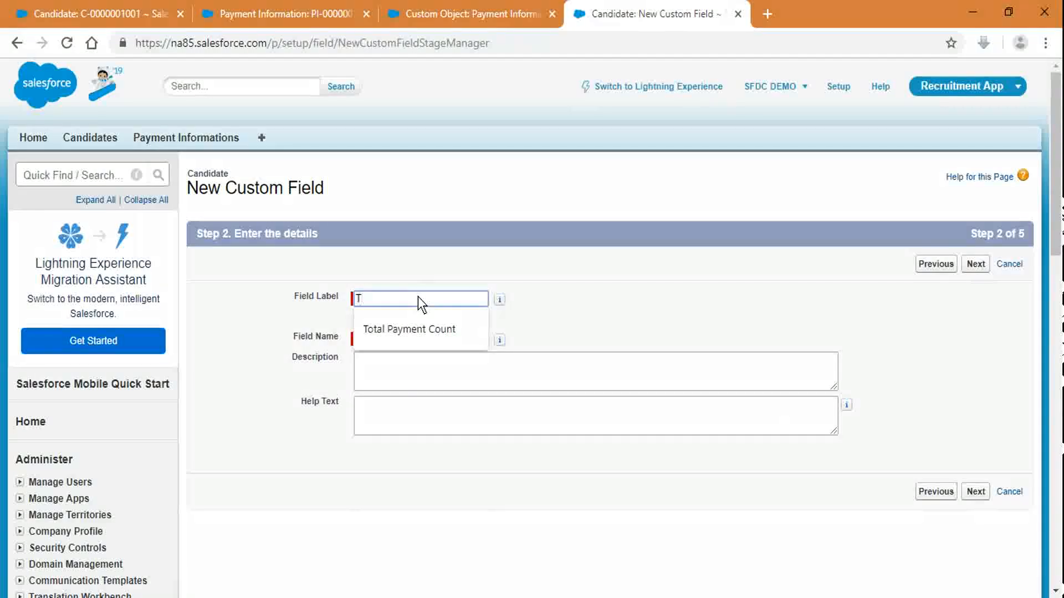
{"action": "key", "text": "Down"}
{"action": "key", "text": "Return"}
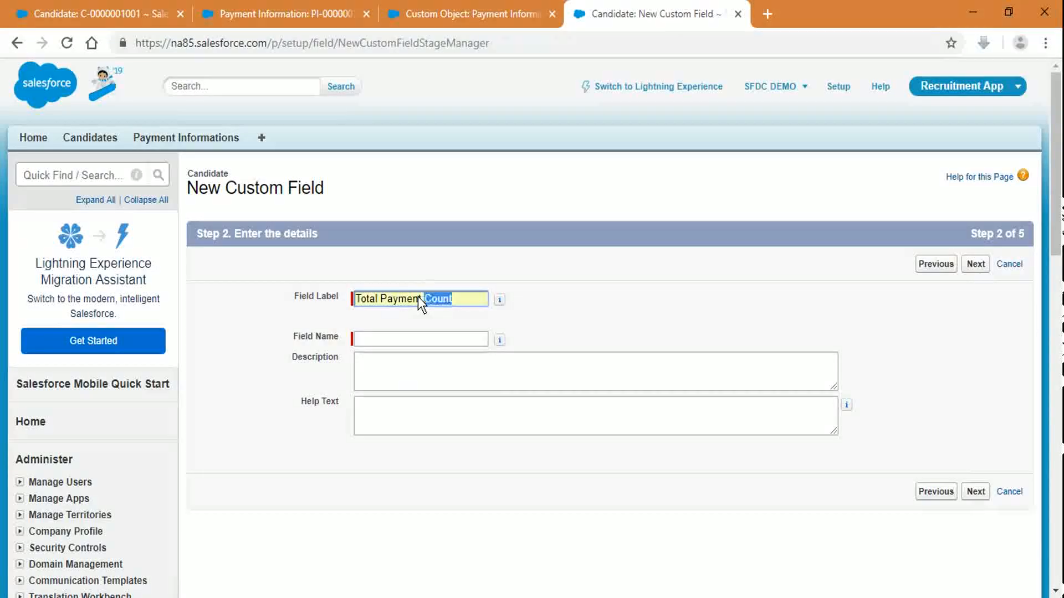
{"action": "key", "text": "BackSpace"}
{"action": "type", "text": "Amount"}
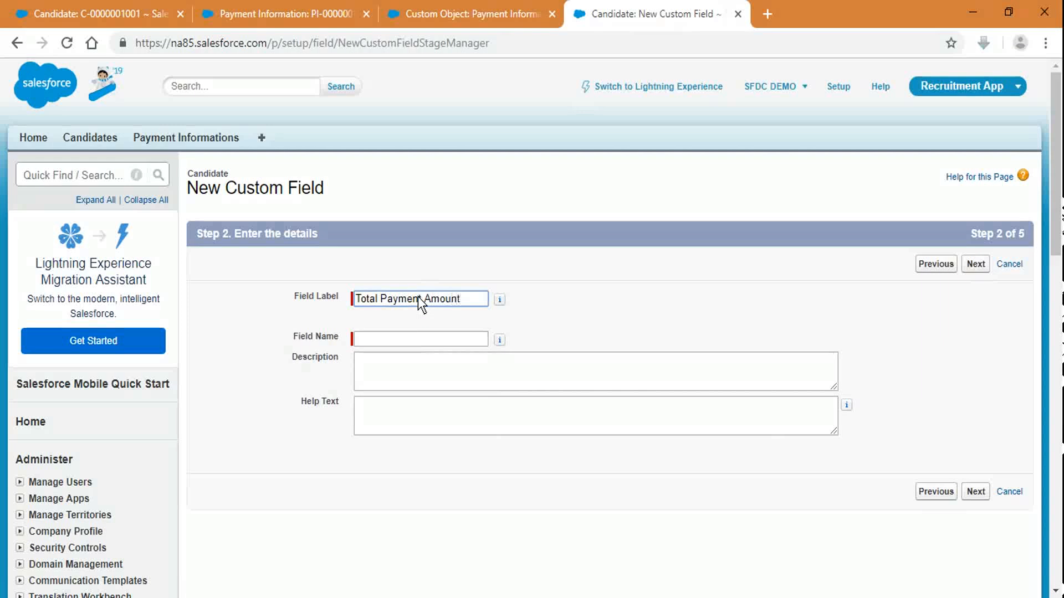
{"action": "key", "text": "Tab"}
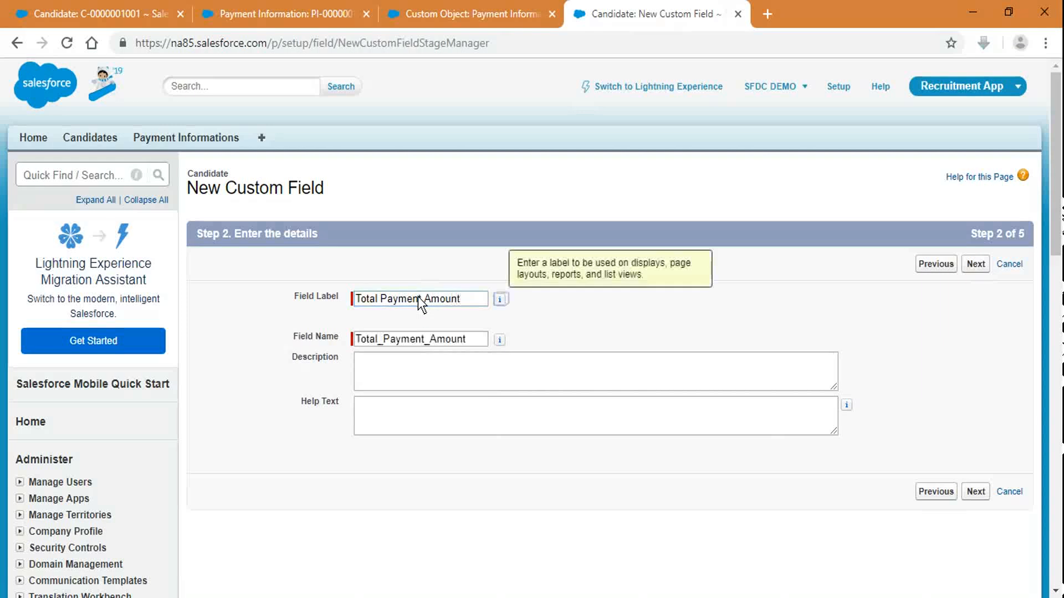
{"action": "left_click", "coordinate": [977, 264]}
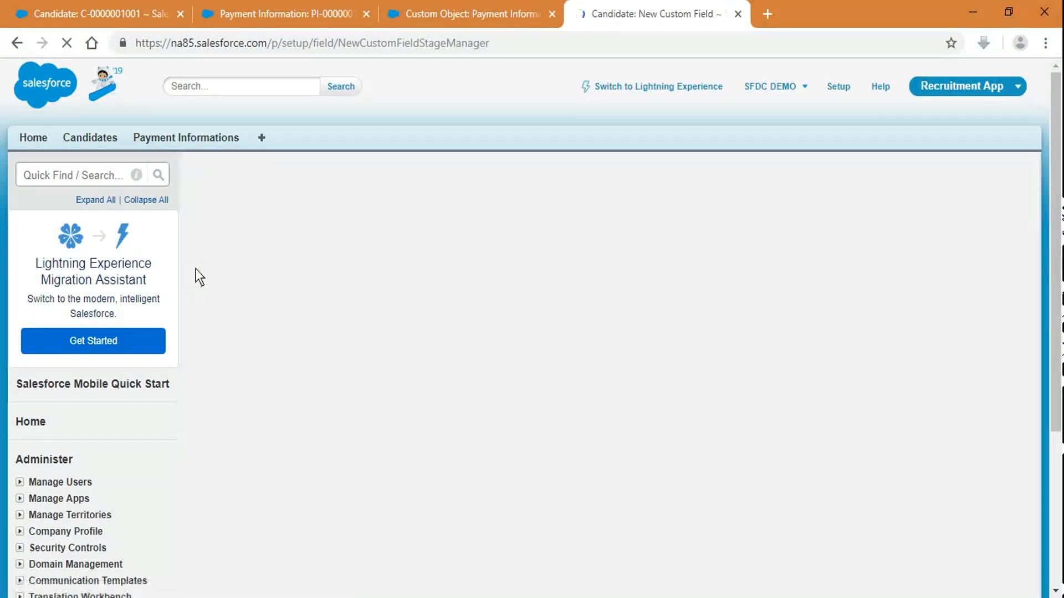
Step: Make it SUM Installment Amount from Payment Informations and save it to Candidate Layout
{"action": "left_click", "coordinate": [379, 338]}
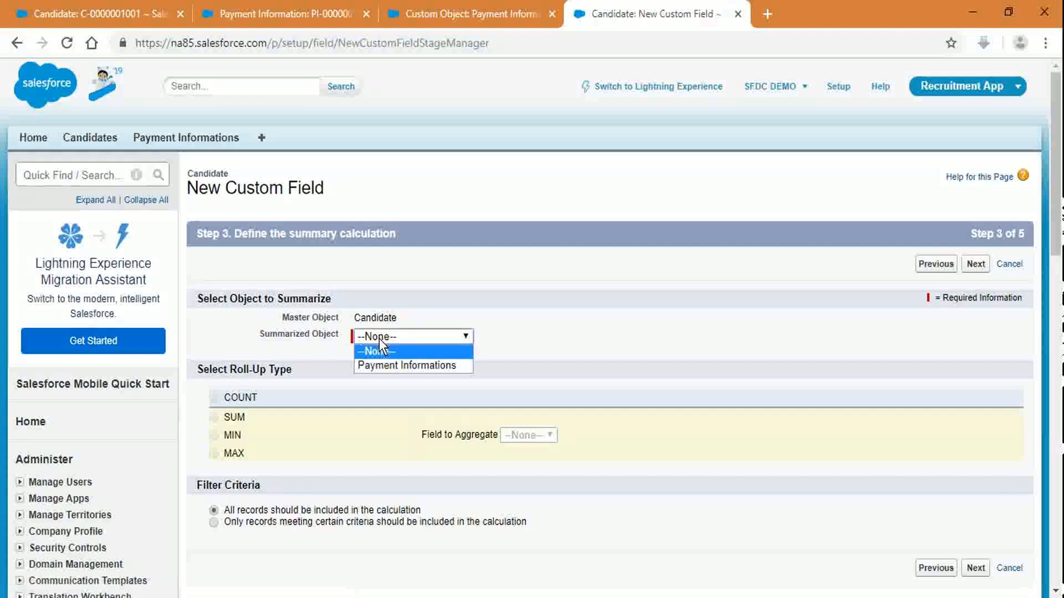
{"action": "left_click", "coordinate": [384, 366]}
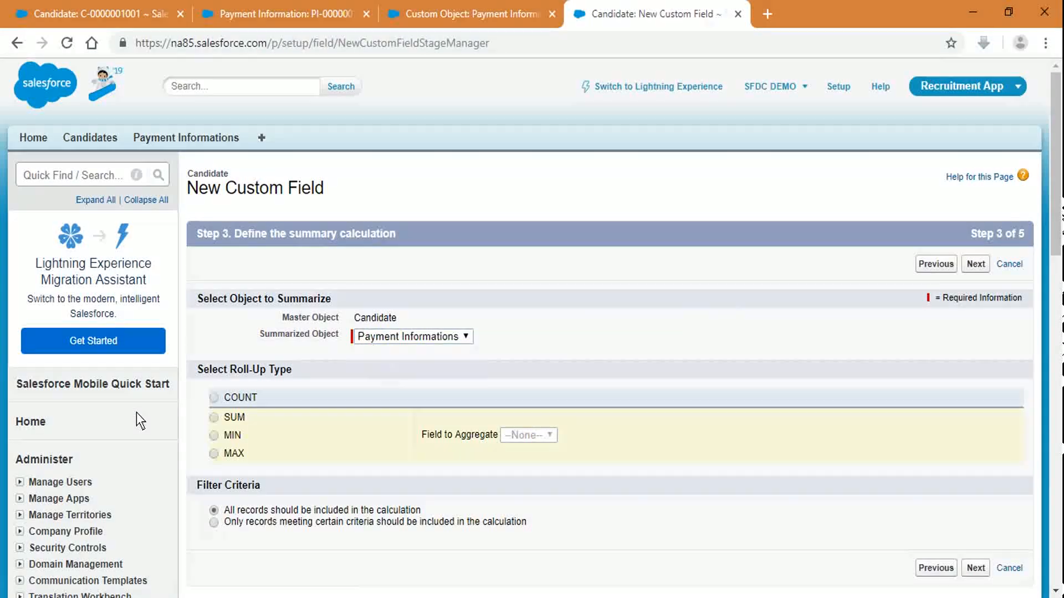
{"action": "left_click", "coordinate": [214, 418]}
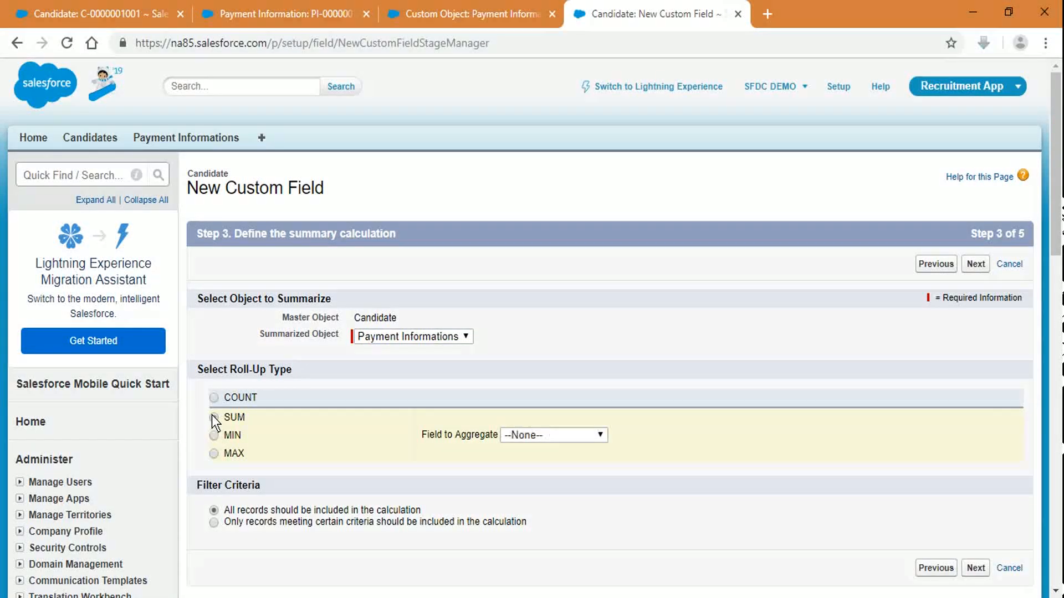
{"action": "left_click", "coordinate": [579, 434]}
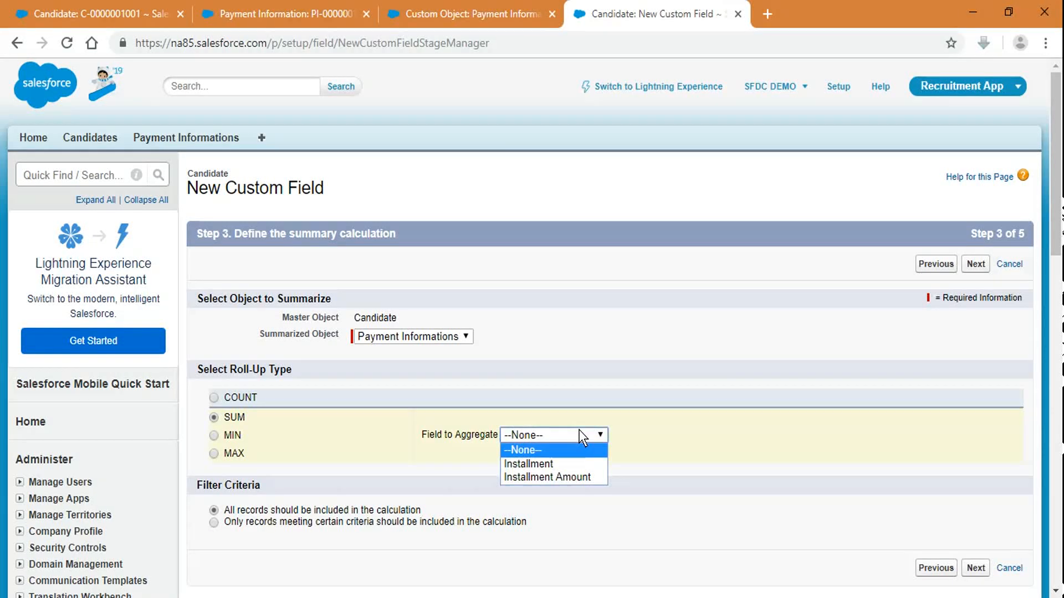
{"action": "left_click", "coordinate": [587, 478]}
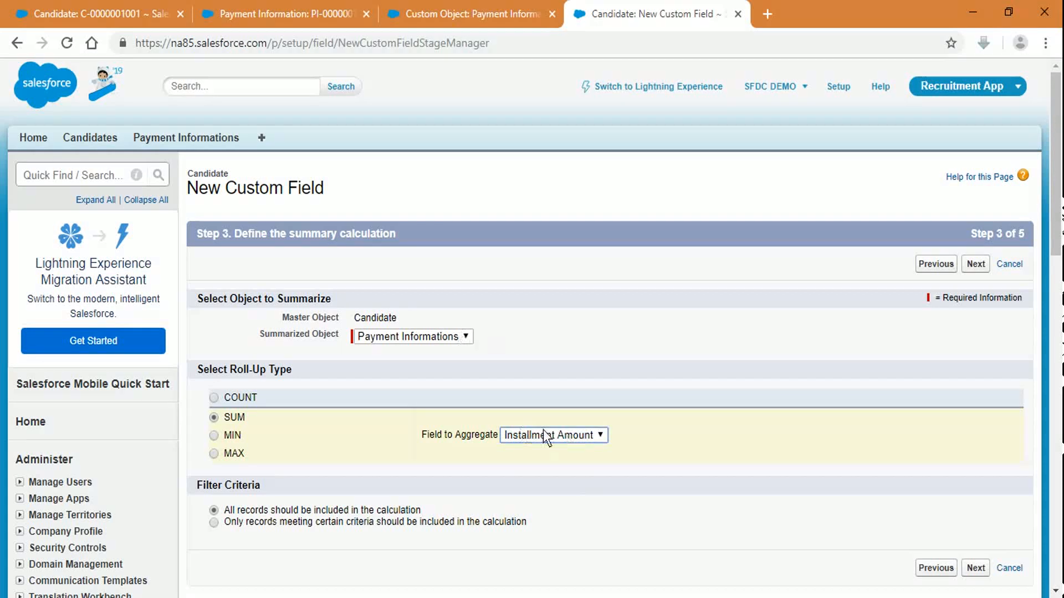
{"action": "left_click", "coordinate": [984, 263]}
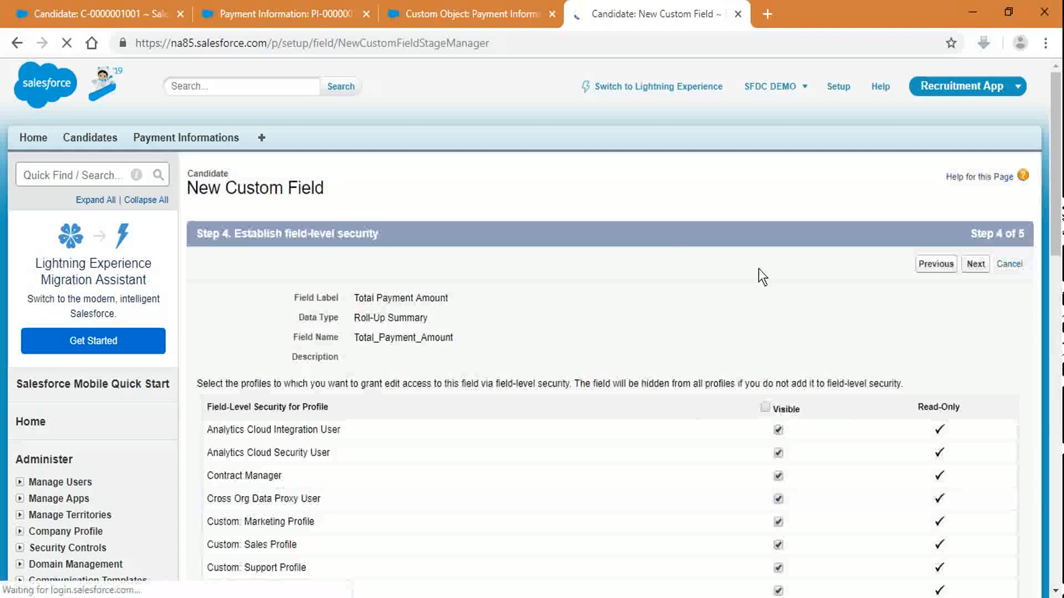
{"action": "left_click", "coordinate": [976, 263]}
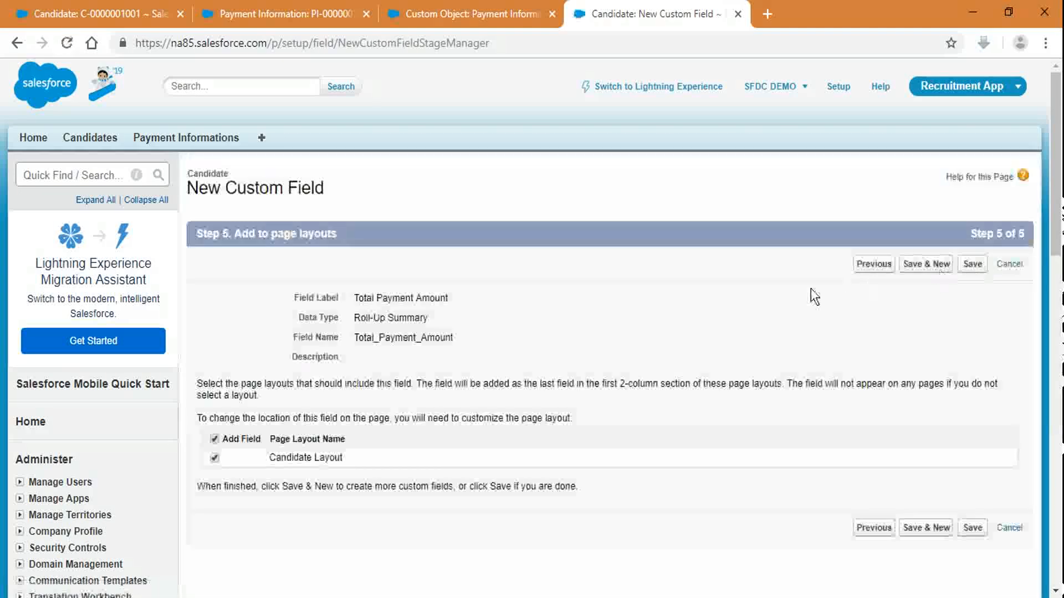
{"action": "left_click", "coordinate": [971, 263]}
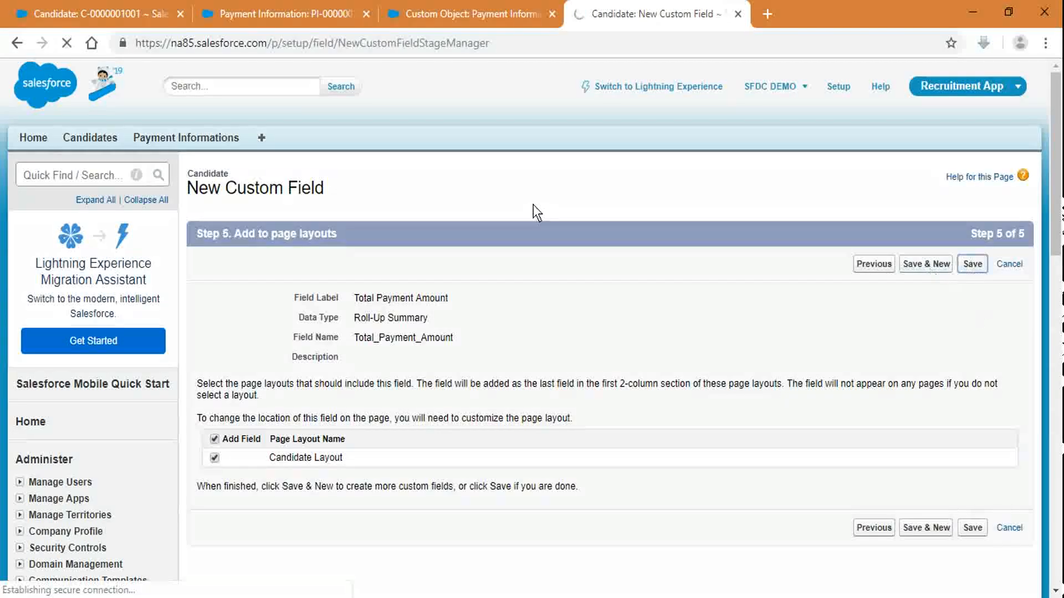
{"action": "left_click", "coordinate": [100, 13]}
{"action": "left_click", "coordinate": [228, 43]}
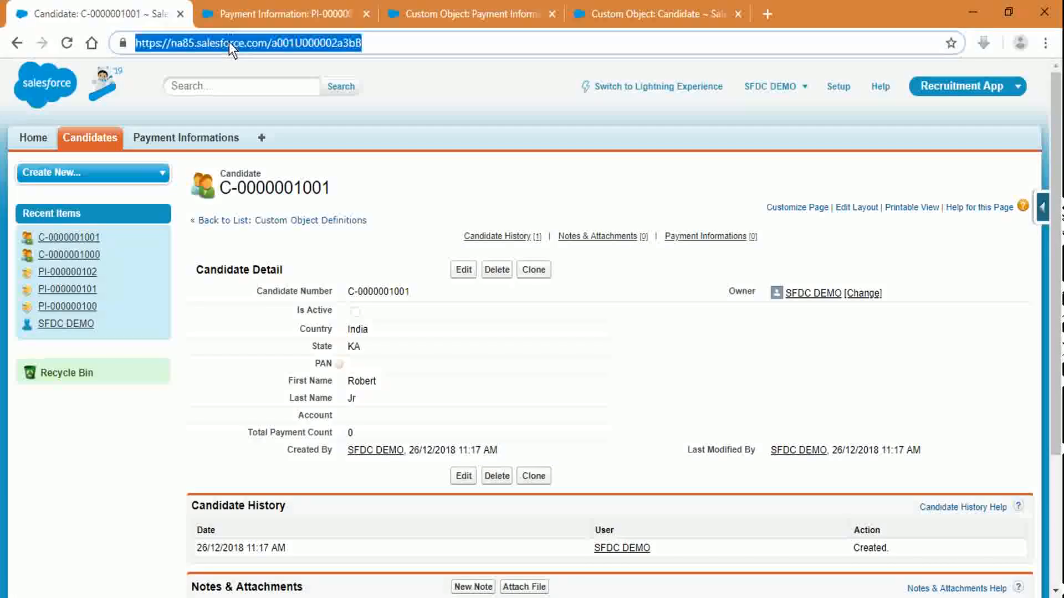
{"action": "key", "text": "Return"}
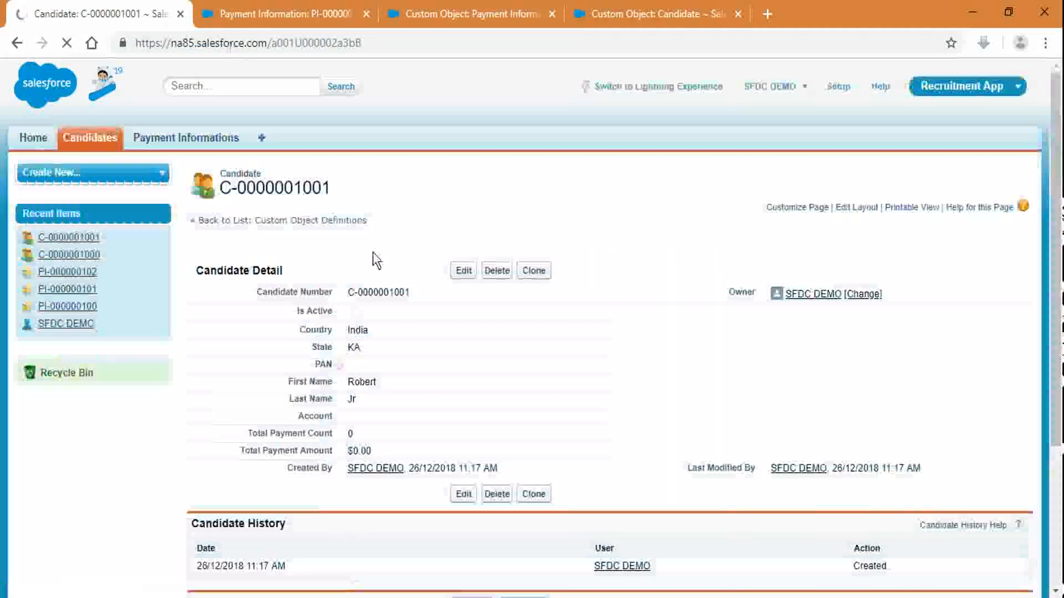
{"action": "scroll", "coordinate": [353, 381], "scroll_direction": "down", "scroll_amount": 3}
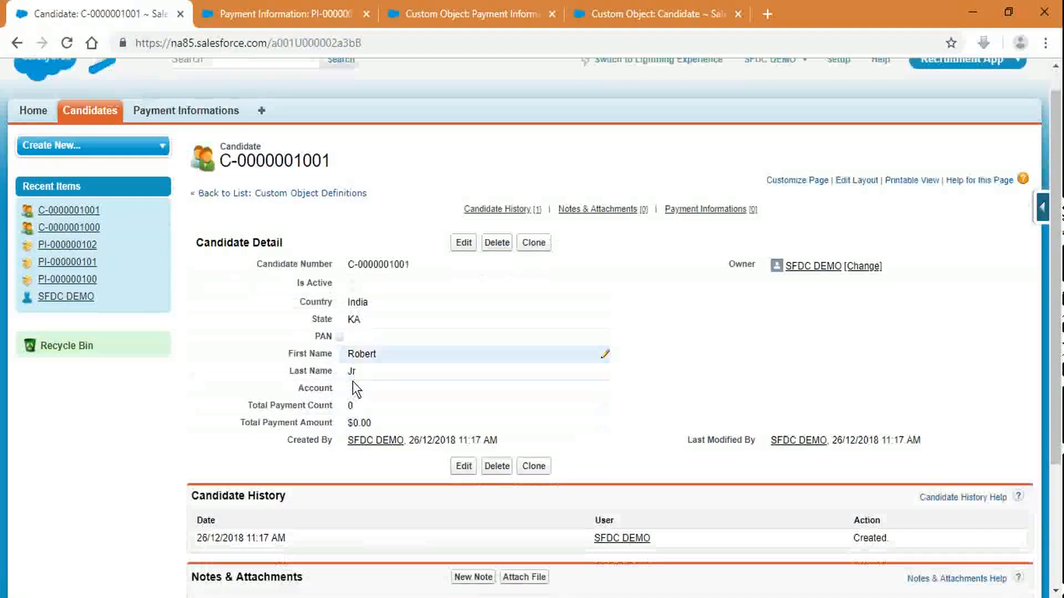
{"action": "scroll", "coordinate": [353, 388], "scroll_direction": "up", "scroll_amount": 3}
{"action": "left_click", "coordinate": [289, 14]}
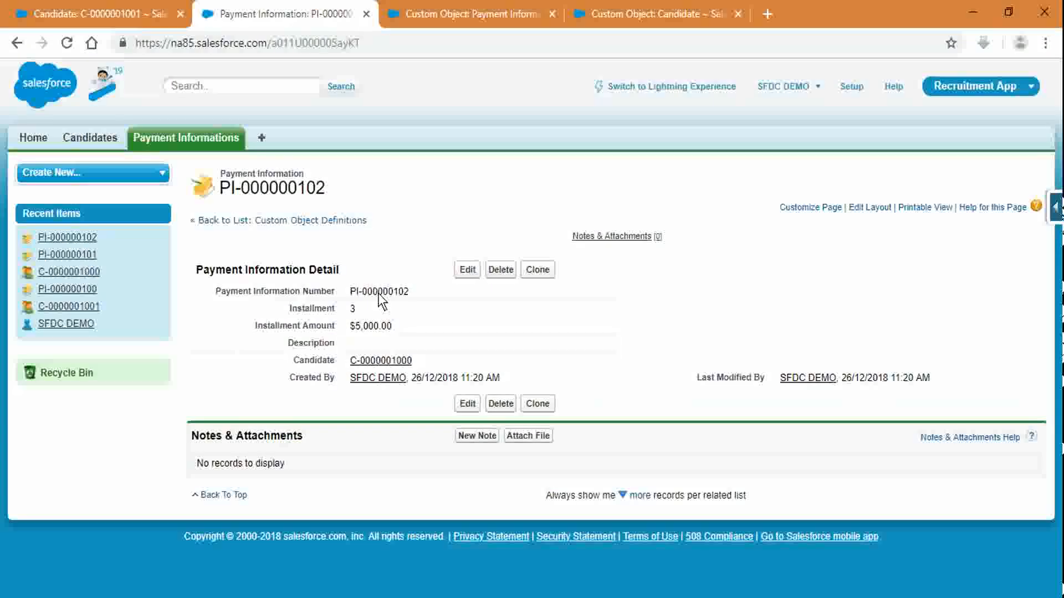
{"action": "middle_click", "coordinate": [388, 362]}
{"action": "left_click_drag", "start_coordinate": [439, 11], "coordinate": [185, 9]}
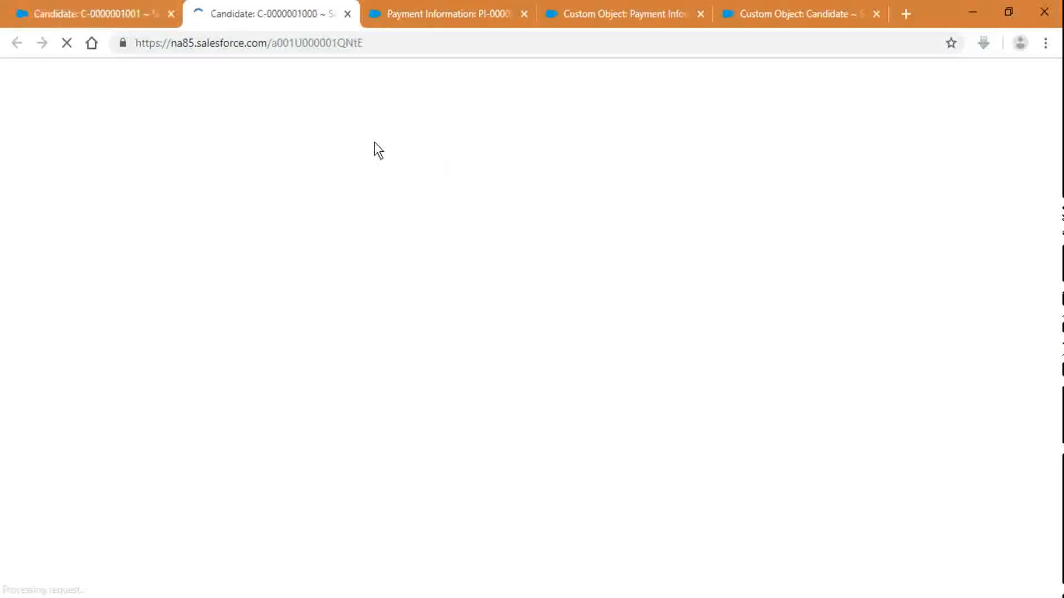
{"action": "left_click", "coordinate": [171, 13]}
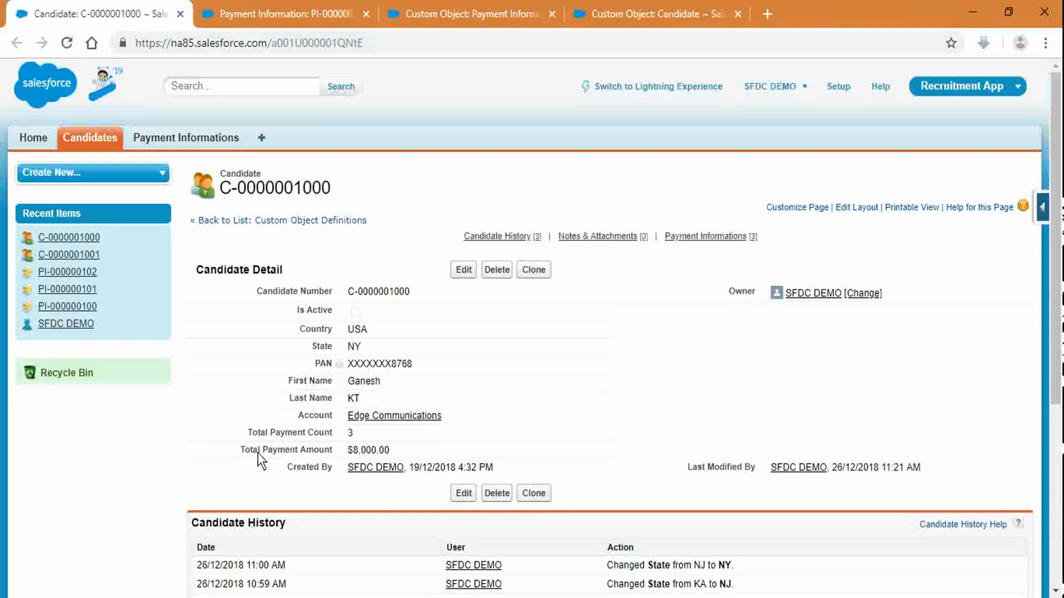
{"action": "left_click_drag", "start_coordinate": [241, 447], "coordinate": [434, 447]}
{"action": "left_click", "coordinate": [742, 410]}
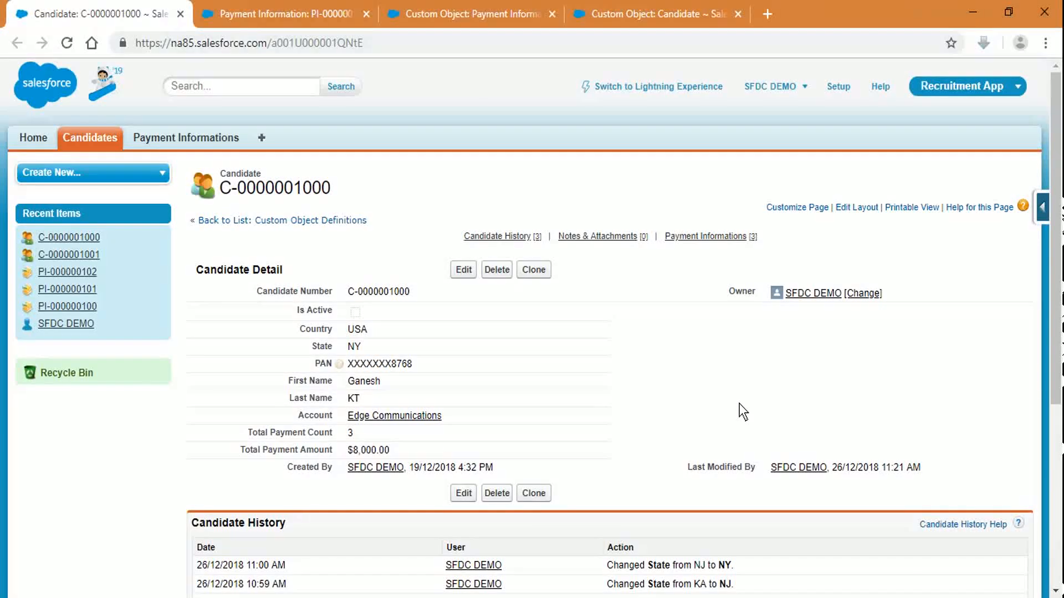
{"action": "scroll", "coordinate": [740, 403], "scroll_direction": "down", "scroll_amount": 5}
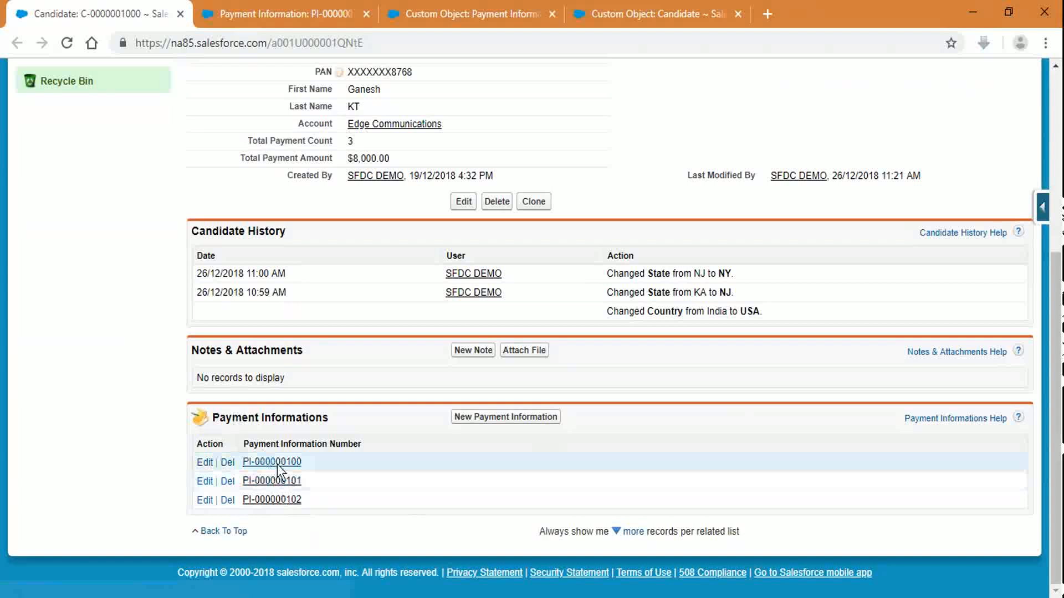
{"action": "left_click", "coordinate": [287, 14]}
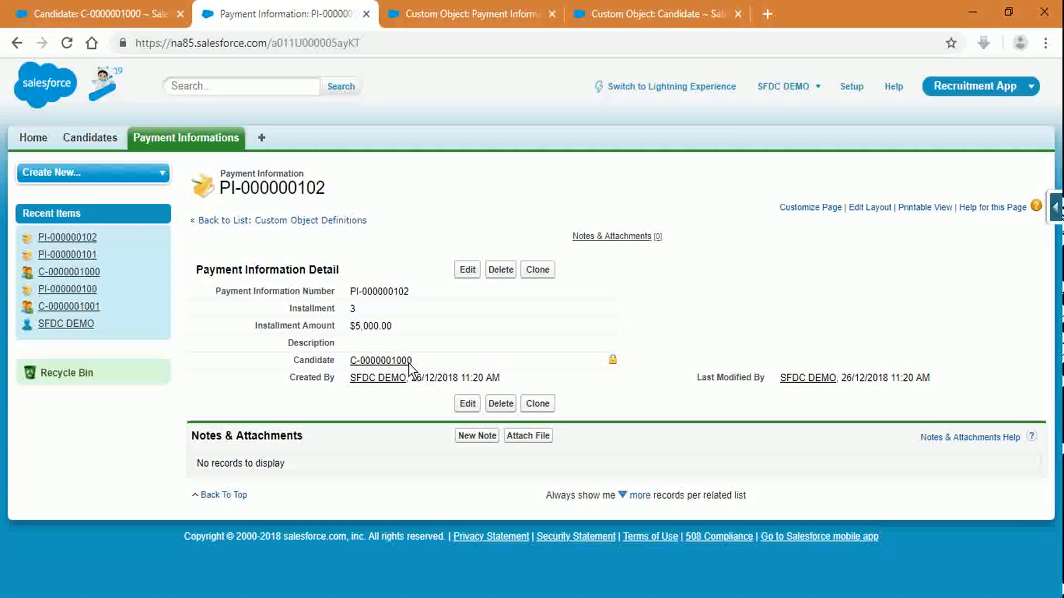
{"action": "left_click", "coordinate": [95, 14]}
{"action": "scroll", "coordinate": [462, 429], "scroll_direction": "up", "scroll_amount": 4}
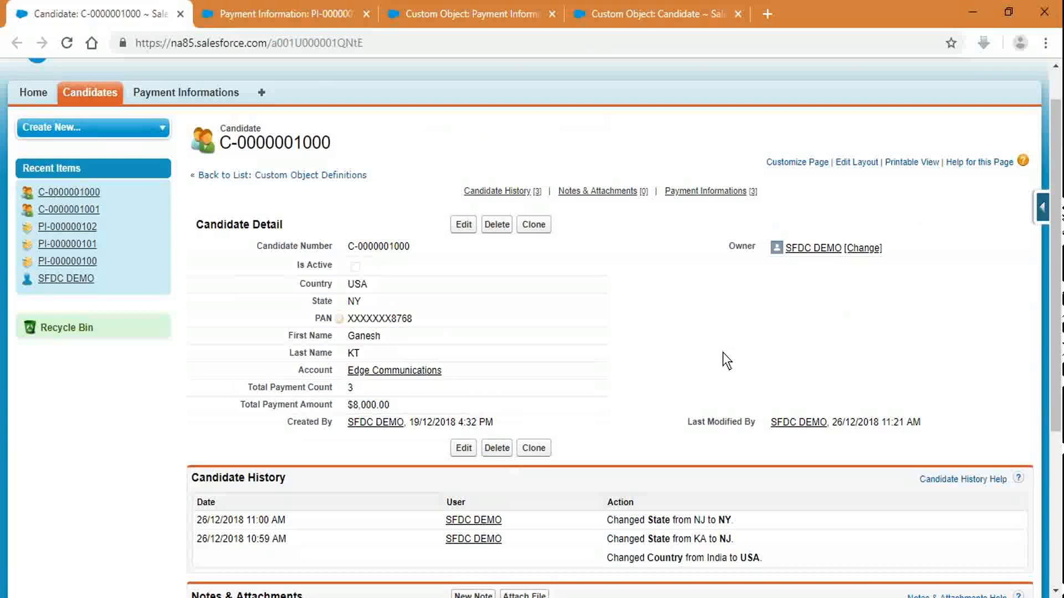
{"action": "left_click", "coordinate": [577, 12]}
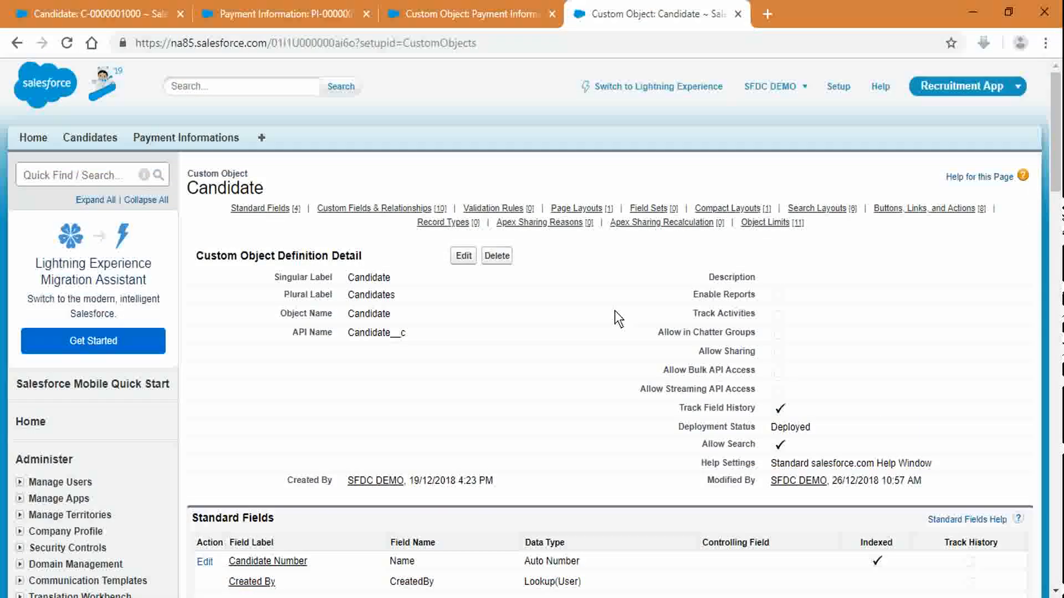
{"action": "scroll", "coordinate": [580, 447], "scroll_direction": "down", "scroll_amount": 7}
{"action": "scroll", "coordinate": [574, 458], "scroll_direction": "down", "scroll_amount": 3}
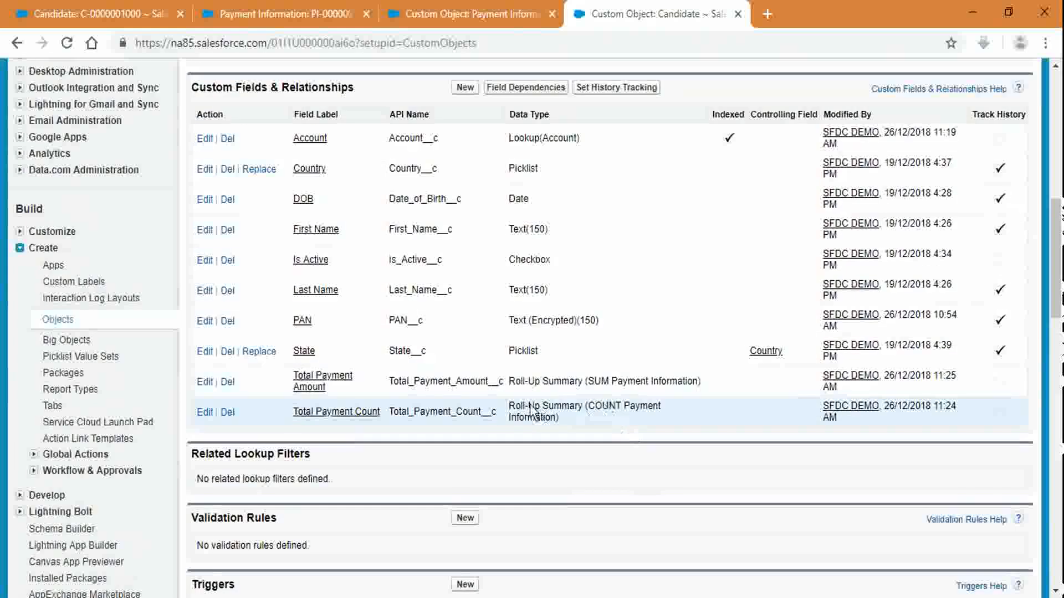
{"action": "left_click", "coordinate": [466, 89]}
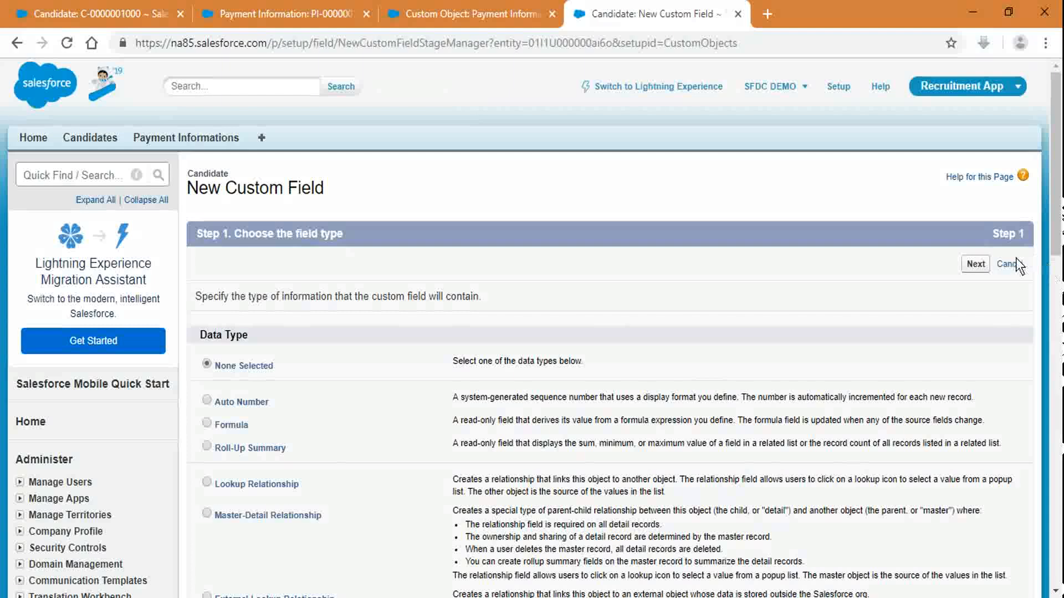
{"action": "left_click", "coordinate": [1009, 264]}
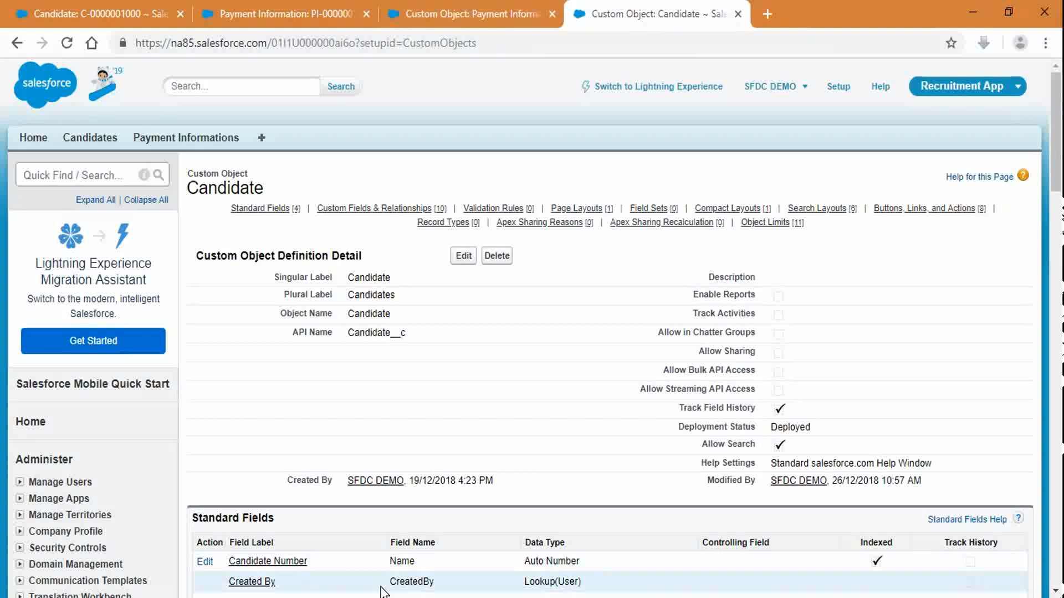
{"action": "scroll", "coordinate": [381, 587], "scroll_direction": "down", "scroll_amount": 6}
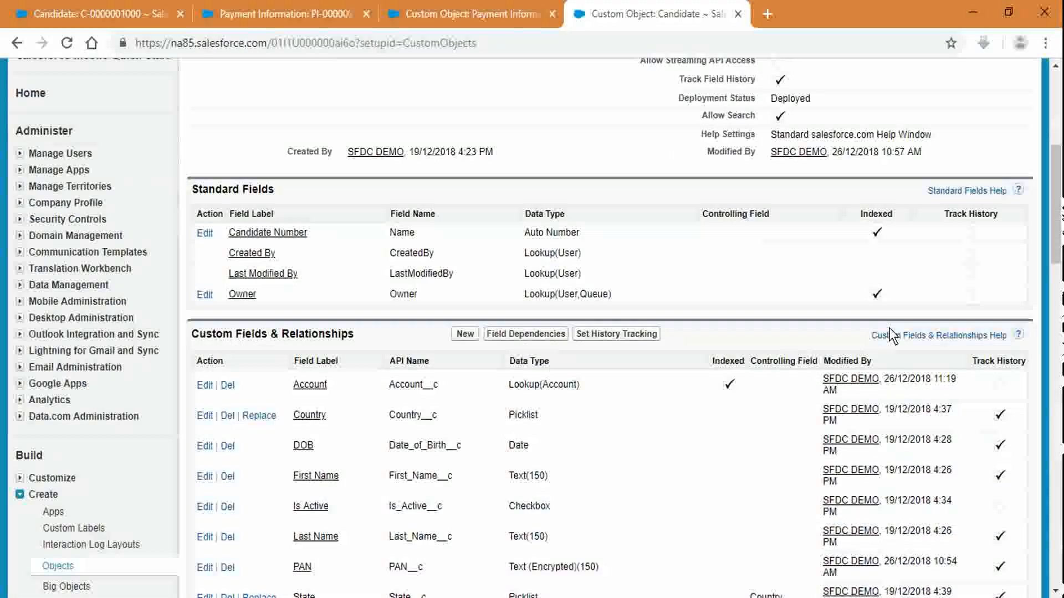
{"action": "scroll", "coordinate": [887, 335], "scroll_direction": "down", "scroll_amount": 4}
{"action": "scroll", "coordinate": [632, 255], "scroll_direction": "up", "scroll_amount": 3}
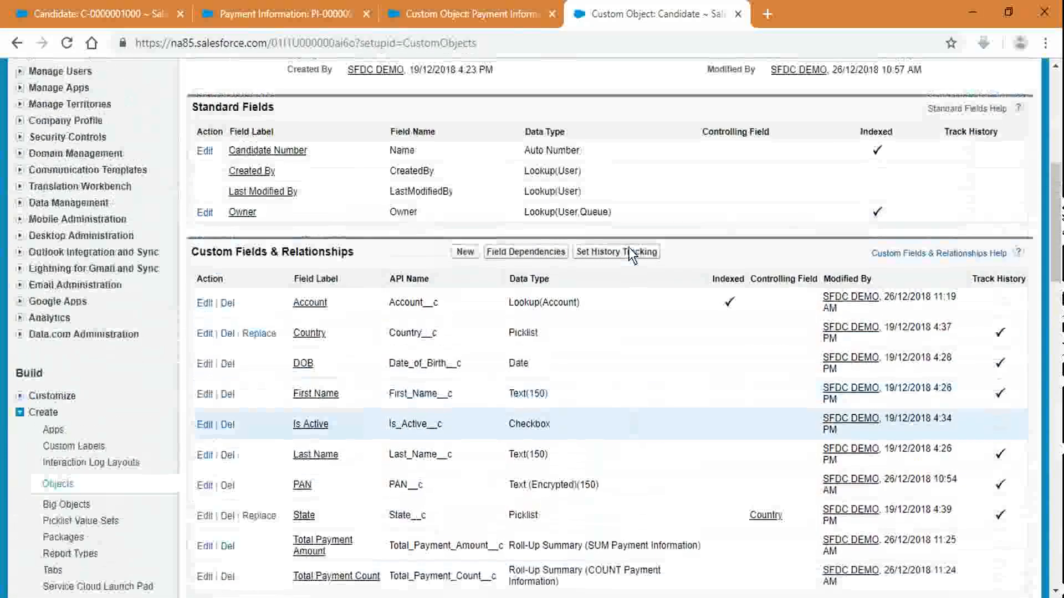
{"action": "left_click", "coordinate": [48, 9]}
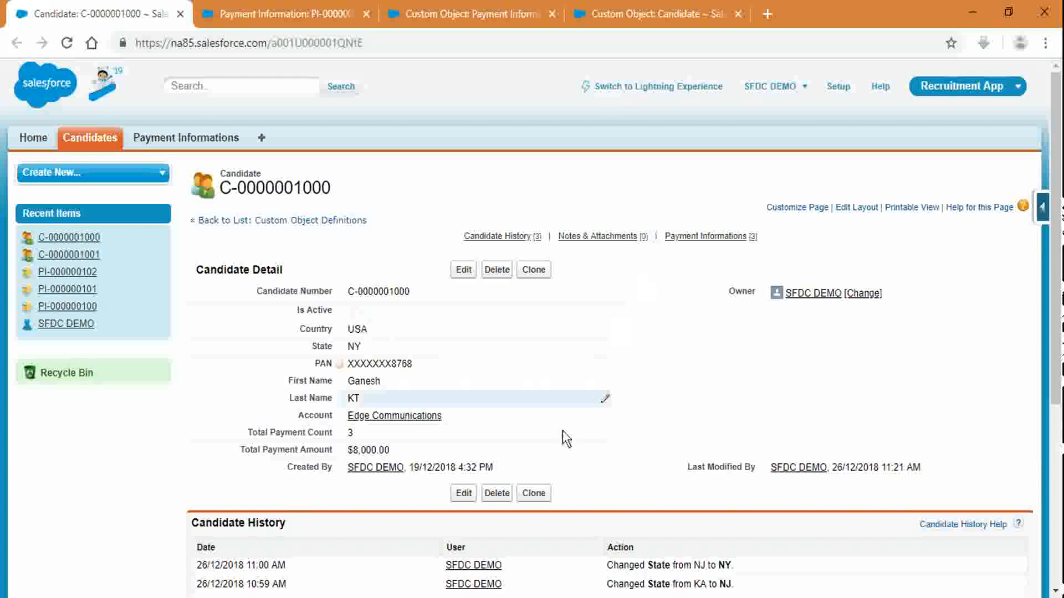
{"action": "key", "text": "alt+Tab"}
{"action": "key", "text": "alt+Tab"}
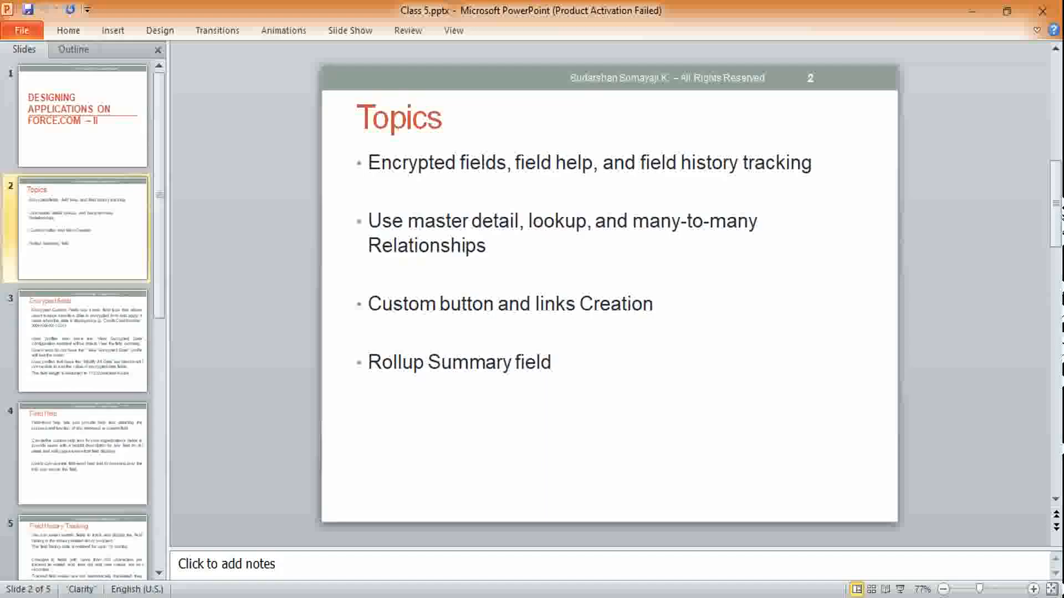
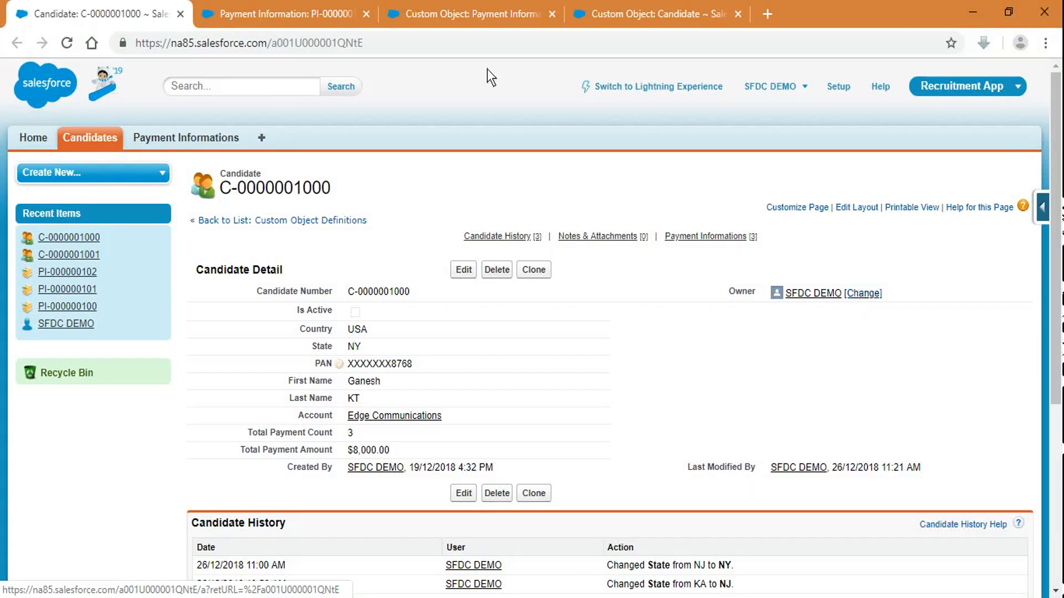
Step: Switch to the Candidate object's setup page and scroll back to its top
{"action": "left_click", "coordinate": [647, 2]}
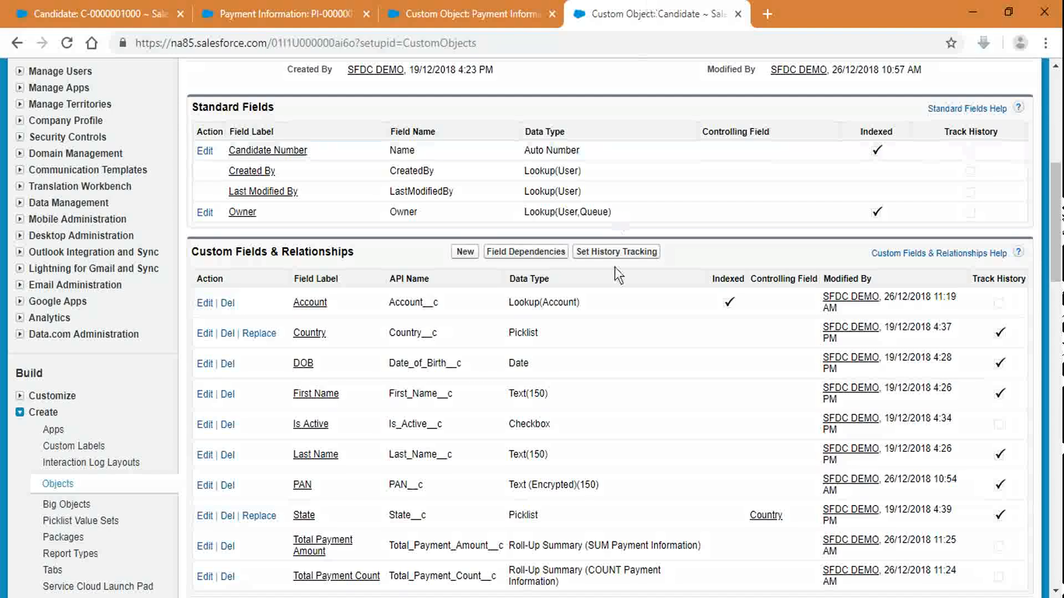
{"action": "scroll", "coordinate": [614, 267], "scroll_direction": "up", "scroll_amount": 8}
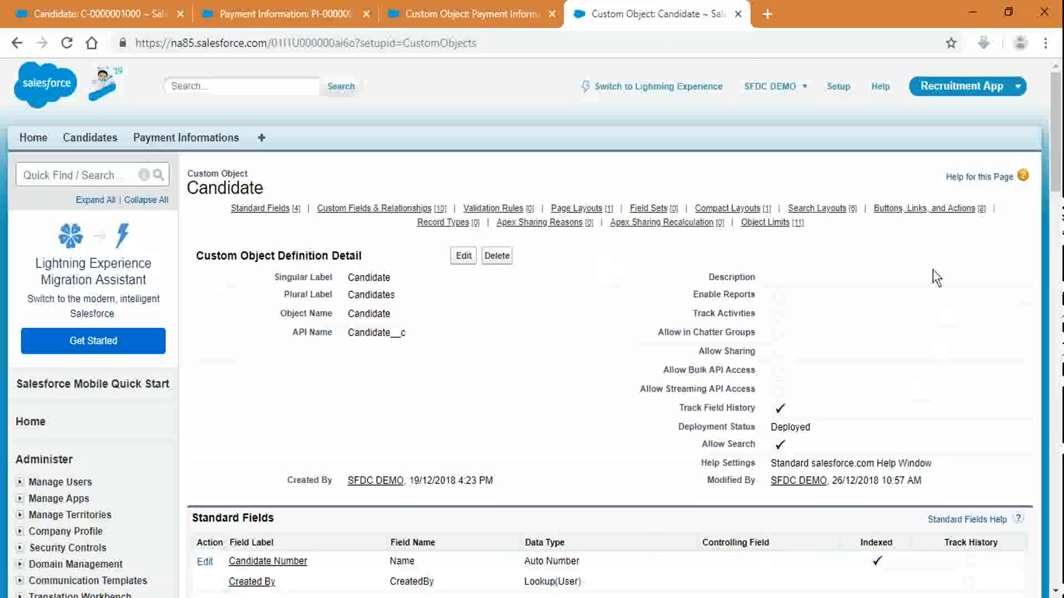
{"action": "mouse_move", "coordinate": [912, 212]}
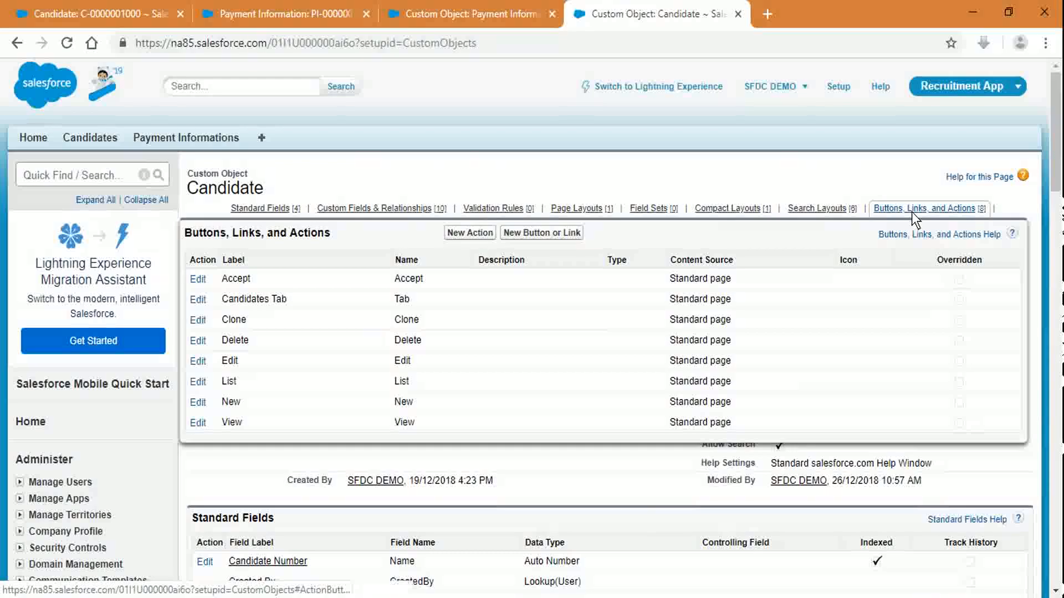
{"action": "left_click", "coordinate": [912, 211]}
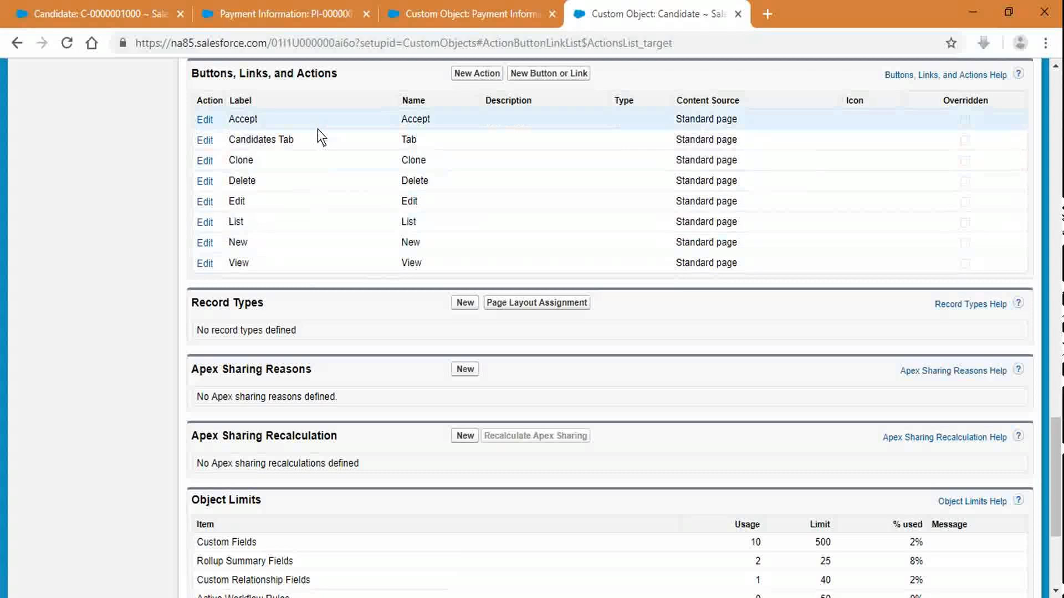
{"action": "left_click", "coordinate": [535, 70]}
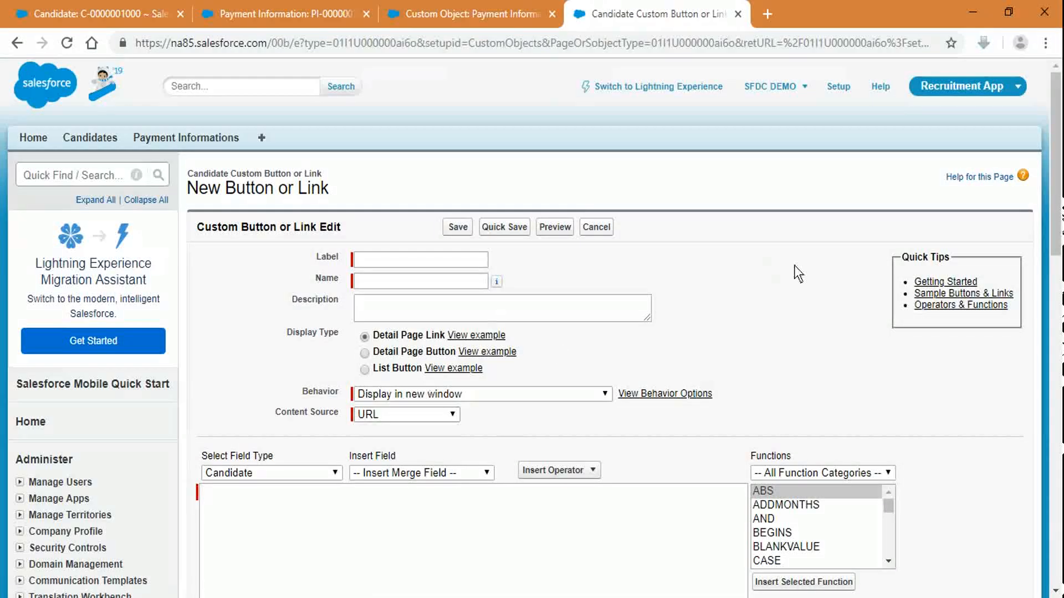
{"action": "scroll", "coordinate": [794, 265], "scroll_direction": "down", "scroll_amount": 2}
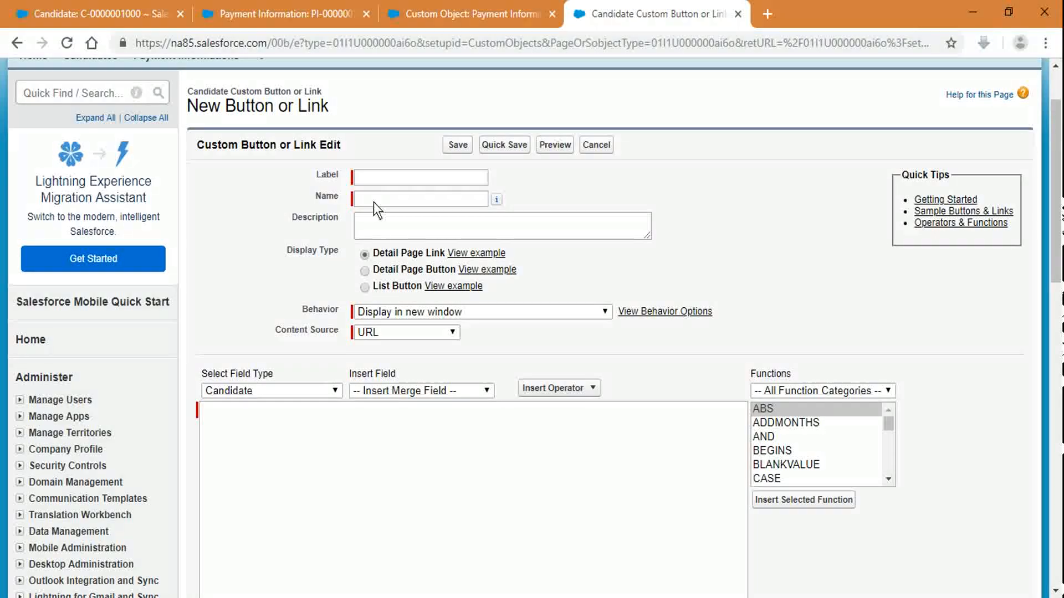
{"action": "left_click", "coordinate": [377, 230]}
{"action": "left_click", "coordinate": [428, 270]}
{"action": "left_click", "coordinate": [95, 14]}
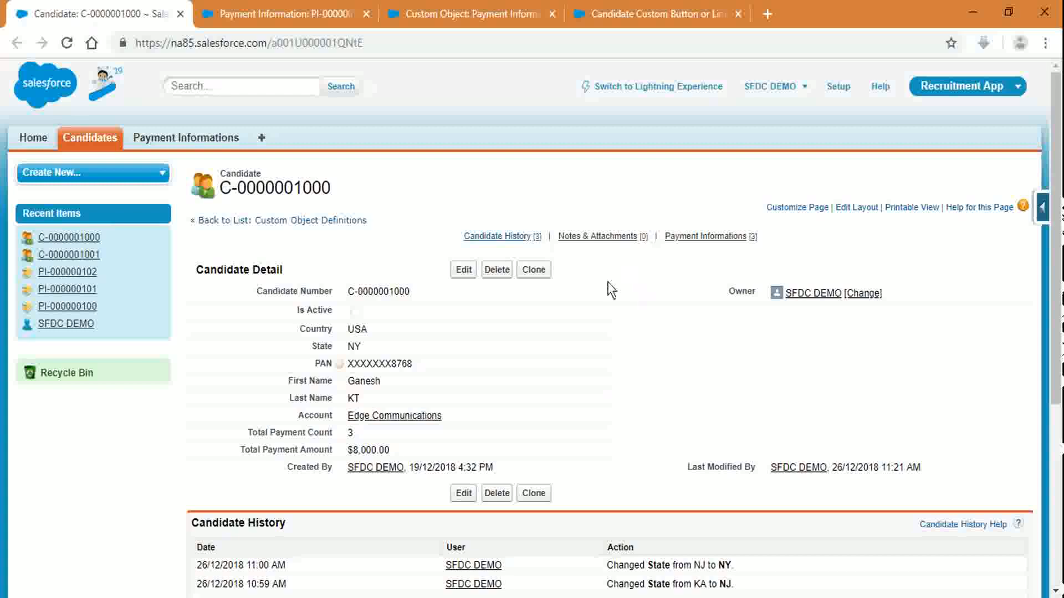
Step: Change the new Candidate button to a List Button after checking the record's related lists
{"action": "left_click", "coordinate": [700, 10]}
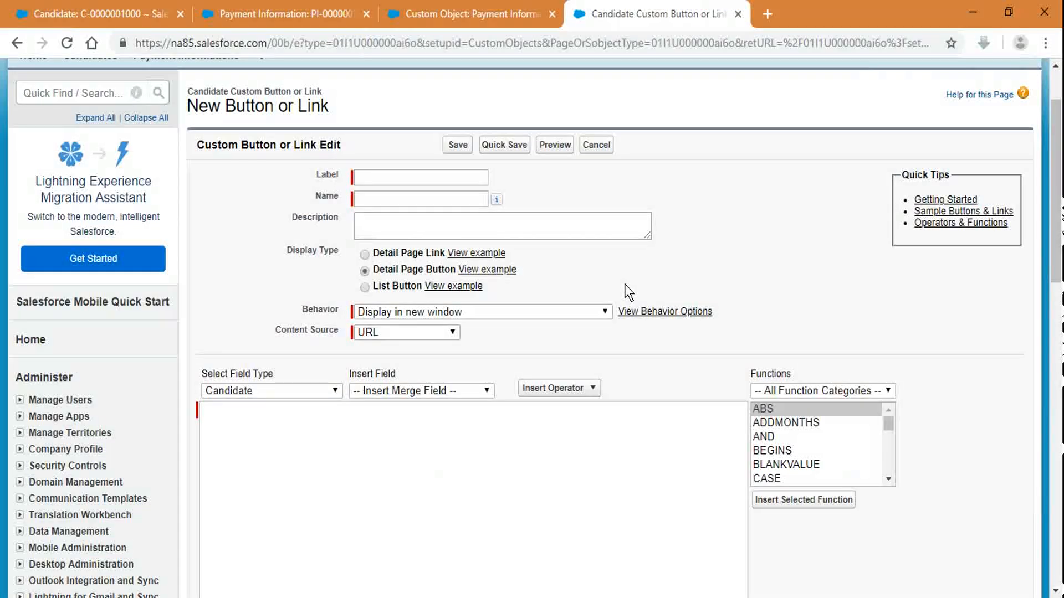
{"action": "left_click", "coordinate": [403, 289]}
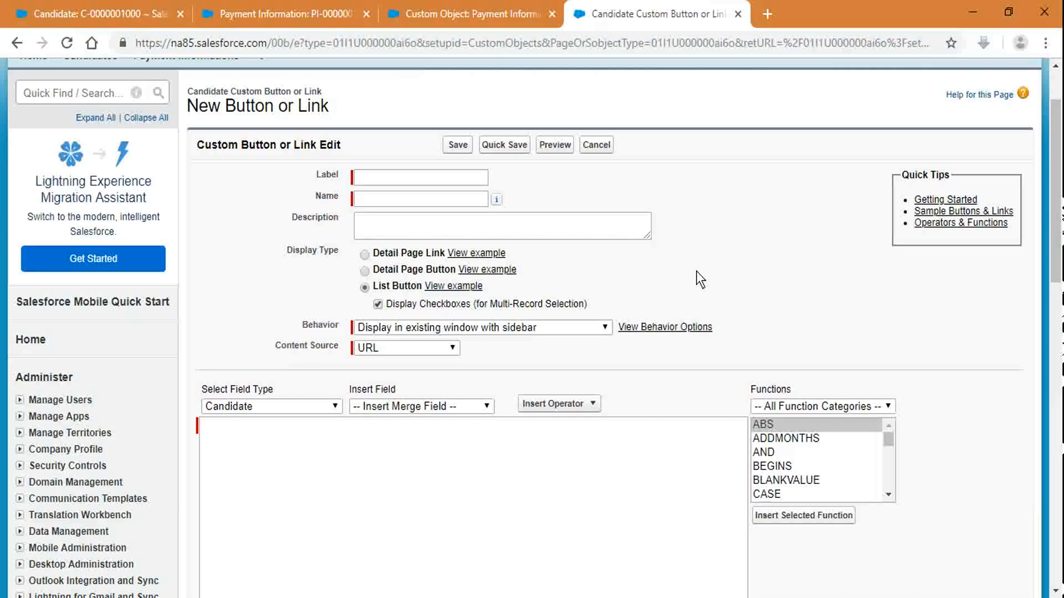
{"action": "left_click", "coordinate": [105, 12]}
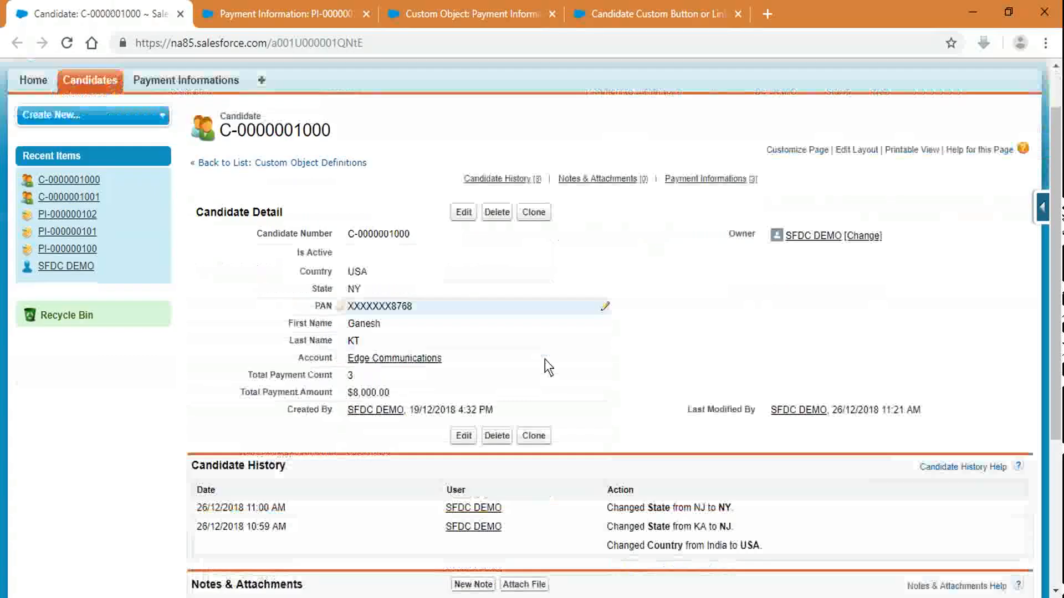
{"action": "scroll", "coordinate": [544, 359], "scroll_direction": "down", "scroll_amount": 5}
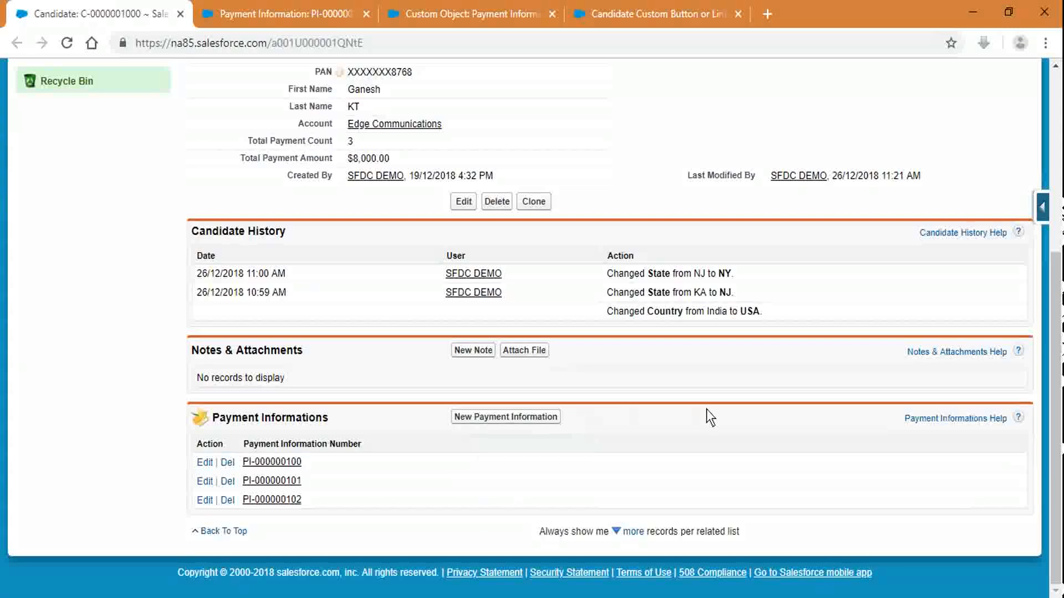
{"action": "left_click", "coordinate": [606, 12]}
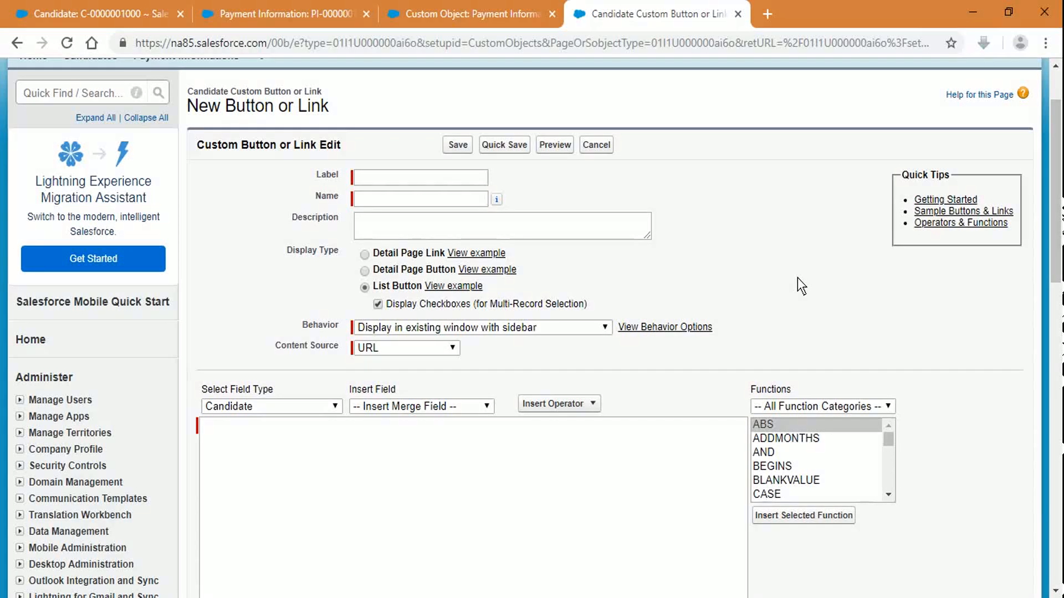
Step: Reset the button to Detail Page Link, then cancel it and return to Candidate's custom fields
{"action": "left_click", "coordinate": [401, 253]}
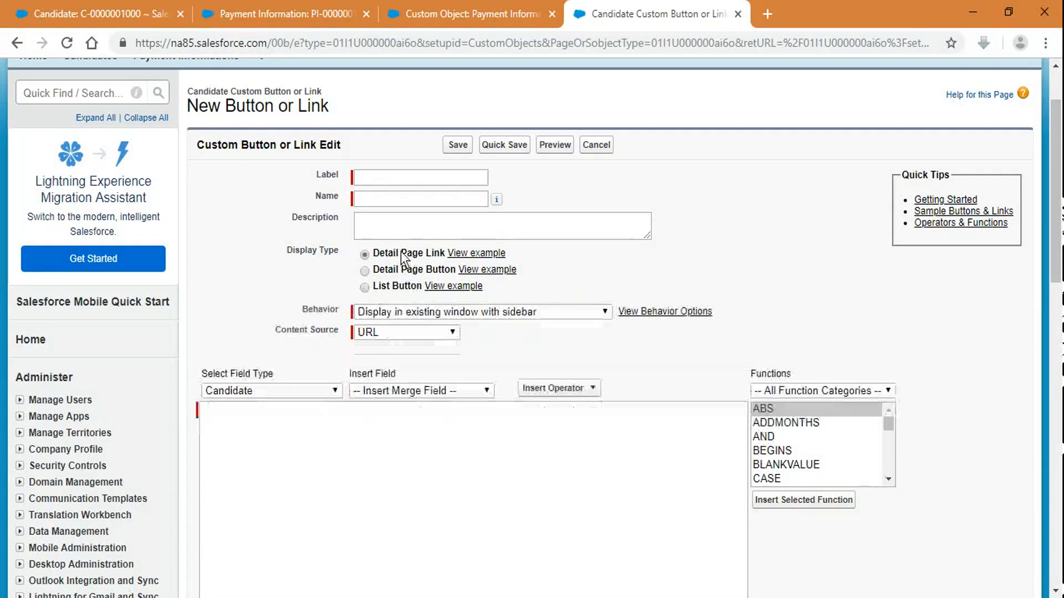
{"action": "left_click", "coordinate": [369, 180]}
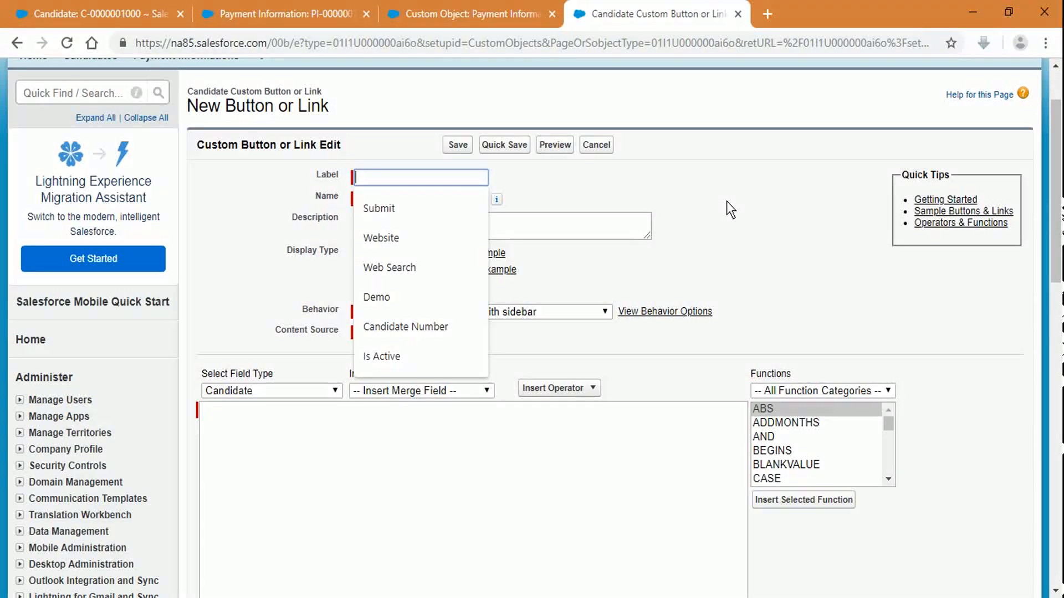
{"action": "left_click", "coordinate": [149, 13]}
{"action": "scroll", "coordinate": [992, 233], "scroll_direction": "up", "scroll_amount": 5}
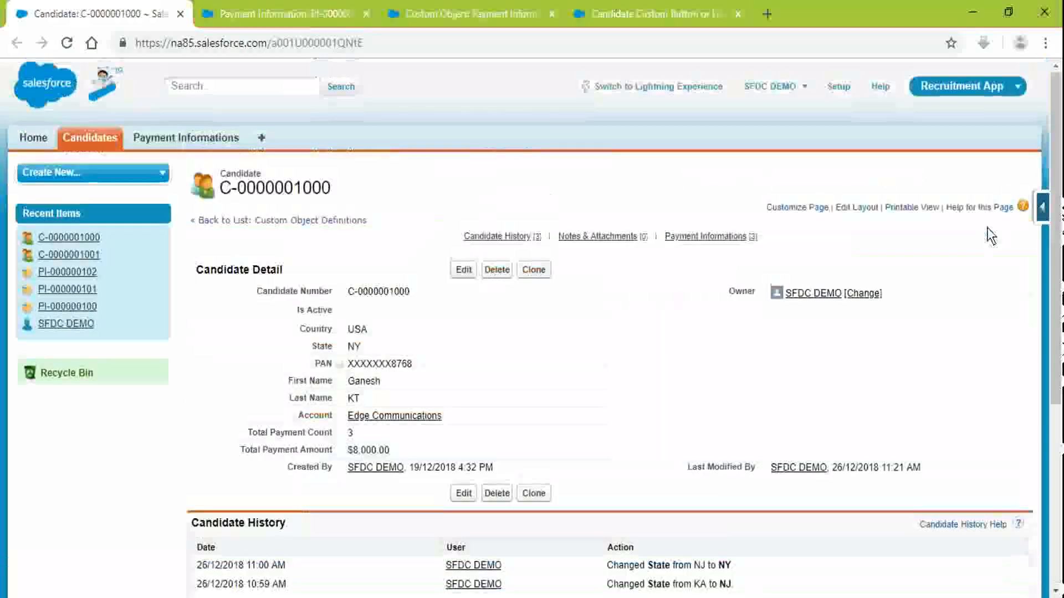
{"action": "left_click", "coordinate": [656, 13]}
{"action": "left_click", "coordinate": [583, 150]}
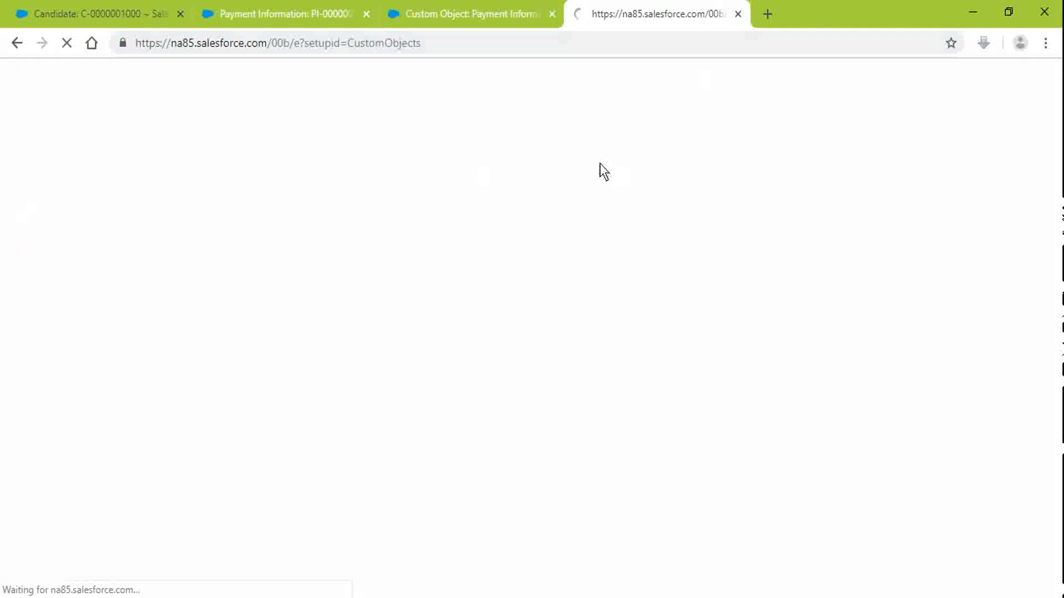
{"action": "scroll", "coordinate": [458, 353], "scroll_direction": "down", "scroll_amount": 12}
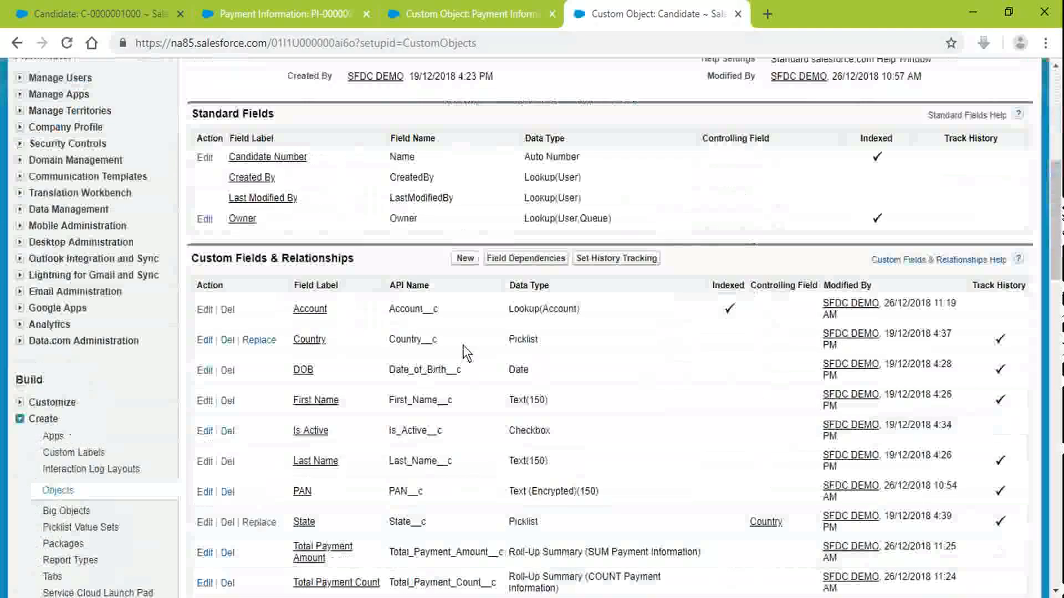
Step: Start a Percent field on Candidate, cancel it, and go to Payment Information's setup page
{"action": "left_click", "coordinate": [464, 89]}
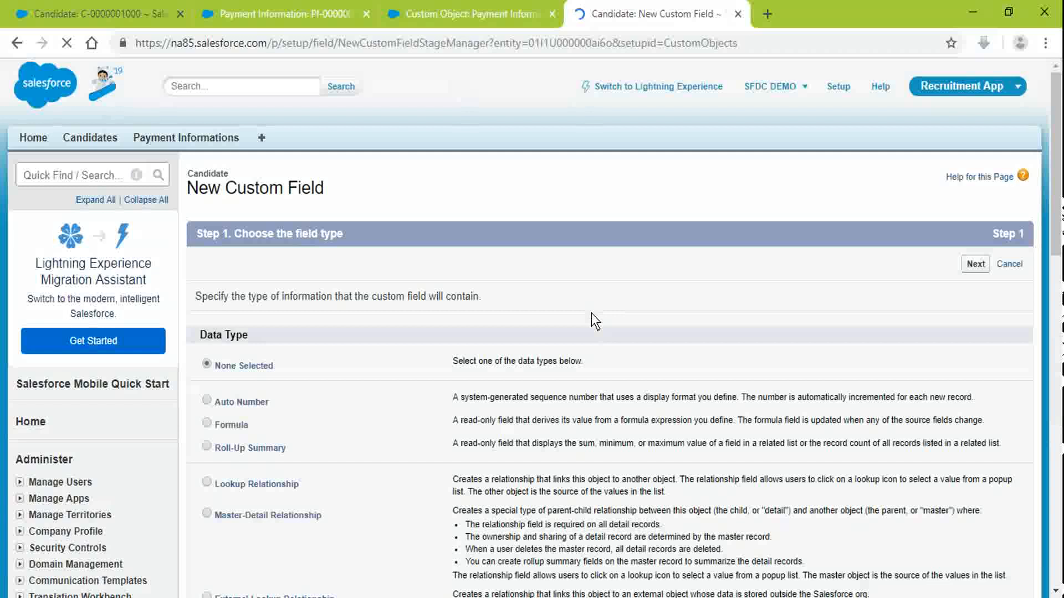
{"action": "scroll", "coordinate": [603, 340], "scroll_direction": "down", "scroll_amount": 6}
{"action": "scroll", "coordinate": [535, 352], "scroll_direction": "down", "scroll_amount": 3}
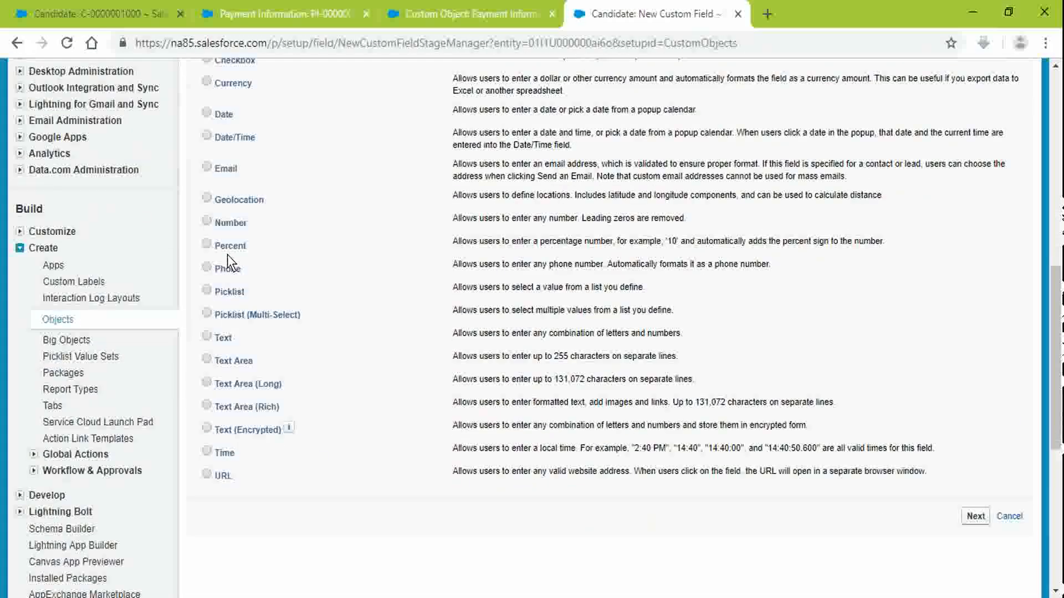
{"action": "left_click", "coordinate": [226, 250]}
{"action": "left_click", "coordinate": [974, 518]}
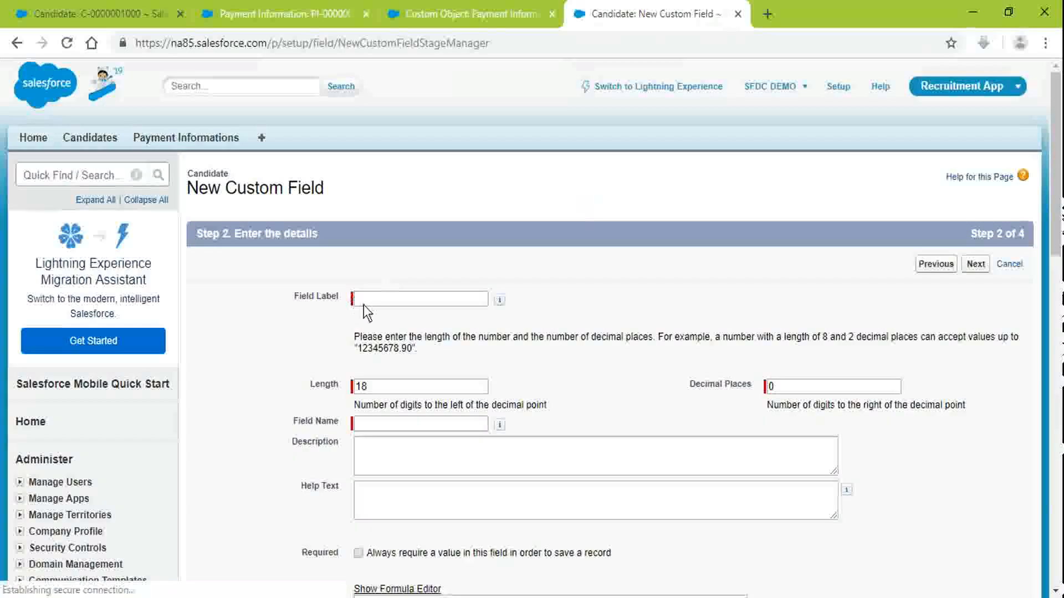
{"action": "left_click", "coordinate": [363, 304]}
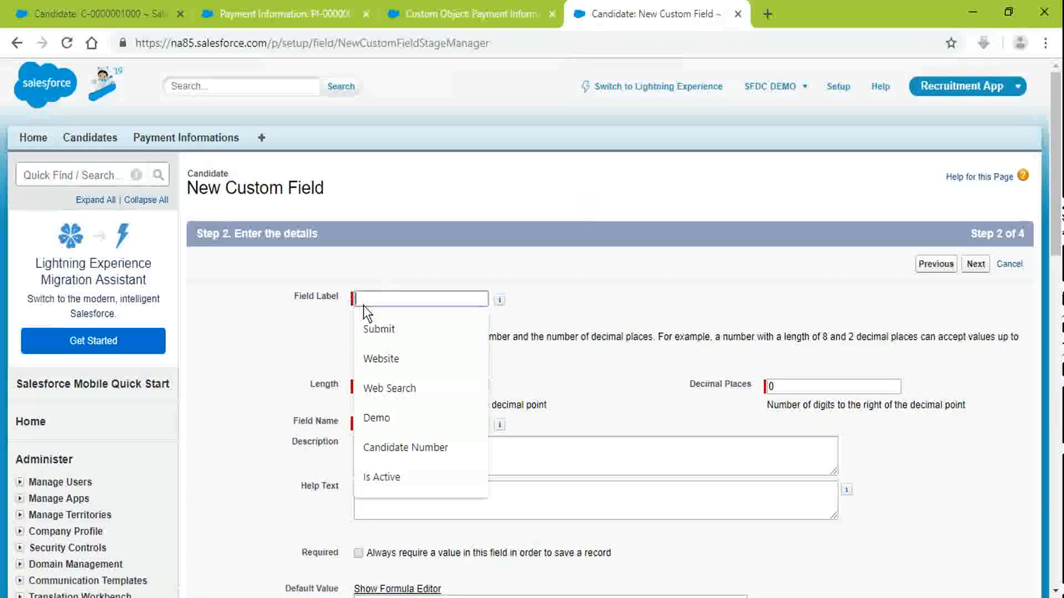
{"action": "left_click", "coordinate": [620, 257]}
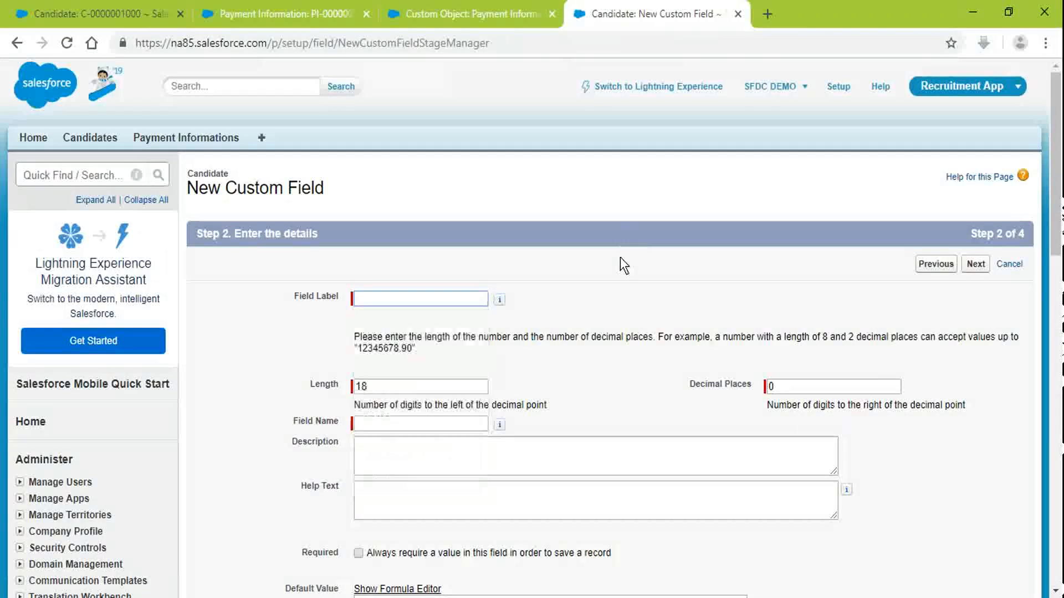
{"action": "left_click", "coordinate": [1009, 264]}
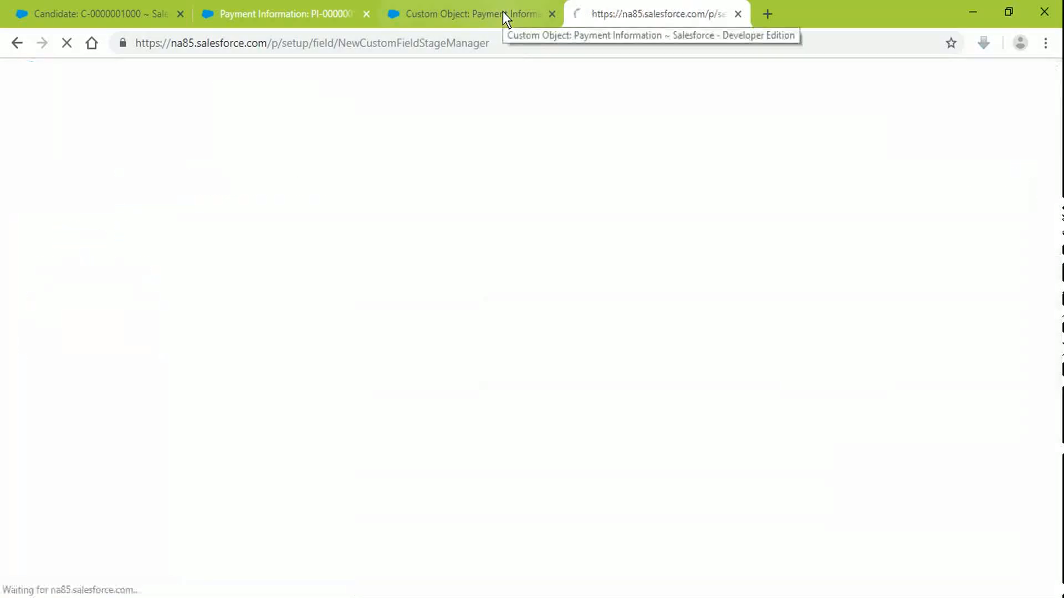
{"action": "left_click", "coordinate": [503, 13]}
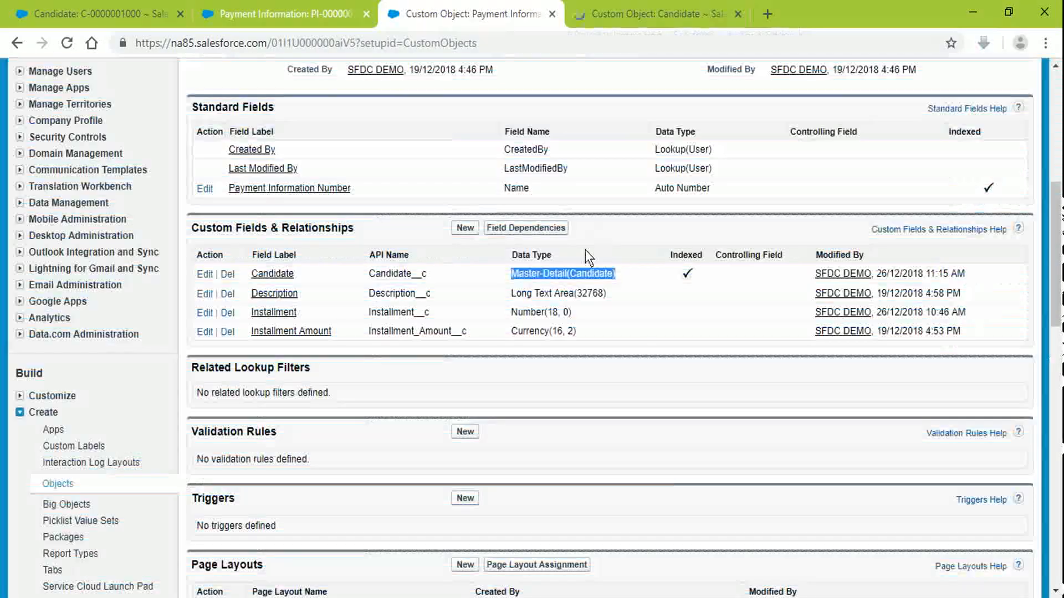
Step: Start a new Payment Information field labelled Tax, with the field name Tax
{"action": "scroll", "coordinate": [766, 328], "scroll_direction": "up", "scroll_amount": 8}
{"action": "scroll", "coordinate": [762, 224], "scroll_direction": "down", "scroll_amount": 8}
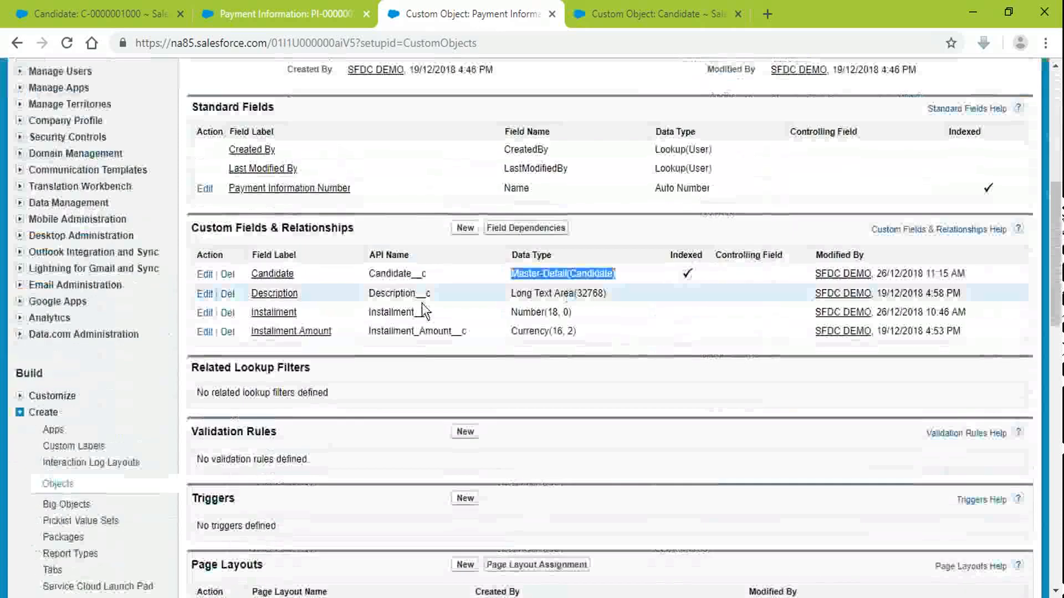
{"action": "left_click", "coordinate": [461, 230]}
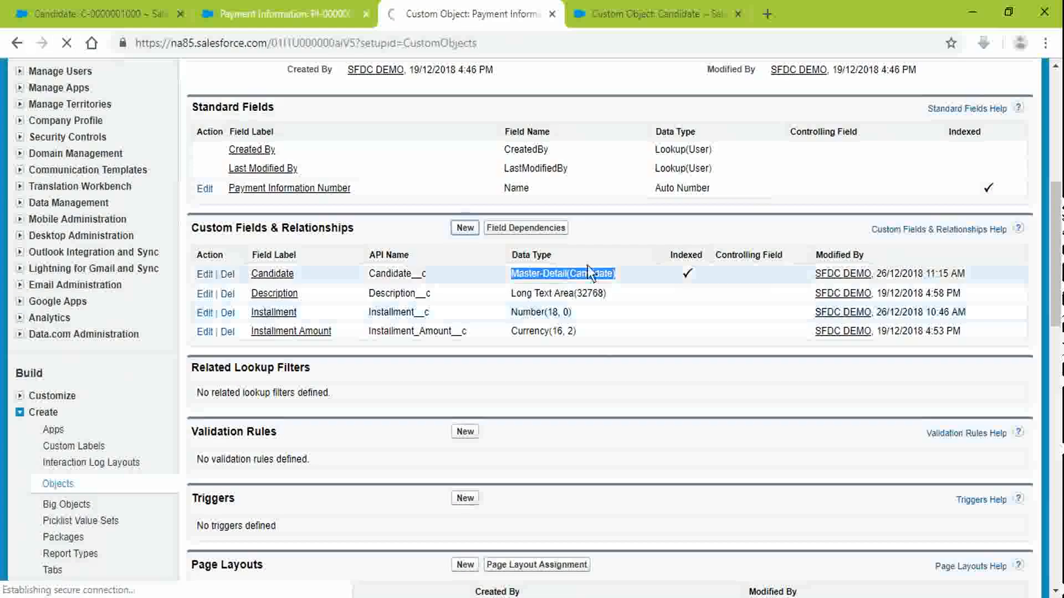
{"action": "scroll", "coordinate": [381, 398], "scroll_direction": "down", "scroll_amount": 7}
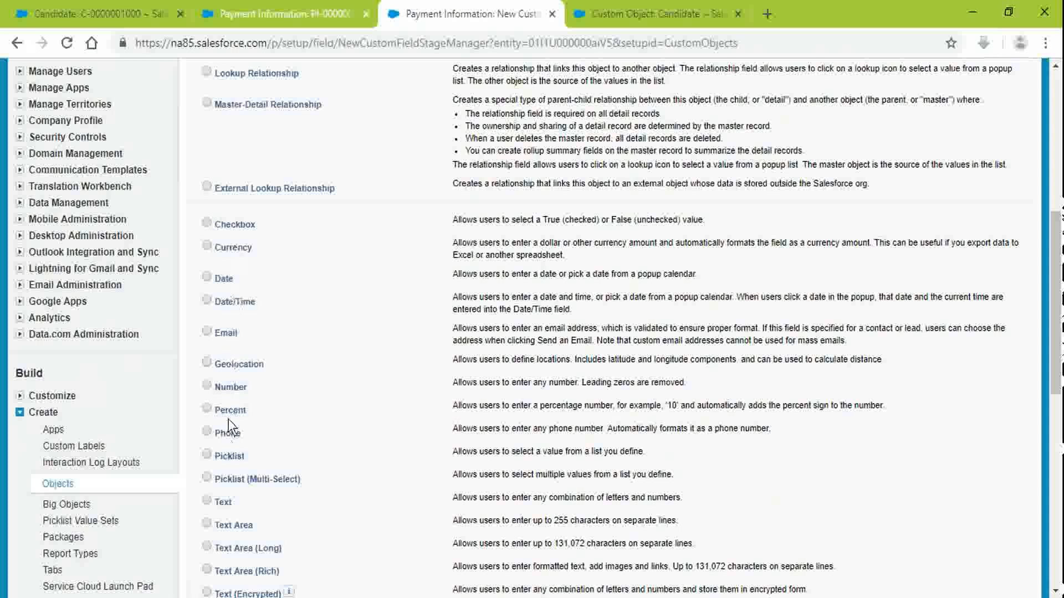
{"action": "scroll", "coordinate": [665, 293], "scroll_direction": "up", "scroll_amount": 5}
{"action": "left_click", "coordinate": [975, 100]}
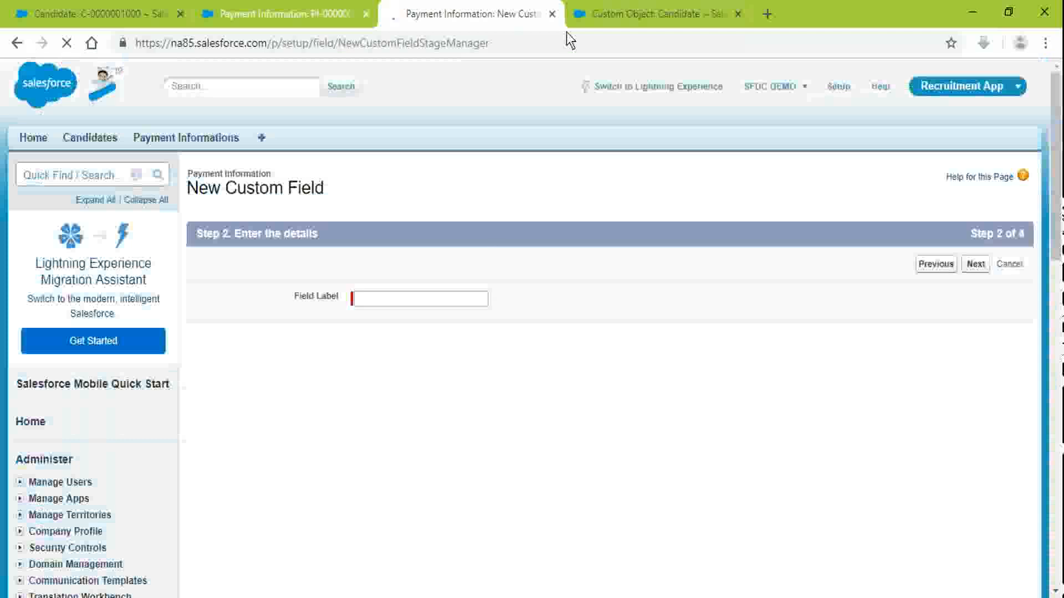
{"action": "left_click", "coordinate": [387, 299]}
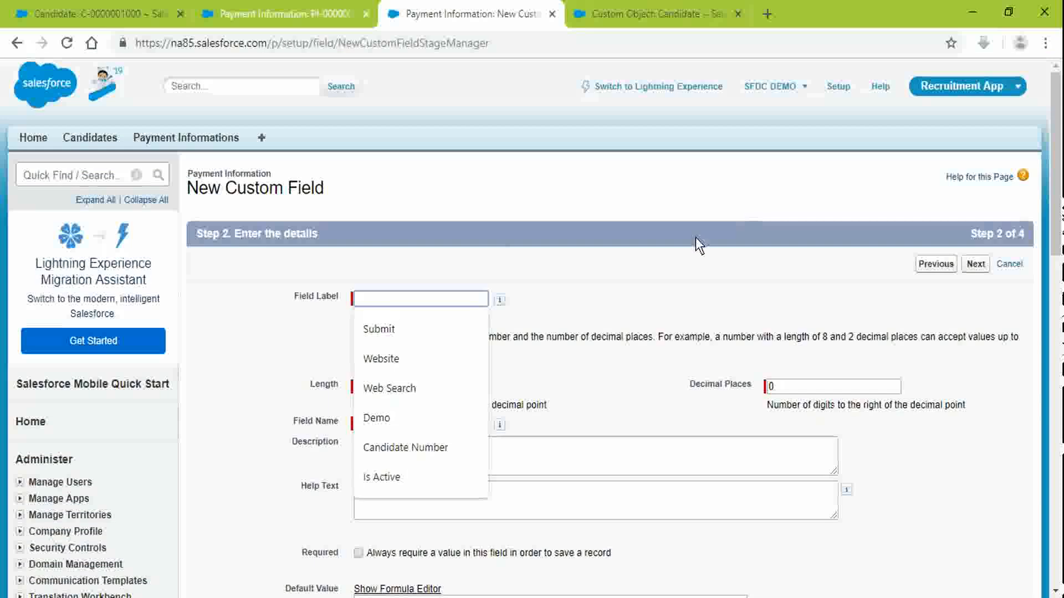
{"action": "type", "text": "Tax"}
{"action": "key", "text": "Tab"}
{"action": "key", "text": "Tab"}
Step: Set the Tax field's length to 16 and decimal places to 2
{"action": "left_click", "coordinate": [815, 384]}
{"action": "key", "text": "BackSpace"}
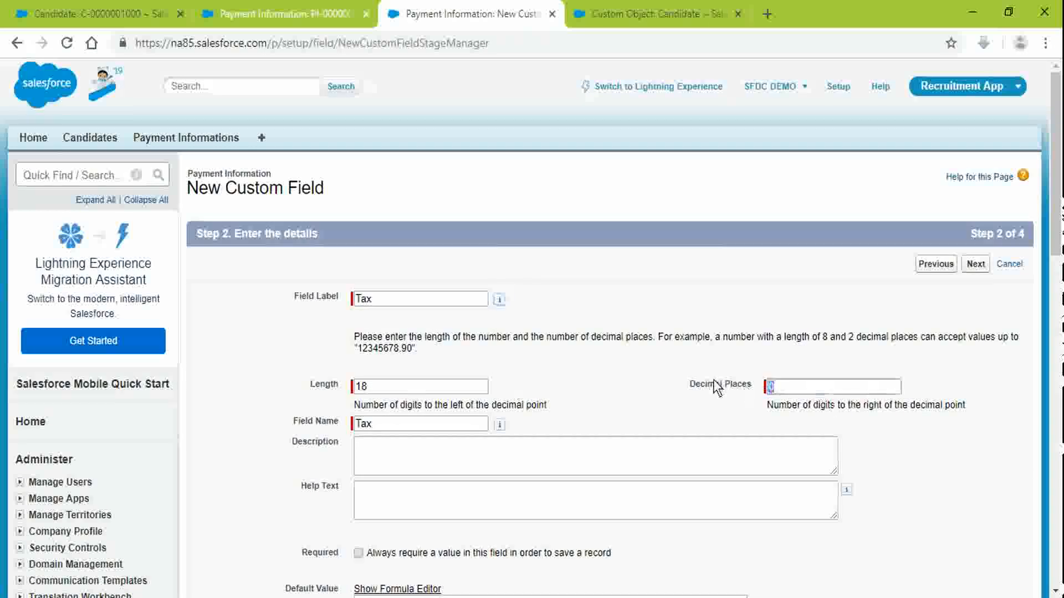
{"action": "type", "text": "2"}
{"action": "left_click", "coordinate": [426, 384]}
{"action": "key", "text": "BackSpace"}
{"action": "type", "text": "6"}
Step: Leave Tax optional, accept default security and layouts, and save the field
{"action": "scroll", "coordinate": [965, 324], "scroll_direction": "down", "scroll_amount": 6}
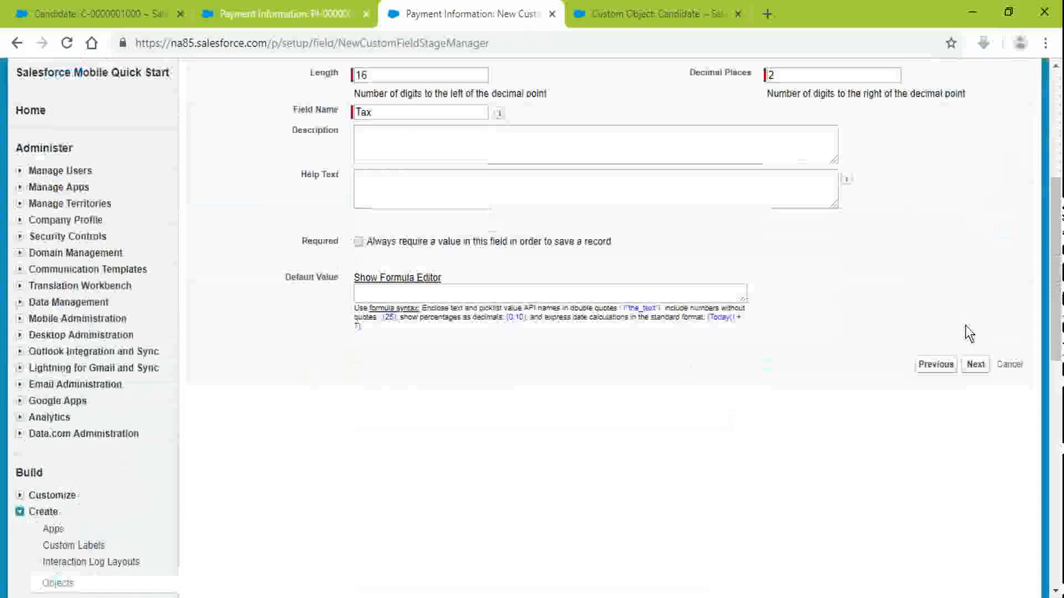
{"action": "left_click", "coordinate": [358, 225]}
{"action": "left_click", "coordinate": [359, 225]}
{"action": "left_click", "coordinate": [967, 353]}
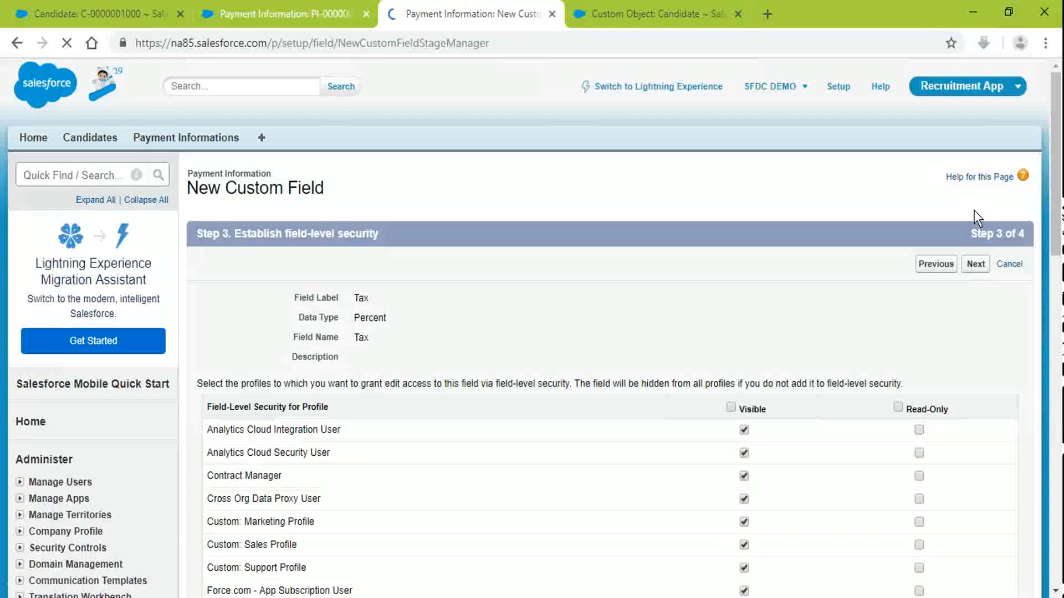
{"action": "left_click", "coordinate": [983, 264]}
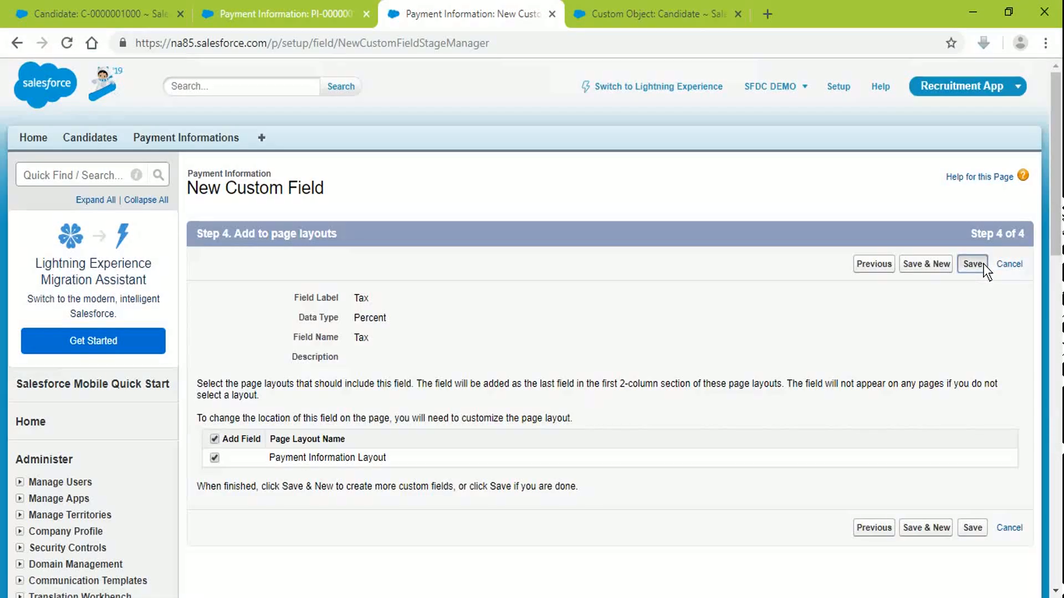
{"action": "left_click", "coordinate": [983, 264]}
{"action": "left_click", "coordinate": [261, 11]}
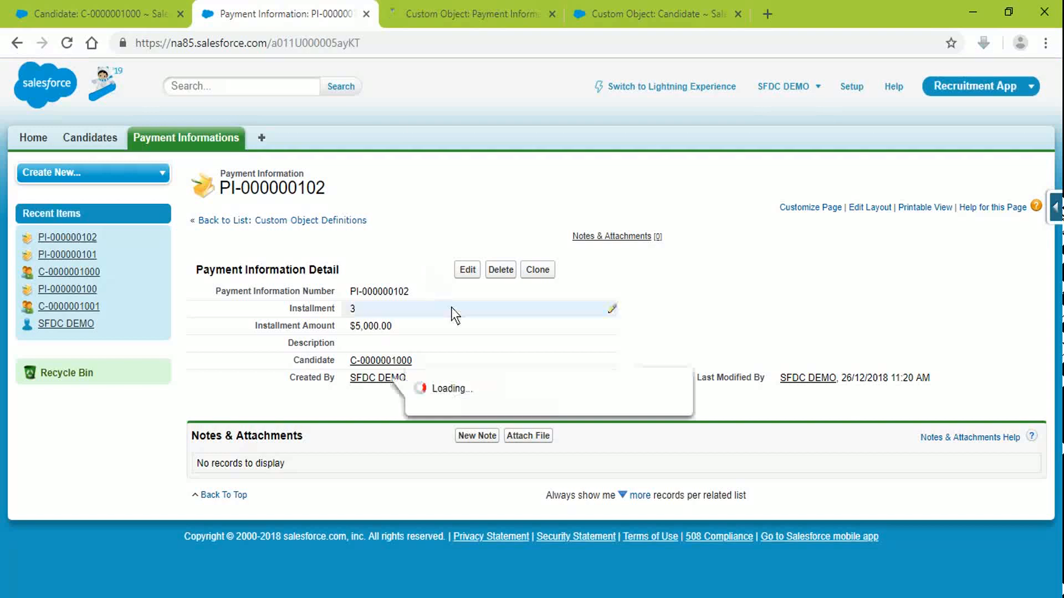
Step: Reload PI-000000102, inline-edit its Tax to 4, and save the record
{"action": "left_click", "coordinate": [411, 37]}
{"action": "key", "text": "Return"}
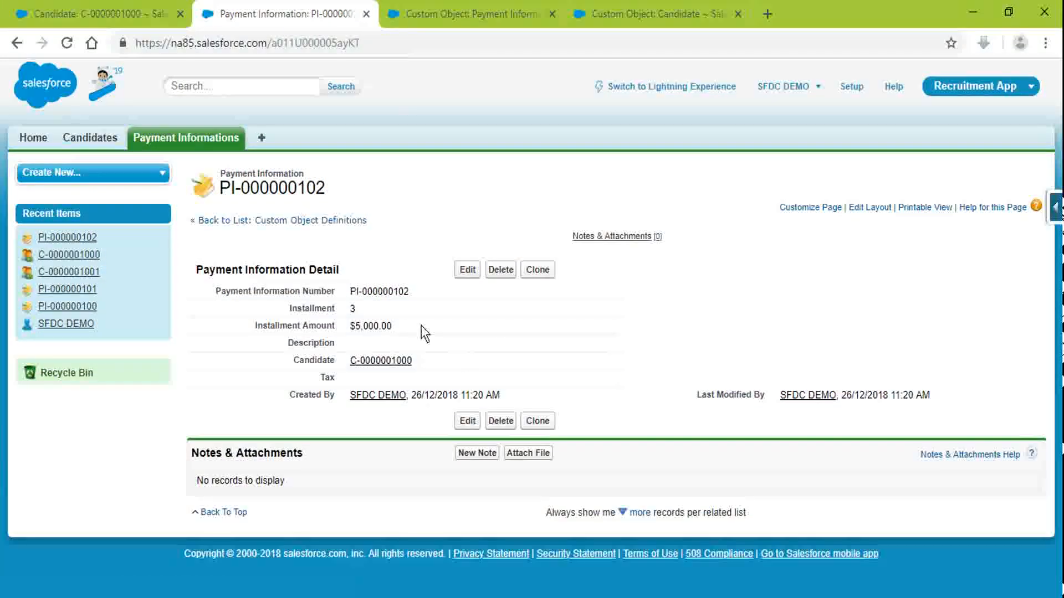
{"action": "double_click", "coordinate": [384, 381]}
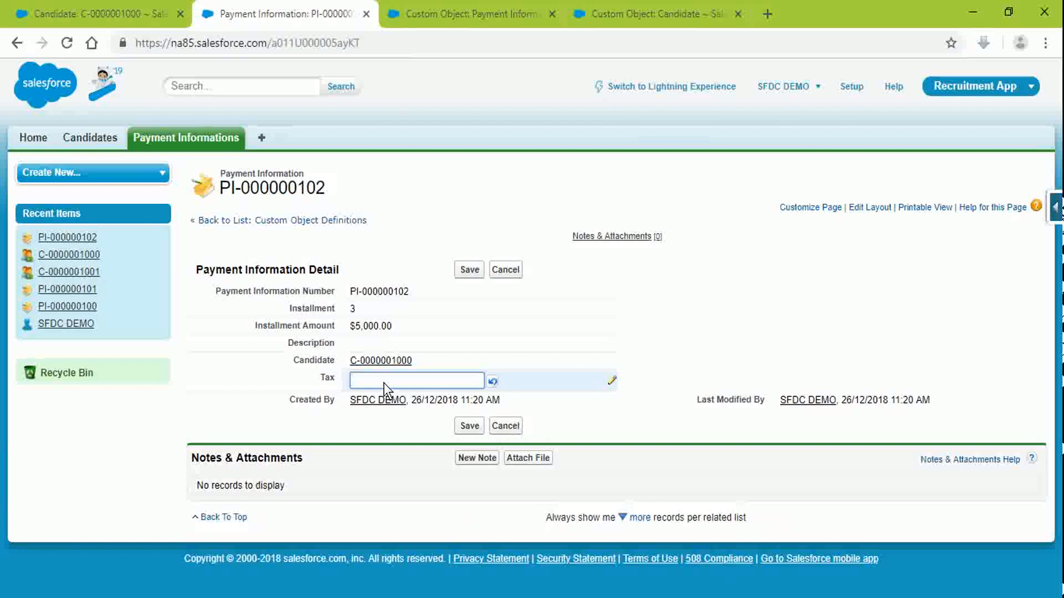
{"action": "type", "text": "1"}
{"action": "key", "text": "BackSpace"}
{"action": "type", "text": "4"}
{"action": "left_click", "coordinate": [696, 352]}
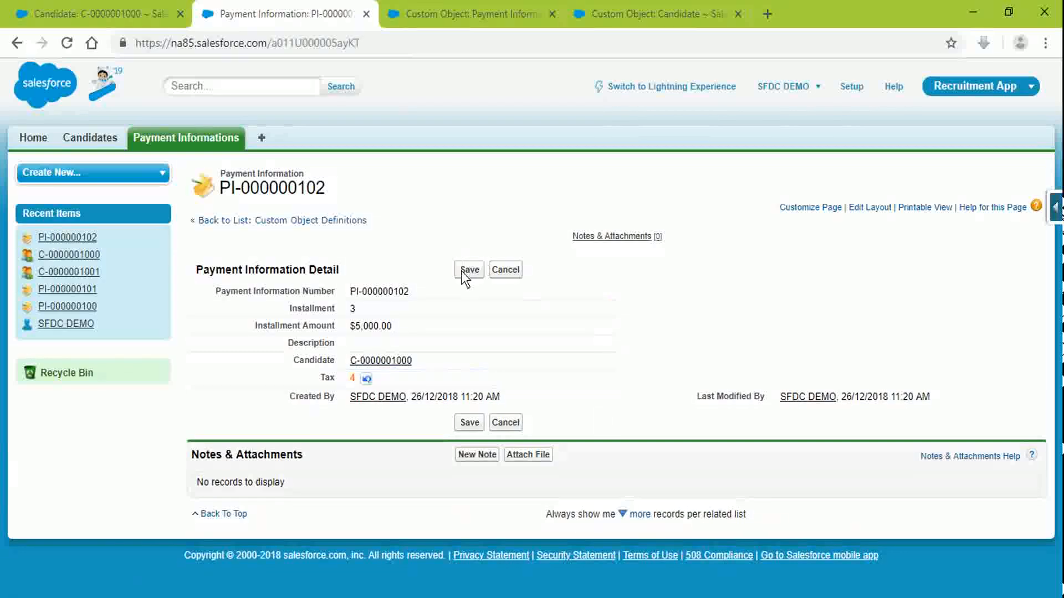
{"action": "left_click", "coordinate": [468, 272]}
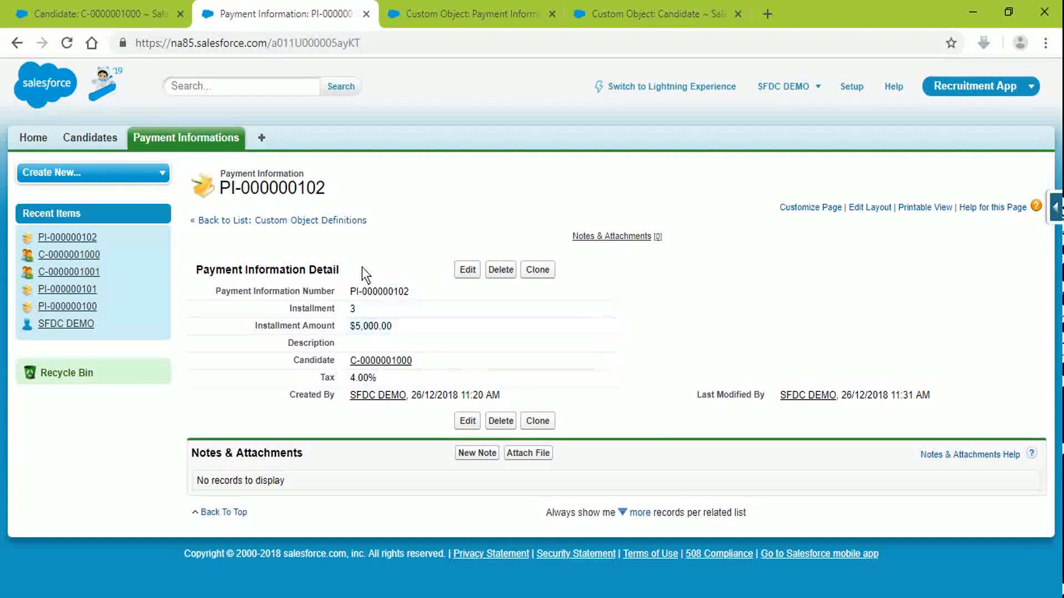
Step: Go to Payment Information's setup page and jump to Buttons, Links, and Actions
{"action": "left_click", "coordinate": [632, 4]}
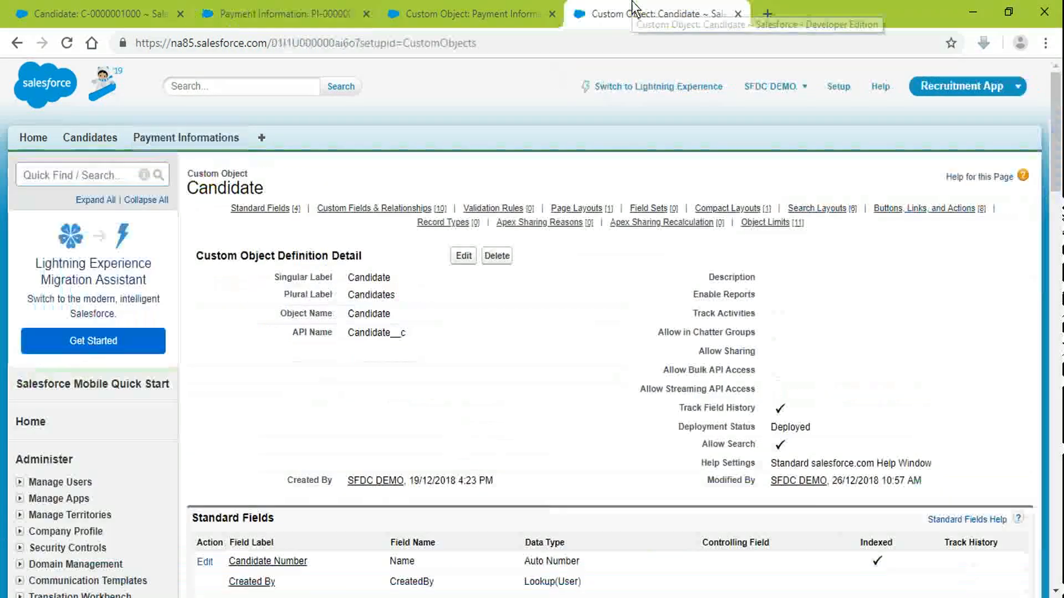
{"action": "left_click", "coordinate": [465, 8]}
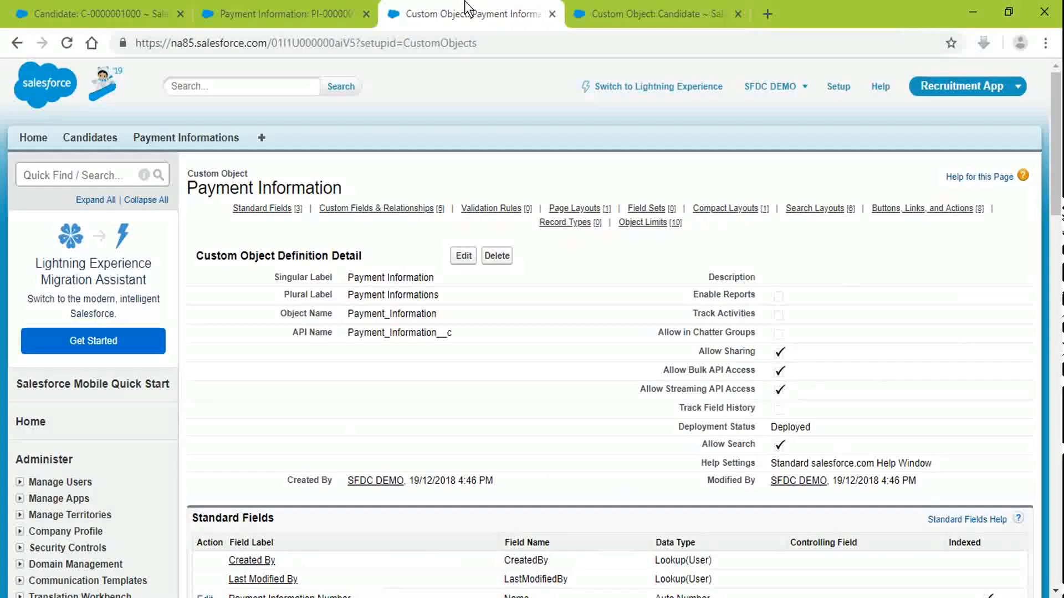
{"action": "scroll", "coordinate": [537, 447], "scroll_direction": "down", "scroll_amount": 10}
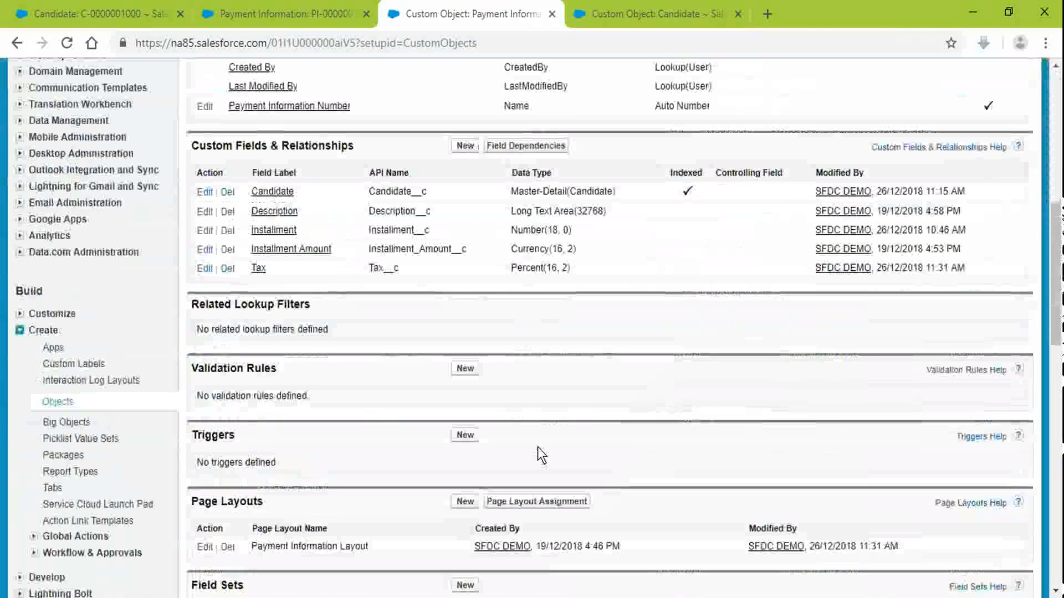
{"action": "scroll", "coordinate": [535, 422], "scroll_direction": "up", "scroll_amount": 4}
{"action": "scroll", "coordinate": [501, 374], "scroll_direction": "down", "scroll_amount": 7}
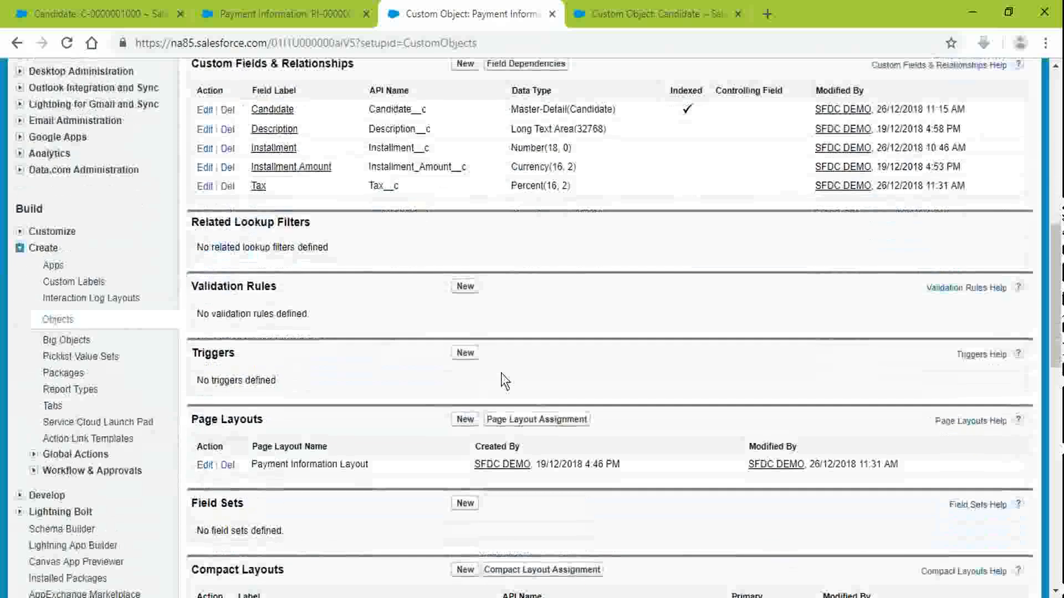
{"action": "scroll", "coordinate": [501, 373], "scroll_direction": "up", "scroll_amount": 6}
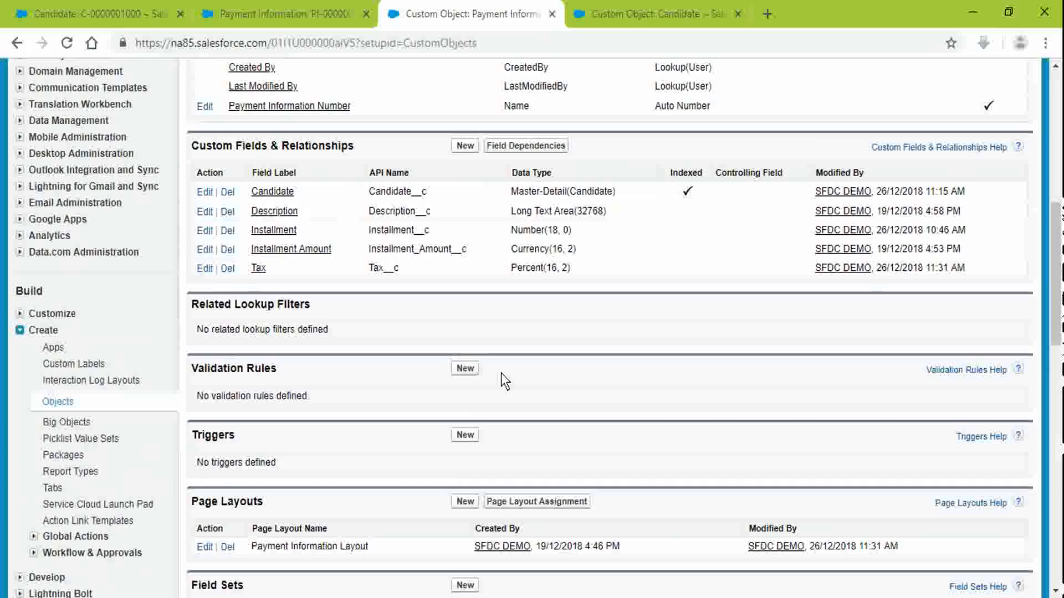
{"action": "scroll", "coordinate": [501, 373], "scroll_direction": "down", "scroll_amount": 9}
{"action": "scroll", "coordinate": [417, 313], "scroll_direction": "up", "scroll_amount": 15}
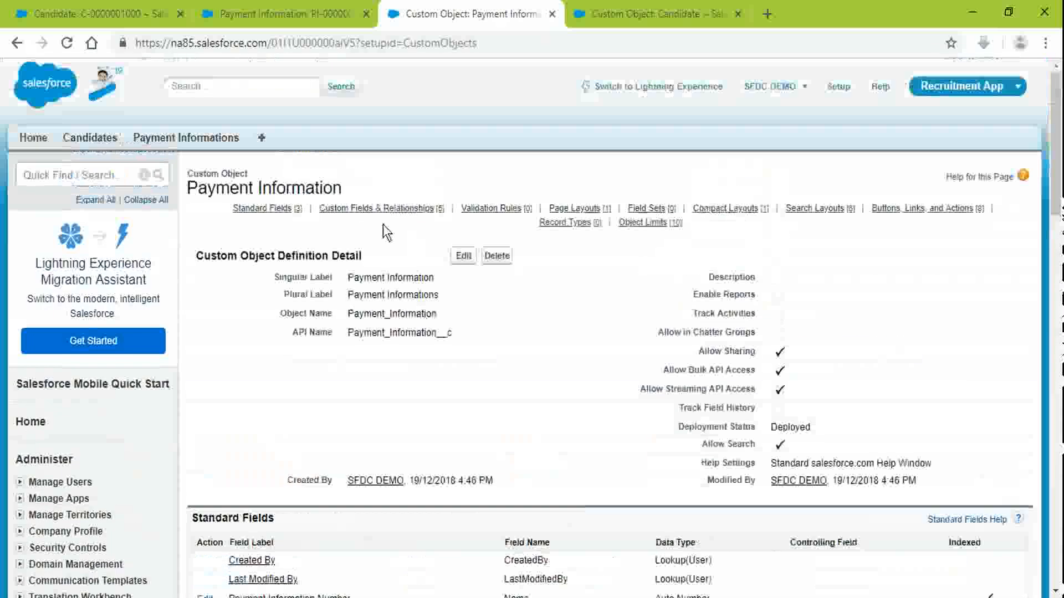
{"action": "left_click", "coordinate": [963, 208]}
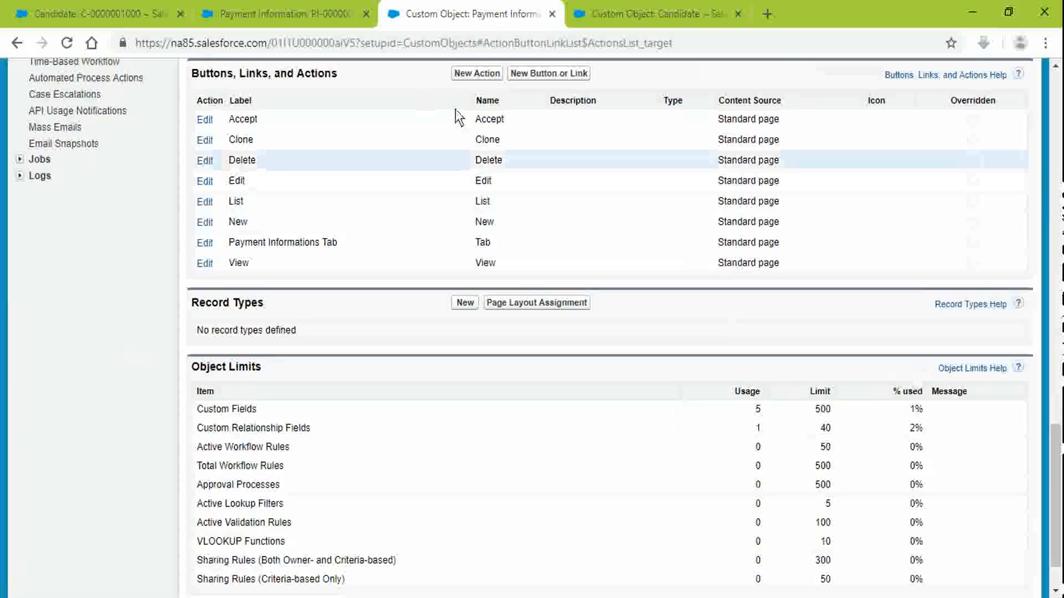
Step: Enter 'Calculate Tax' as the new Payment Information button's label
{"action": "left_click", "coordinate": [601, 14]}
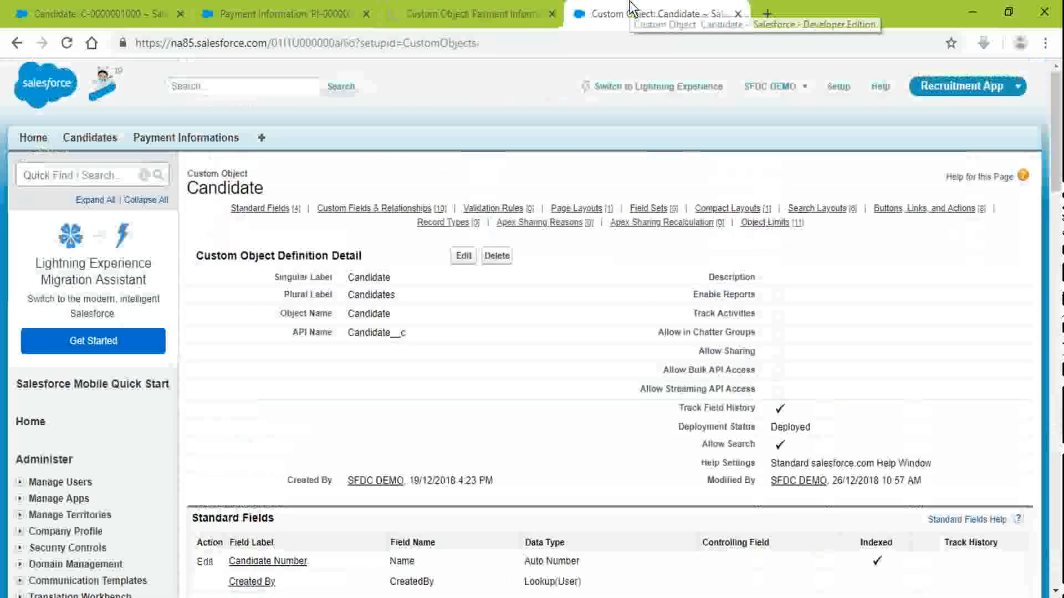
{"action": "left_click", "coordinate": [470, 8]}
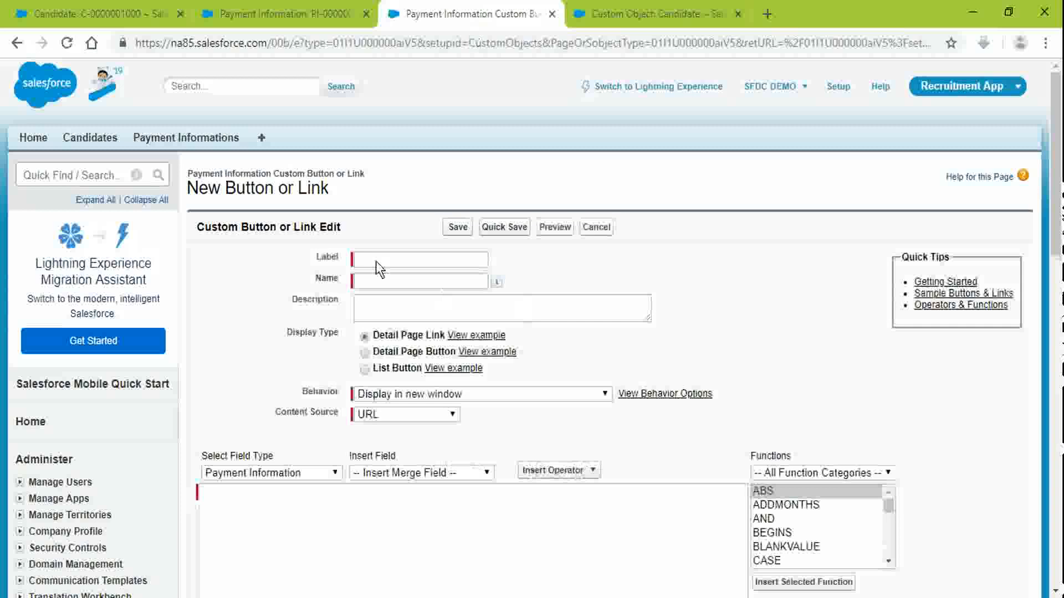
{"action": "left_click", "coordinate": [376, 261]}
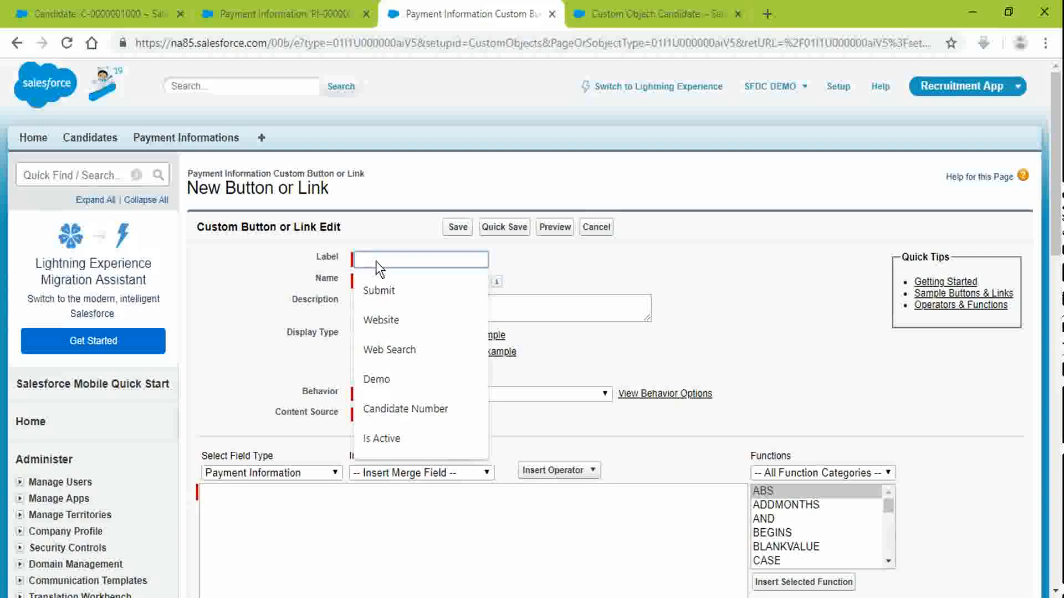
{"action": "type", "text": "Calcu"}
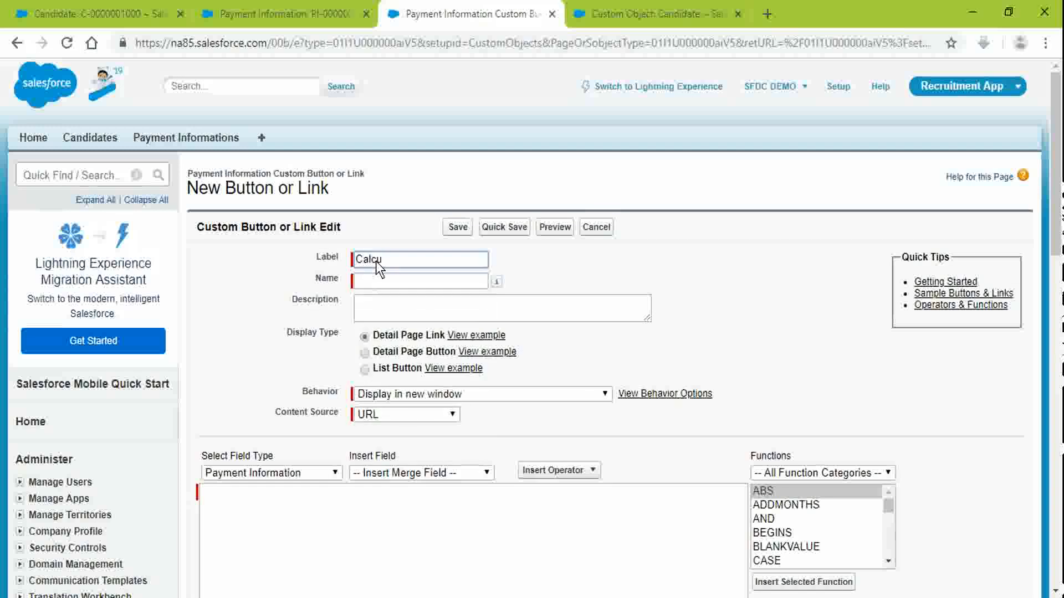
{"action": "type", "text": "late Tax"}
Step: Reword the label to 'Auto-Generate Tax' so the name fills in as Auto_Generate_Tax
{"action": "double_click", "coordinate": [375, 261]}
{"action": "type", "text": "Auto"}
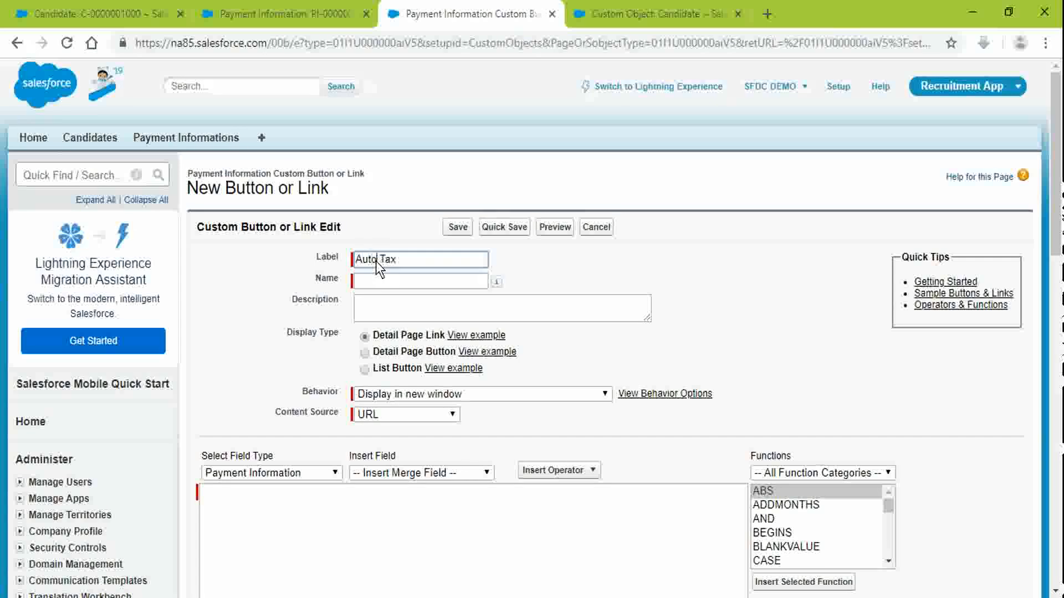
{"action": "type", "text": "generate"}
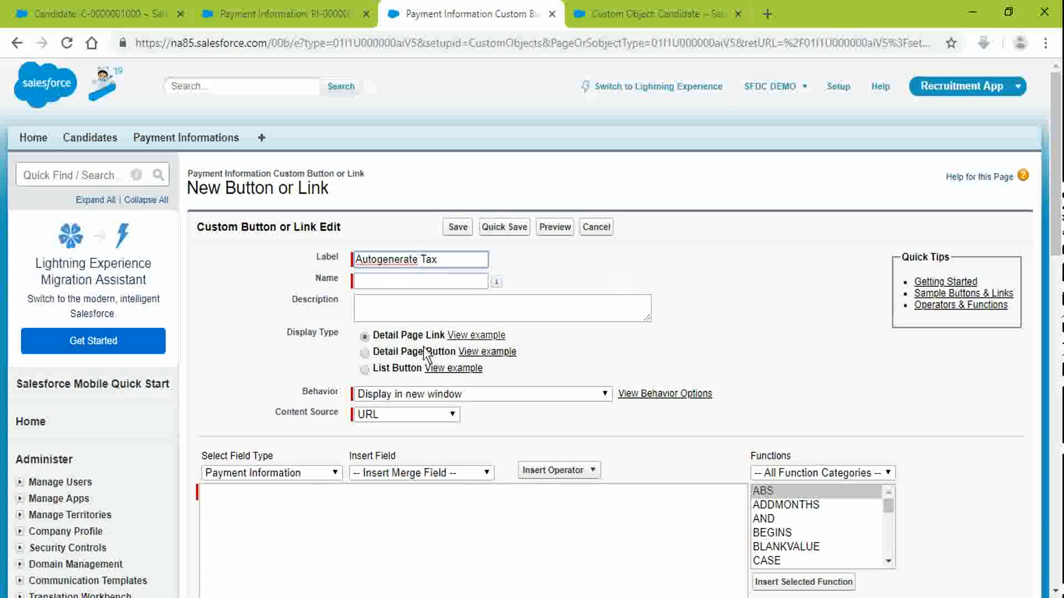
{"action": "right_click", "coordinate": [394, 261]}
{"action": "left_click", "coordinate": [432, 278]}
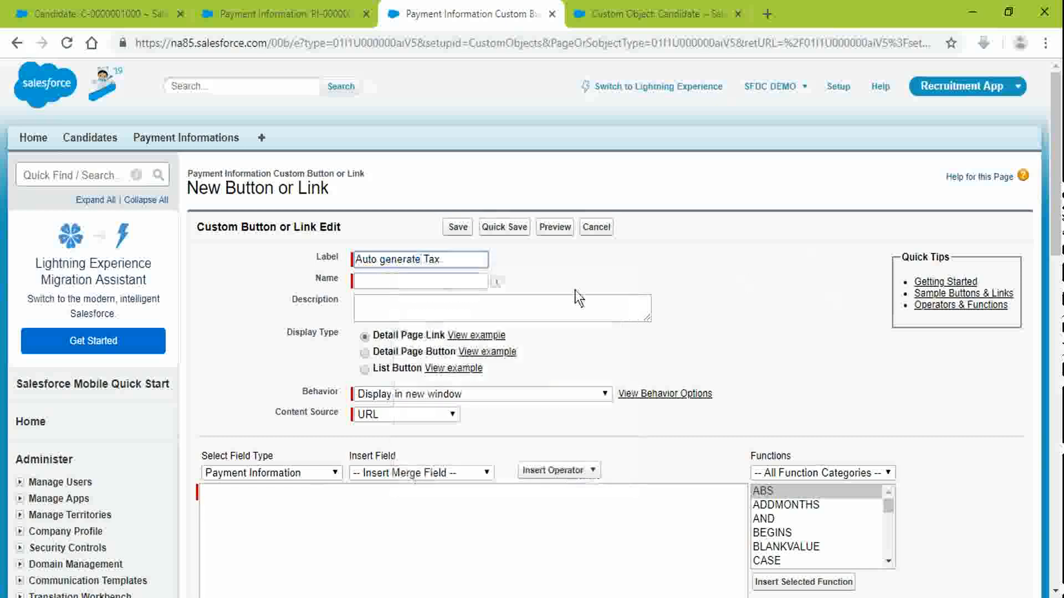
{"action": "key", "text": "Delete"}
{"action": "type", "text": "G"}
{"action": "key", "text": "BackSpace"}
{"action": "type", "text": "-G"}
{"action": "key", "text": "Tab"}
{"action": "key", "text": "Tab"}
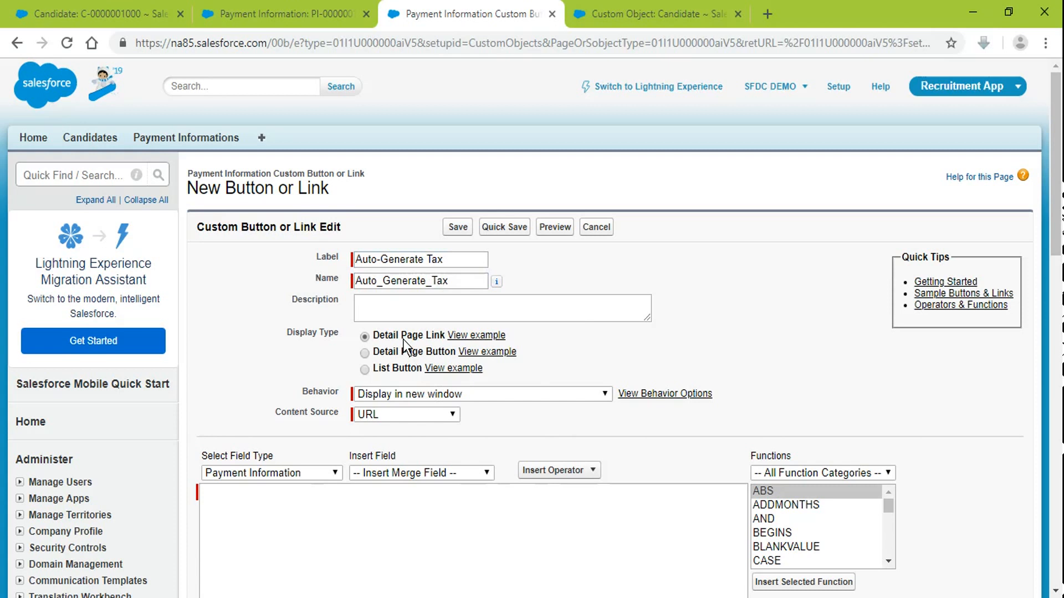
{"action": "left_click", "coordinate": [407, 395]}
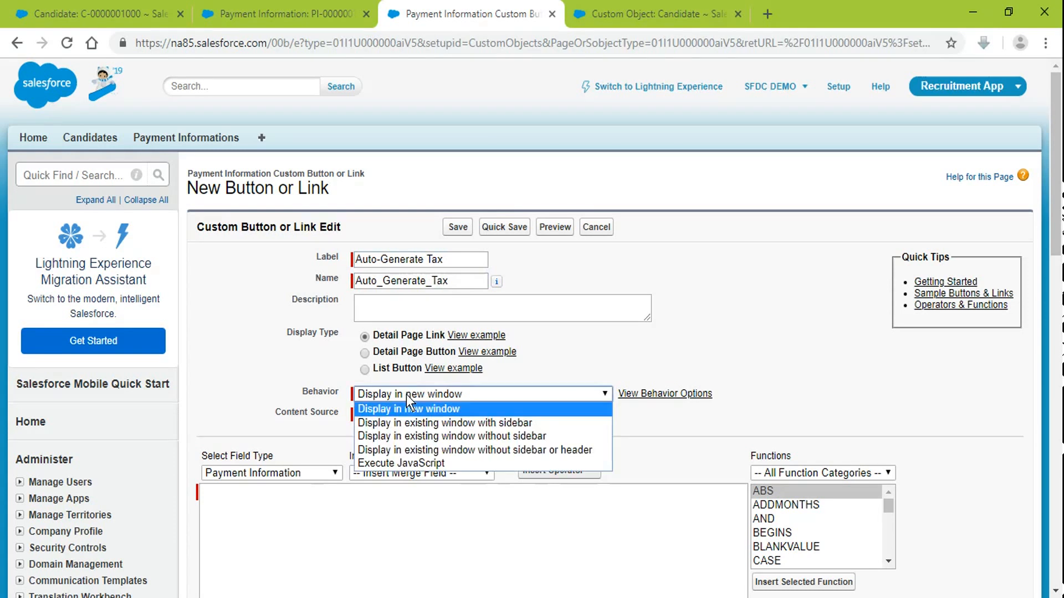
{"action": "left_click", "coordinate": [407, 395]}
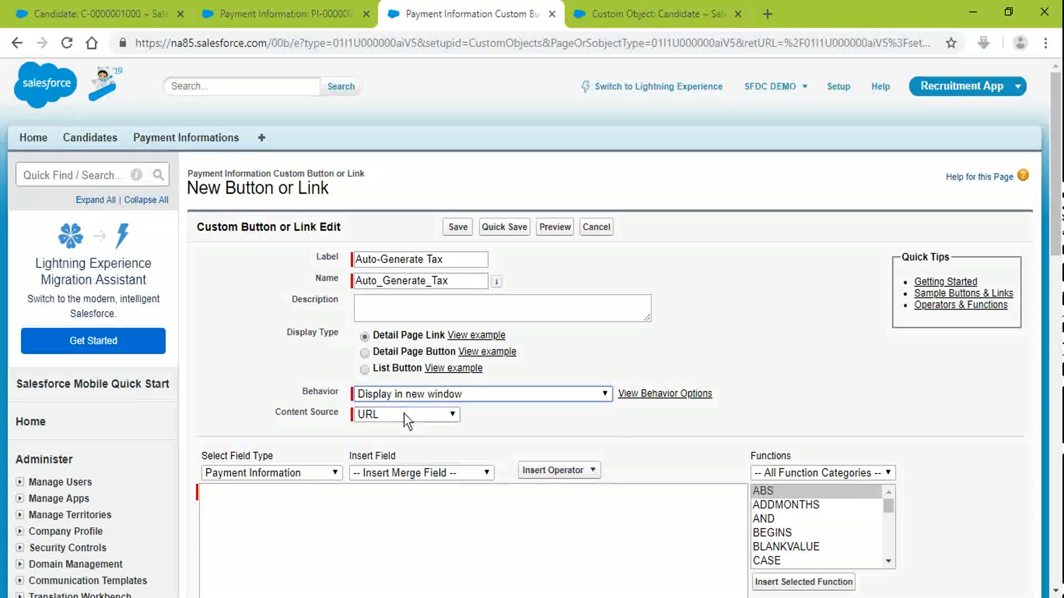
{"action": "left_click", "coordinate": [403, 413]}
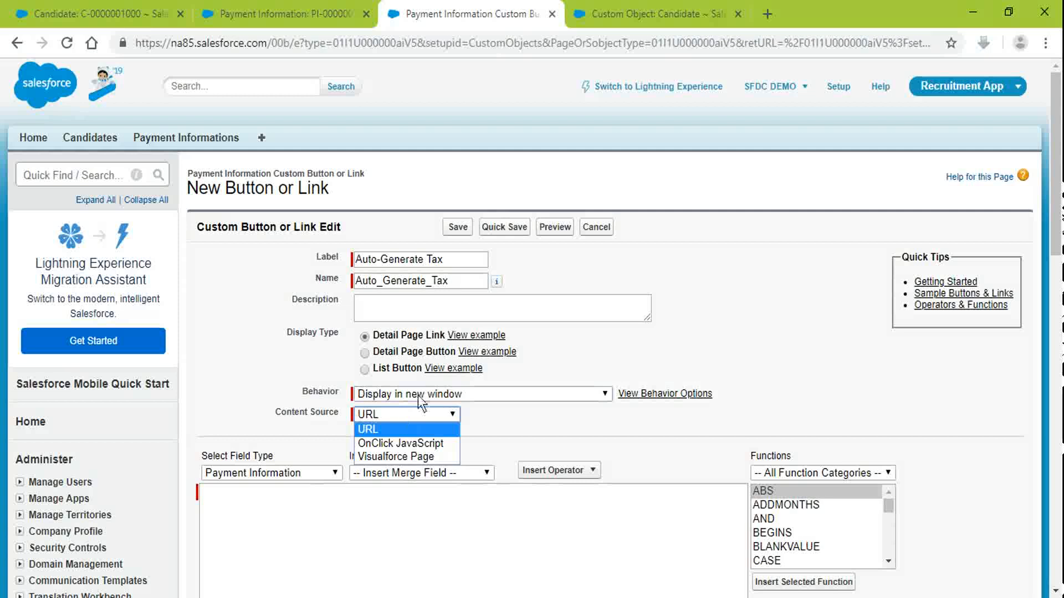
{"action": "left_click", "coordinate": [418, 394]}
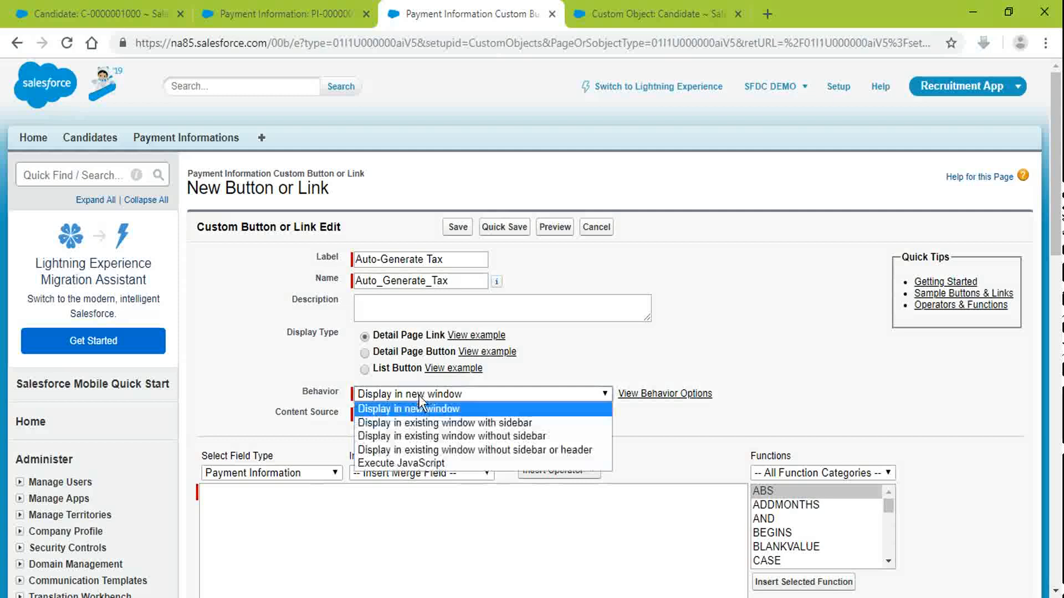
{"action": "left_click", "coordinate": [279, 337]}
{"action": "scroll", "coordinate": [278, 337], "scroll_direction": "down", "scroll_amount": 3}
{"action": "left_click", "coordinate": [295, 357]}
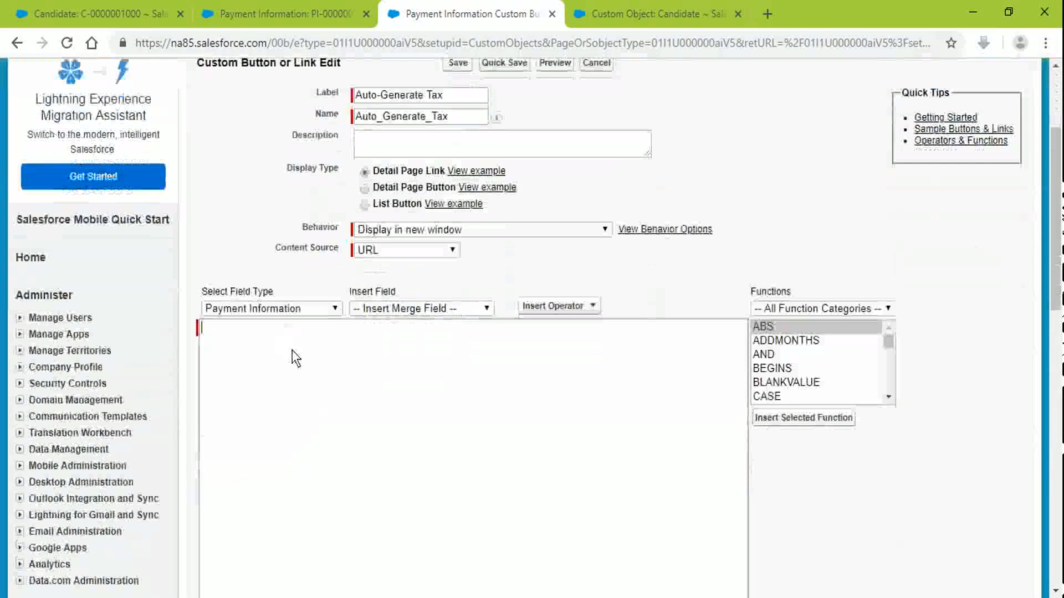
{"action": "left_click", "coordinate": [294, 309]}
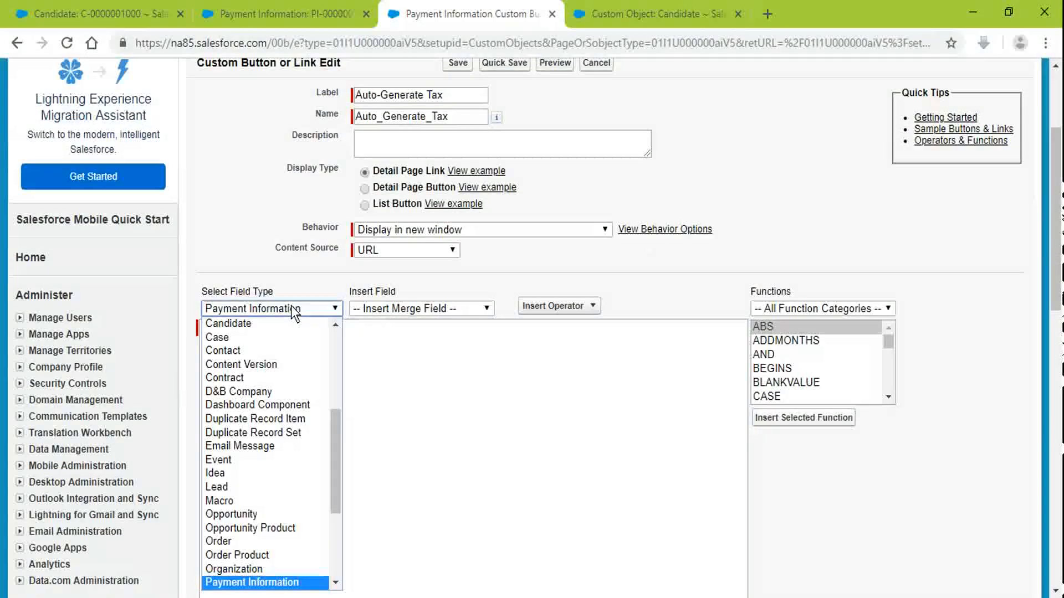
{"action": "left_click", "coordinate": [558, 355]}
{"action": "left_click", "coordinate": [405, 308]}
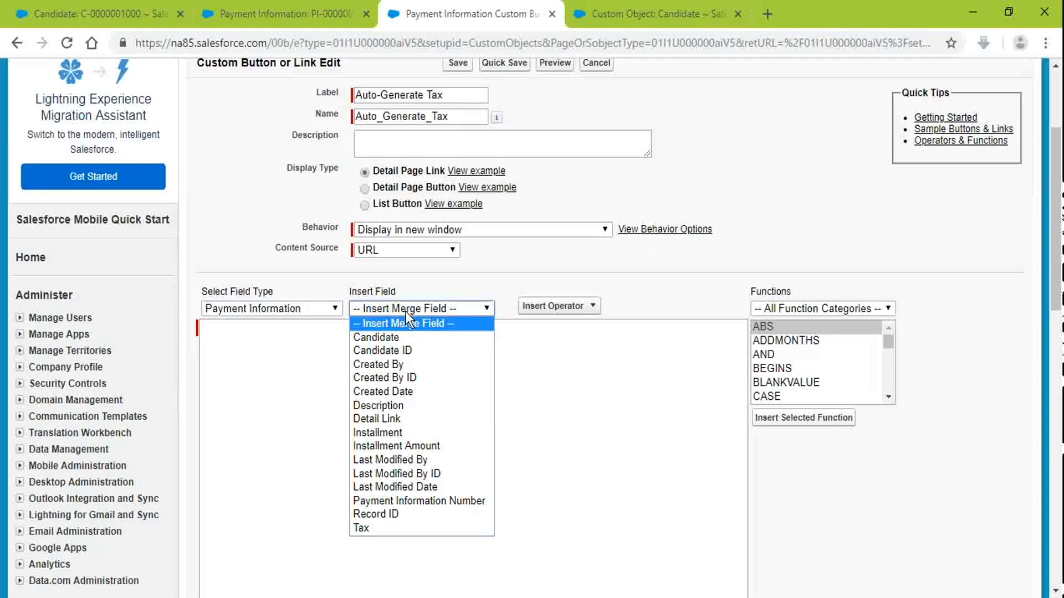
{"action": "left_click", "coordinate": [653, 449]}
{"action": "left_click", "coordinate": [596, 313]}
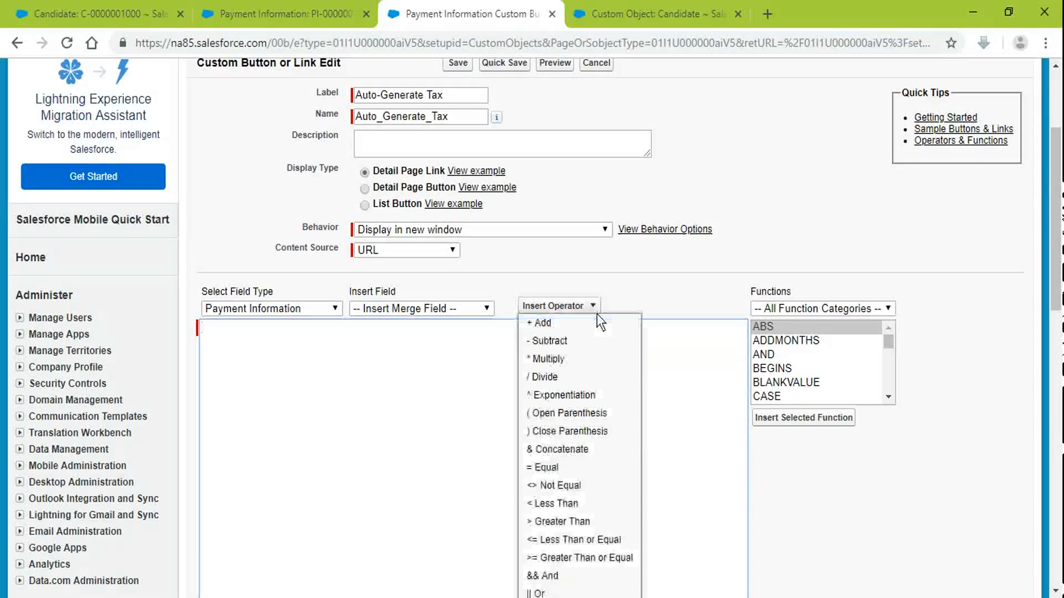
{"action": "left_click", "coordinate": [666, 395]}
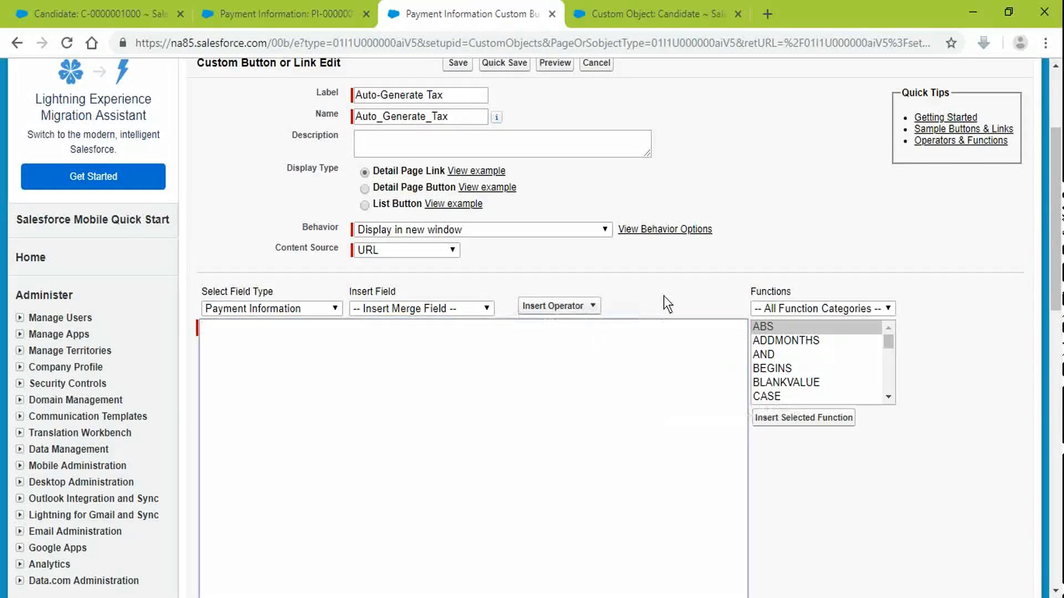
{"action": "left_click", "coordinate": [450, 310]}
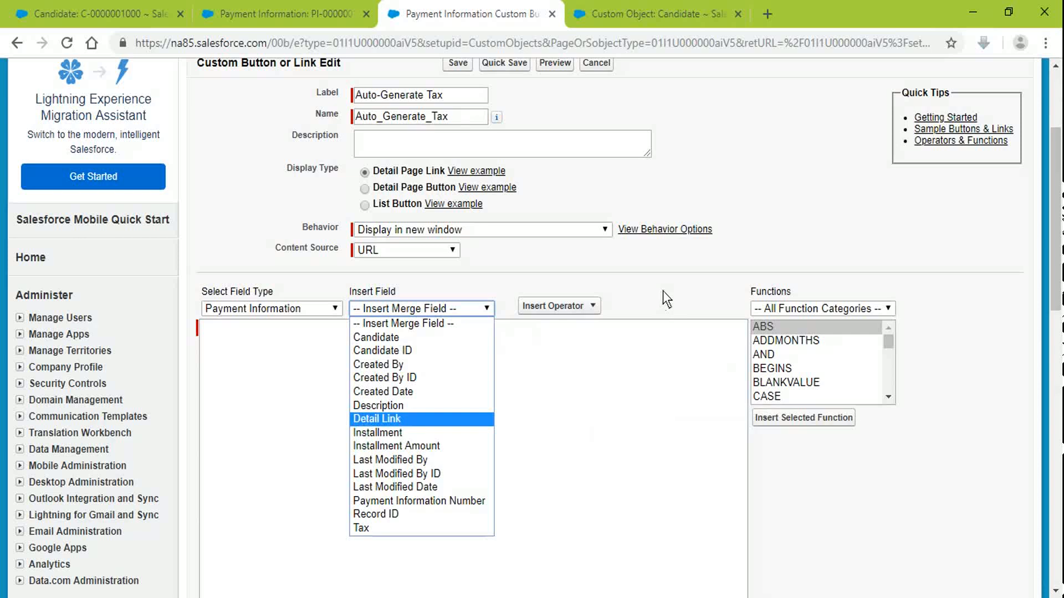
{"action": "scroll", "coordinate": [663, 291], "scroll_direction": "down", "scroll_amount": 3}
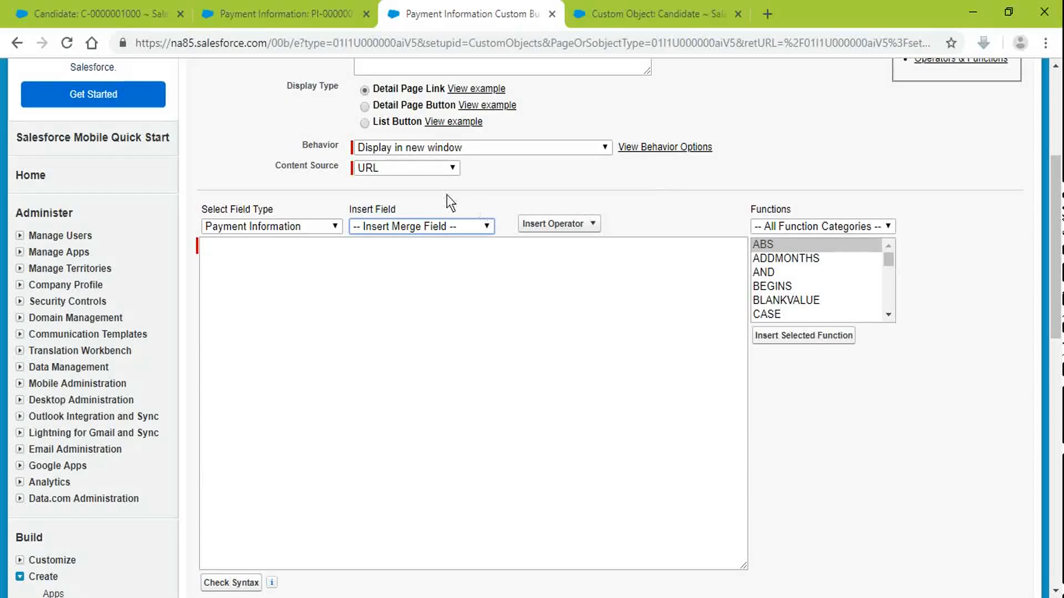
Step: Set the Auto-Generate Tax button's content source to OnClick JavaScript, making it Execute JavaScript
{"action": "left_click", "coordinate": [424, 167]}
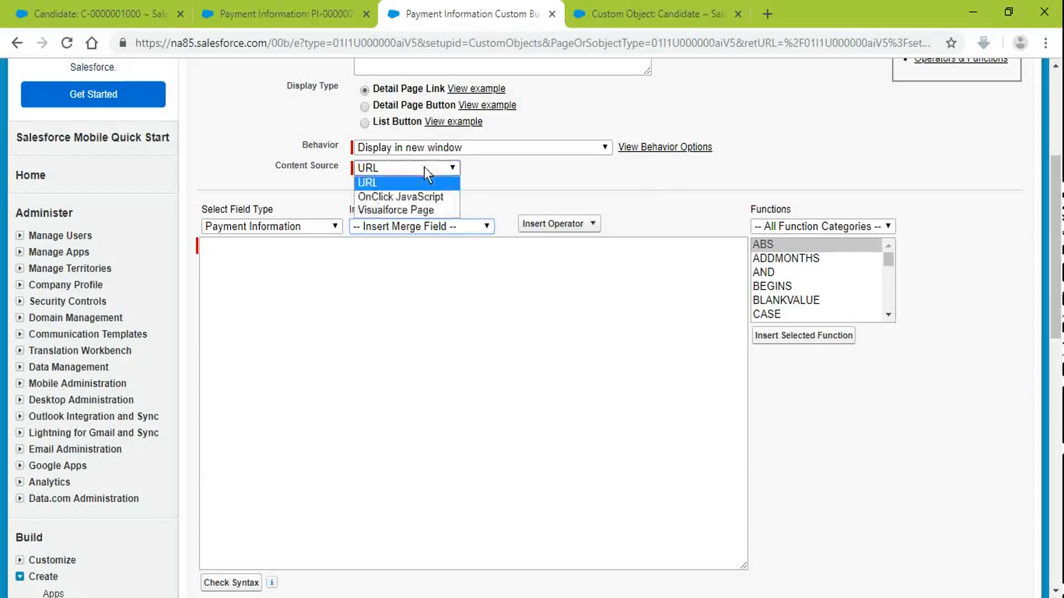
{"action": "left_click", "coordinate": [425, 196]}
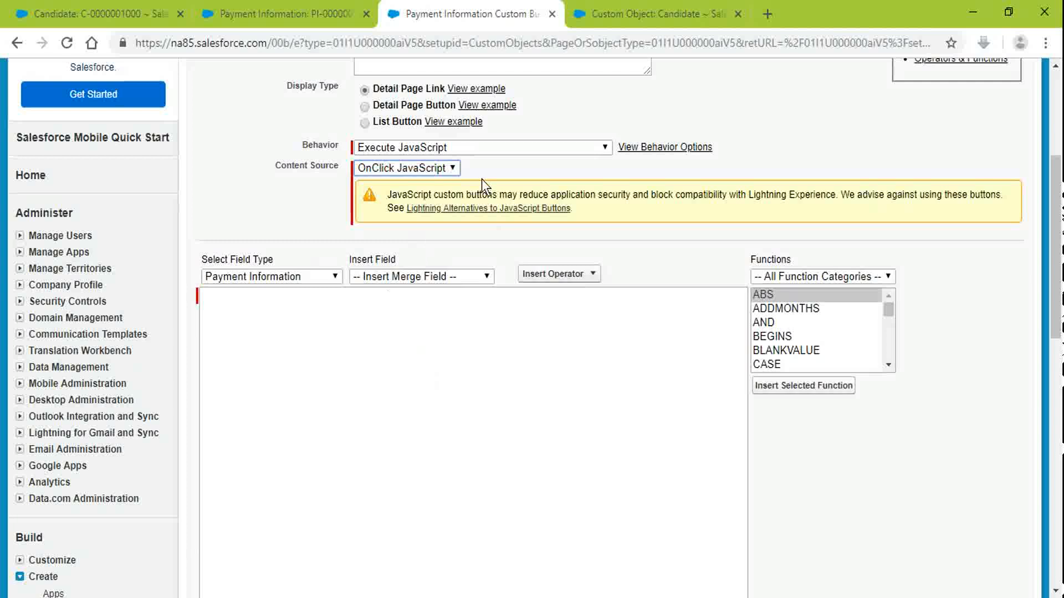
{"action": "left_click", "coordinate": [476, 371]}
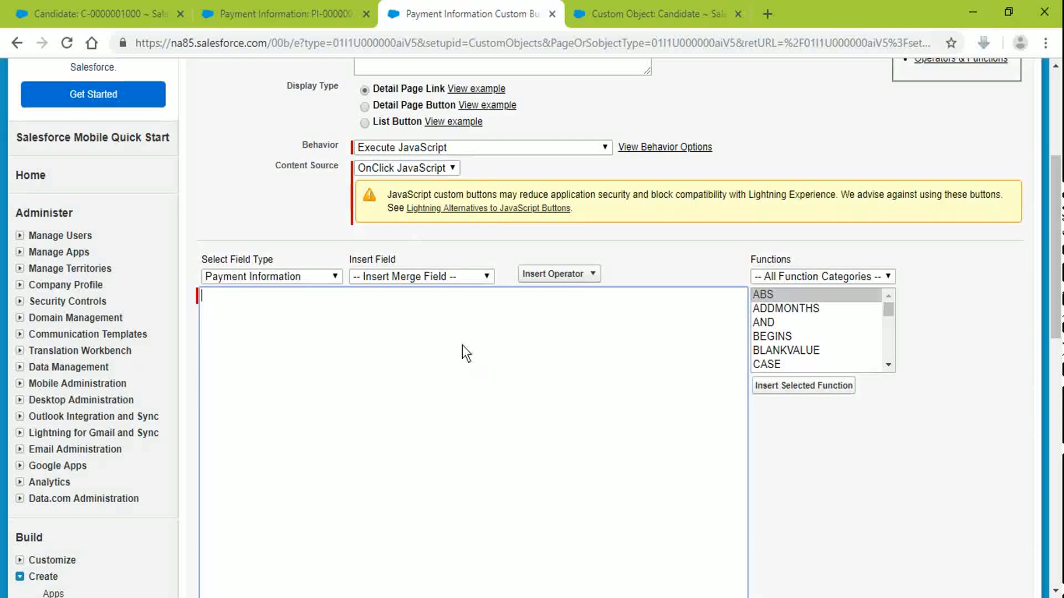
{"action": "left_click", "coordinate": [407, 169]}
{"action": "left_click", "coordinate": [411, 148]}
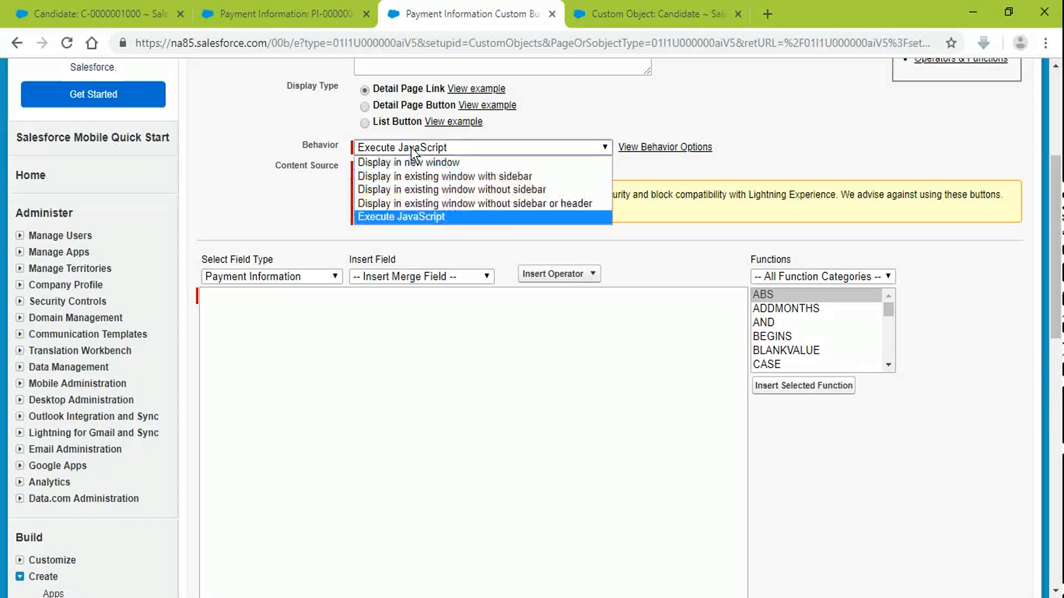
{"action": "left_click", "coordinate": [279, 193]}
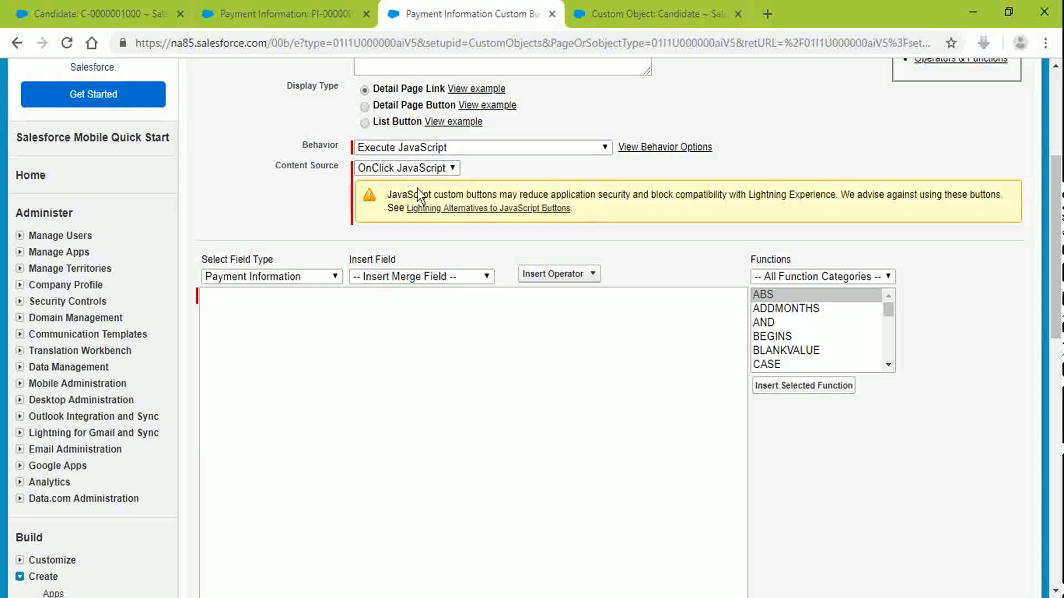
{"action": "left_click", "coordinate": [421, 150]}
{"action": "left_click", "coordinate": [421, 163]}
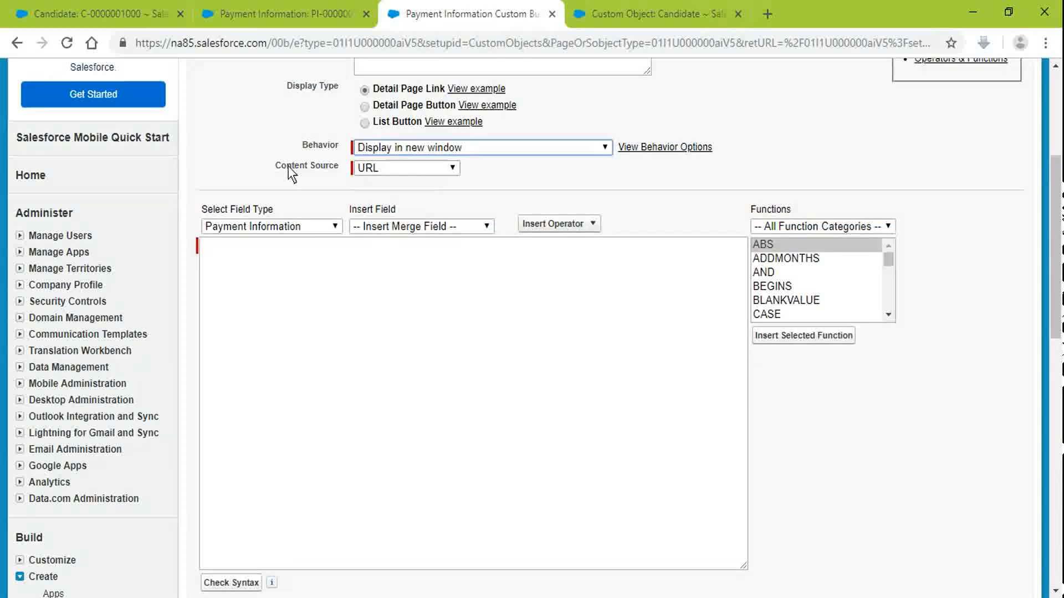
{"action": "left_click", "coordinate": [381, 166]}
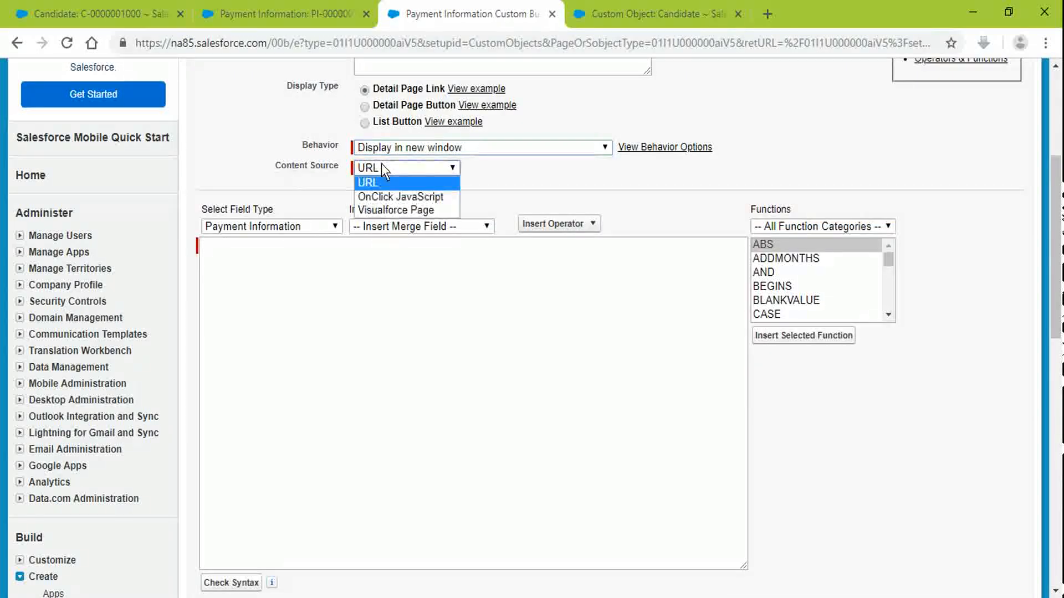
{"action": "left_click", "coordinate": [381, 196]}
{"action": "left_click", "coordinate": [364, 353]}
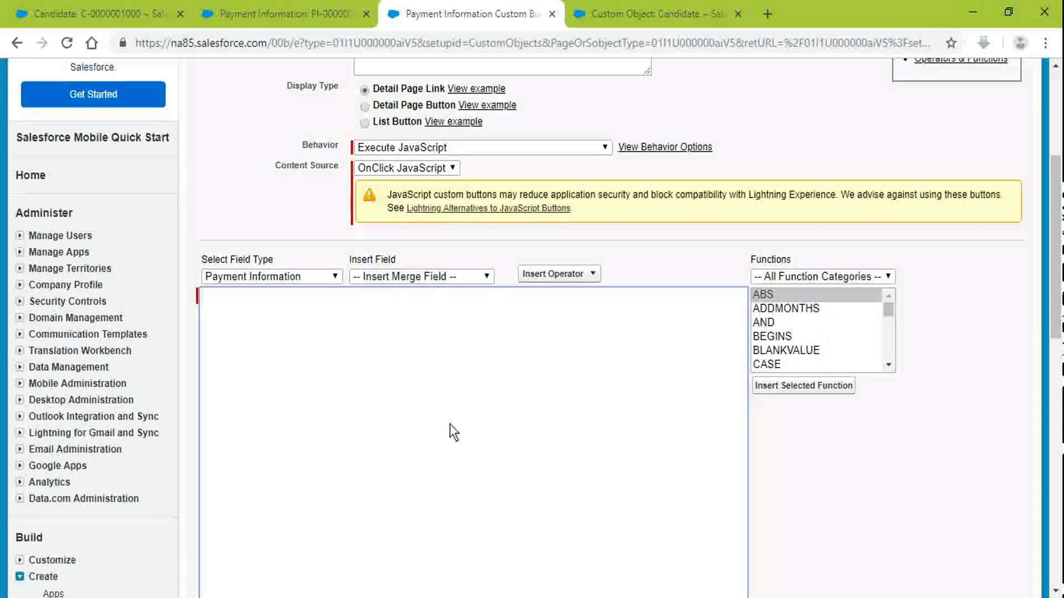
{"action": "scroll", "coordinate": [404, 398], "scroll_direction": "up", "scroll_amount": 3}
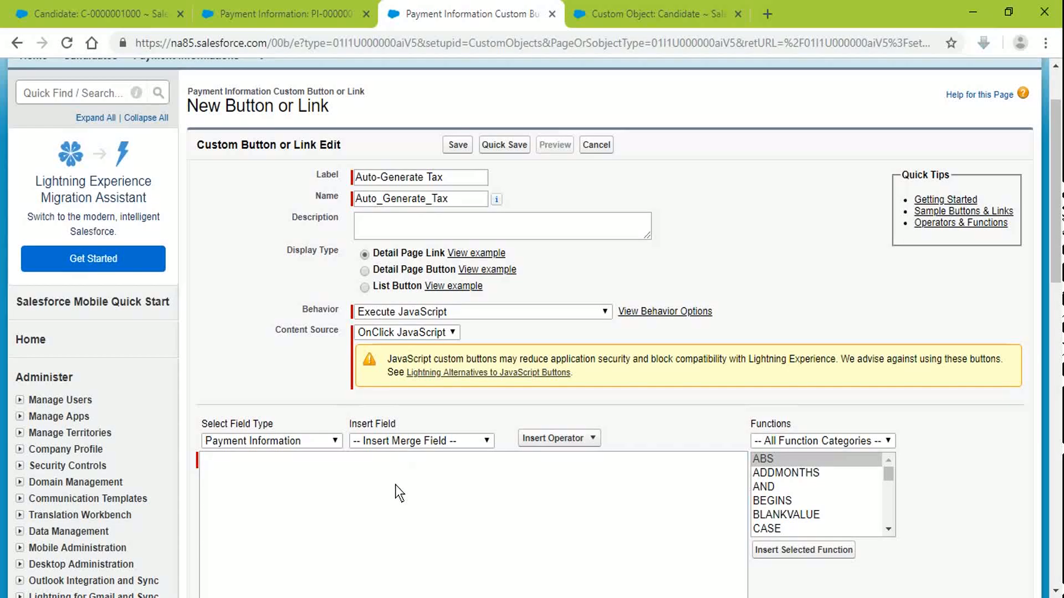
{"action": "type", "text": "h"}
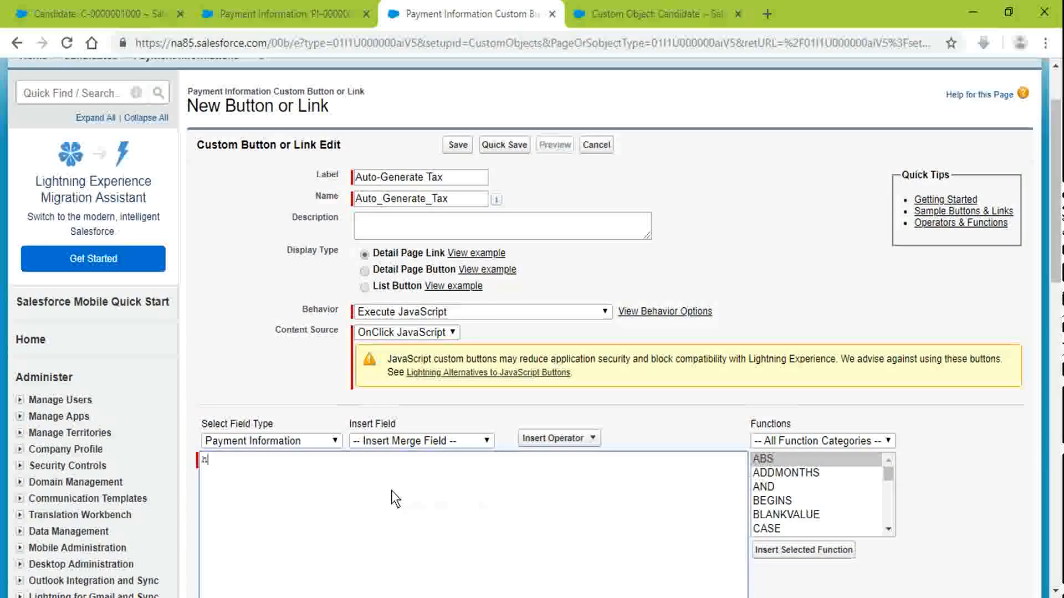
{"action": "type", "text": "ttps://www.g"}
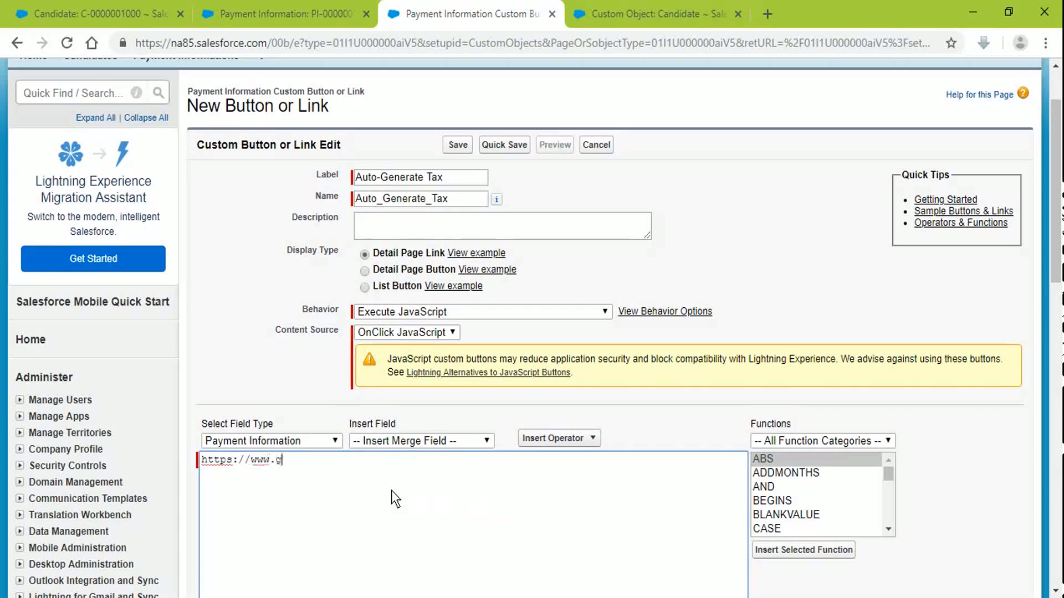
{"action": "type", "text": "oogle.com/"}
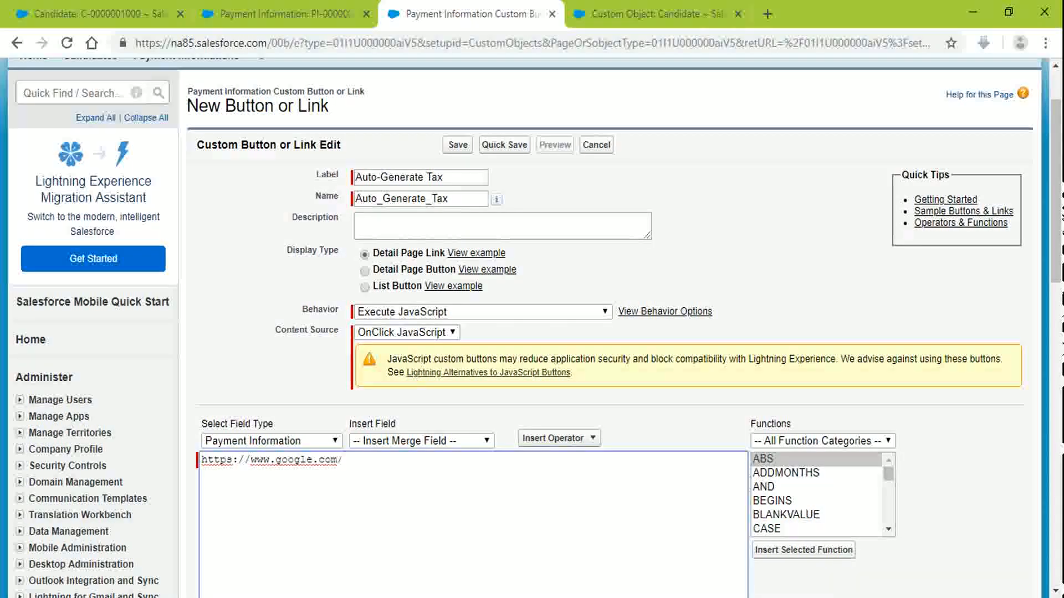
{"action": "key", "text": "BackSpace"}
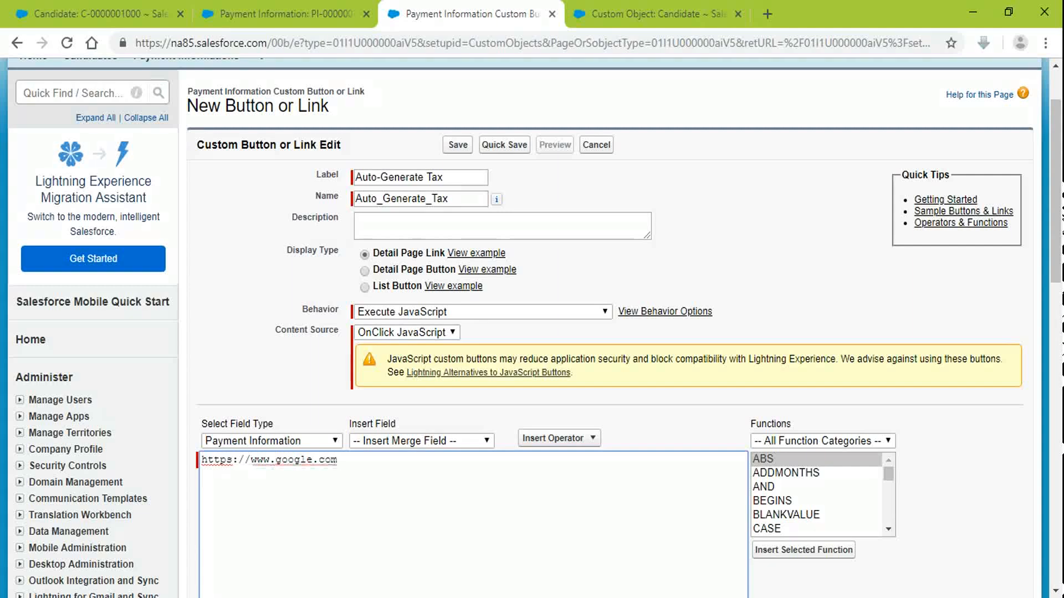
{"action": "type", "text": "?"}
{"action": "type", "text": "q="}
{"action": "type", "text": "tax"}
{"action": "type", "text": "\""}
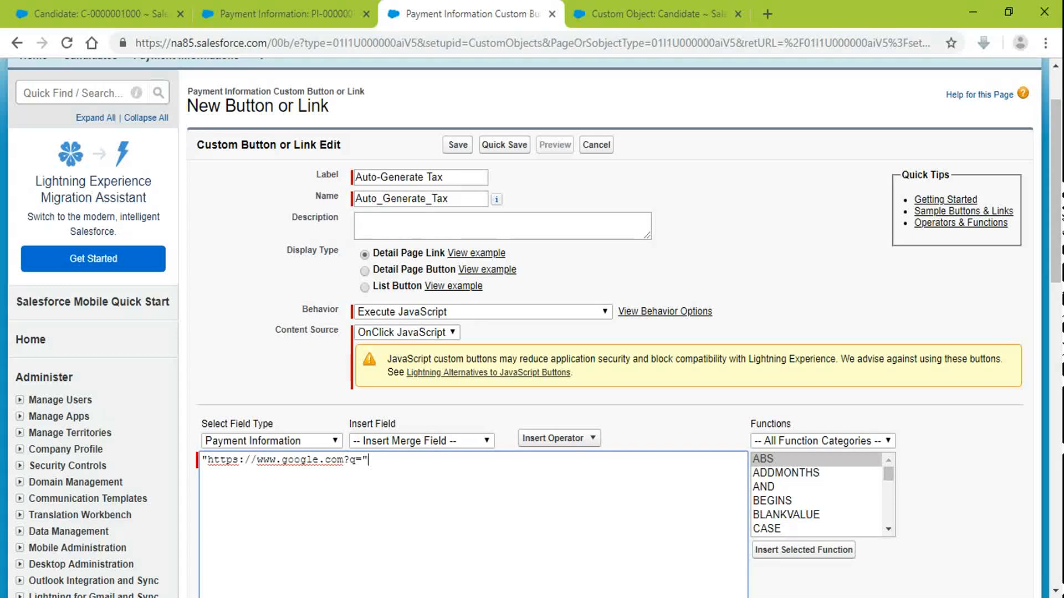
{"action": "key", "text": "Delete"}
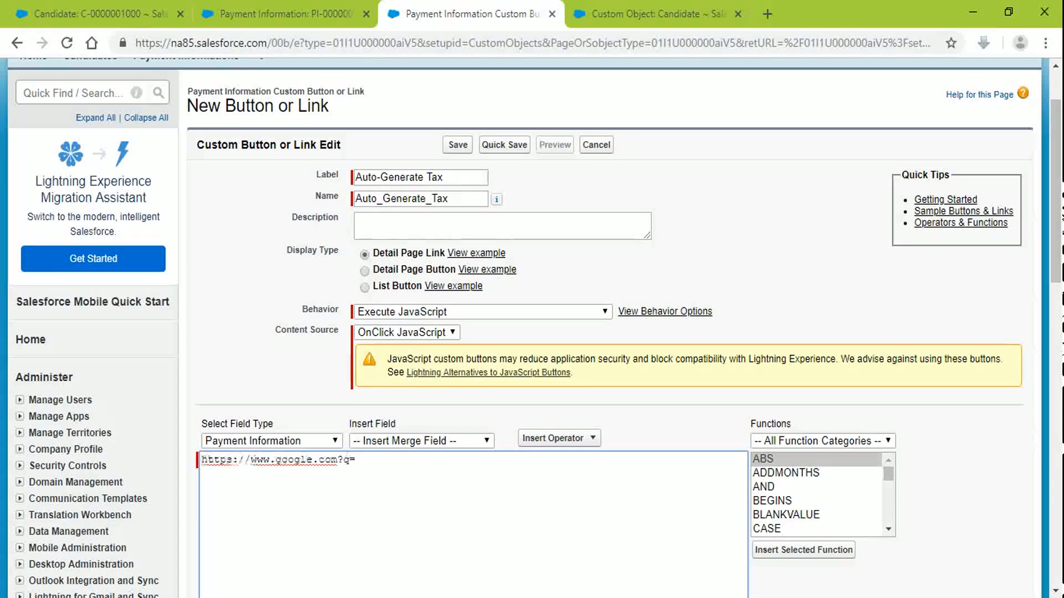
{"action": "key", "text": "End"}
{"action": "type", "text": "tz"}
{"action": "type", "text": "p"}
{"action": "type", "text": "ercent"}
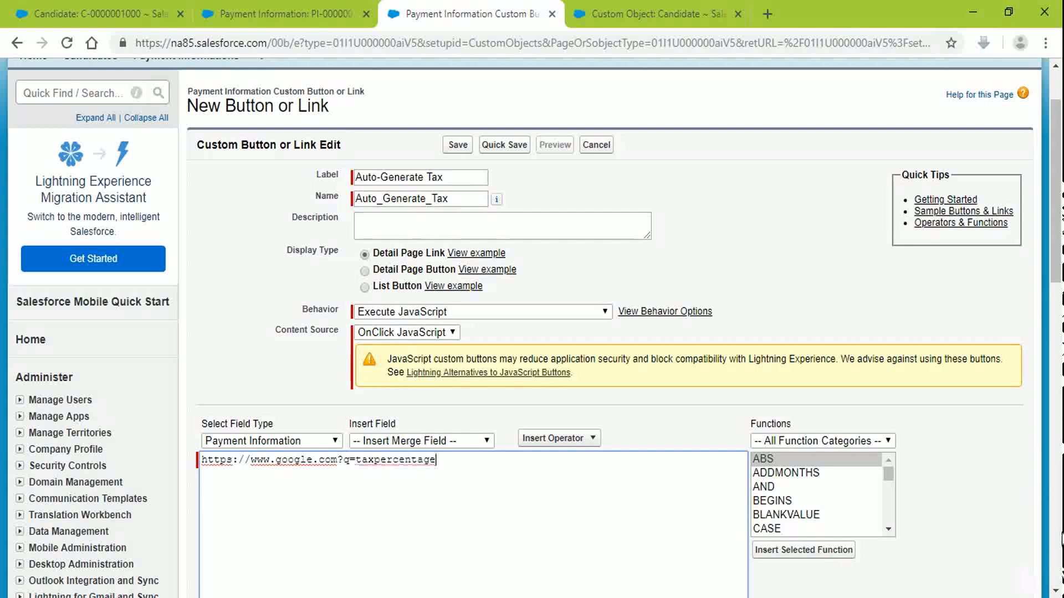
{"action": "scroll", "coordinate": [647, 424], "scroll_direction": "down", "scroll_amount": 3}
Step: Run Check Syntax on Auto-Generate Tax, save the button, and acknowledge the page layout notice
{"action": "scroll", "coordinate": [647, 424], "scroll_direction": "down", "scroll_amount": 4}
{"action": "left_click", "coordinate": [231, 386]}
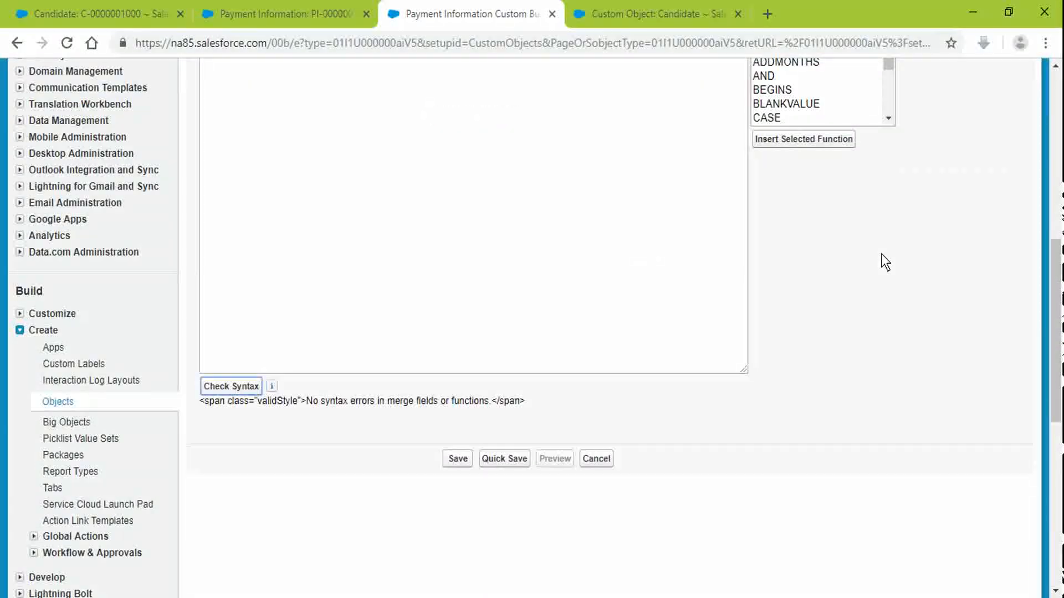
{"action": "scroll", "coordinate": [912, 363], "scroll_direction": "up", "scroll_amount": 4}
{"action": "scroll", "coordinate": [912, 362], "scroll_direction": "down", "scroll_amount": 4}
{"action": "left_click", "coordinate": [458, 459]}
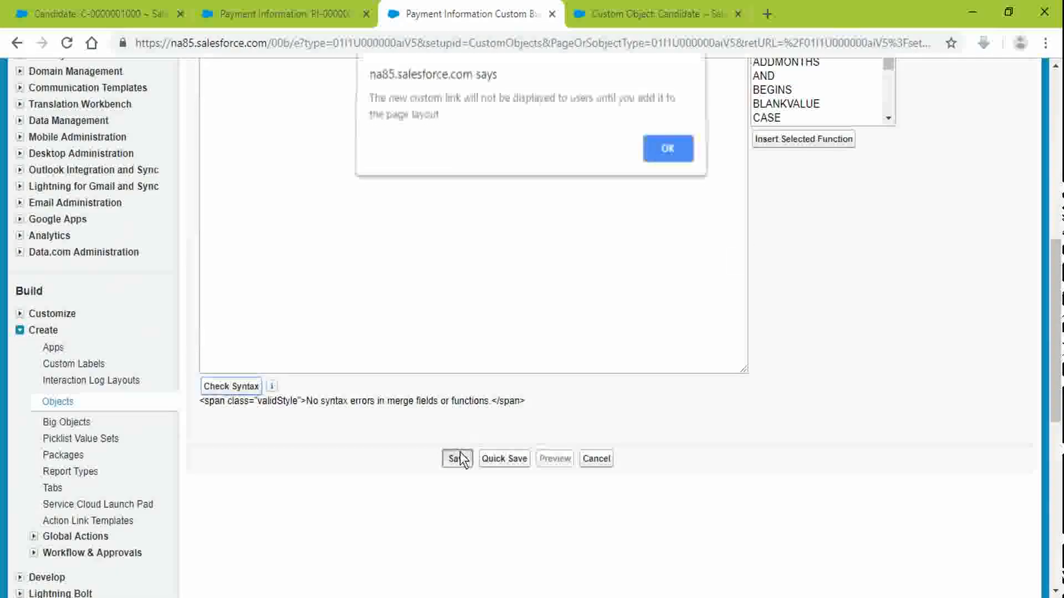
{"action": "left_click", "coordinate": [666, 153]}
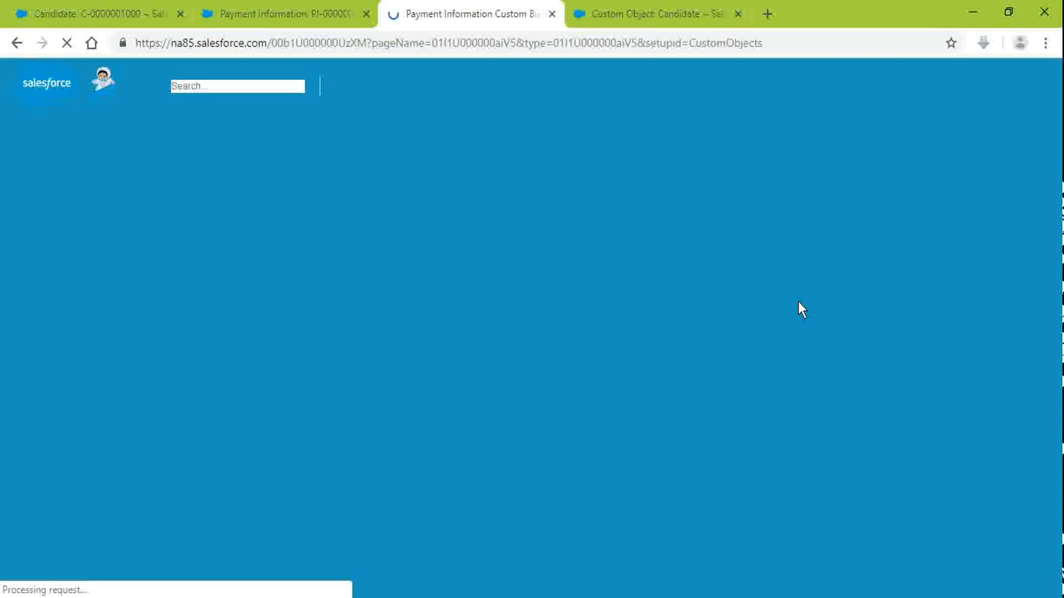
{"action": "scroll", "coordinate": [798, 308], "scroll_direction": "down", "scroll_amount": 3}
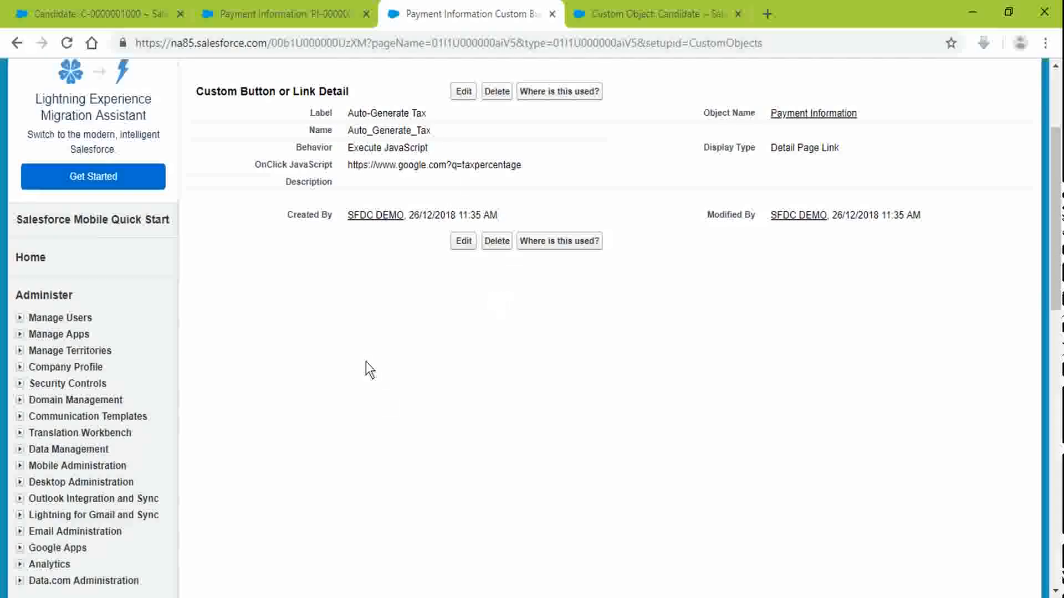
Step: Set the Auto-Generate Tax behavior to Display in new window, check syntax, and save
{"action": "left_click", "coordinate": [458, 92]}
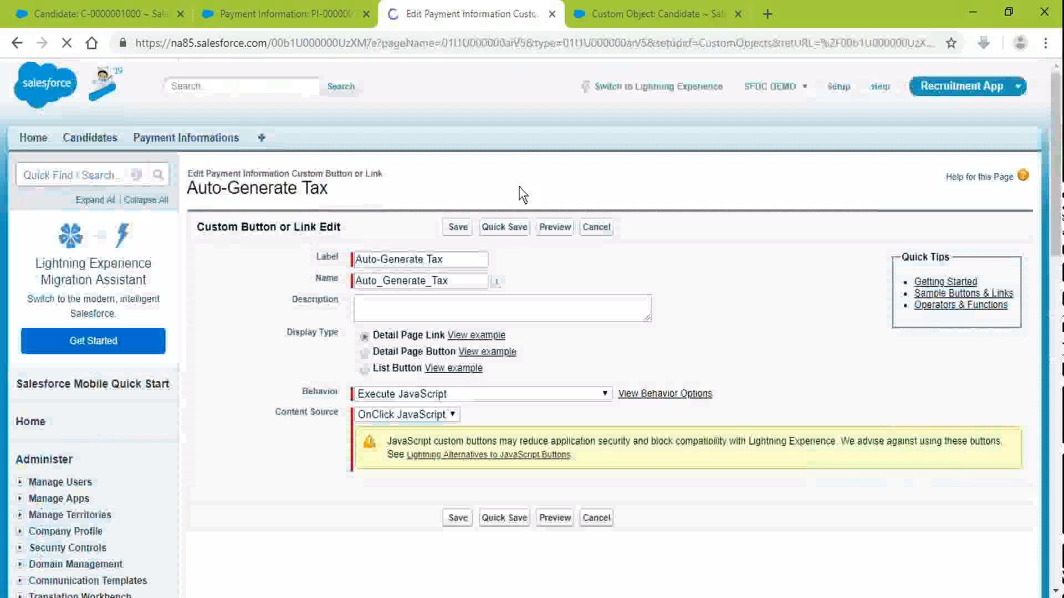
{"action": "left_click", "coordinate": [524, 394]}
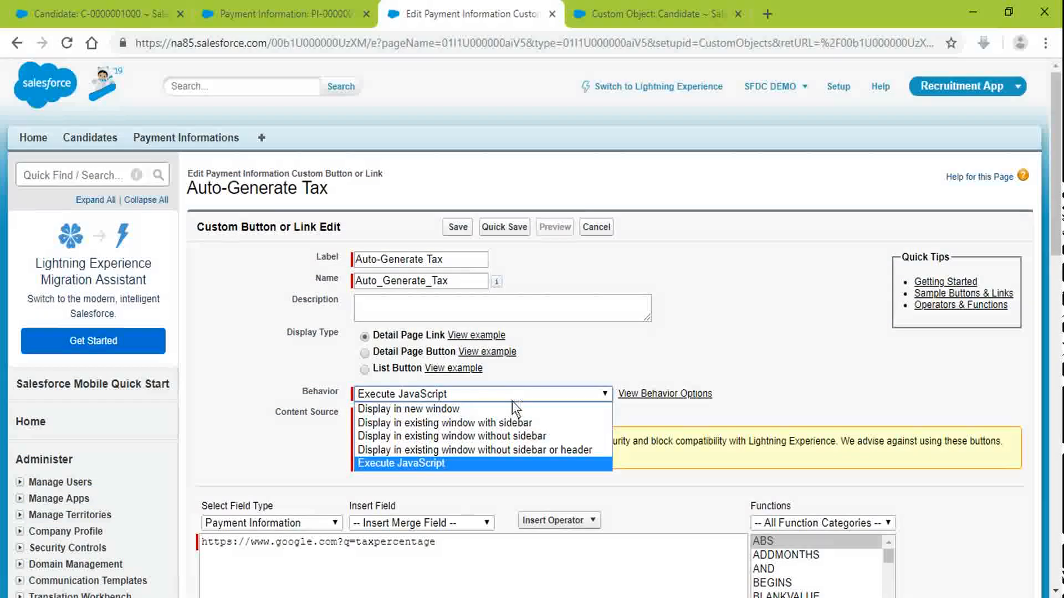
{"action": "left_click", "coordinate": [508, 407]}
{"action": "scroll", "coordinate": [393, 293], "scroll_direction": "down", "scroll_amount": 3}
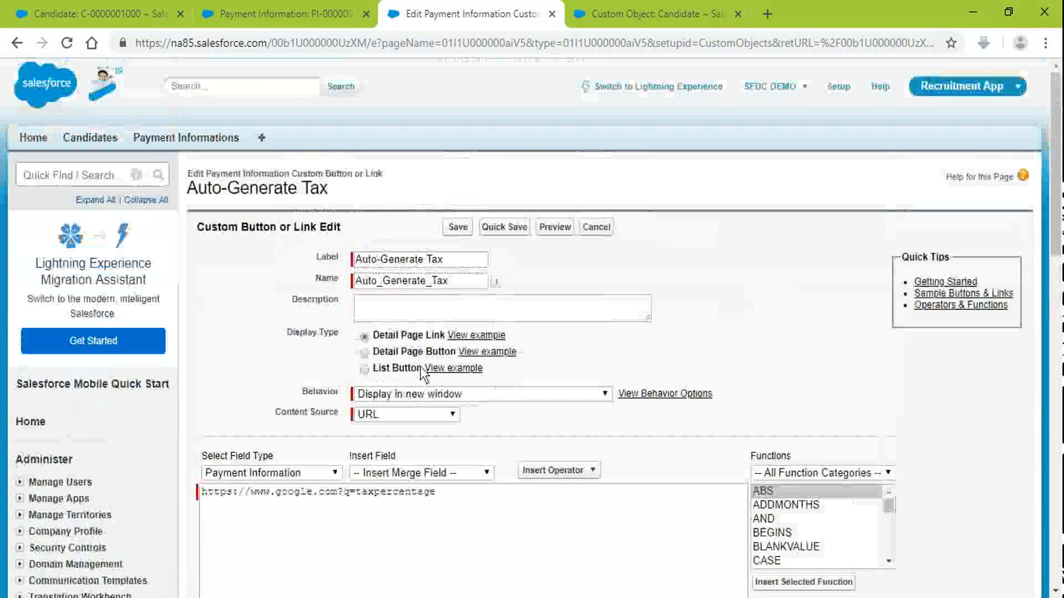
{"action": "scroll", "coordinate": [517, 380], "scroll_direction": "down", "scroll_amount": 9}
{"action": "left_click", "coordinate": [256, 334]}
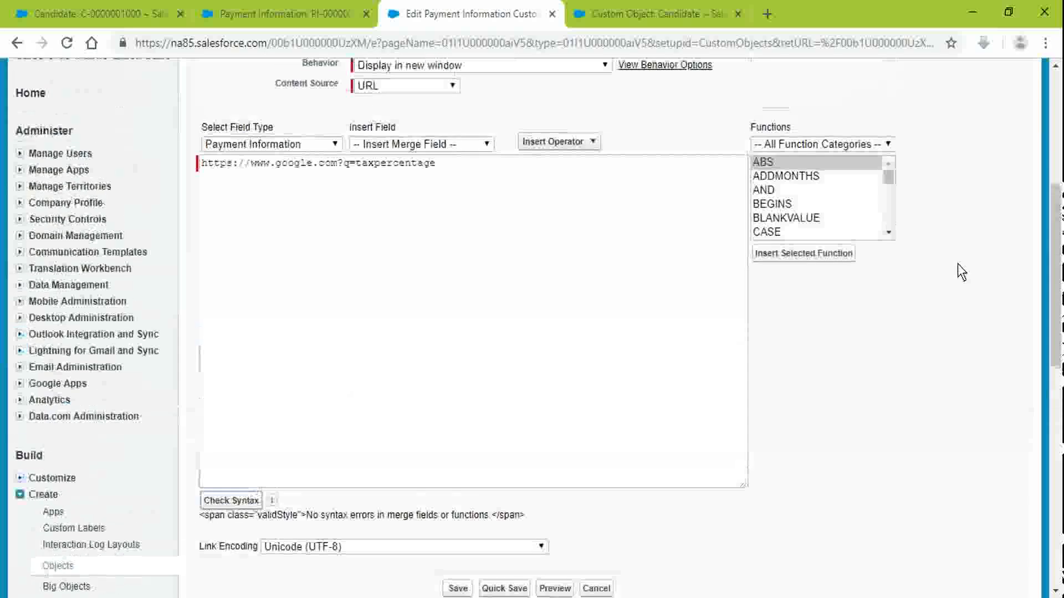
{"action": "left_click", "coordinate": [458, 588]}
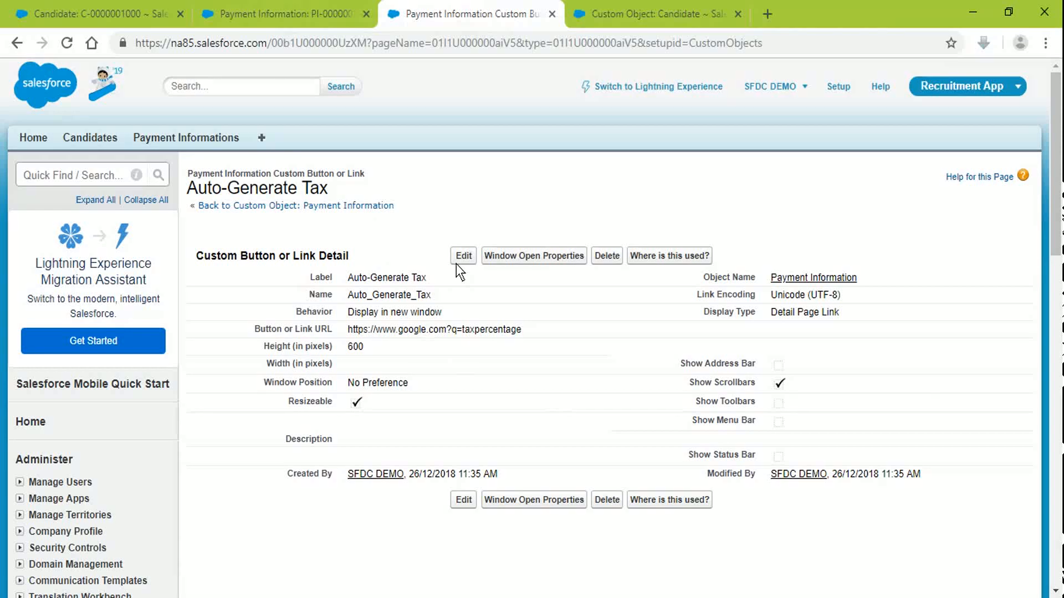
Step: Go back to the Payment Information custom object definition page
{"action": "left_click", "coordinate": [298, 207]}
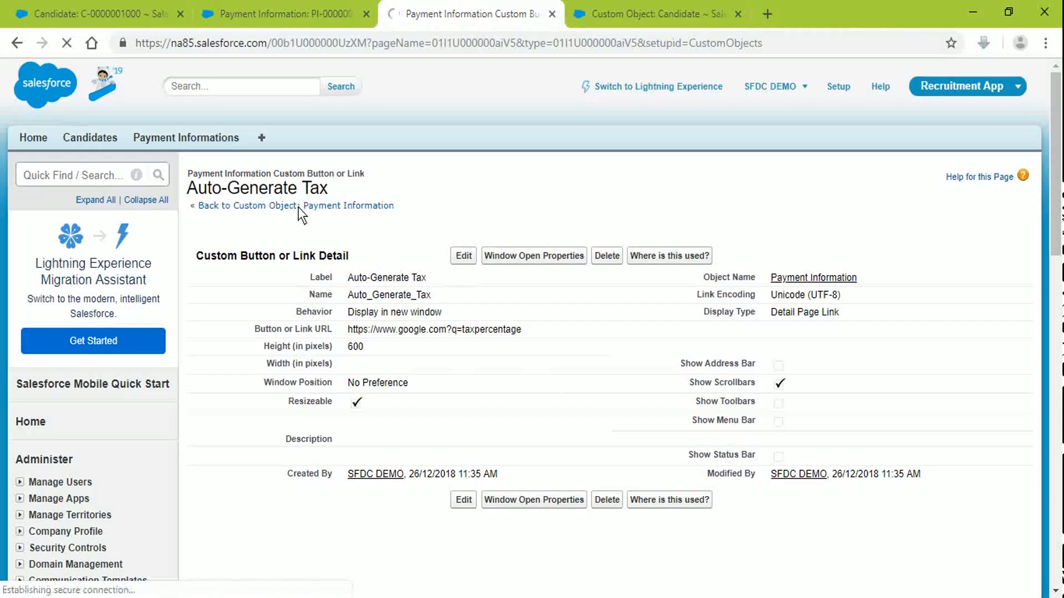
{"action": "left_click", "coordinate": [299, 8]}
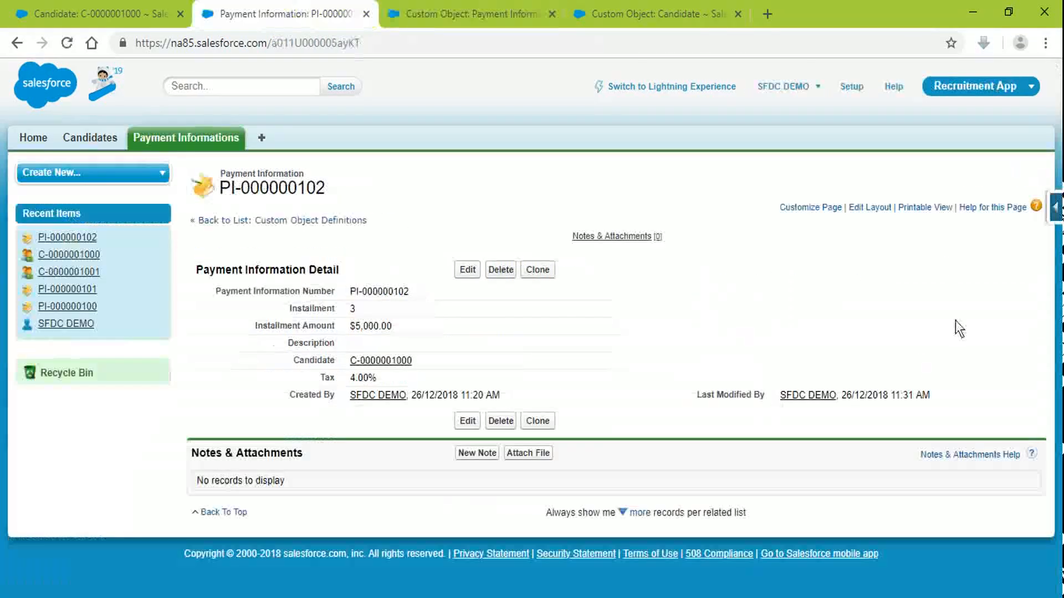
{"action": "left_click", "coordinate": [442, 6]}
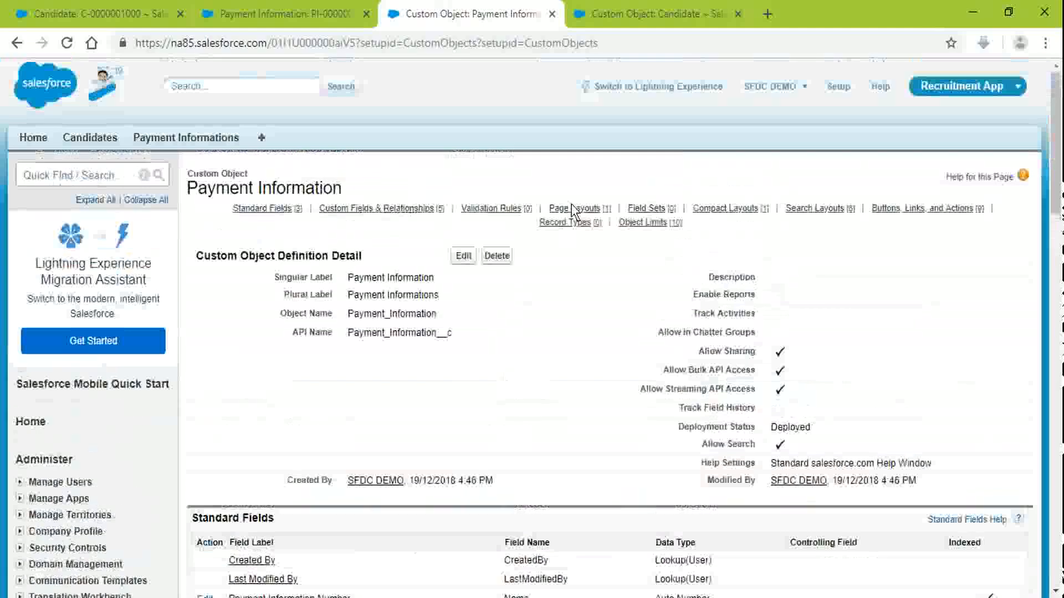
Step: Jump to the page layouts list and reload record PI-000000102
{"action": "left_click", "coordinate": [572, 206]}
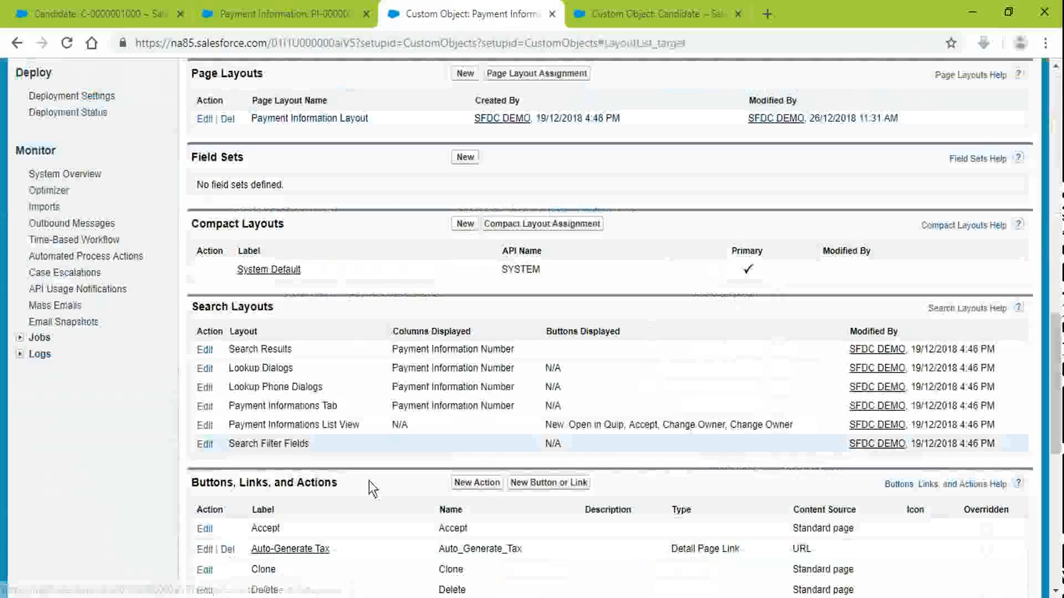
{"action": "left_click", "coordinate": [240, 8]}
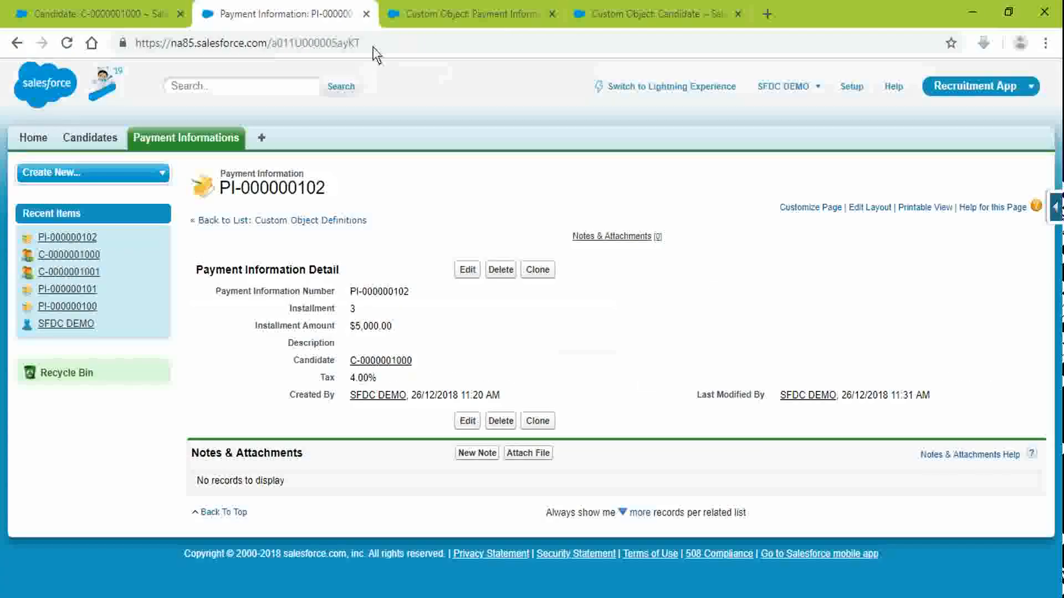
{"action": "left_click", "coordinate": [371, 43]}
{"action": "key", "text": "Return"}
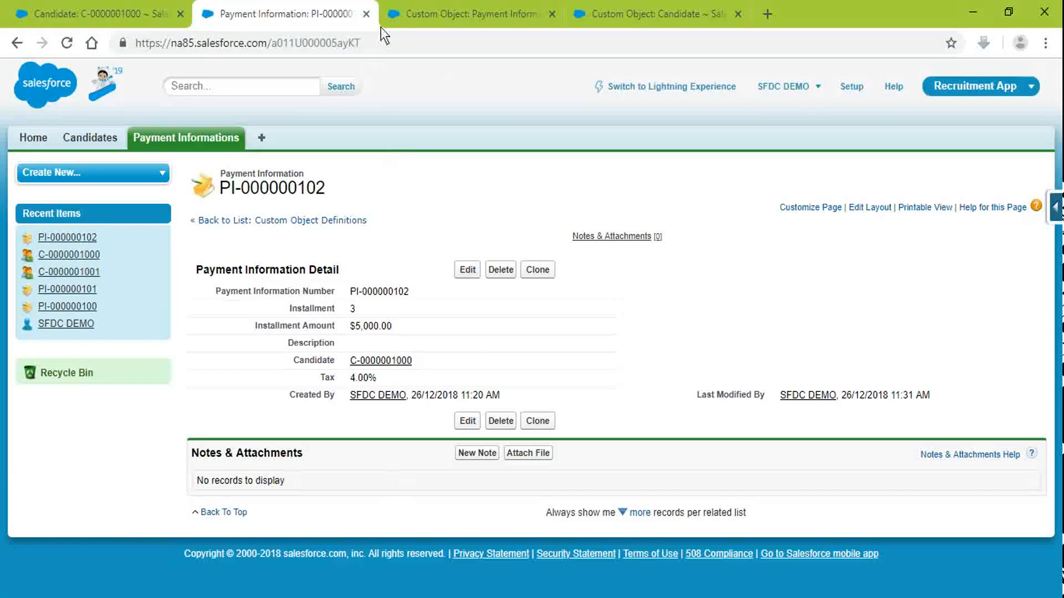
Step: Drag Auto-Generate Tax into the Custom Links section of the Payment Information Layout and save
{"action": "left_click", "coordinate": [422, 14]}
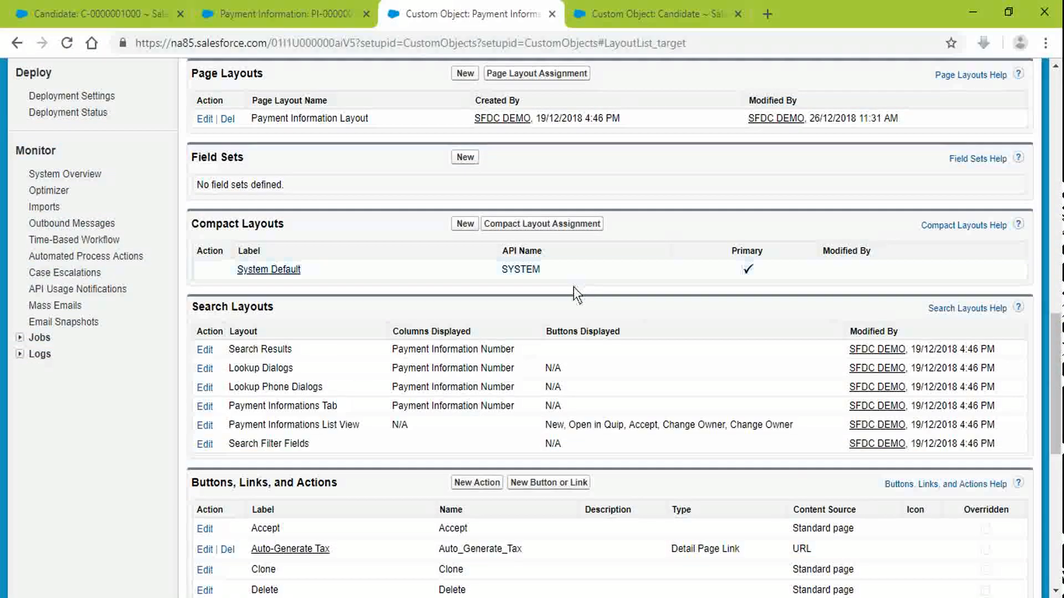
{"action": "scroll", "coordinate": [155, 206], "scroll_direction": "up", "scroll_amount": 2}
{"action": "left_click", "coordinate": [207, 201]}
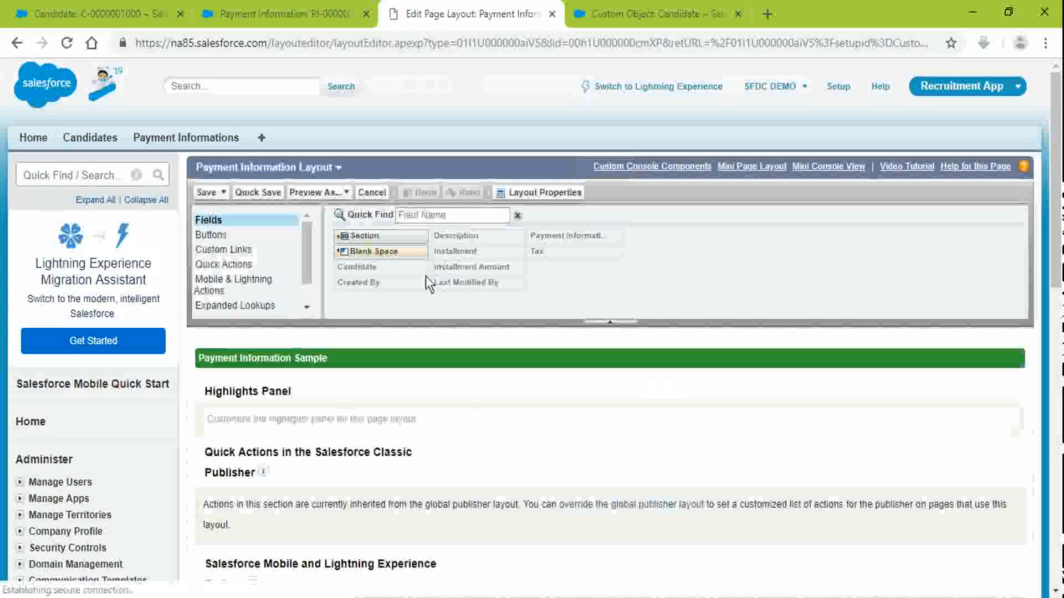
{"action": "left_click", "coordinate": [213, 249]}
{"action": "scroll", "coordinate": [238, 246], "scroll_direction": "down", "scroll_amount": 6}
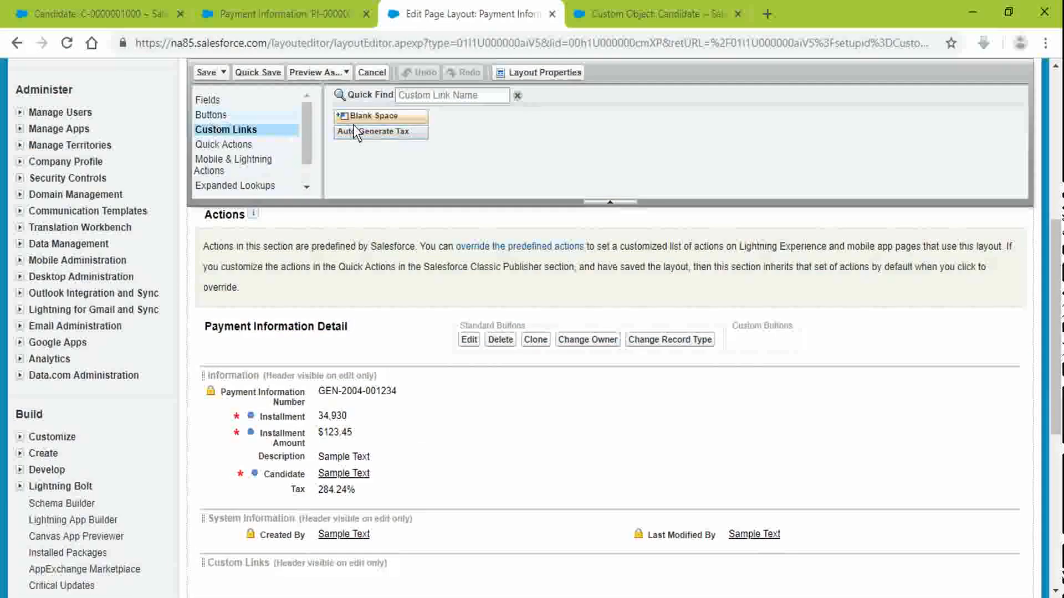
{"action": "left_click_drag", "start_coordinate": [361, 133], "coordinate": [305, 567]}
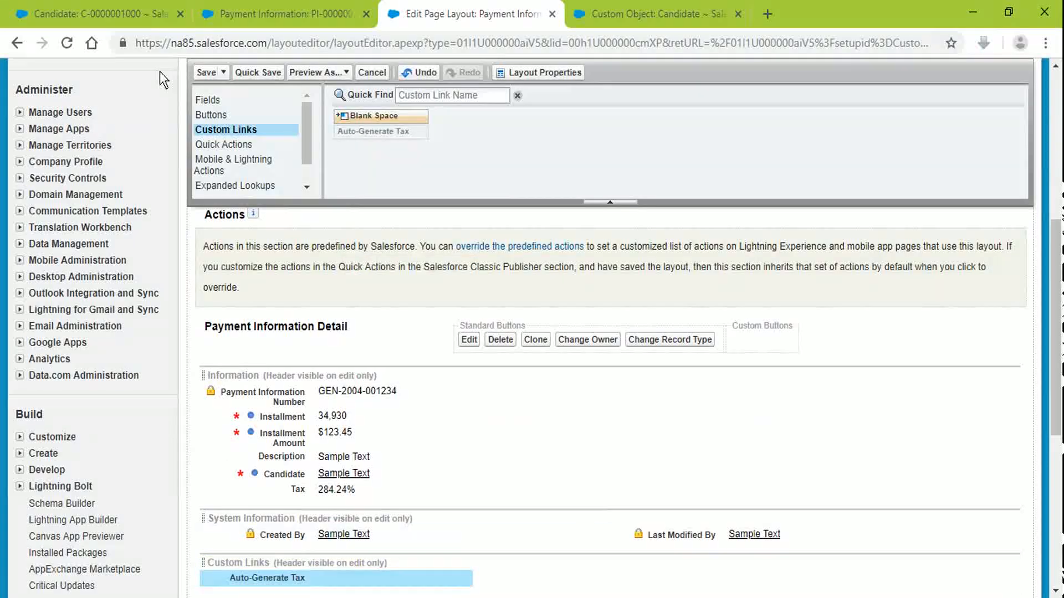
{"action": "left_click", "coordinate": [213, 72]}
Step: Reload record PI-000000102, try the Auto-Generate Tax link, and close the Google window
{"action": "left_click", "coordinate": [296, 14]}
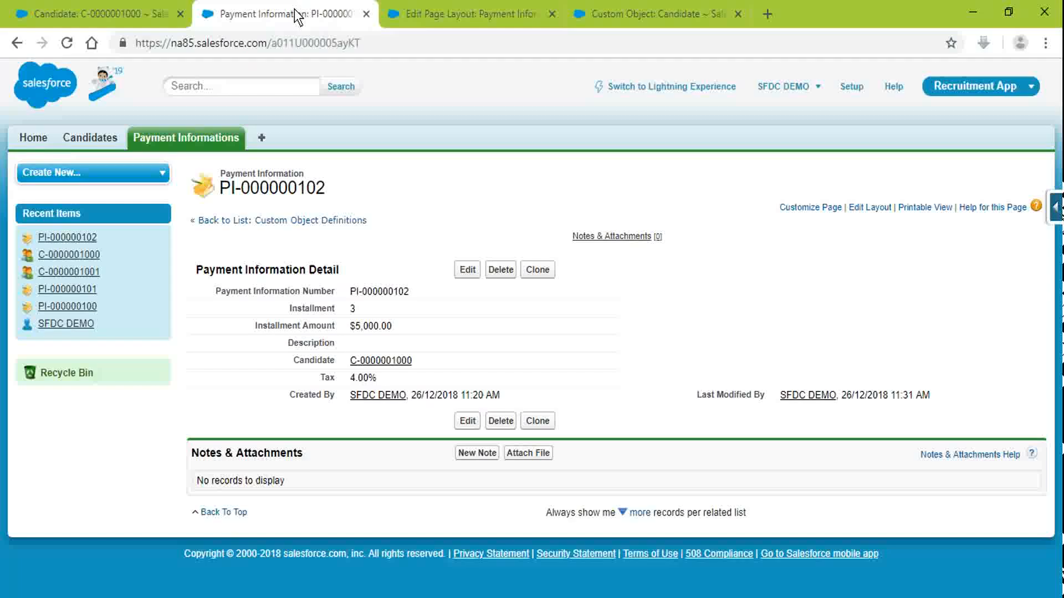
{"action": "left_click", "coordinate": [341, 44]}
{"action": "key", "text": "Return"}
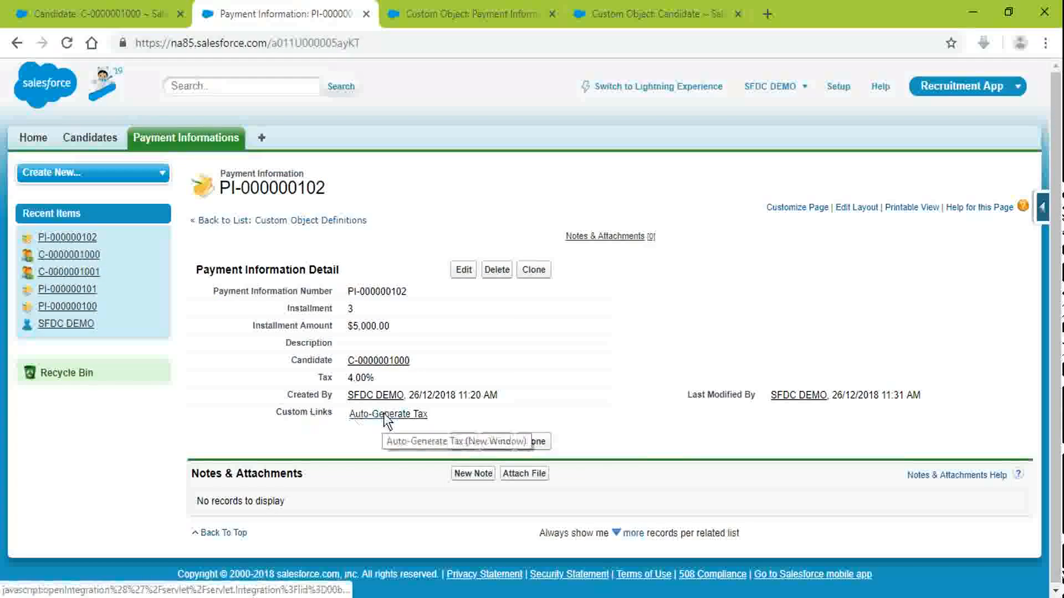
{"action": "left_click", "coordinate": [384, 414]}
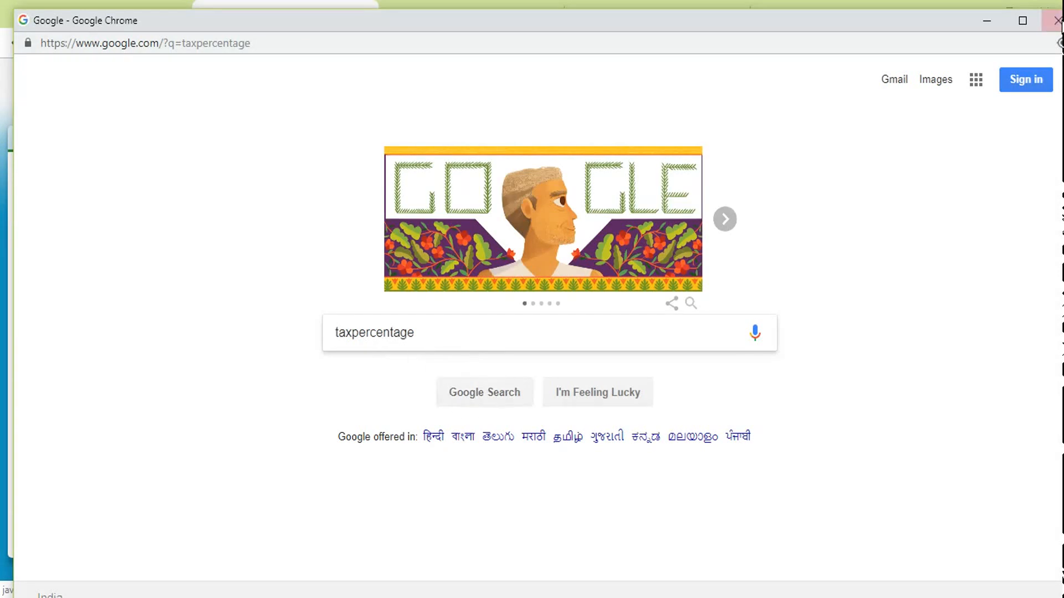
{"action": "left_click", "coordinate": [1057, 21]}
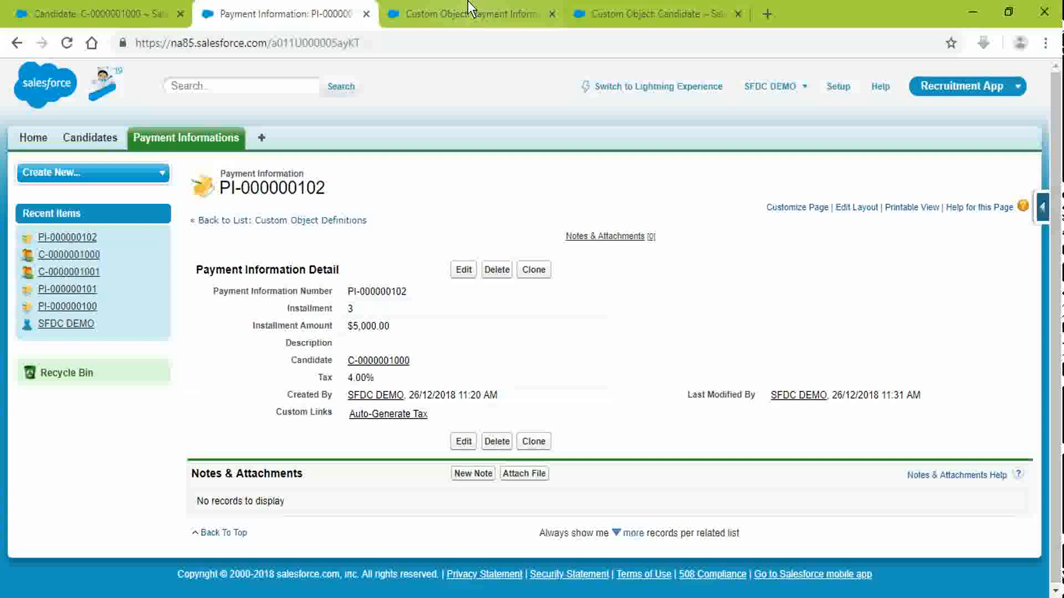
Step: Return to the Payment Information setup and open its Buttons, Links, and Actions list
{"action": "left_click", "coordinate": [468, 10]}
{"action": "scroll", "coordinate": [497, 380], "scroll_direction": "down", "scroll_amount": 10}
{"action": "scroll", "coordinate": [326, 362], "scroll_direction": "up", "scroll_amount": 3}
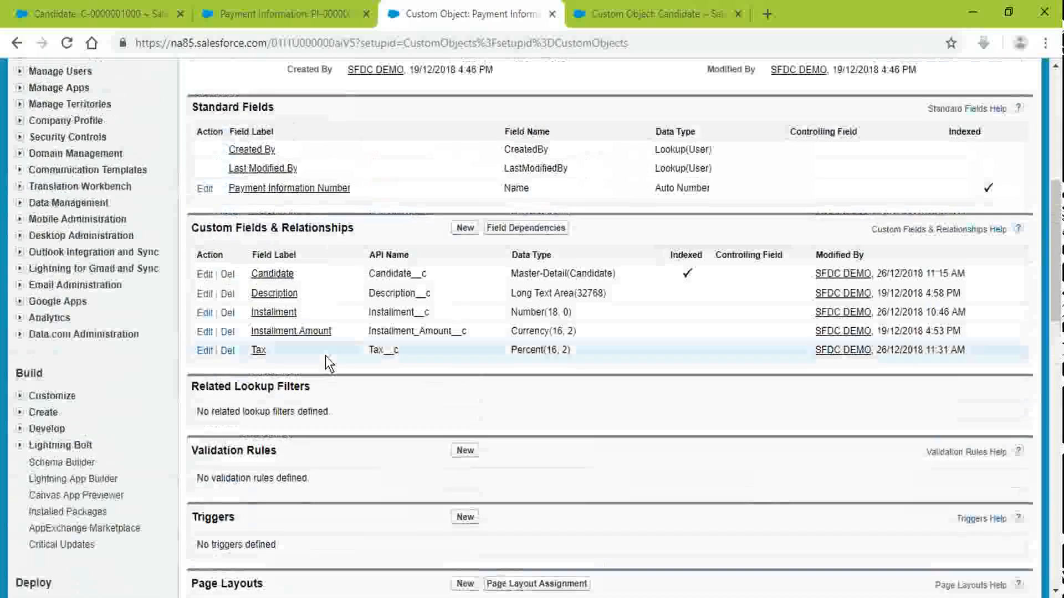
{"action": "scroll", "coordinate": [325, 351], "scroll_direction": "down", "scroll_amount": 9}
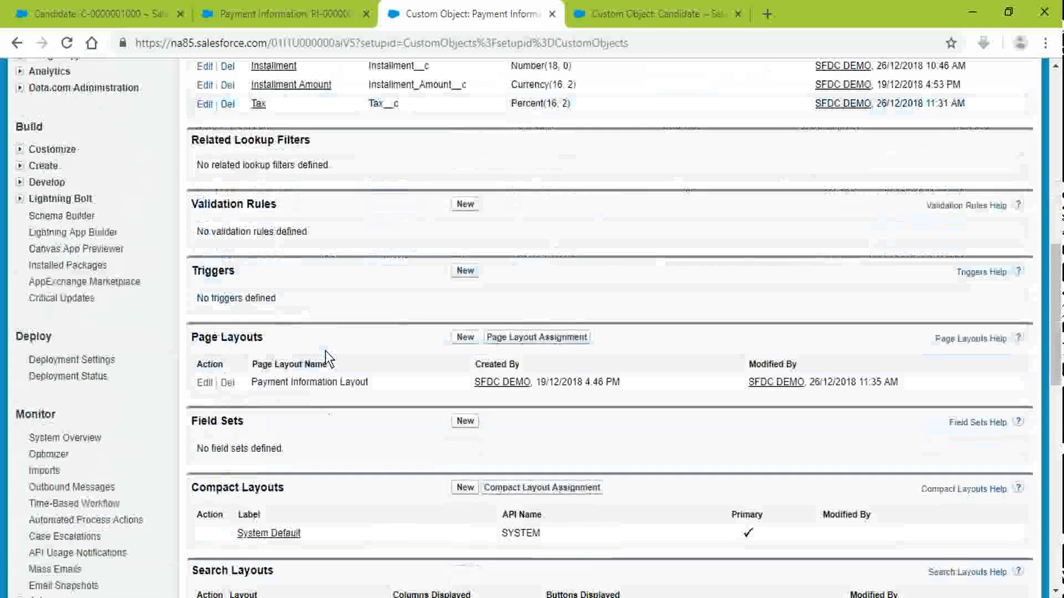
{"action": "scroll", "coordinate": [324, 345], "scroll_direction": "up", "scroll_amount": 11}
{"action": "scroll", "coordinate": [324, 345], "scroll_direction": "up", "scroll_amount": 5}
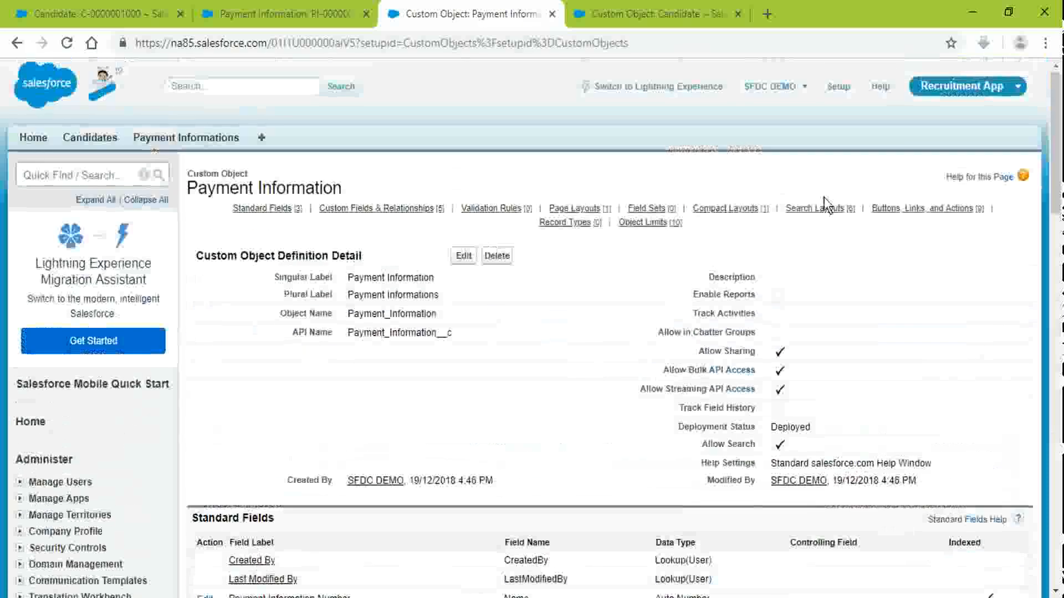
{"action": "left_click", "coordinate": [951, 210]}
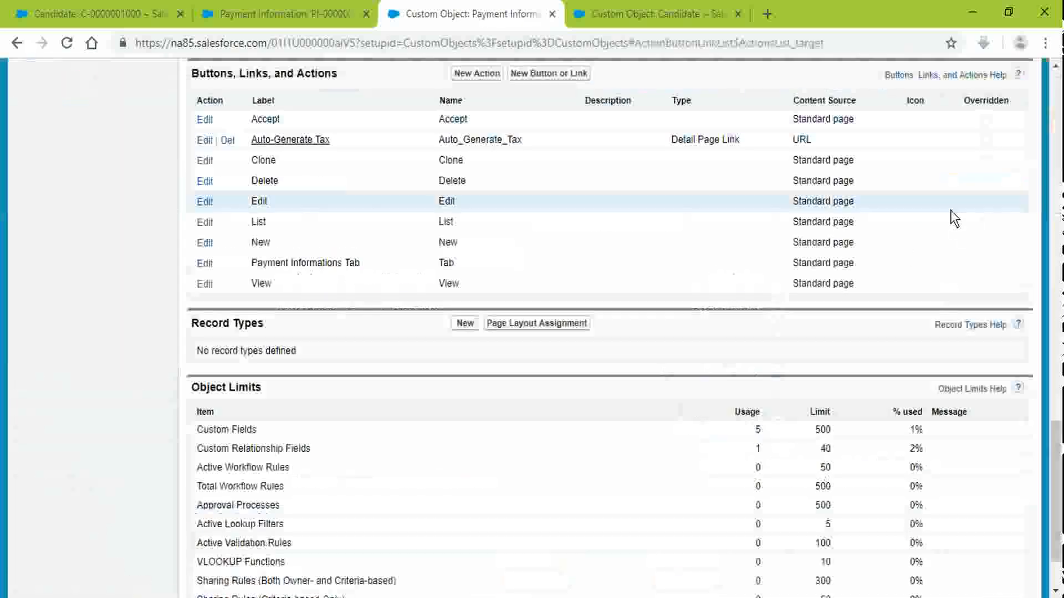
{"action": "left_click", "coordinate": [203, 141]}
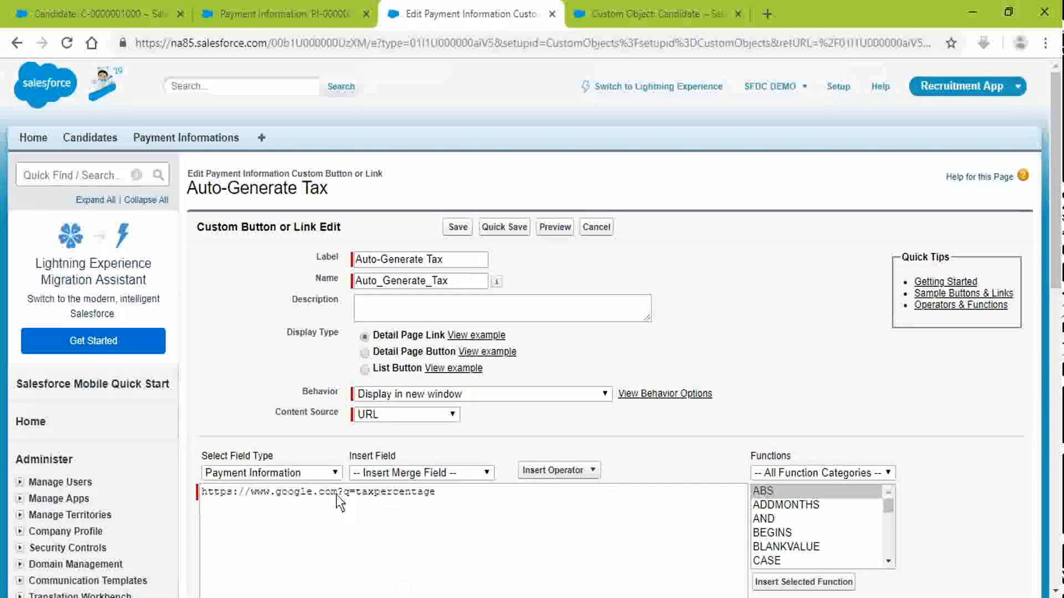
{"action": "left_click", "coordinate": [338, 492]}
{"action": "type", "text": "/sear"}
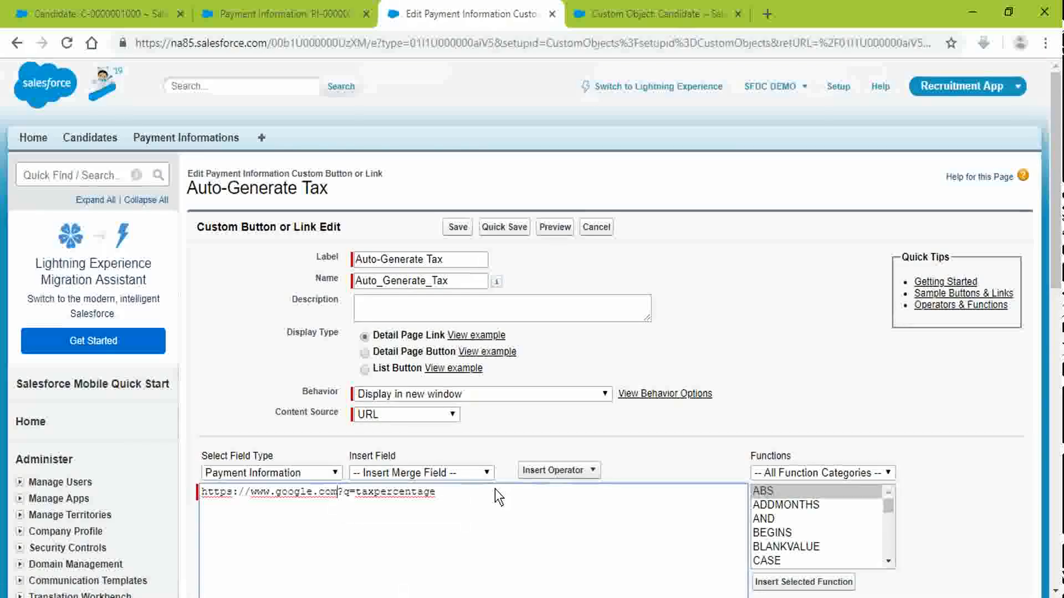
{"action": "type", "text": "ch"}
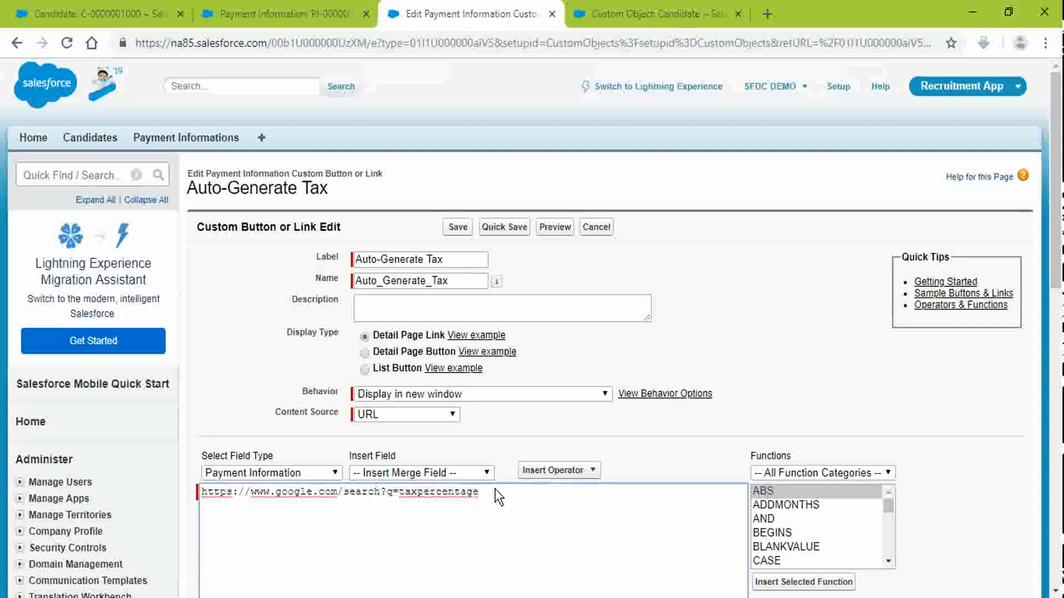
{"action": "left_click", "coordinate": [457, 227]}
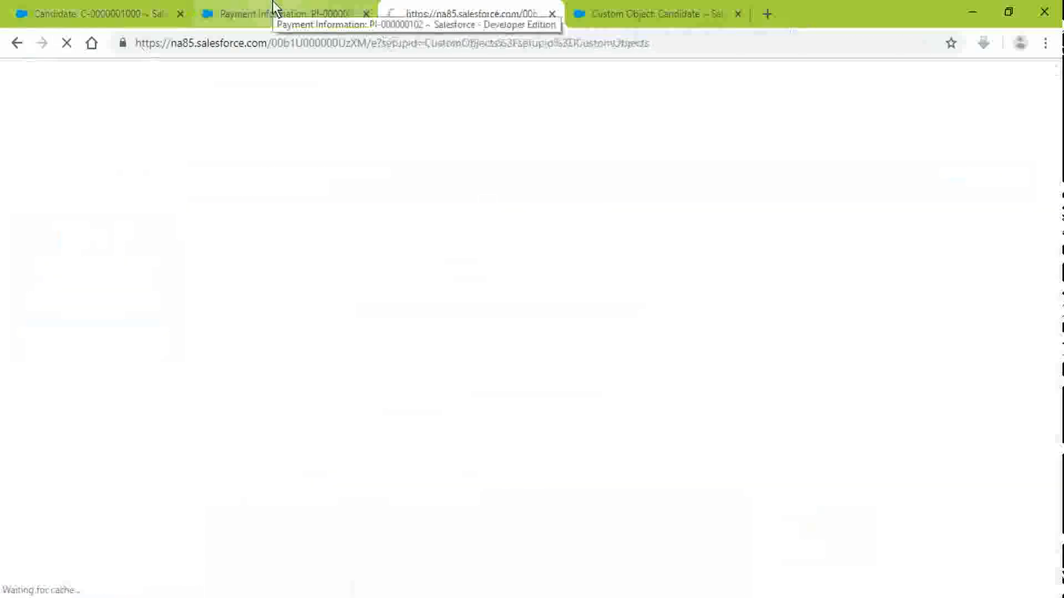
Step: Reload the PI-000000102 payment record page
{"action": "left_click", "coordinate": [275, 10]}
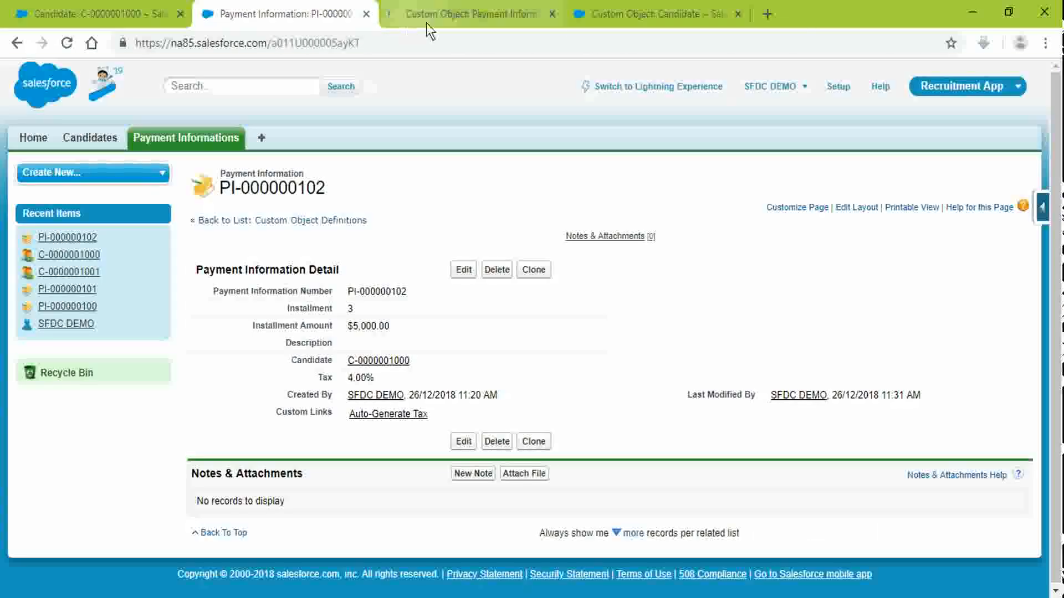
{"action": "left_click", "coordinate": [451, 12]}
{"action": "scroll", "coordinate": [433, 383], "scroll_direction": "down", "scroll_amount": 9}
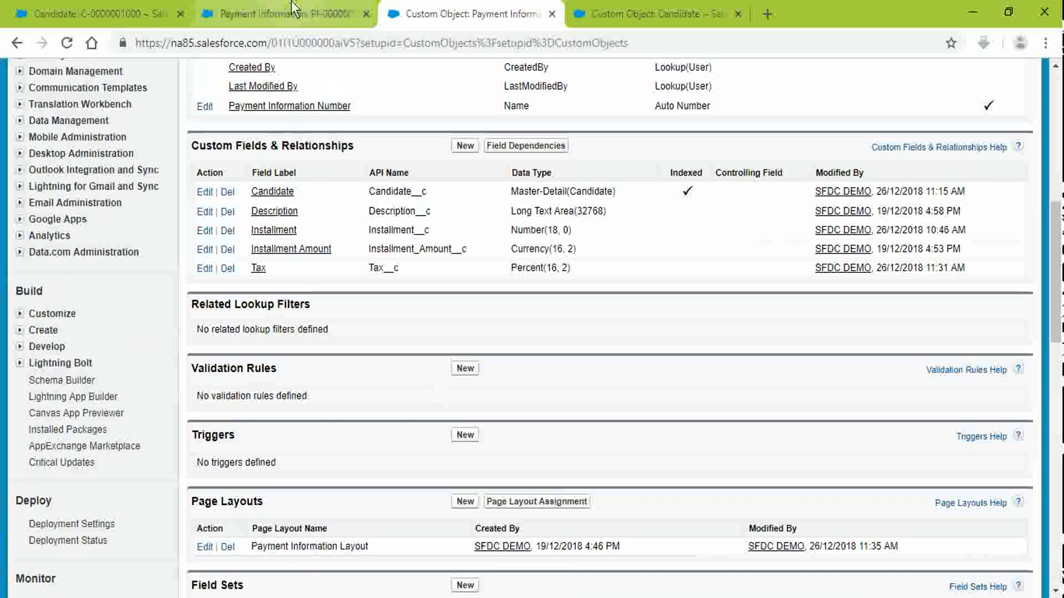
{"action": "left_click", "coordinate": [288, 13]}
{"action": "left_click", "coordinate": [430, 47]}
{"action": "key", "text": "Return"}
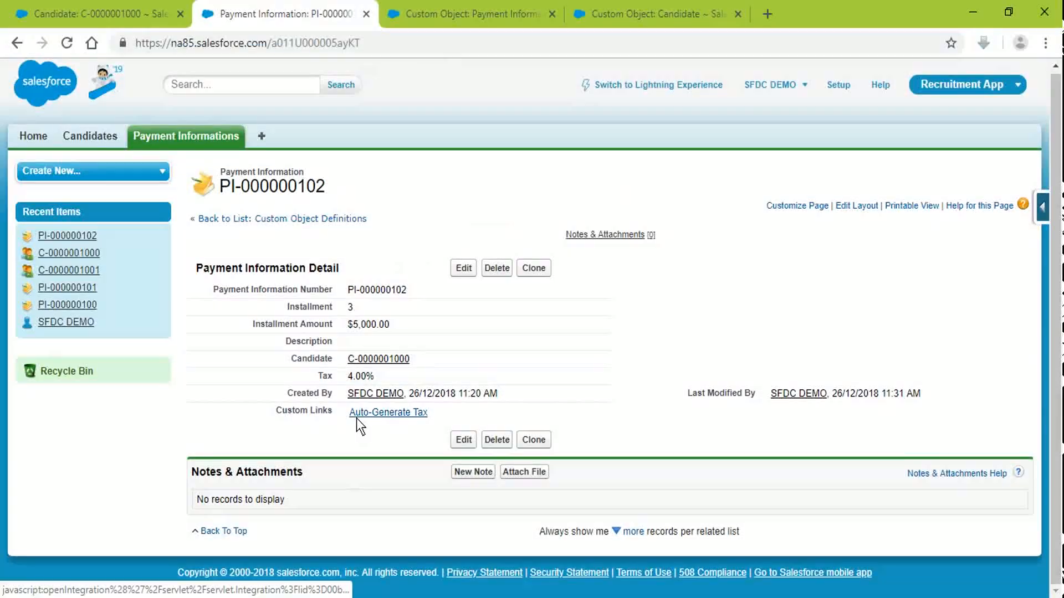
Step: Open the Auto-Generate Tax link, review the taxpercentage Google results, and close that window
{"action": "left_click", "coordinate": [357, 416]}
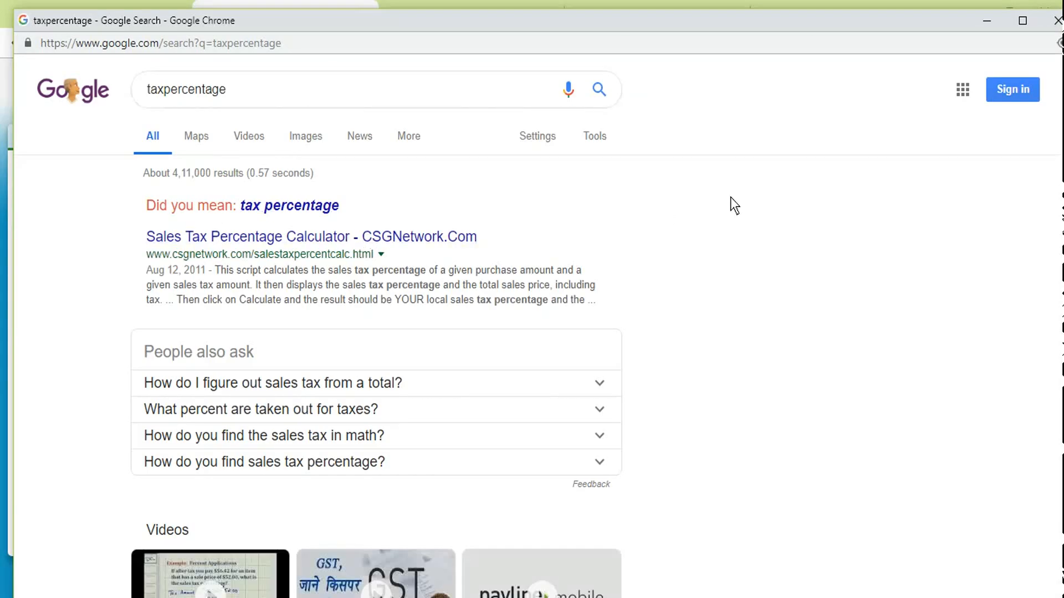
{"action": "scroll", "coordinate": [731, 197], "scroll_direction": "down", "scroll_amount": 9}
{"action": "scroll", "coordinate": [731, 197], "scroll_direction": "up", "scroll_amount": 9}
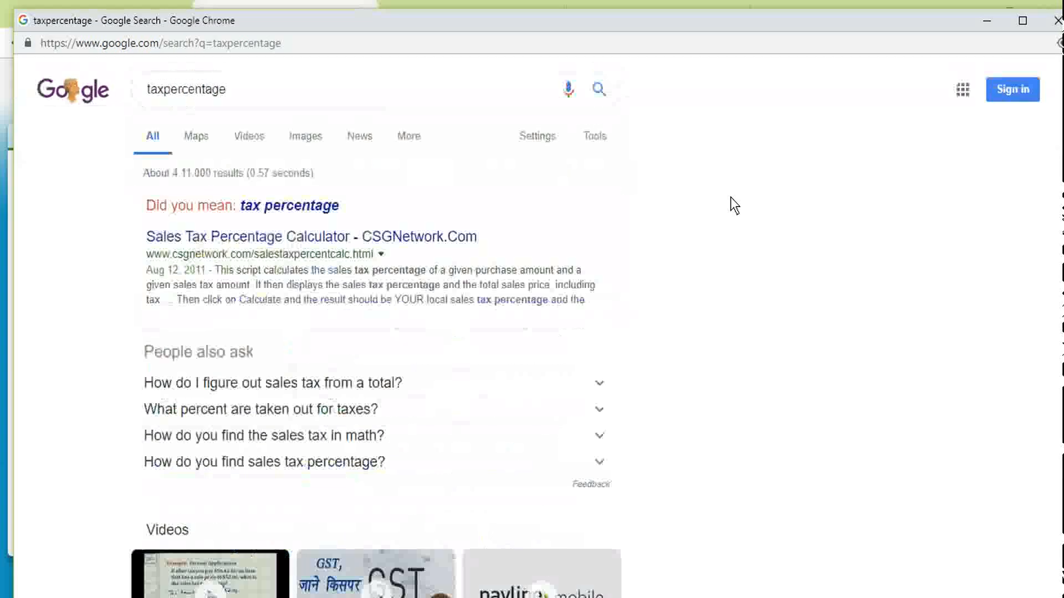
{"action": "left_click", "coordinate": [1053, 22]}
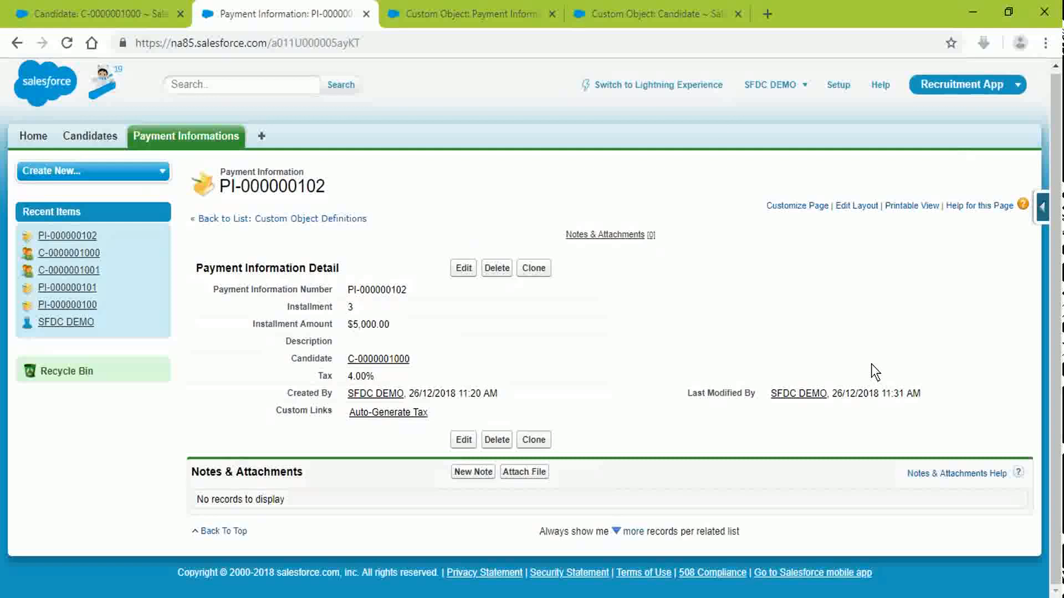
Step: Remove Auto-Generate Tax from the record layout's Custom Links section and save the layout
{"action": "left_click", "coordinate": [483, 14]}
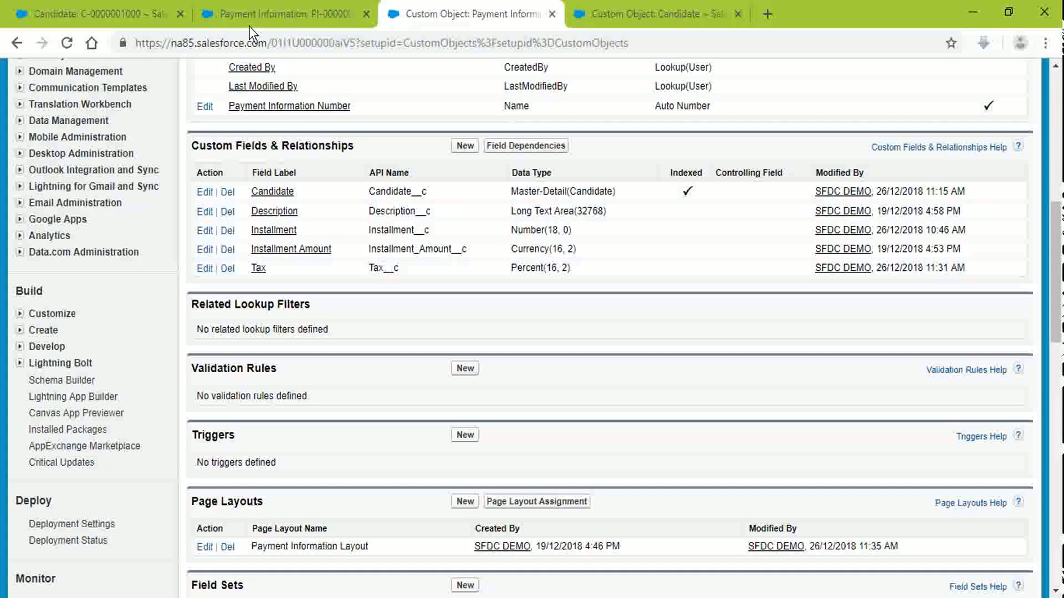
{"action": "left_click", "coordinate": [287, 8]}
{"action": "left_click", "coordinate": [857, 206]}
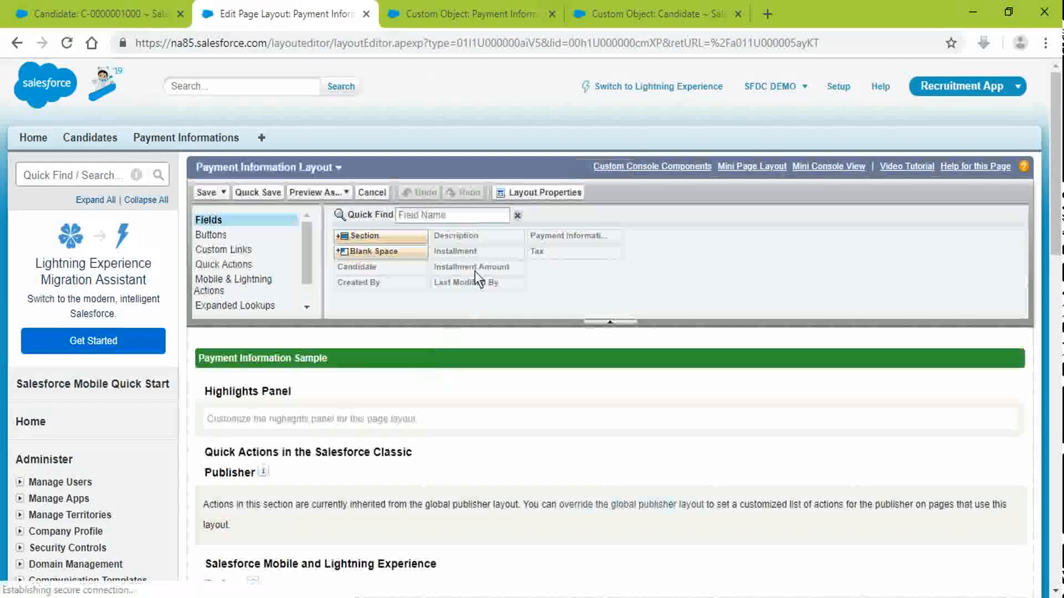
{"action": "left_click", "coordinate": [248, 250]}
{"action": "scroll", "coordinate": [446, 454], "scroll_direction": "down", "scroll_amount": 6}
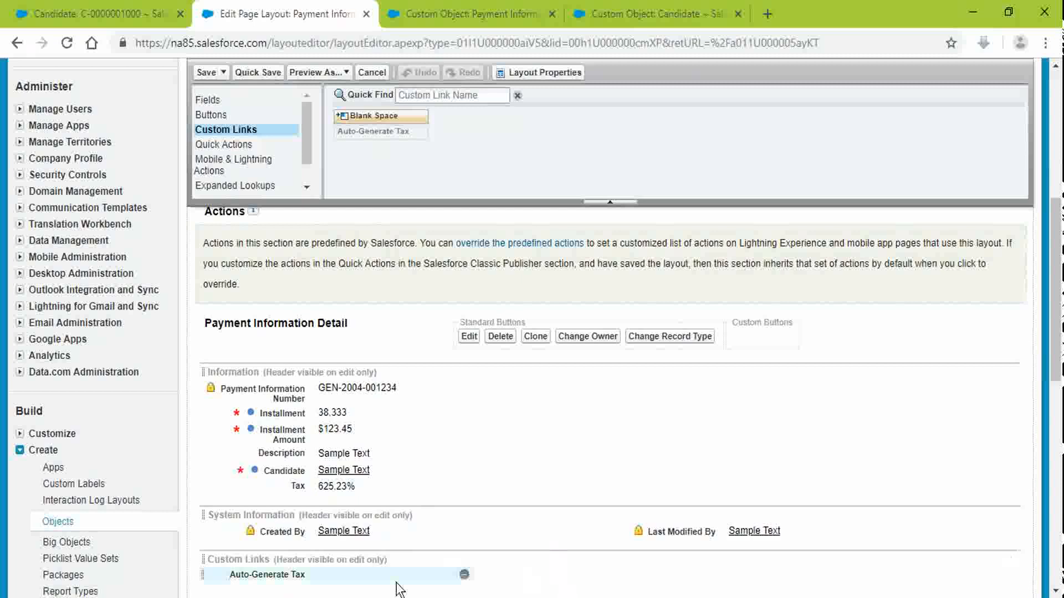
{"action": "left_click", "coordinate": [465, 574]}
{"action": "left_click", "coordinate": [203, 72]}
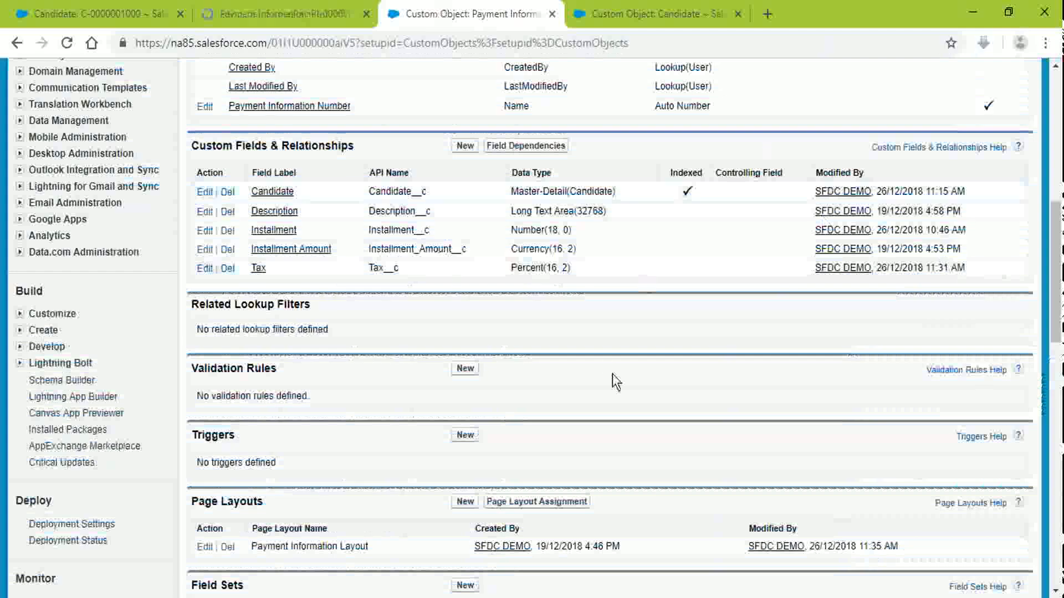
{"action": "scroll", "coordinate": [521, 301], "scroll_direction": "up", "scroll_amount": 9}
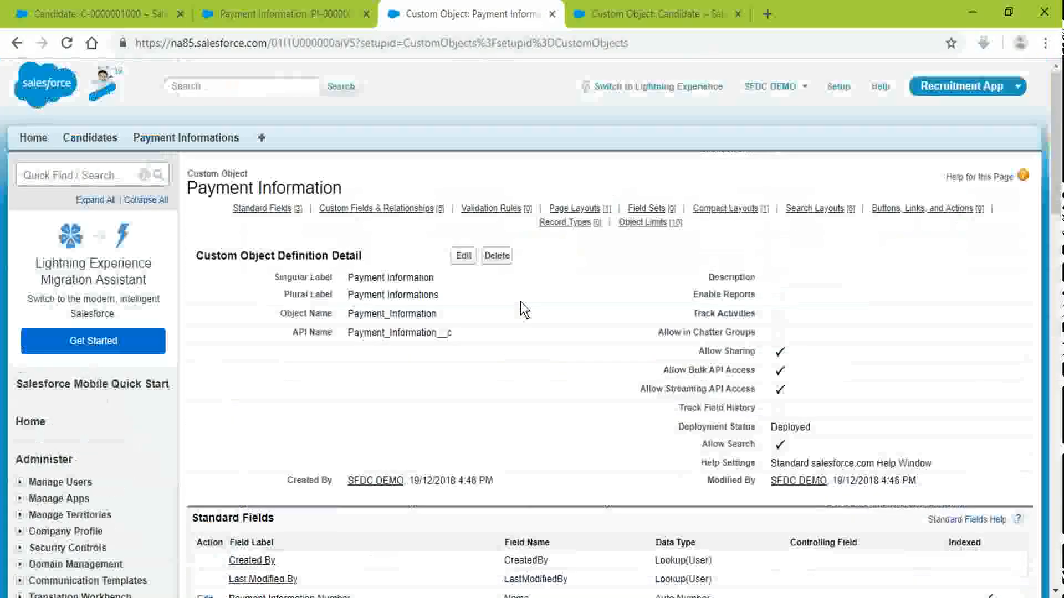
Step: Change Auto-Generate Tax to a Detail Page Button, save, and open PI-000000102's layout editor
{"action": "left_click", "coordinate": [958, 212]}
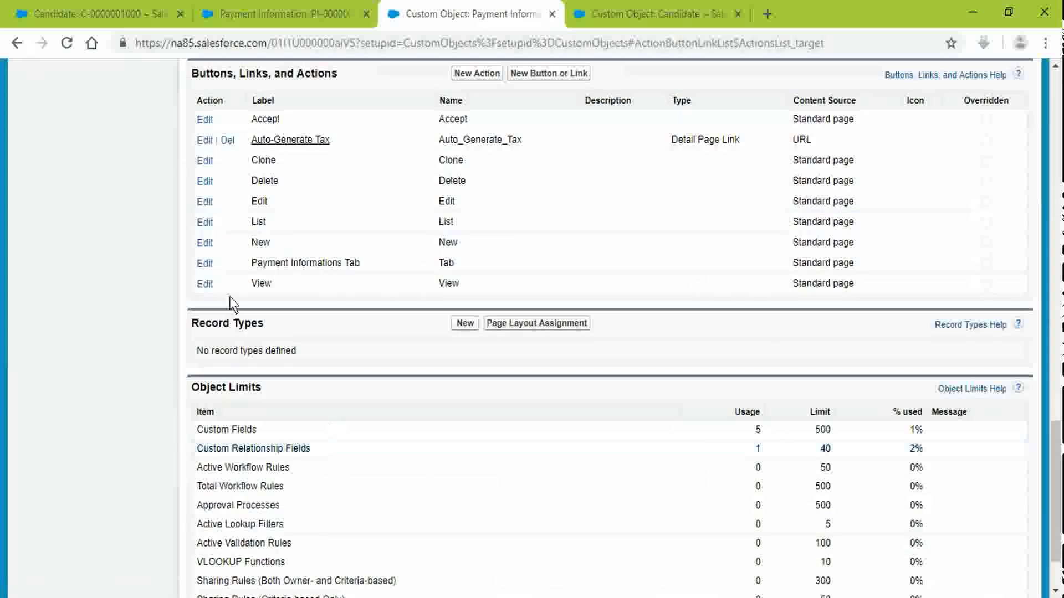
{"action": "left_click", "coordinate": [203, 140]}
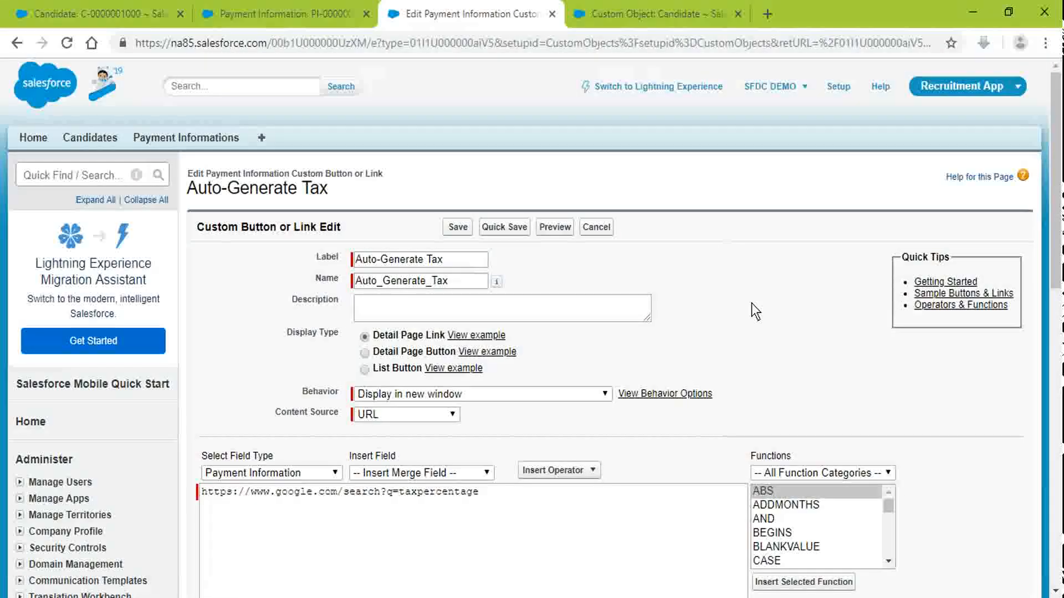
{"action": "scroll", "coordinate": [704, 340], "scroll_direction": "down", "scroll_amount": 3}
{"action": "scroll", "coordinate": [703, 340], "scroll_direction": "down", "scroll_amount": 1}
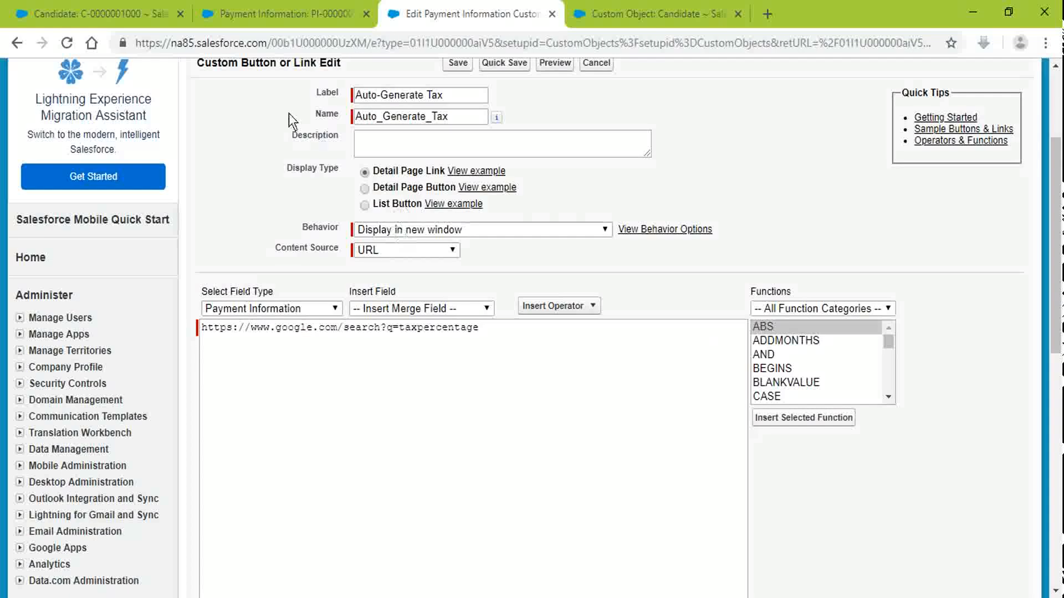
{"action": "left_click", "coordinate": [365, 188]}
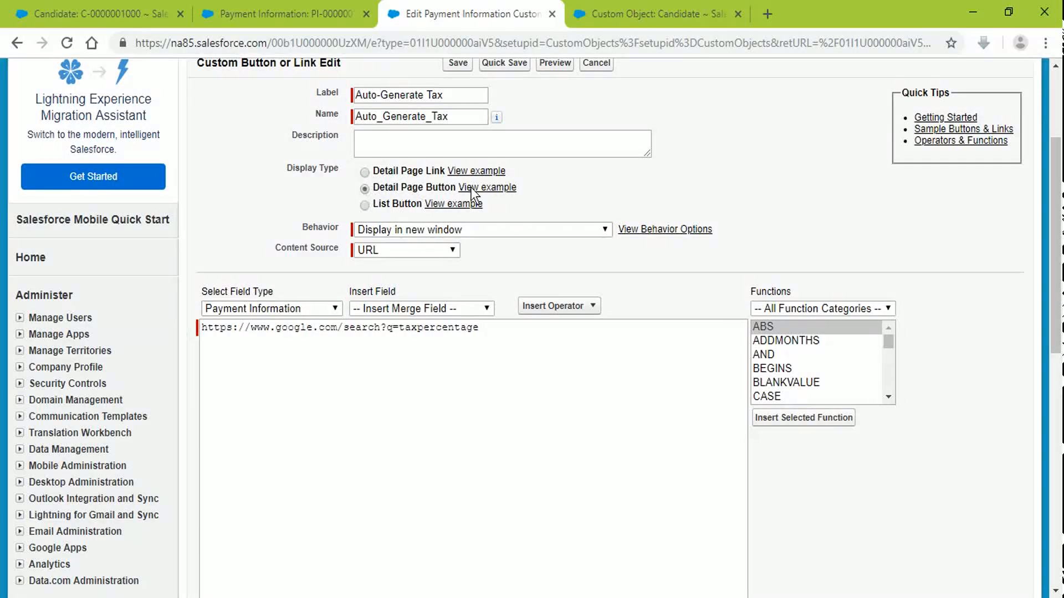
{"action": "left_click", "coordinate": [463, 63]}
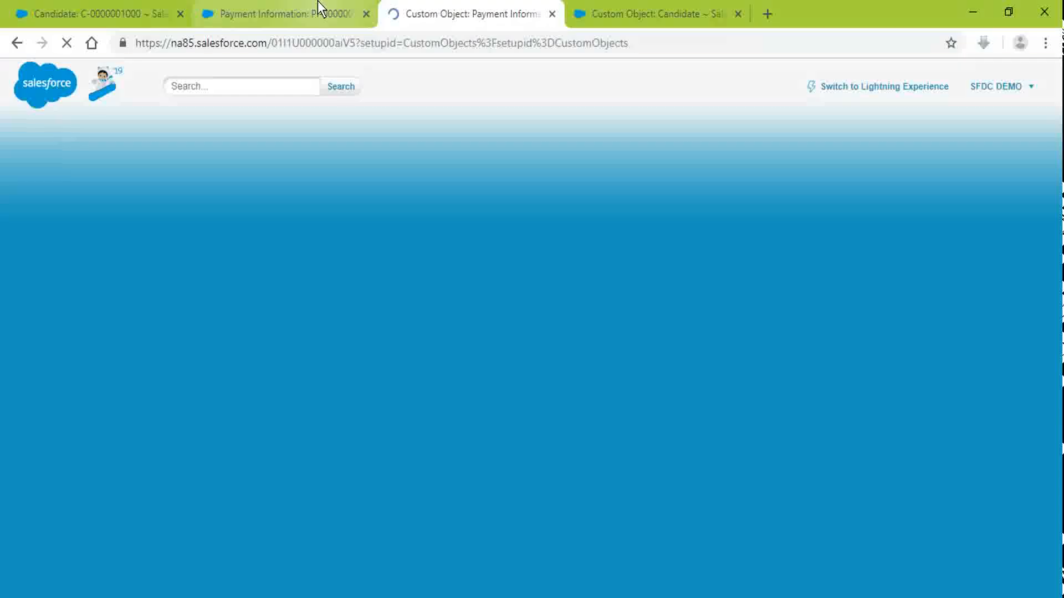
{"action": "left_click", "coordinate": [320, 11]}
{"action": "left_click", "coordinate": [885, 209]}
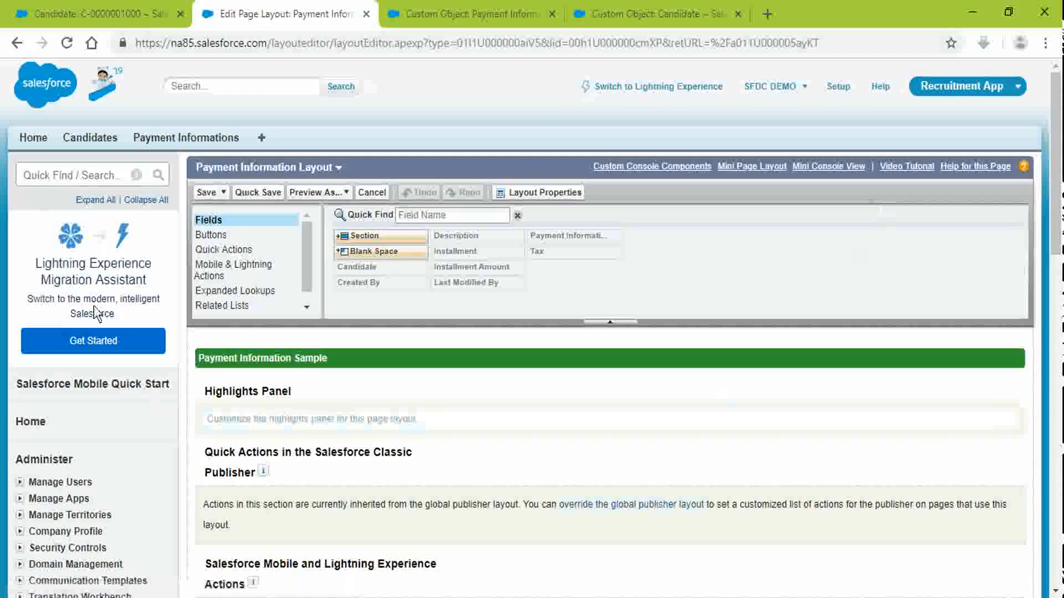
Step: Drag Auto-Generate Tax into the layout's Custom Buttons, save, and try it on the record
{"action": "left_click", "coordinate": [207, 236]}
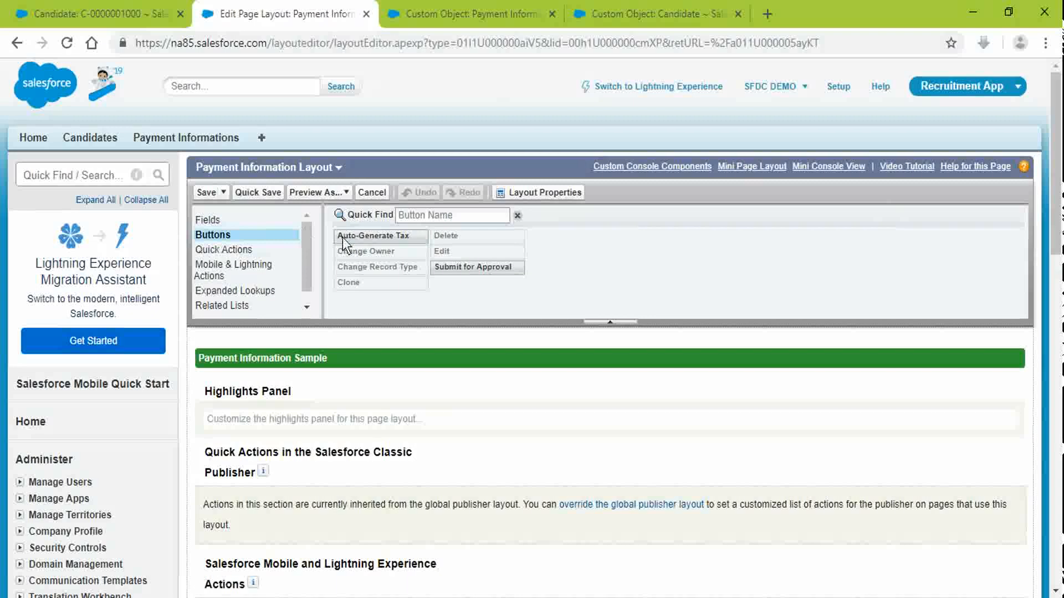
{"action": "left_click_drag", "start_coordinate": [374, 232], "coordinate": [758, 460]}
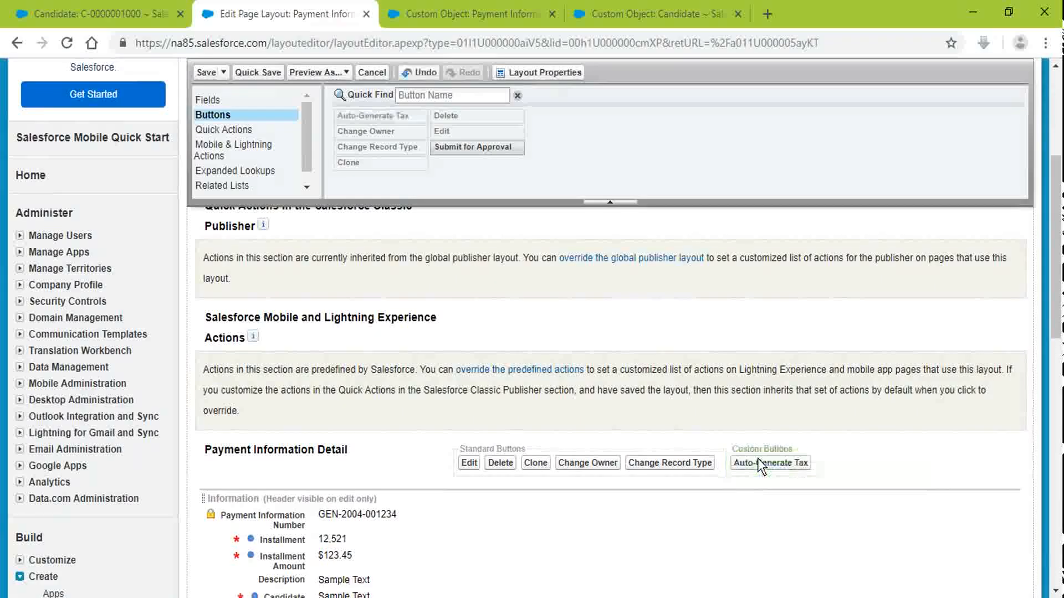
{"action": "left_click", "coordinate": [198, 75]}
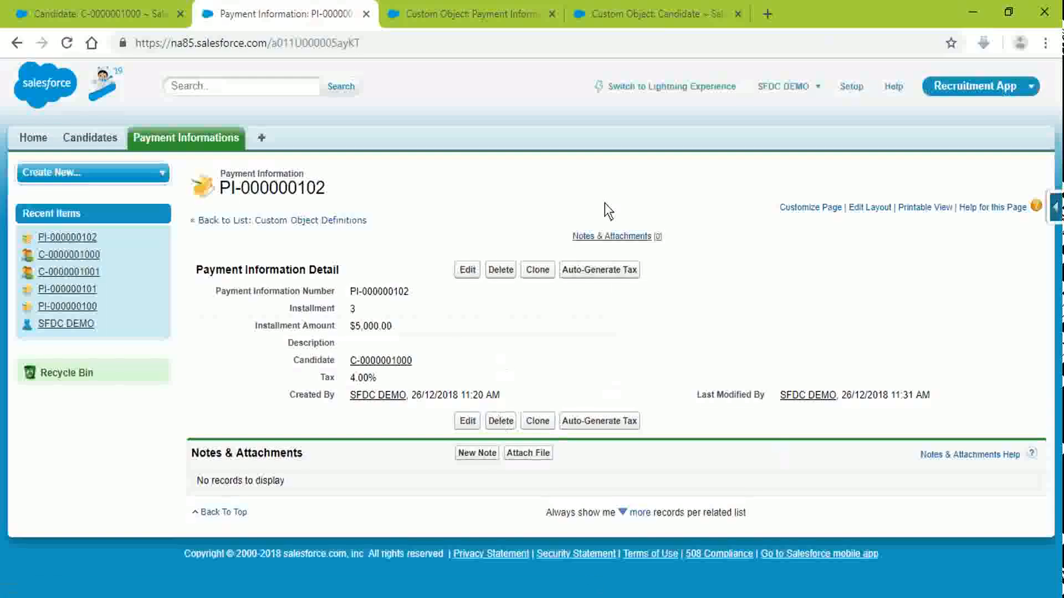
{"action": "left_click", "coordinate": [619, 274]}
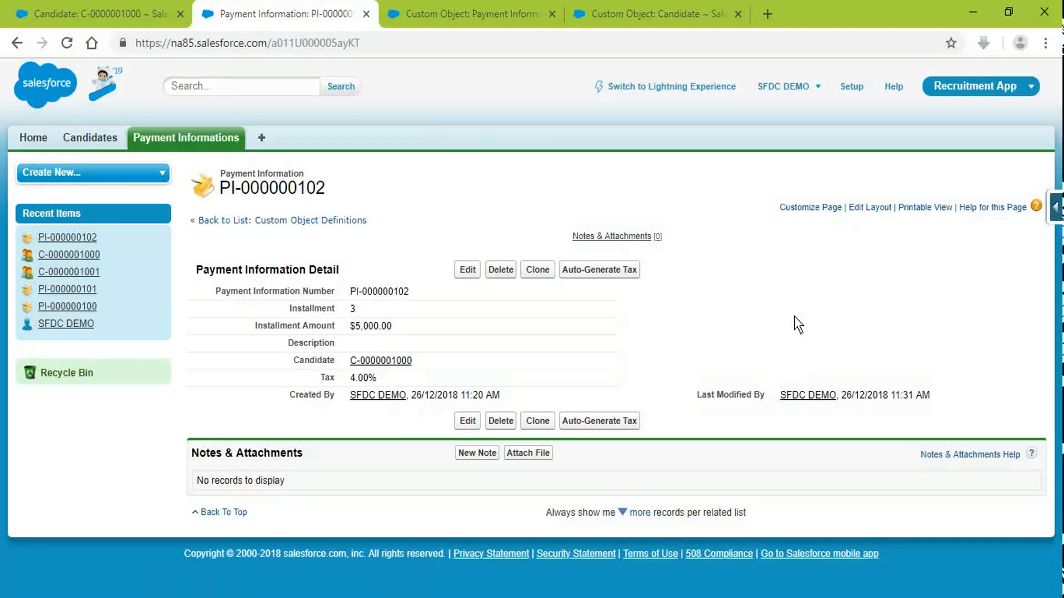
Step: Change Auto-Generate Tax to a List Button without checkboxes and attempt to save it
{"action": "left_click", "coordinate": [471, 14]}
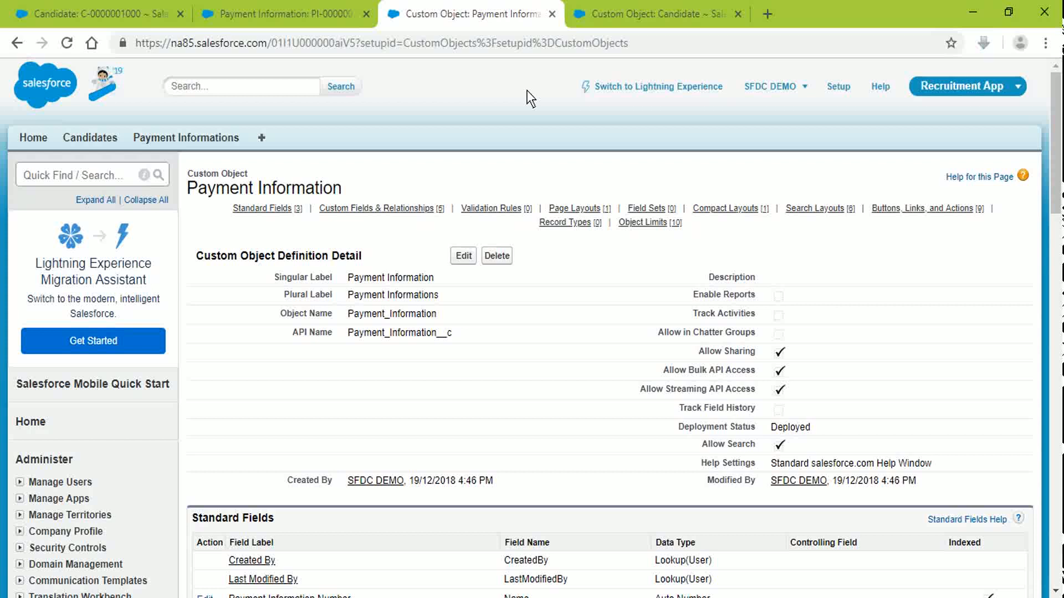
{"action": "scroll", "coordinate": [528, 493], "scroll_direction": "down", "scroll_amount": 10}
{"action": "scroll", "coordinate": [449, 361], "scroll_direction": "down", "scroll_amount": 9}
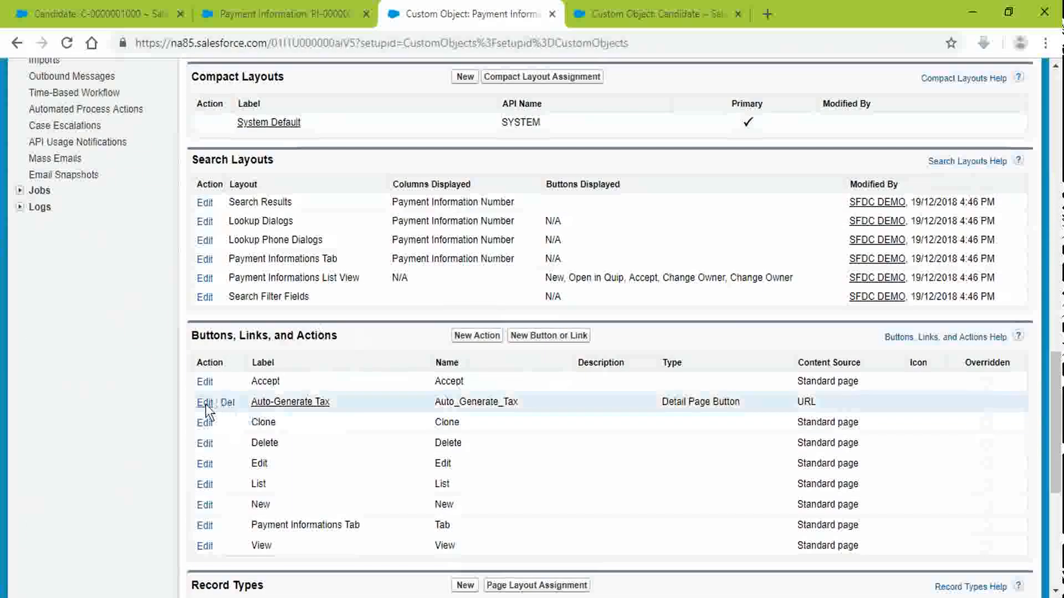
{"action": "left_click", "coordinate": [211, 402]}
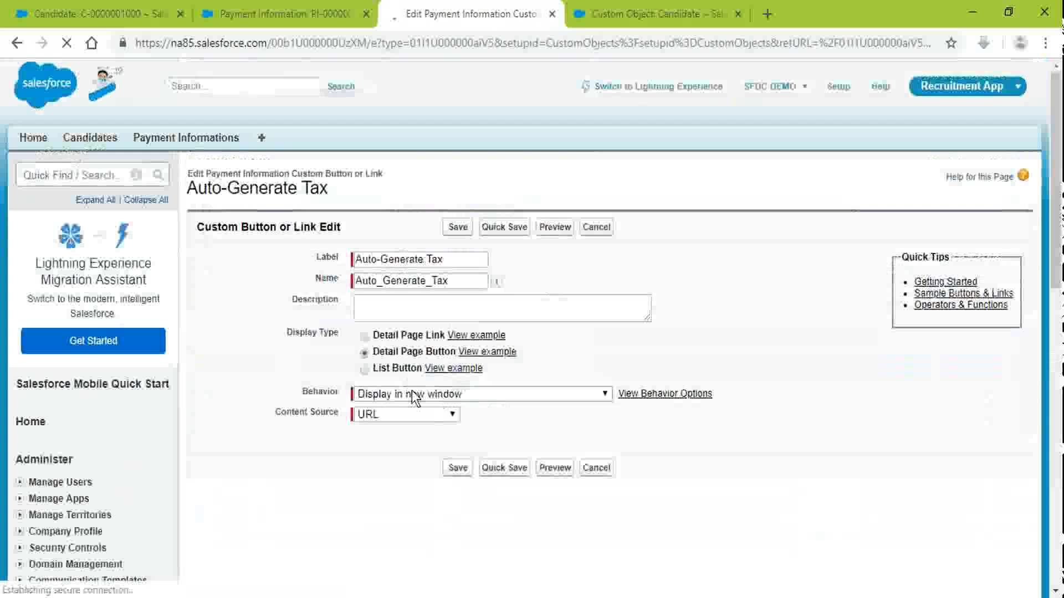
{"action": "left_click", "coordinate": [380, 367]}
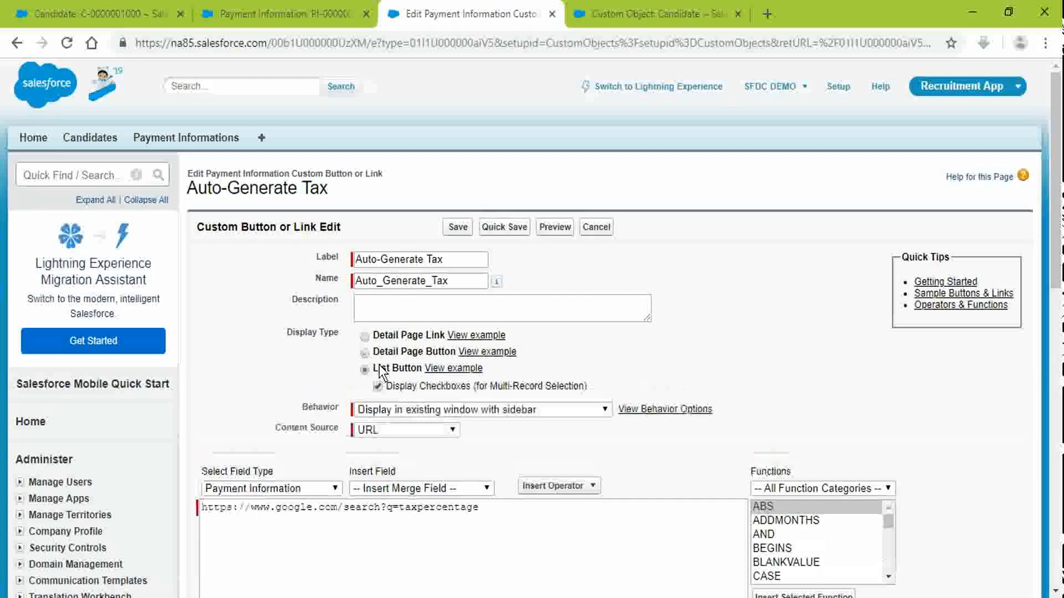
{"action": "scroll", "coordinate": [835, 326], "scroll_direction": "down", "scroll_amount": 1}
{"action": "scroll", "coordinate": [833, 325], "scroll_direction": "down", "scroll_amount": 1}
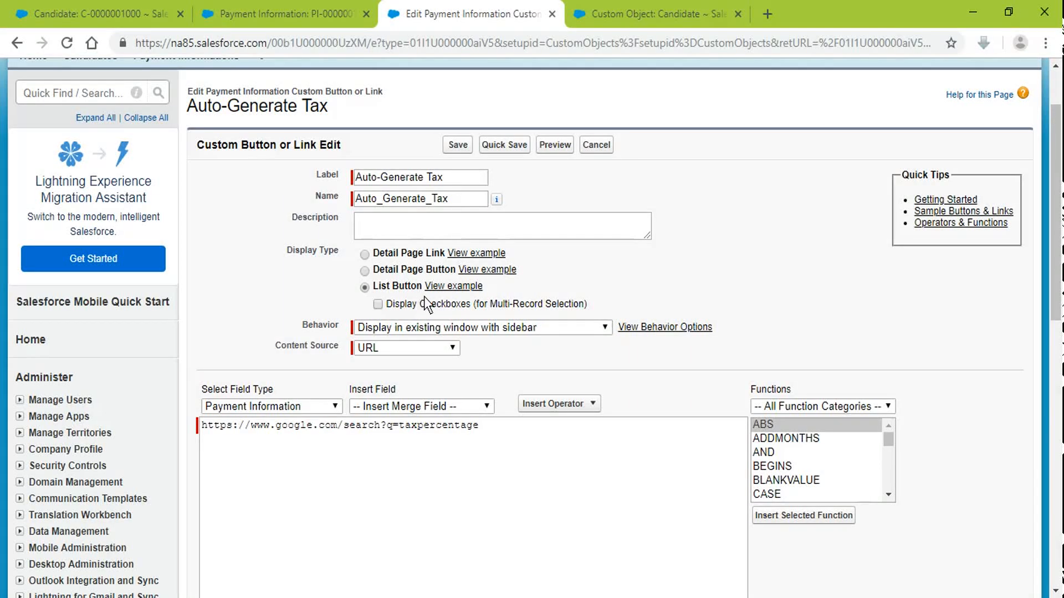
{"action": "left_click", "coordinate": [458, 144]}
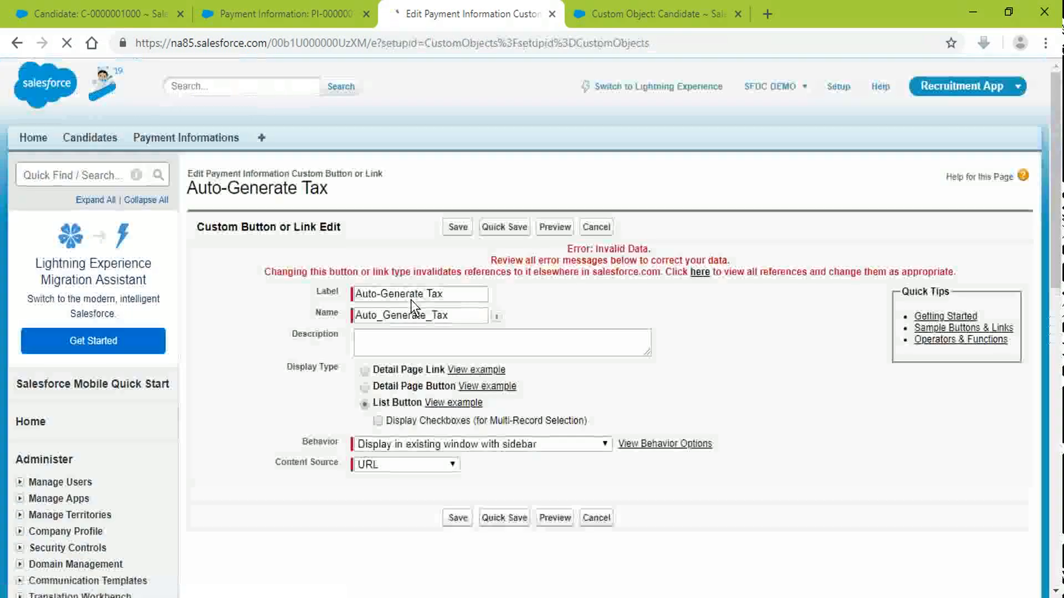
Step: Remove Auto-Generate Tax from the Payment Information page layout and save the layout
{"action": "scroll", "coordinate": [779, 323], "scroll_direction": "down", "scroll_amount": 5}
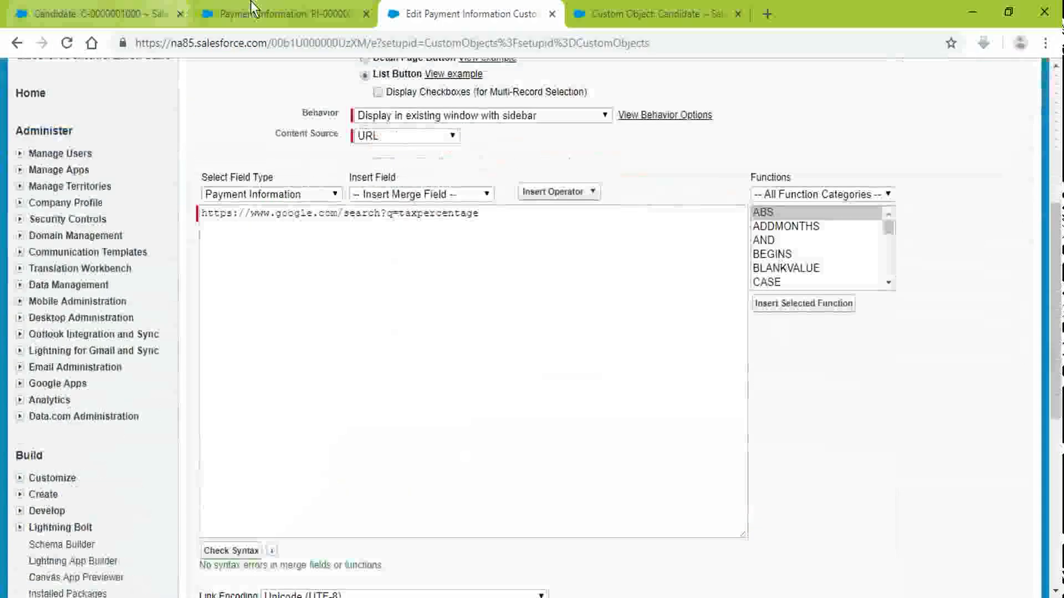
{"action": "left_click", "coordinate": [277, 14]}
{"action": "left_click", "coordinate": [858, 210]}
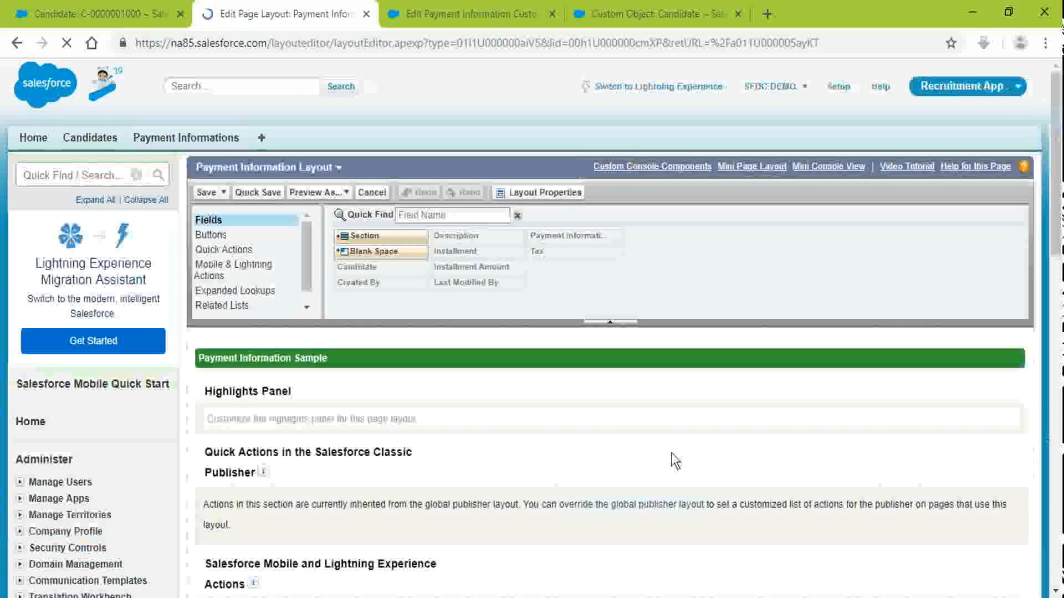
{"action": "left_click", "coordinate": [273, 239]}
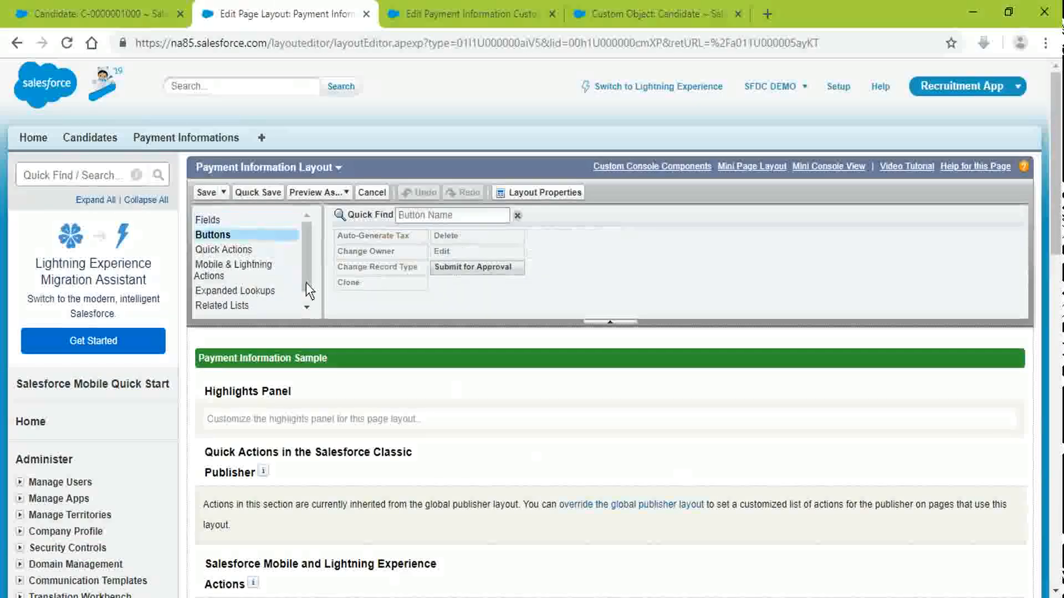
{"action": "scroll", "coordinate": [727, 500], "scroll_direction": "down", "scroll_amount": 4}
{"action": "scroll", "coordinate": [727, 500], "scroll_direction": "down", "scroll_amount": 4}
{"action": "left_click_drag", "start_coordinate": [773, 298], "coordinate": [350, 136]}
{"action": "left_click", "coordinate": [206, 72]}
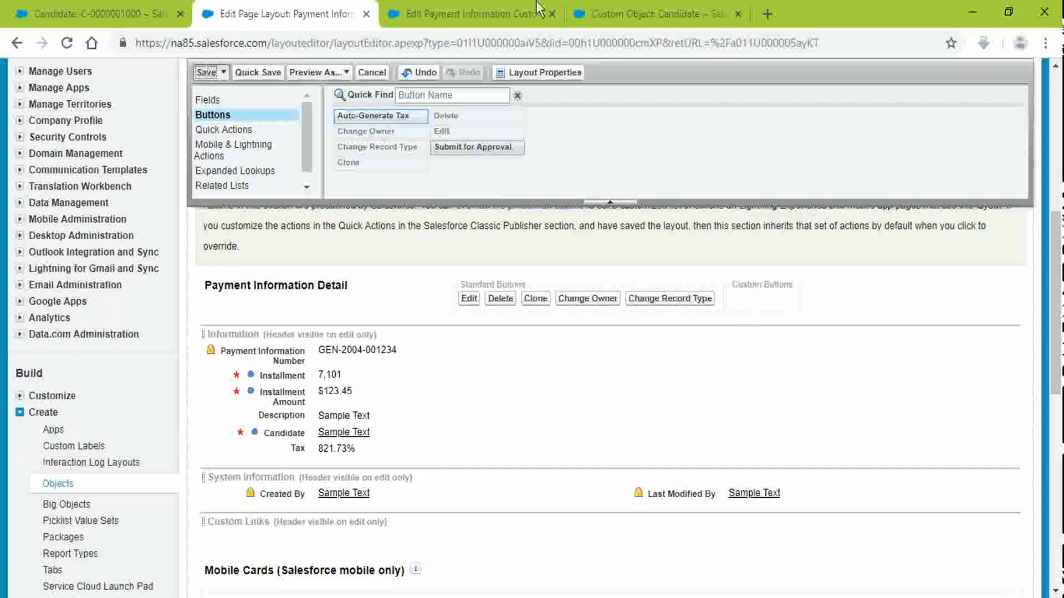
Step: Save the Auto-Generate Tax list button definition again
{"action": "left_click", "coordinate": [479, 8]}
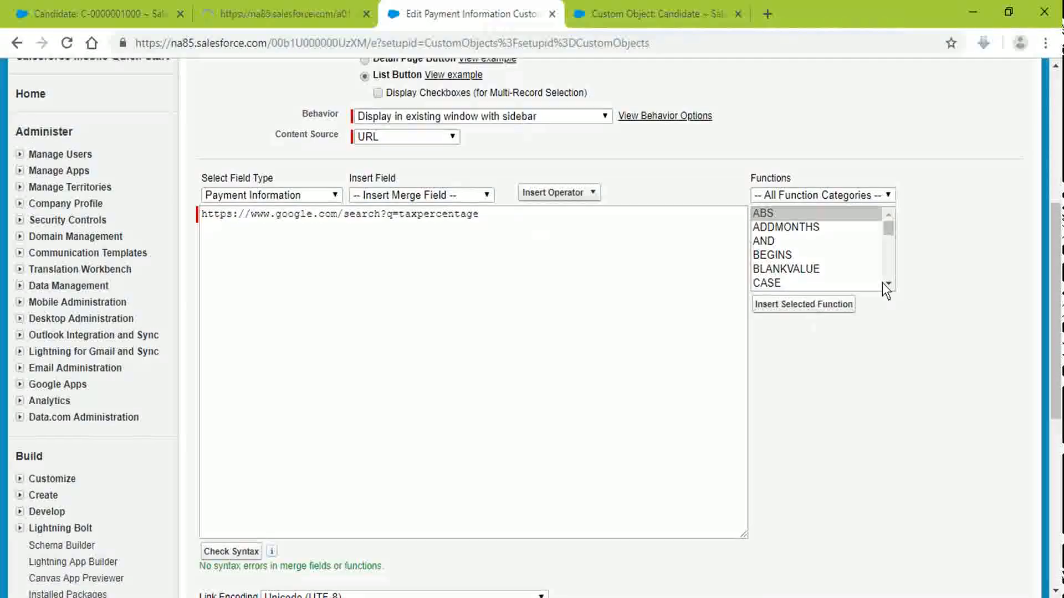
{"action": "scroll", "coordinate": [875, 277], "scroll_direction": "up", "scroll_amount": 6}
{"action": "left_click", "coordinate": [456, 226]}
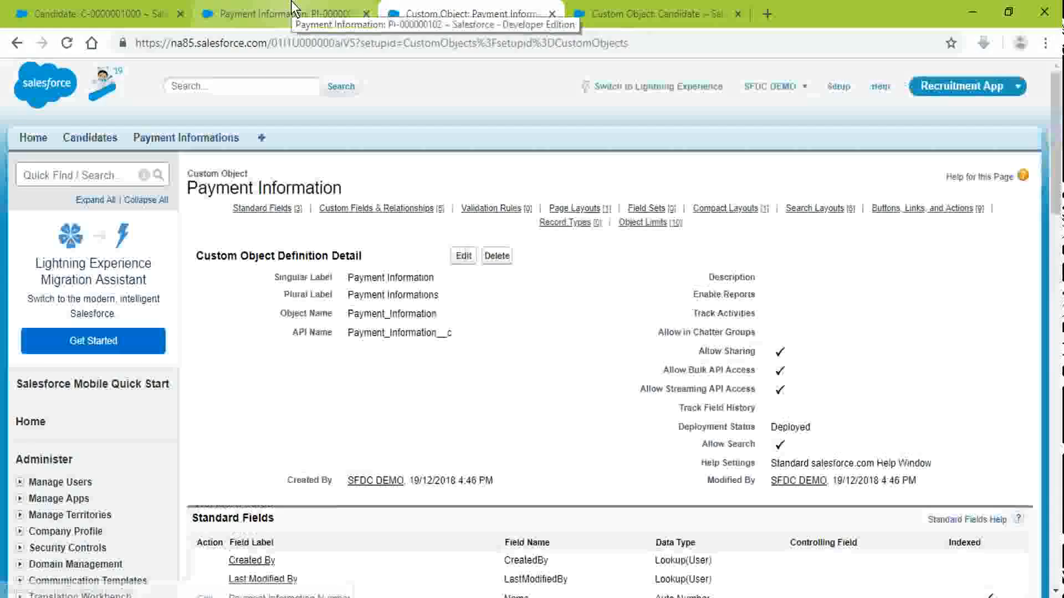
{"action": "left_click", "coordinate": [292, 8]}
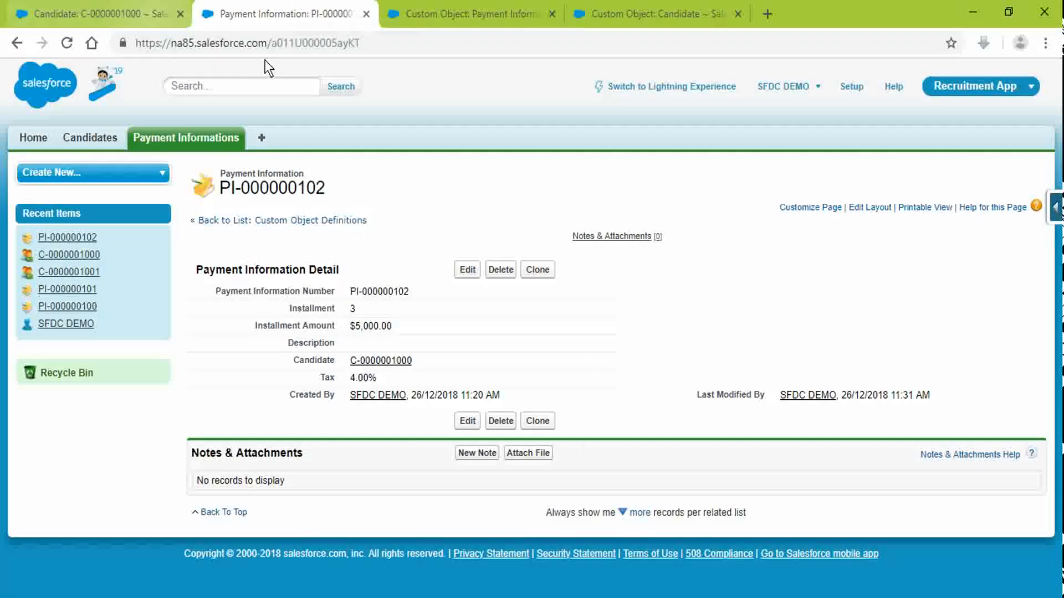
{"action": "middle_click", "coordinate": [183, 137]}
{"action": "left_click", "coordinate": [491, 7]}
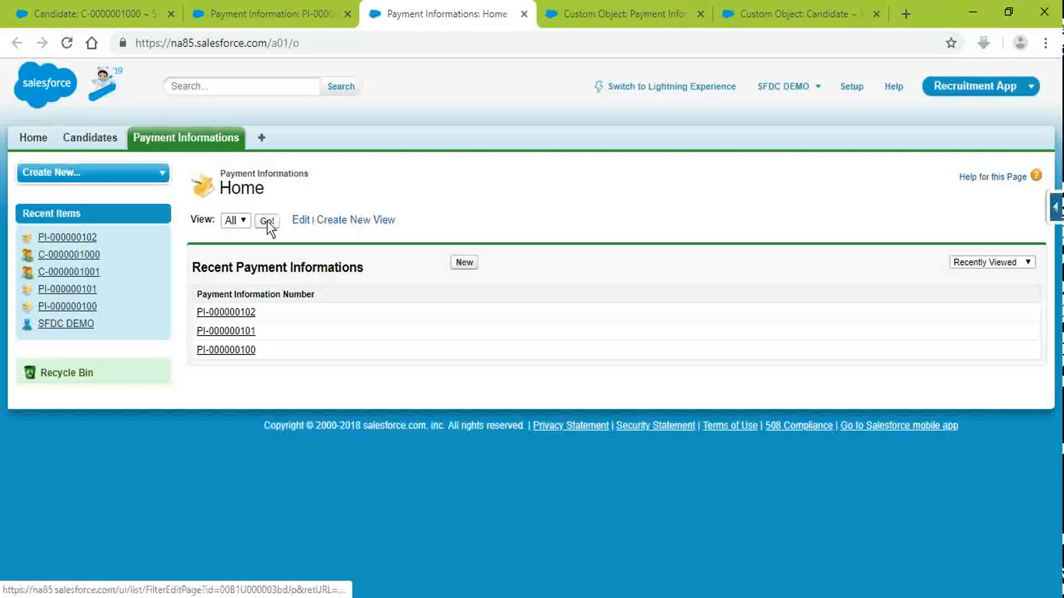
{"action": "left_click", "coordinate": [268, 221]}
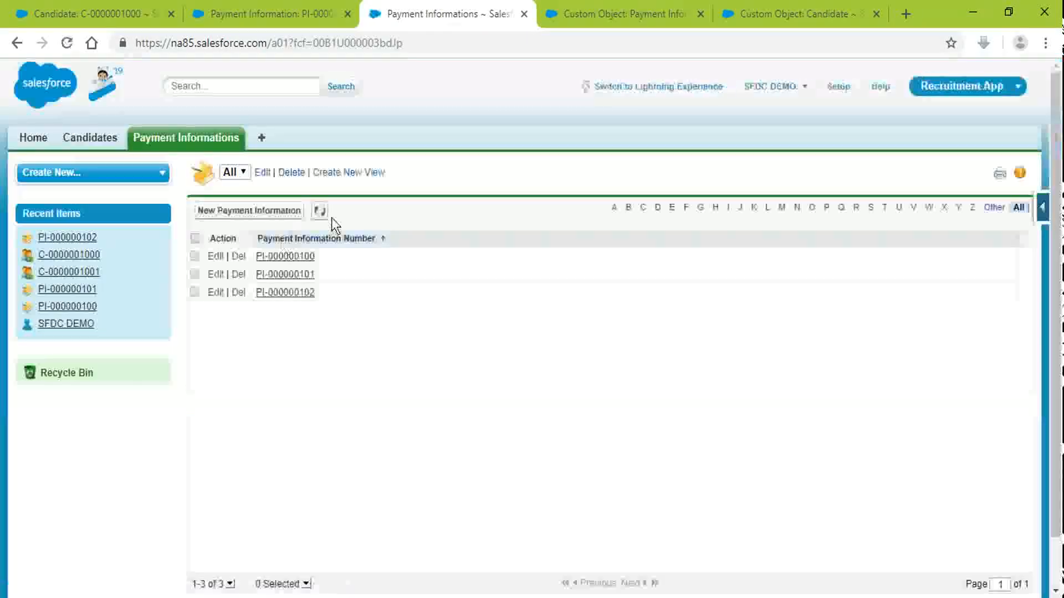
{"action": "left_click", "coordinate": [244, 5]}
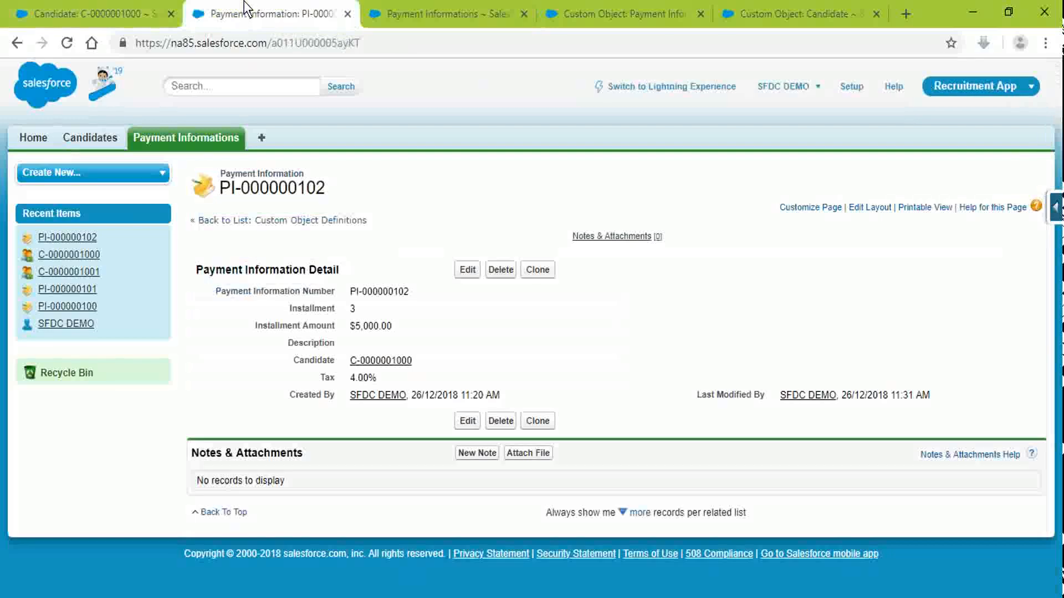
{"action": "left_click", "coordinate": [102, 8]}
{"action": "left_click", "coordinate": [285, 49]}
{"action": "key", "text": "Return"}
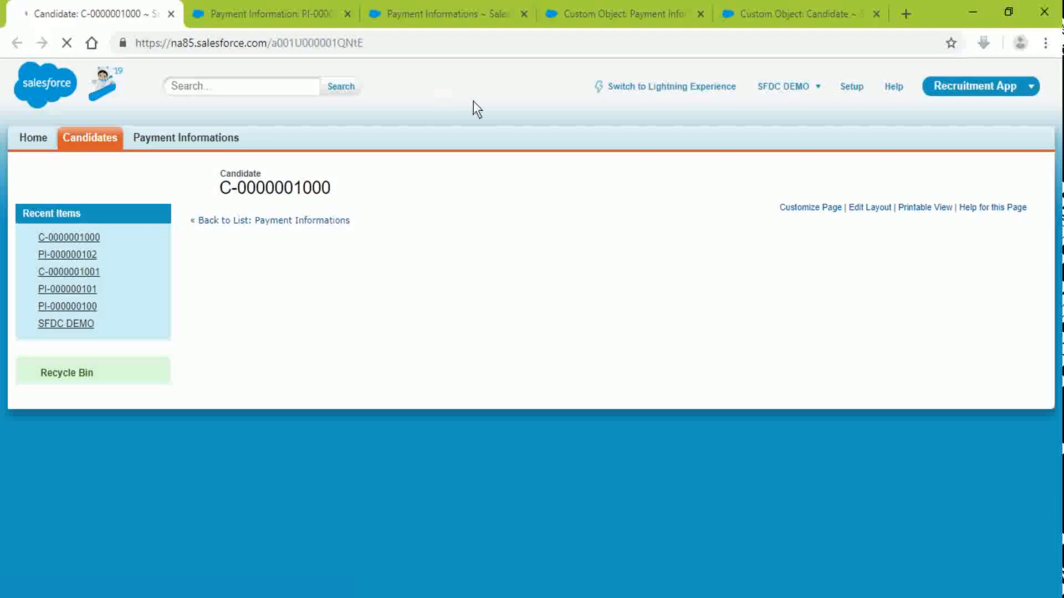
Step: Open the Candidate page layout's Payment Informations related list properties
{"action": "scroll", "coordinate": [580, 293], "scroll_direction": "down", "scroll_amount": 1}
{"action": "scroll", "coordinate": [580, 293], "scroll_direction": "down", "scroll_amount": 5}
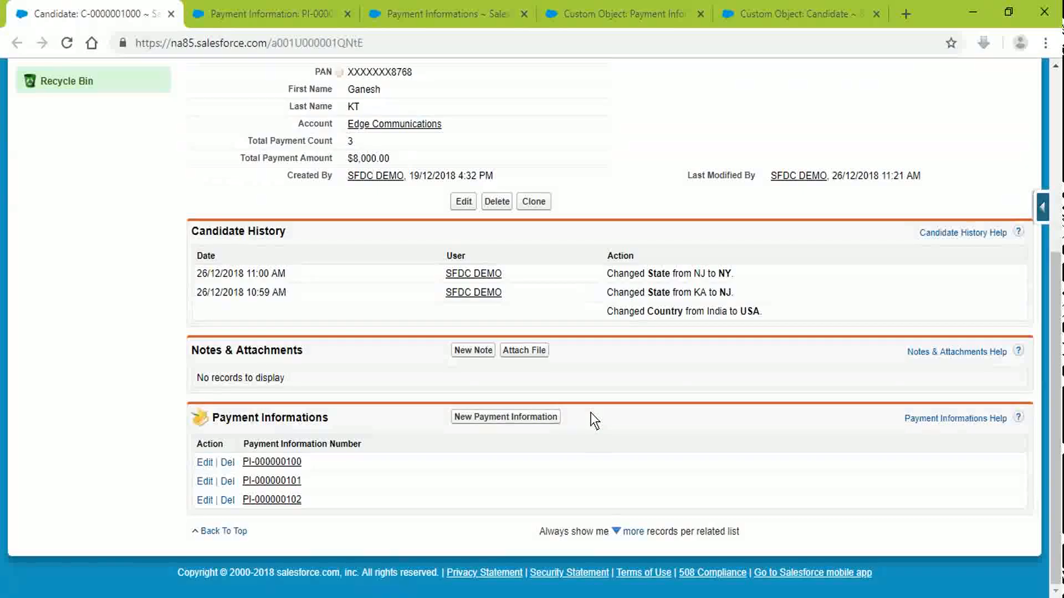
{"action": "scroll", "coordinate": [594, 421], "scroll_direction": "up", "scroll_amount": 5}
{"action": "left_click", "coordinate": [842, 208]}
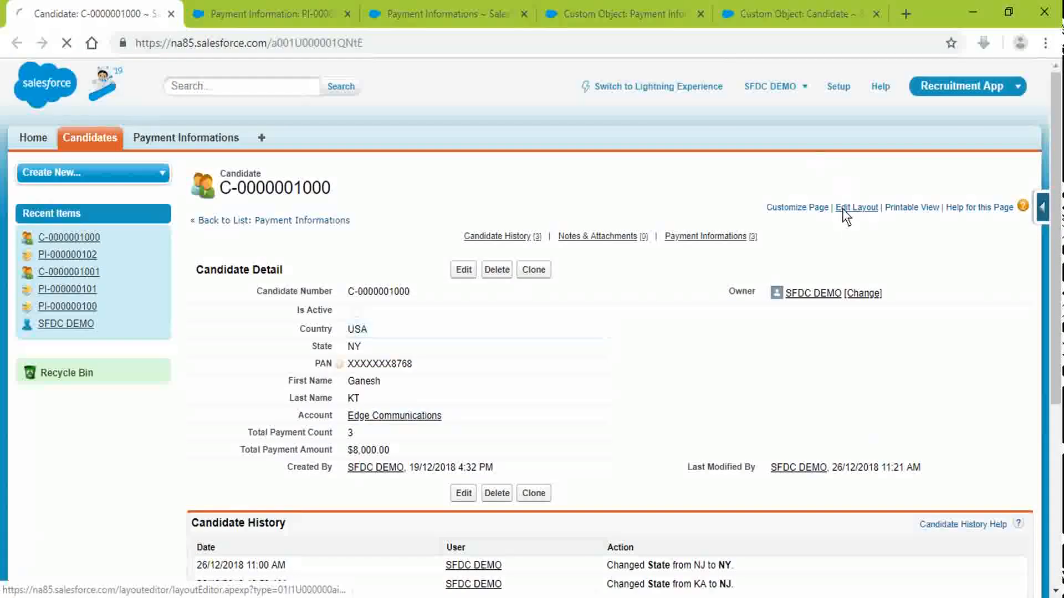
{"action": "scroll", "coordinate": [457, 263], "scroll_direction": "down", "scroll_amount": 4}
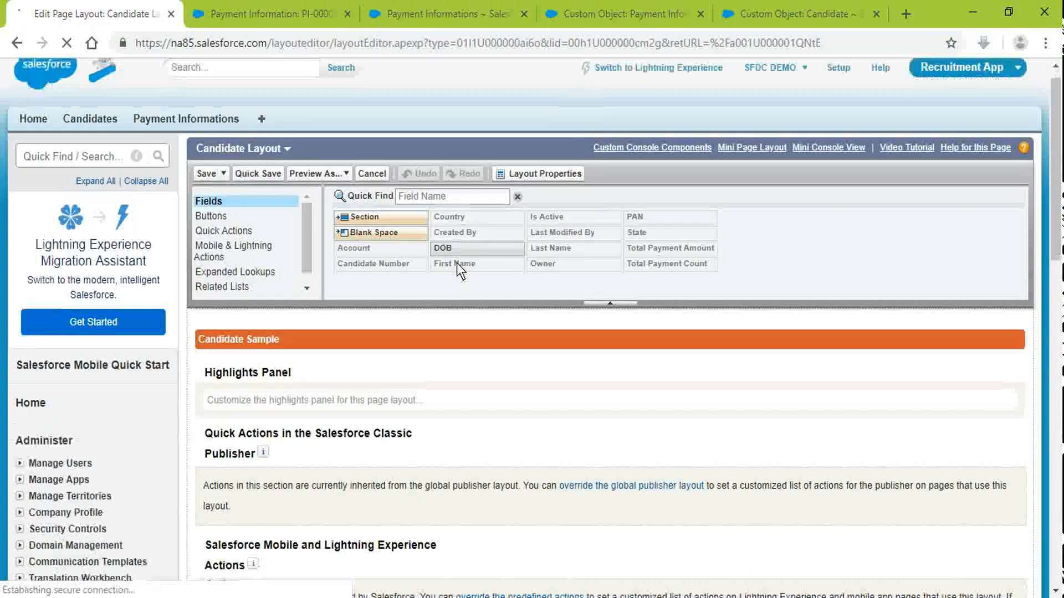
{"action": "scroll", "coordinate": [456, 263], "scroll_direction": "down", "scroll_amount": 3}
{"action": "left_click", "coordinate": [232, 117]}
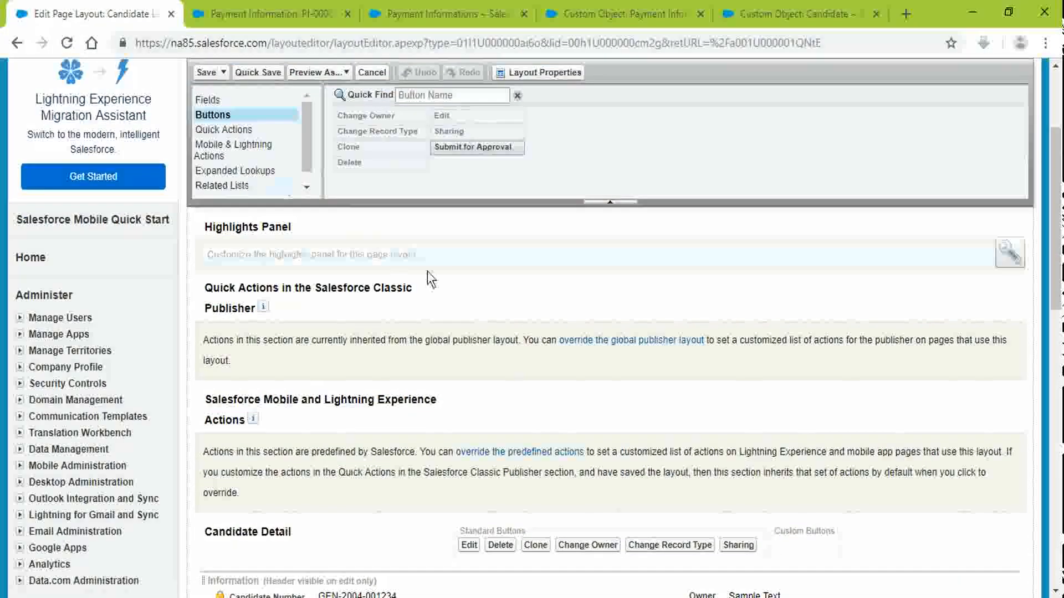
{"action": "scroll", "coordinate": [428, 271], "scroll_direction": "down", "scroll_amount": 6}
{"action": "left_click", "coordinate": [217, 186]}
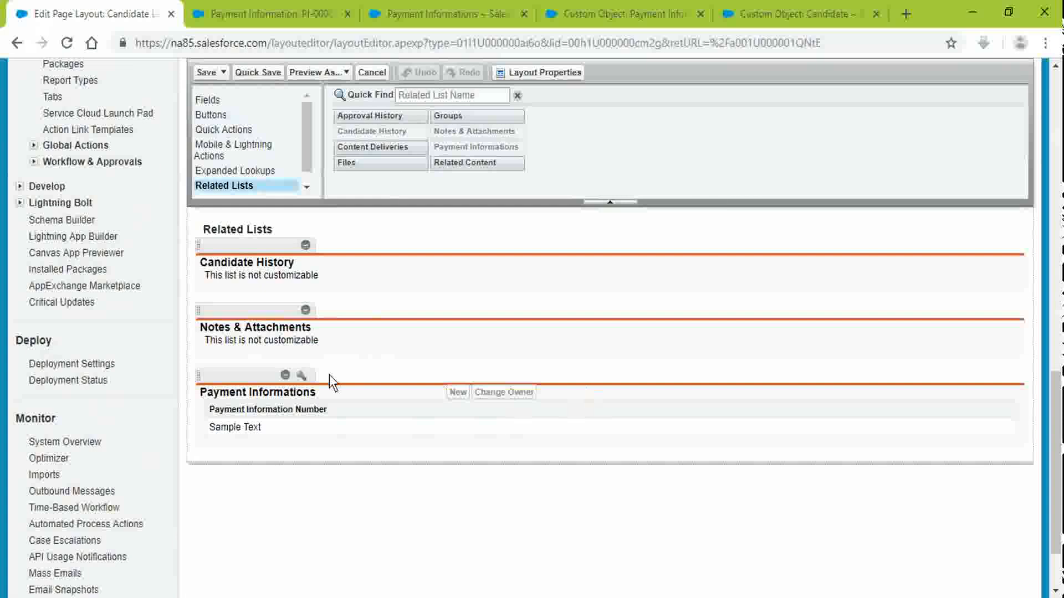
{"action": "left_click", "coordinate": [300, 376]}
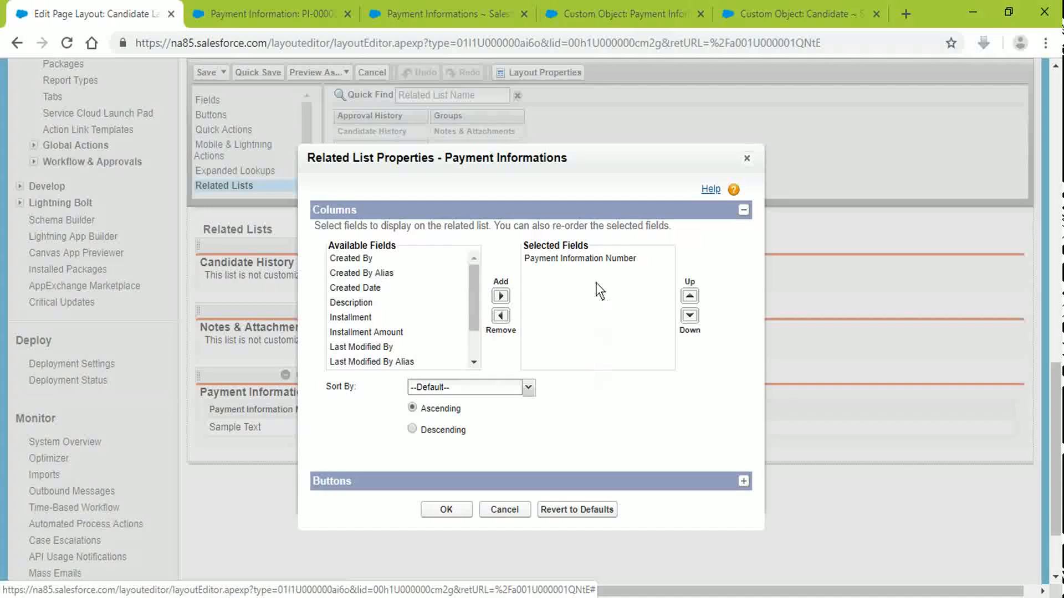
Step: Add Auto-Generate Tax to the related list's buttons, confirm, and save the Candidate layout
{"action": "scroll", "coordinate": [489, 350], "scroll_direction": "down", "scroll_amount": 5}
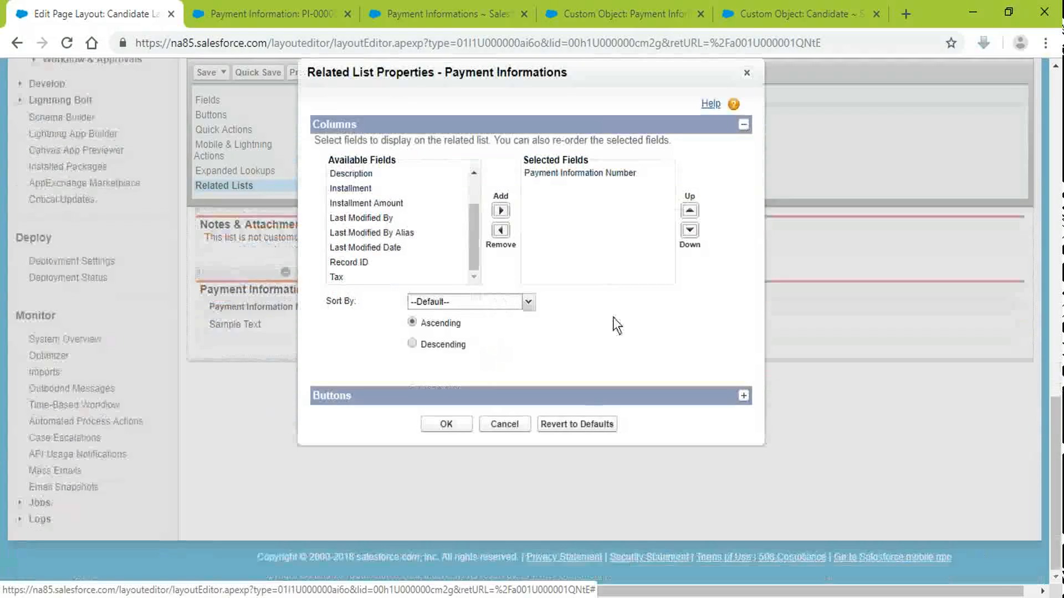
{"action": "scroll", "coordinate": [680, 291], "scroll_direction": "up", "scroll_amount": 3}
{"action": "scroll", "coordinate": [680, 290], "scroll_direction": "up", "scroll_amount": 2}
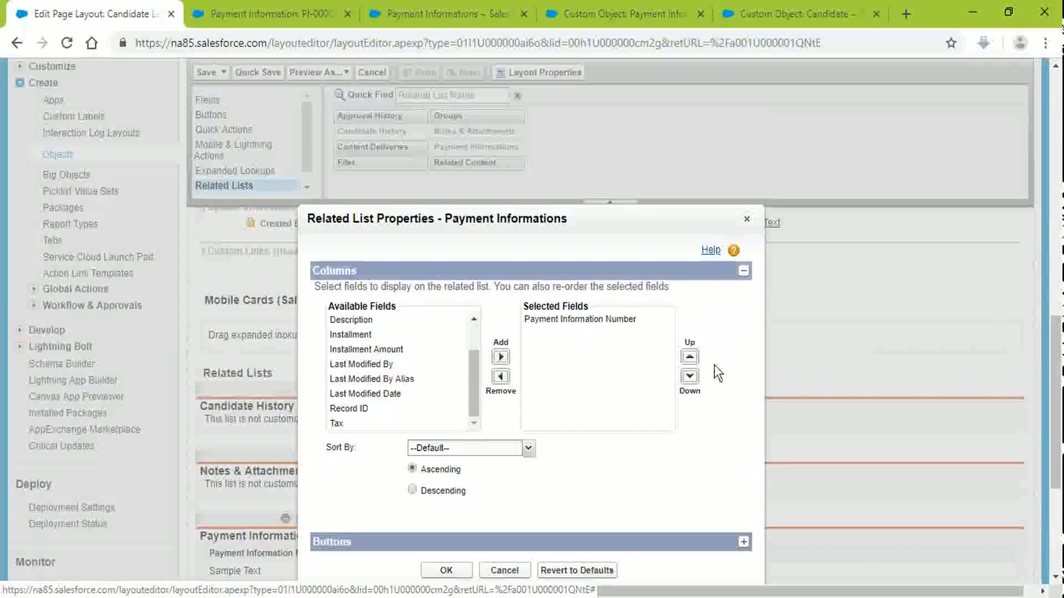
{"action": "left_click", "coordinate": [743, 542]}
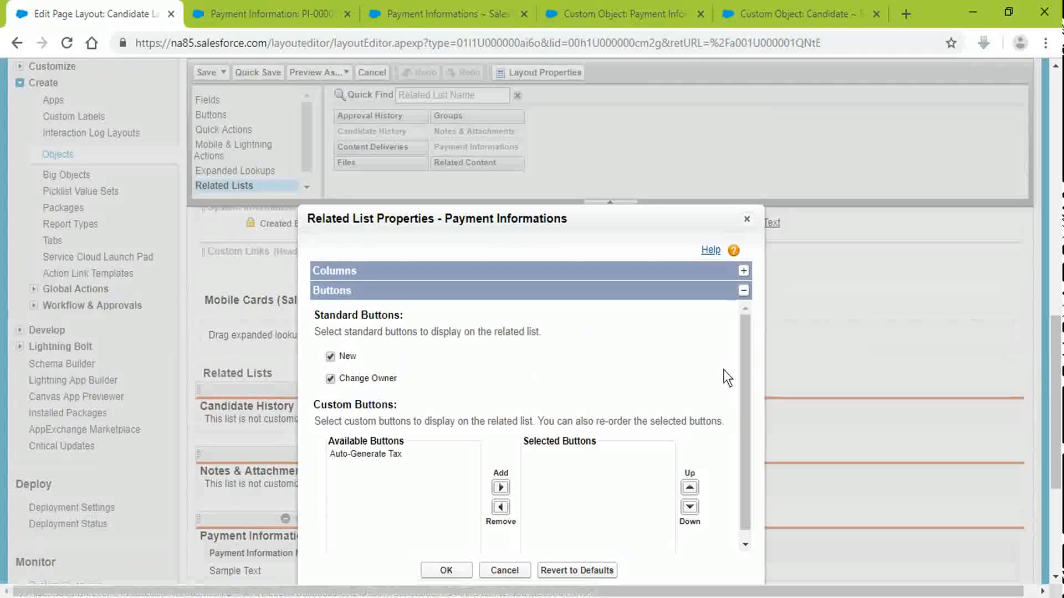
{"action": "left_click", "coordinate": [385, 453]}
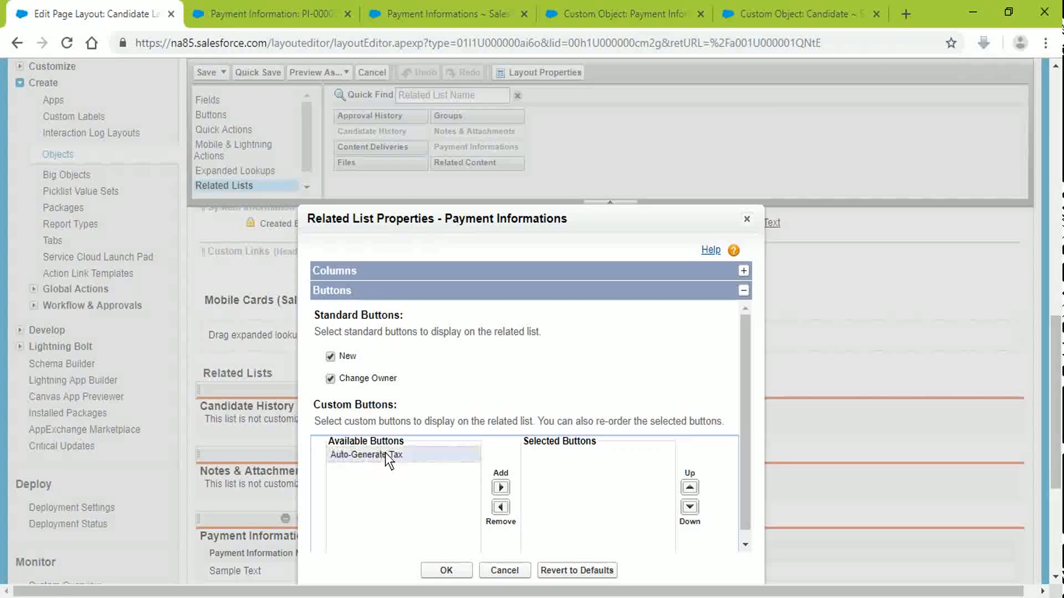
{"action": "left_click", "coordinate": [501, 488]}
{"action": "left_click", "coordinate": [456, 576]}
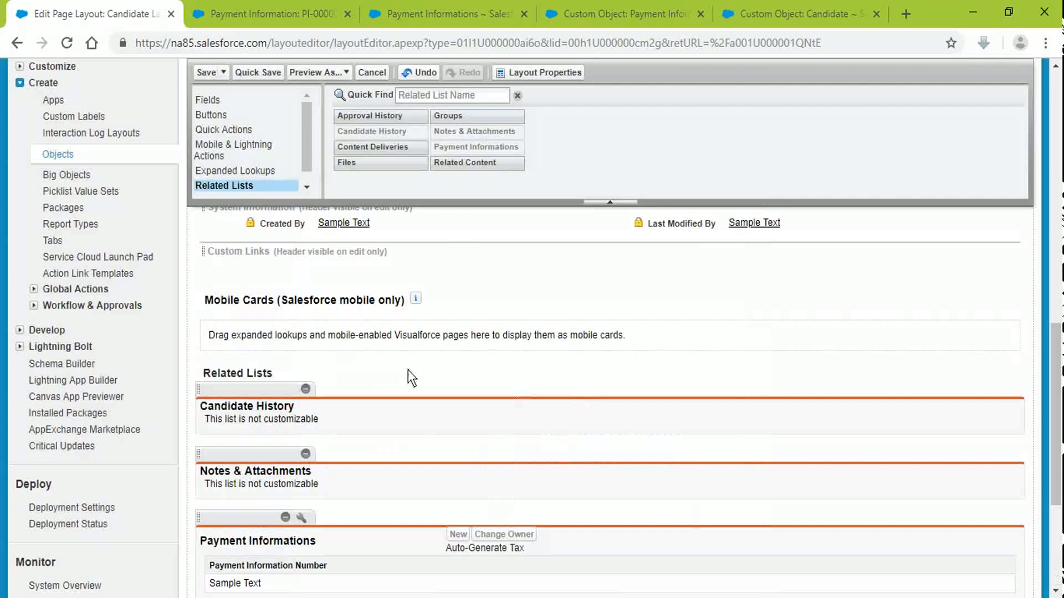
{"action": "scroll", "coordinate": [713, 434], "scroll_direction": "down", "scroll_amount": 5}
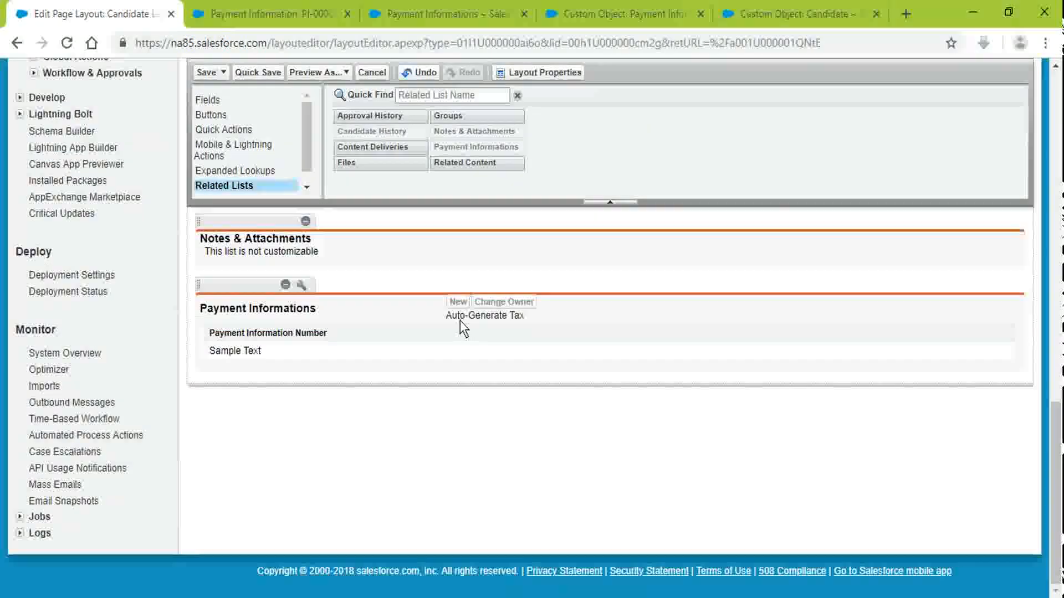
{"action": "left_click", "coordinate": [204, 65]}
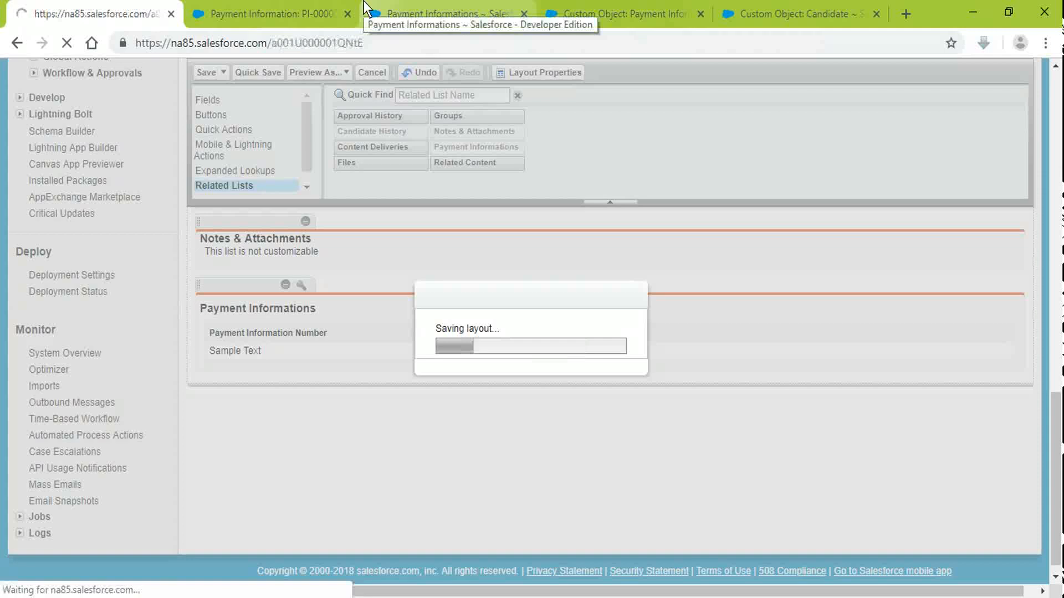
Step: Test the candidate's Auto-Generate Tax button, then cancel the Google redirect
{"action": "scroll", "coordinate": [454, 233], "scroll_direction": "down", "scroll_amount": 5}
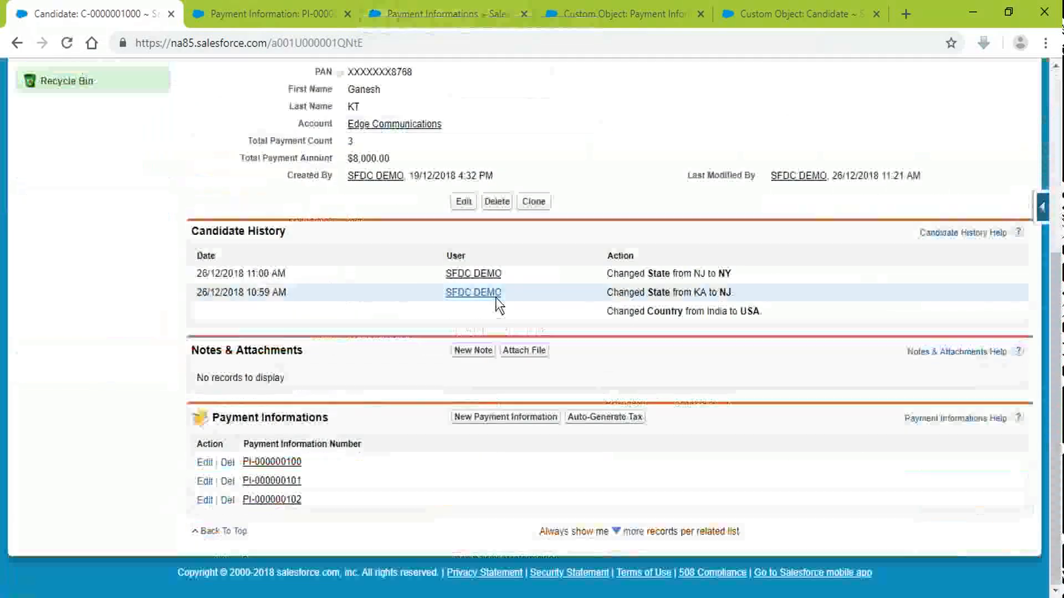
{"action": "left_click", "coordinate": [585, 418]}
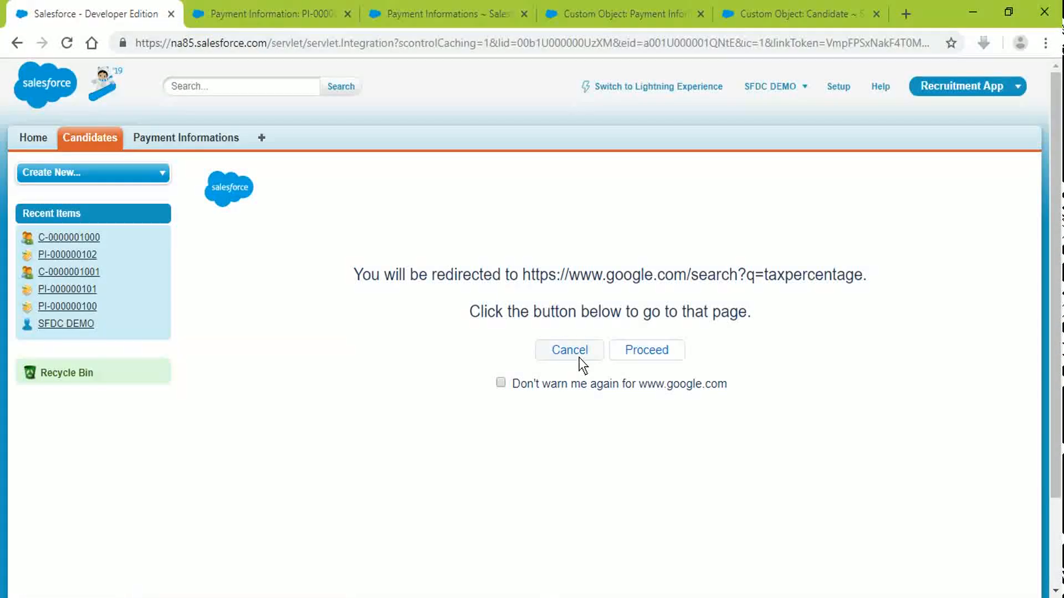
{"action": "left_click", "coordinate": [587, 354]}
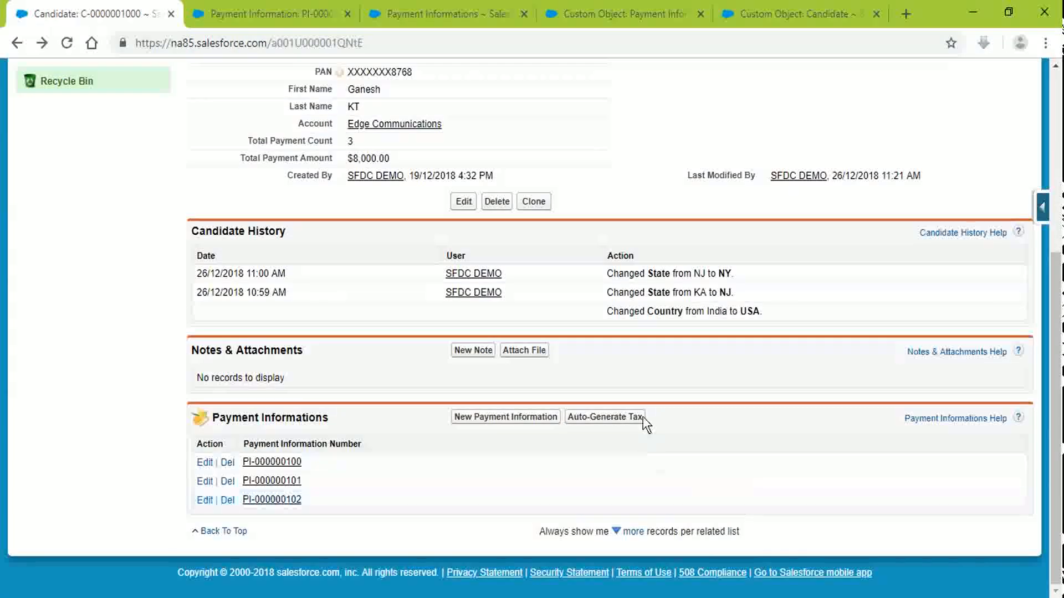
Step: Bring up the Payment Informations All list view
{"action": "left_click", "coordinate": [265, 13]}
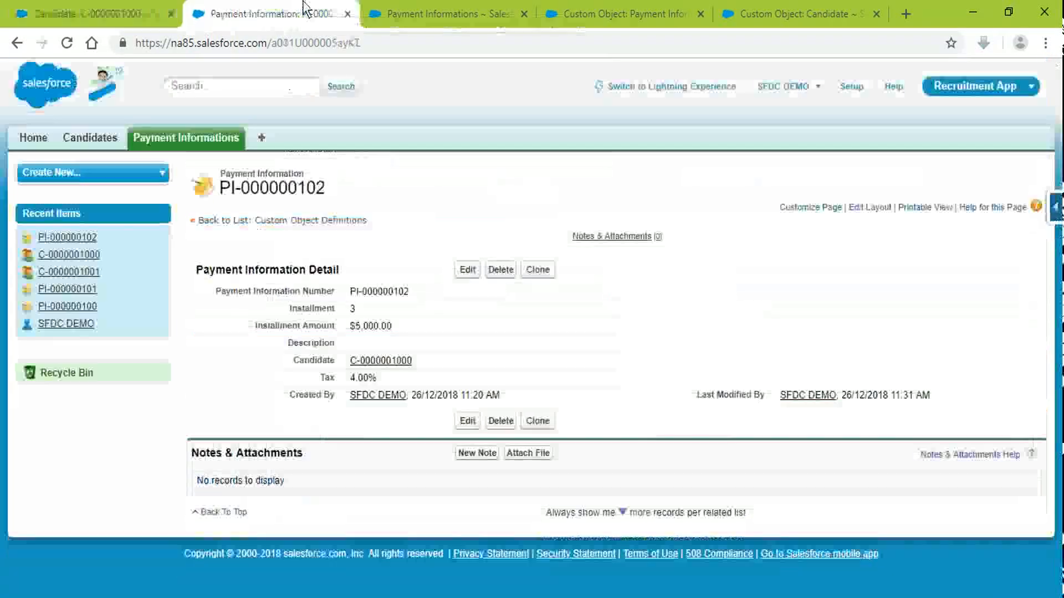
{"action": "left_click", "coordinate": [69, 8]}
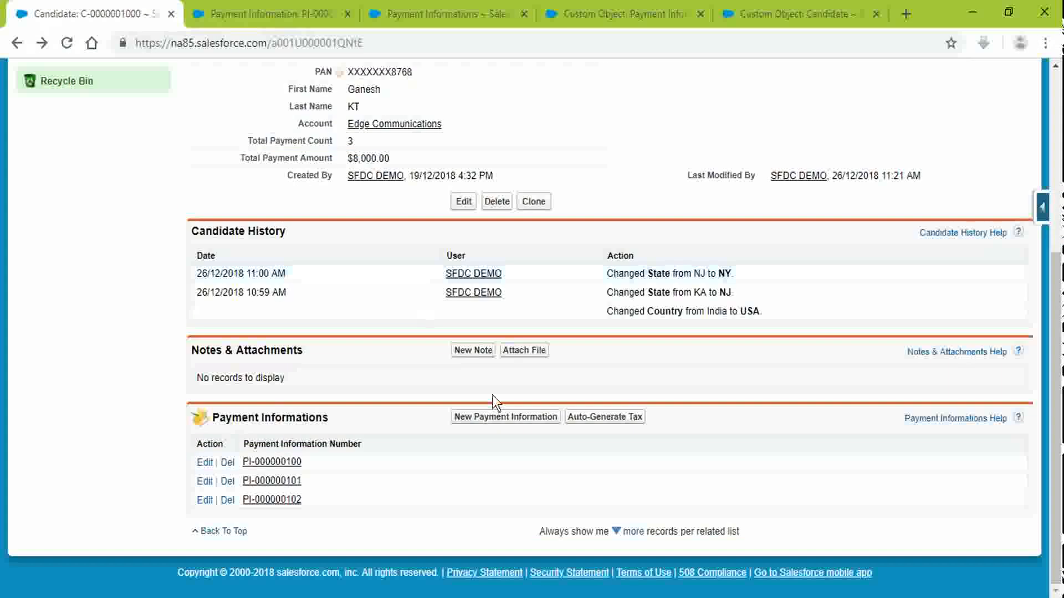
{"action": "scroll", "coordinate": [381, 556], "scroll_direction": "up", "scroll_amount": 5}
{"action": "left_click", "coordinate": [239, 7]}
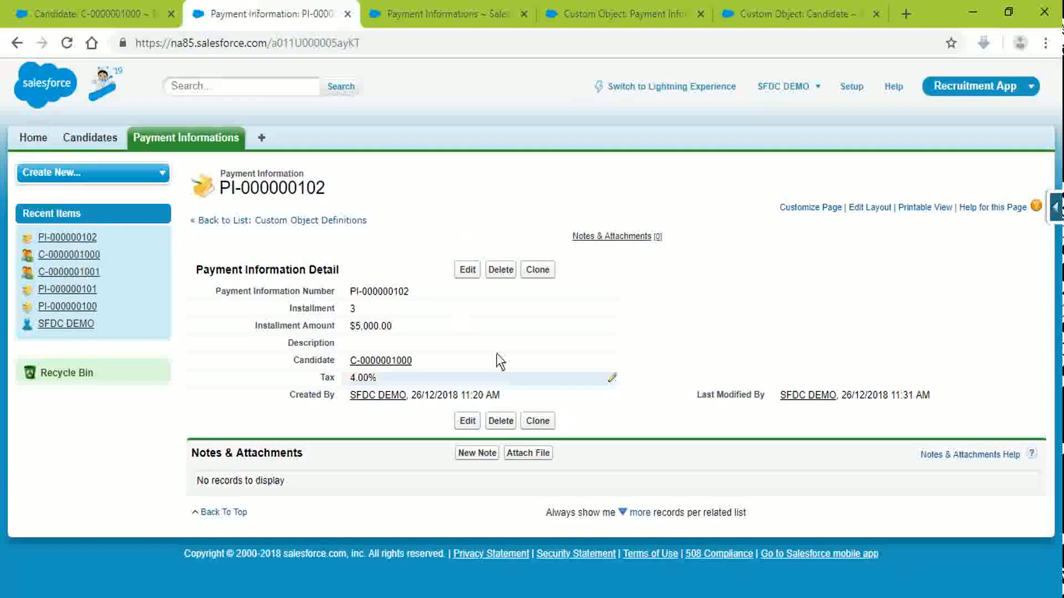
{"action": "left_click", "coordinate": [450, 12]}
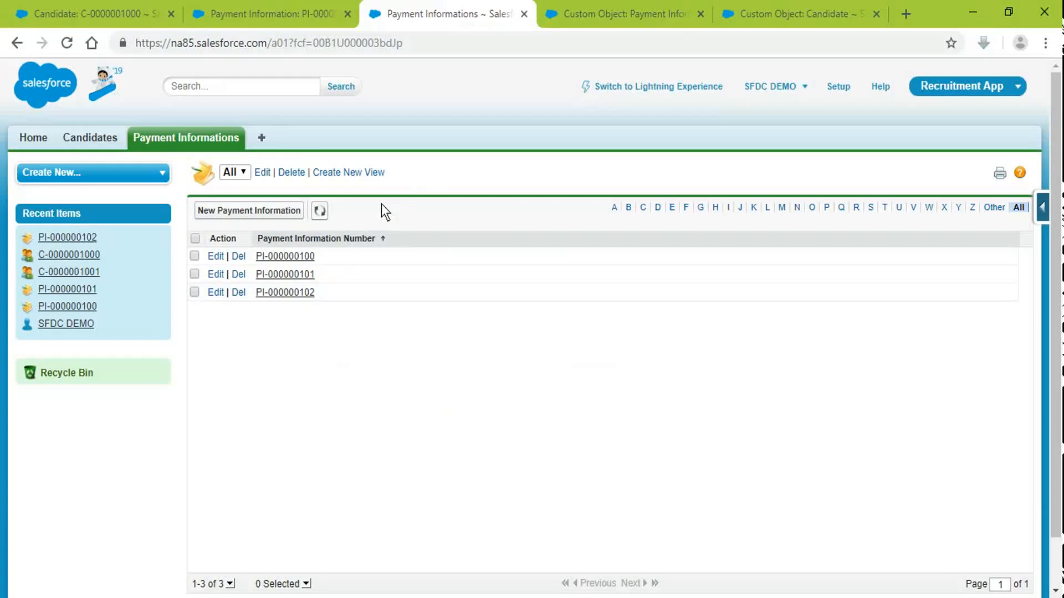
Step: Add Auto-Generate Tax to the Payment Informations List View search layout buttons, then reload the list
{"action": "left_click", "coordinate": [776, 4]}
{"action": "left_click", "coordinate": [658, 7]}
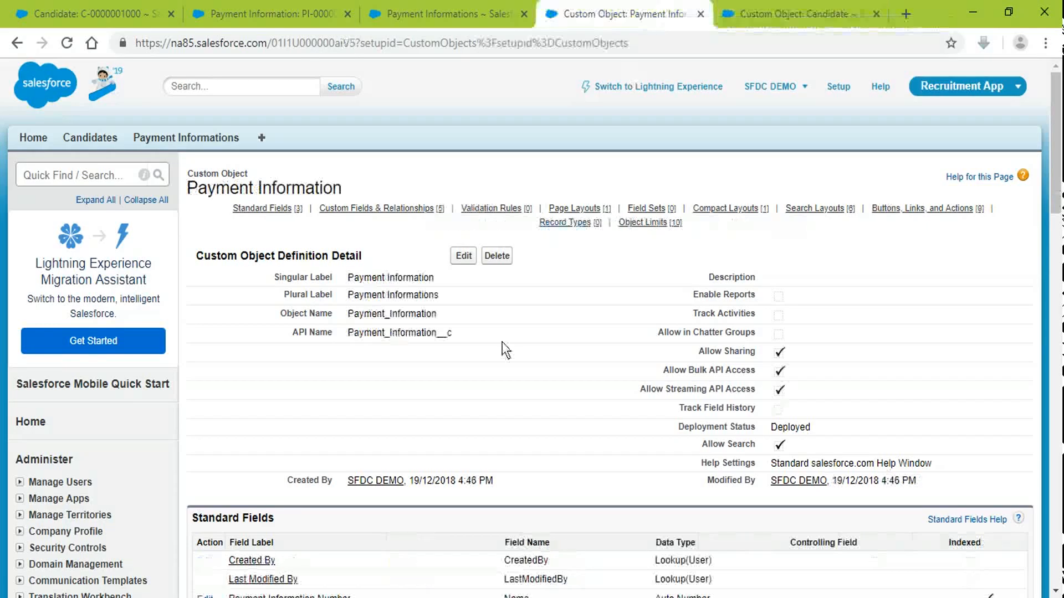
{"action": "left_click", "coordinate": [817, 209]}
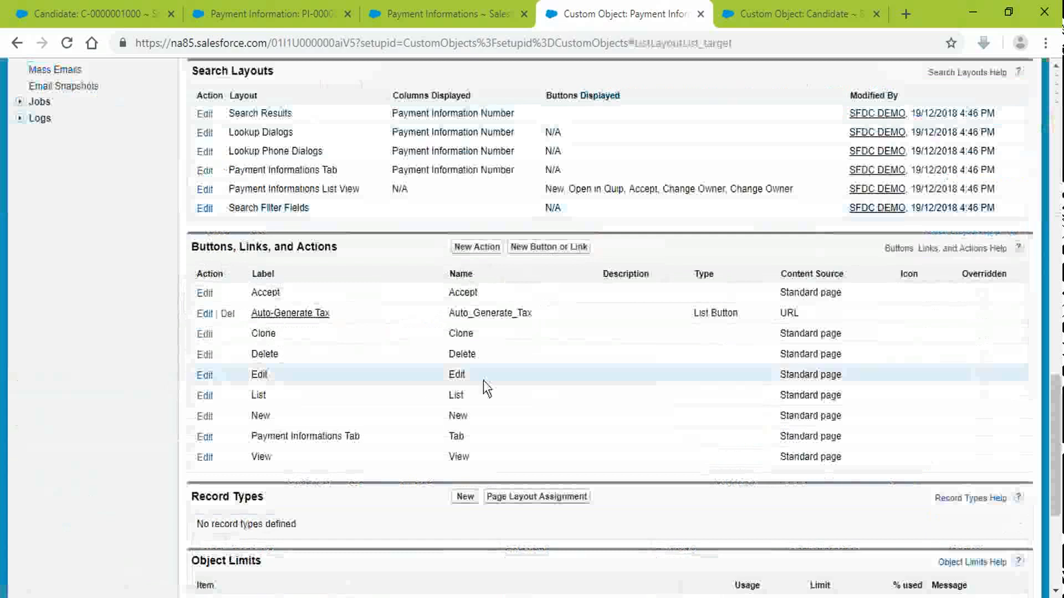
{"action": "left_click", "coordinate": [203, 191]}
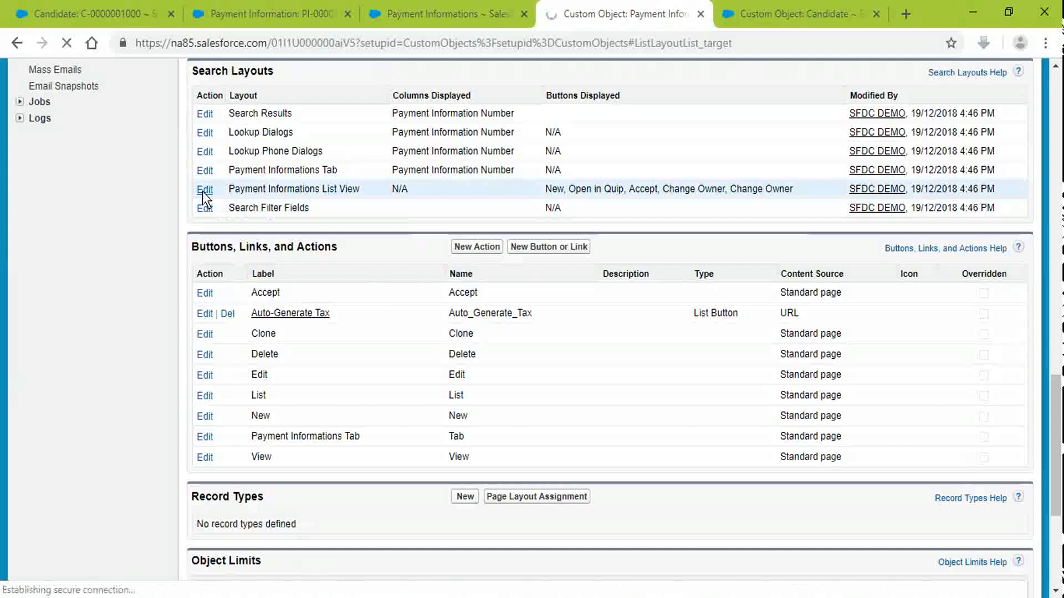
{"action": "scroll", "coordinate": [249, 424], "scroll_direction": "down", "scroll_amount": 2}
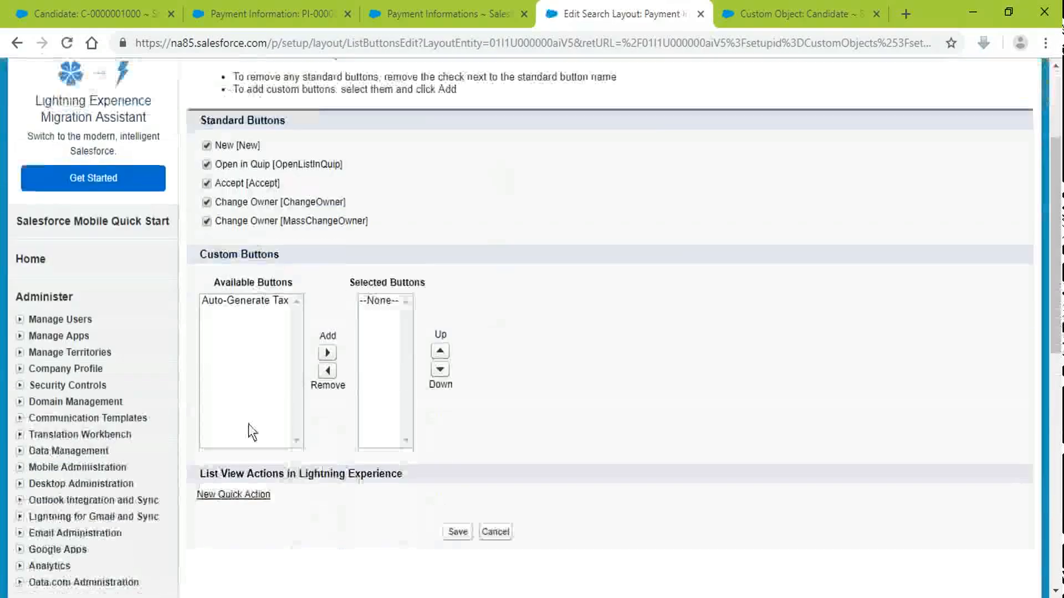
{"action": "left_click", "coordinate": [247, 299]}
{"action": "left_click", "coordinate": [326, 351]}
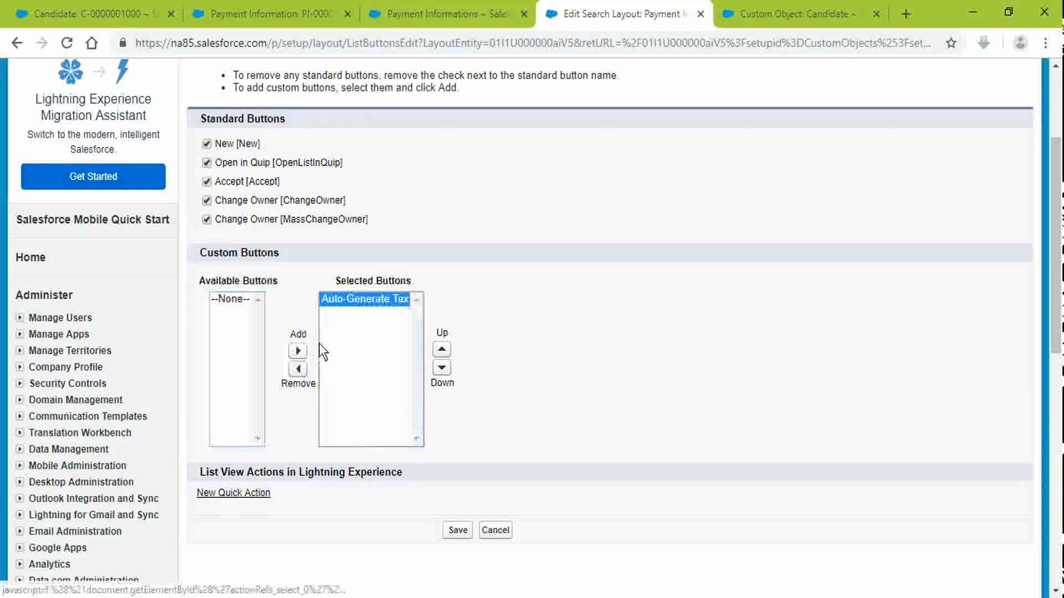
{"action": "left_click", "coordinate": [457, 531]}
{"action": "left_click", "coordinate": [444, 14]}
{"action": "key", "text": "Return"}
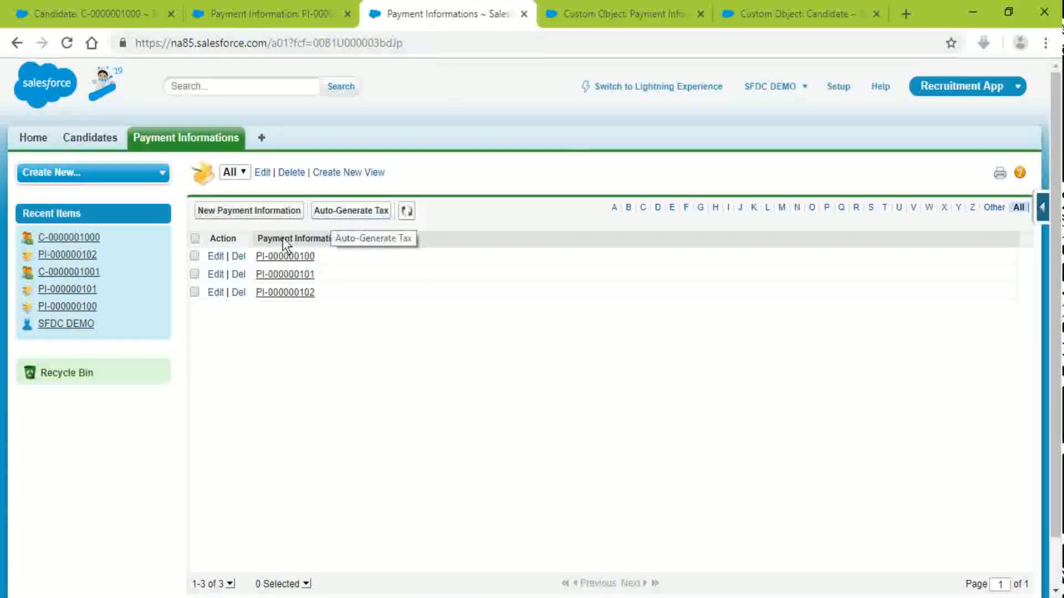
Step: Test Auto-Generate Tax on PI-000000100, cancel the redirect, then switch to the Class 5 PowerPoint slides
{"action": "left_click", "coordinate": [194, 256]}
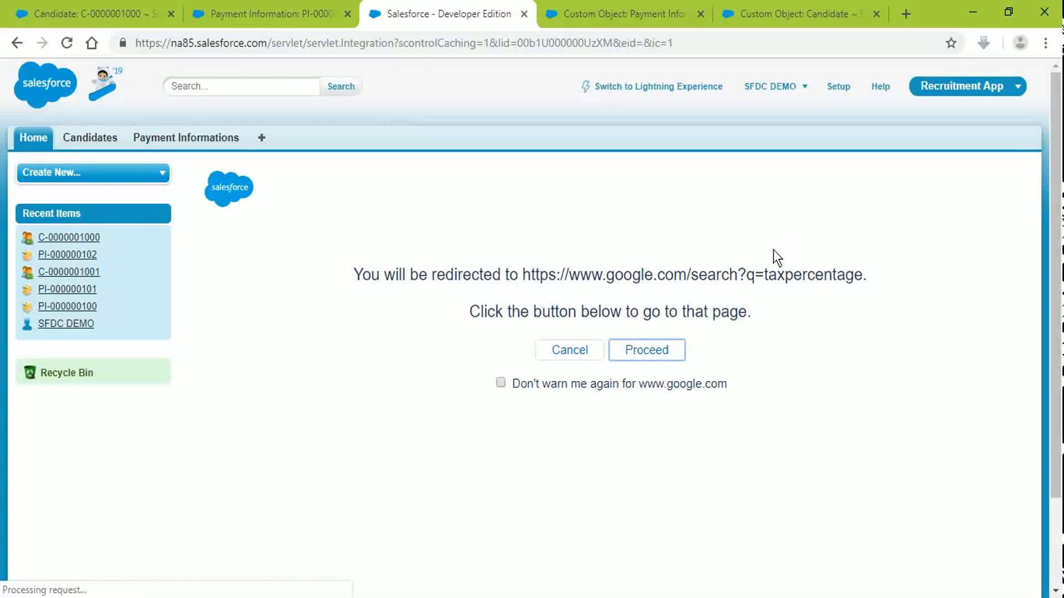
{"action": "scroll", "coordinate": [585, 407], "scroll_direction": "down", "scroll_amount": 2}
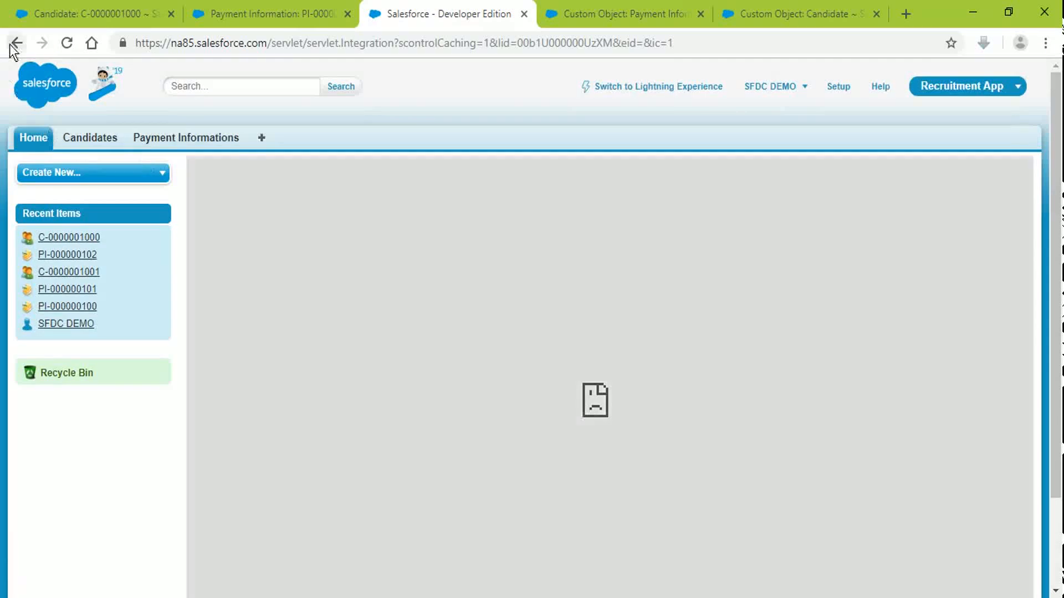
{"action": "left_click", "coordinate": [15, 43]}
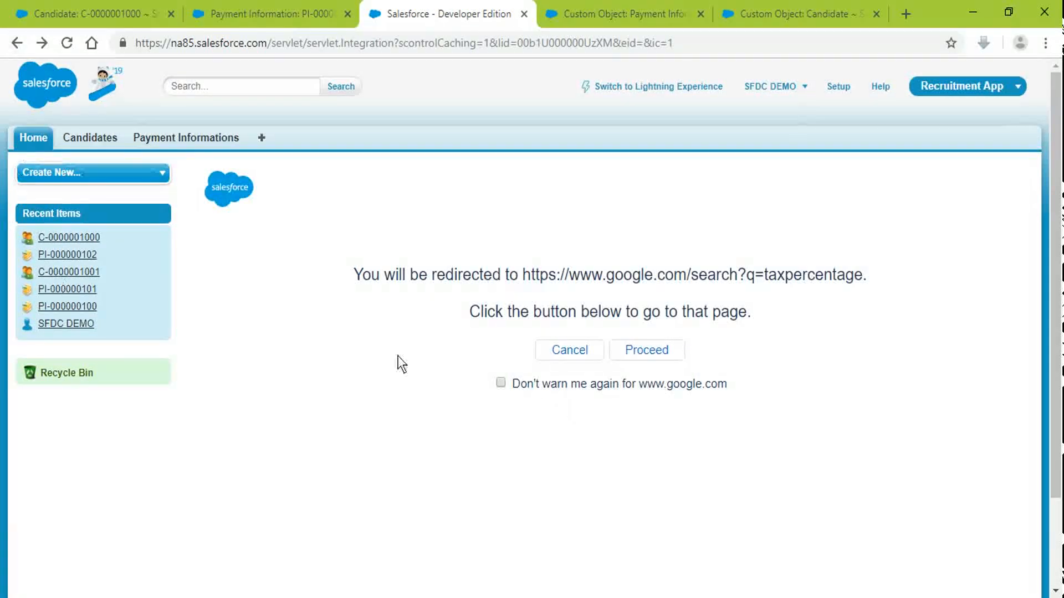
{"action": "left_click_drag", "start_coordinate": [419, 274], "coordinate": [686, 327]}
{"action": "left_click", "coordinate": [569, 350]}
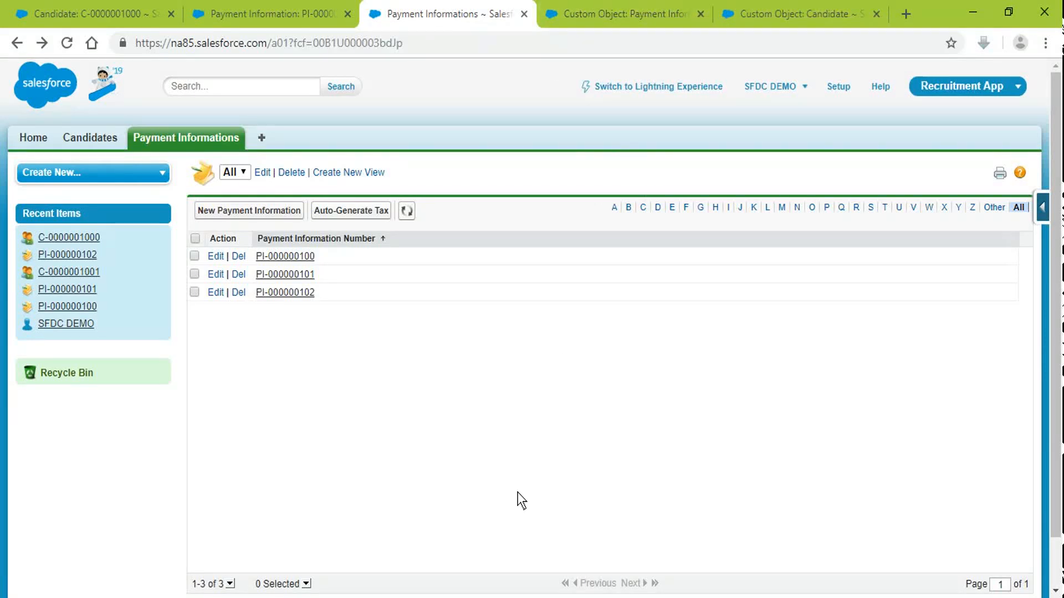
{"action": "left_click", "coordinate": [661, 2]}
{"action": "key", "text": "alt+Tab"}
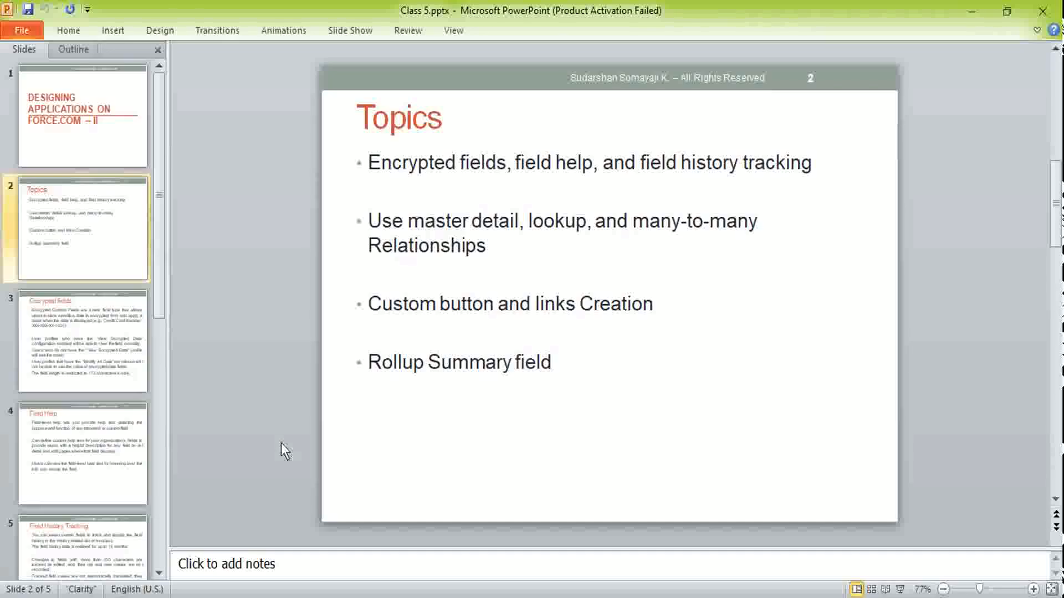